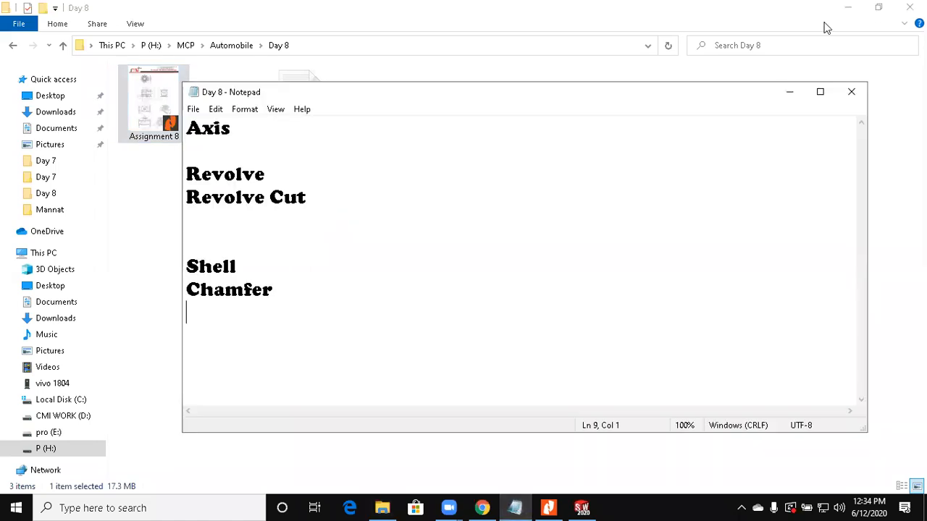
Step: Review the Day 8 topic list in Notepad and switch to the empty SOLIDWORKS part
click(848, 7)
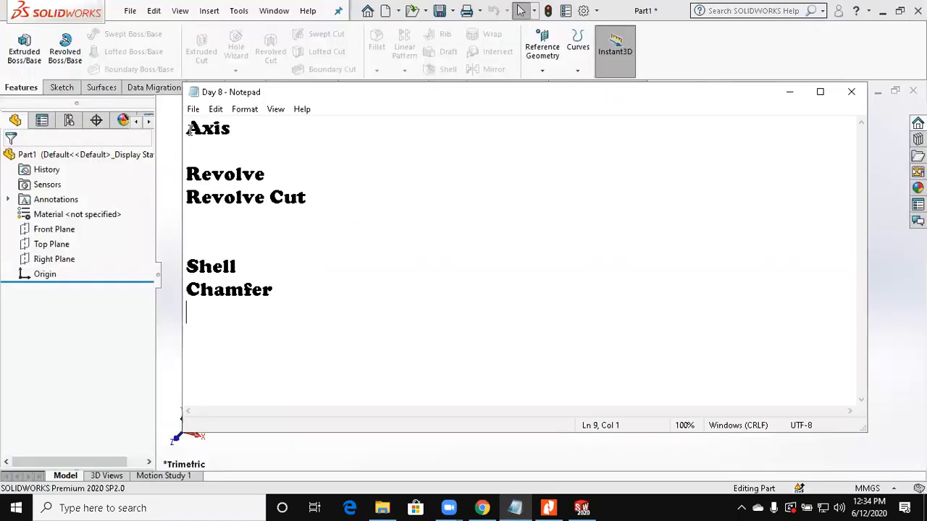
drag(191, 130, 237, 131)
drag(185, 172, 270, 177)
drag(306, 203, 241, 204)
double_click(186, 266)
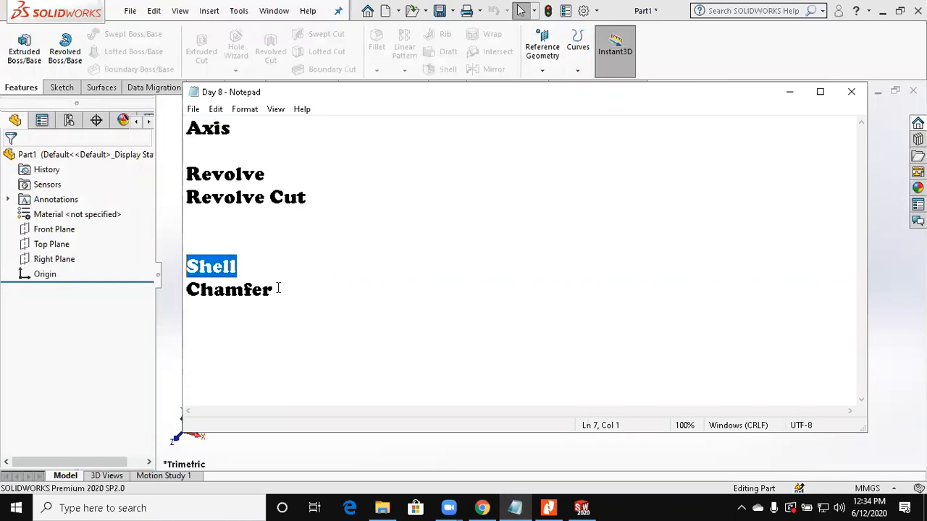
click(788, 93)
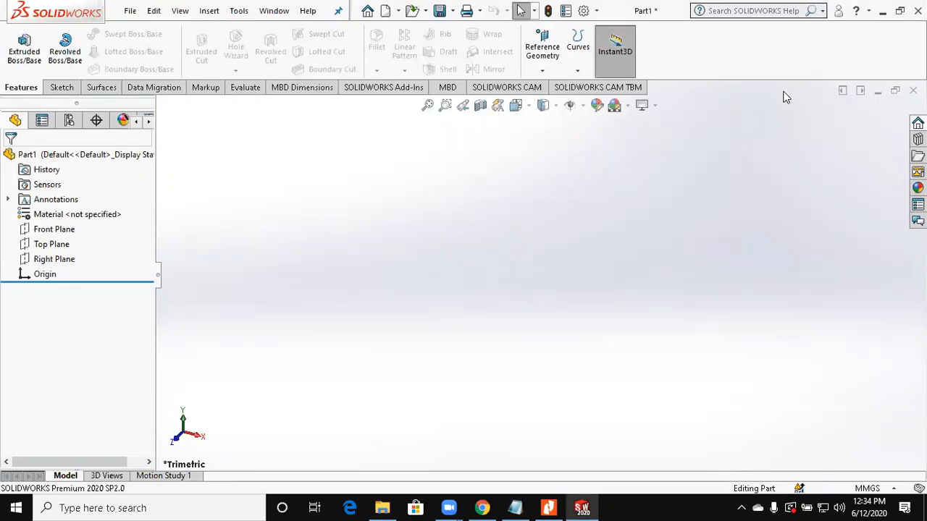
Step: Sketch a center rectangle on the Top Plane, centred on the origin
click(63, 88)
click(52, 244)
click(16, 45)
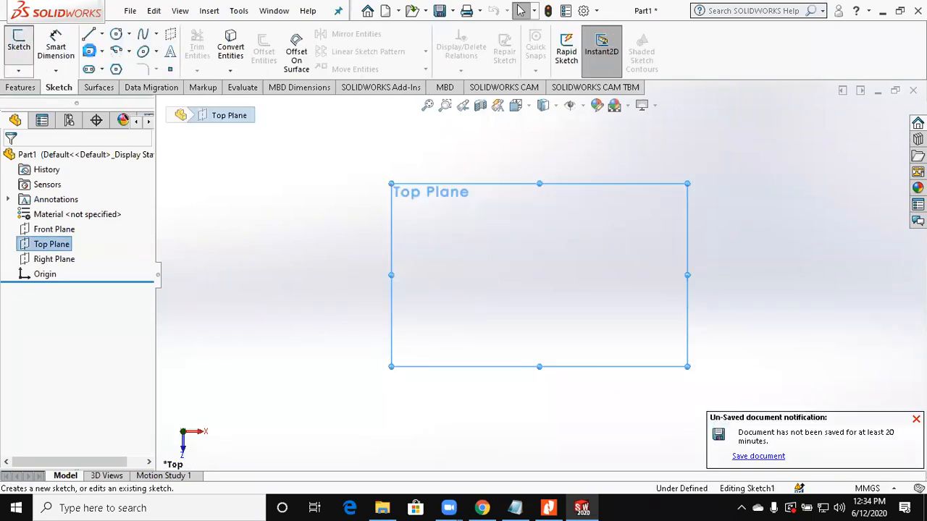
click(90, 54)
click(540, 275)
click(374, 154)
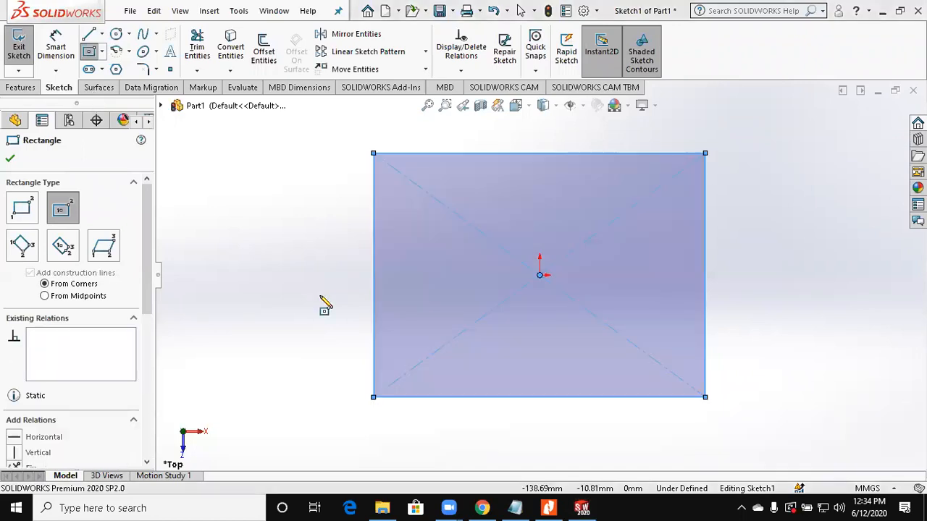
Step: Extrude the rectangle 10 mm as a blind boss to form the base plate
click(20, 88)
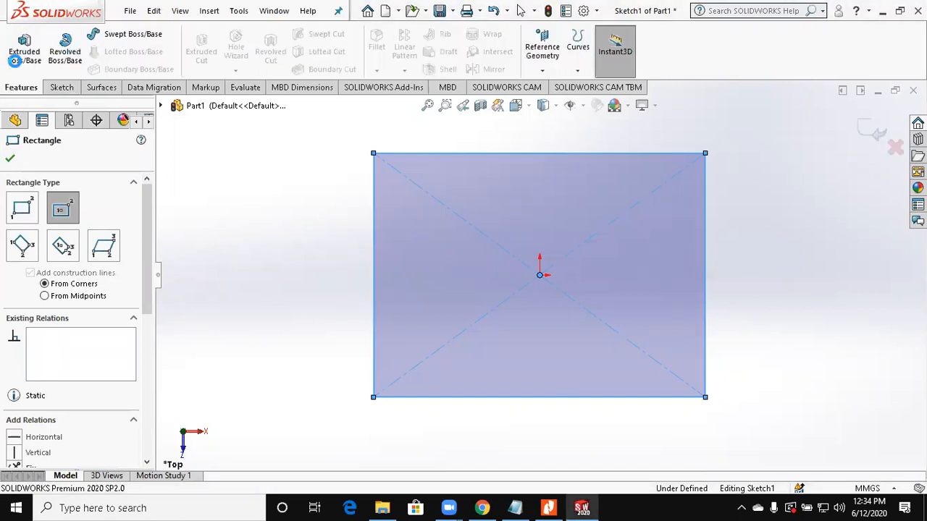
click(16, 58)
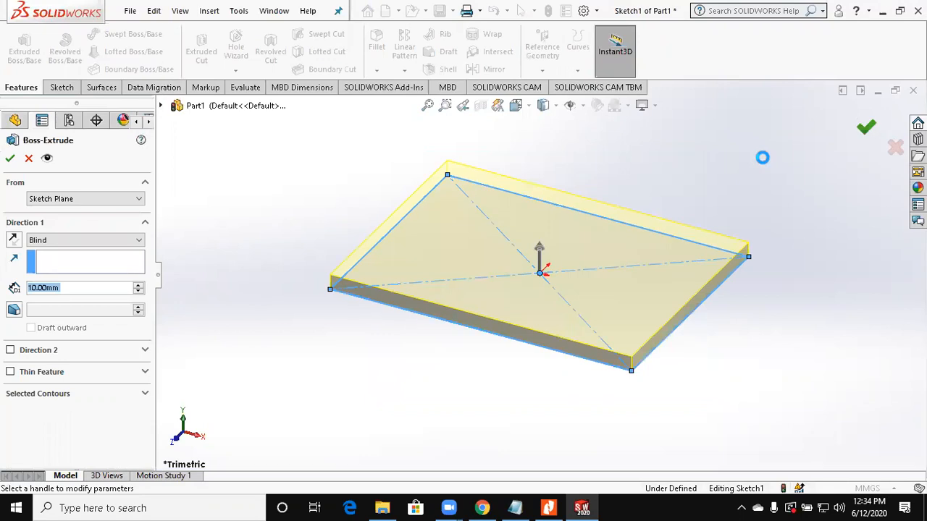
key(Return)
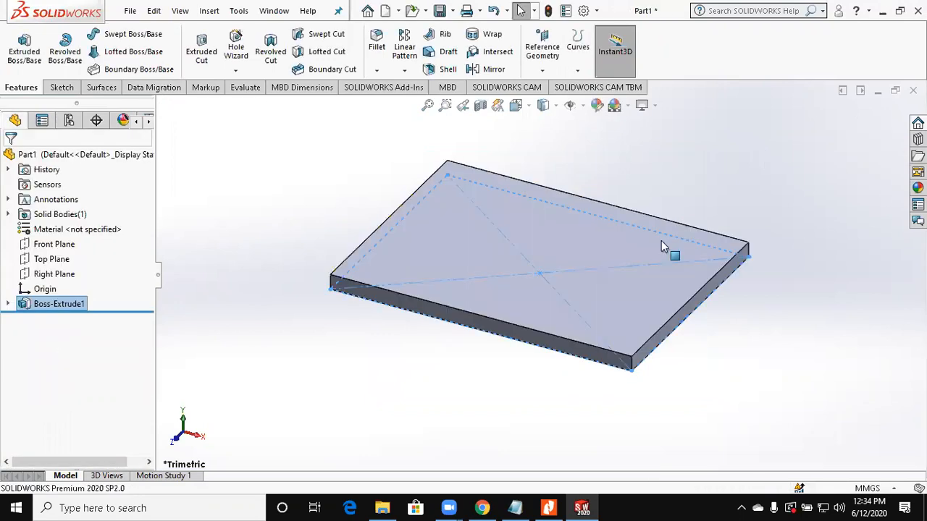
Step: Sketch a circle about 63 mm in diameter on the plate's top face, centred on the origin
click(62, 87)
click(19, 40)
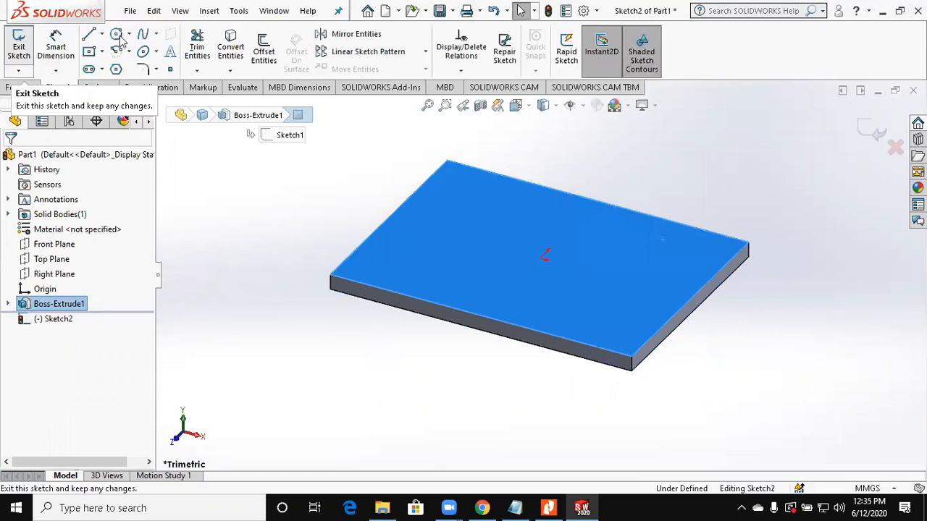
click(539, 275)
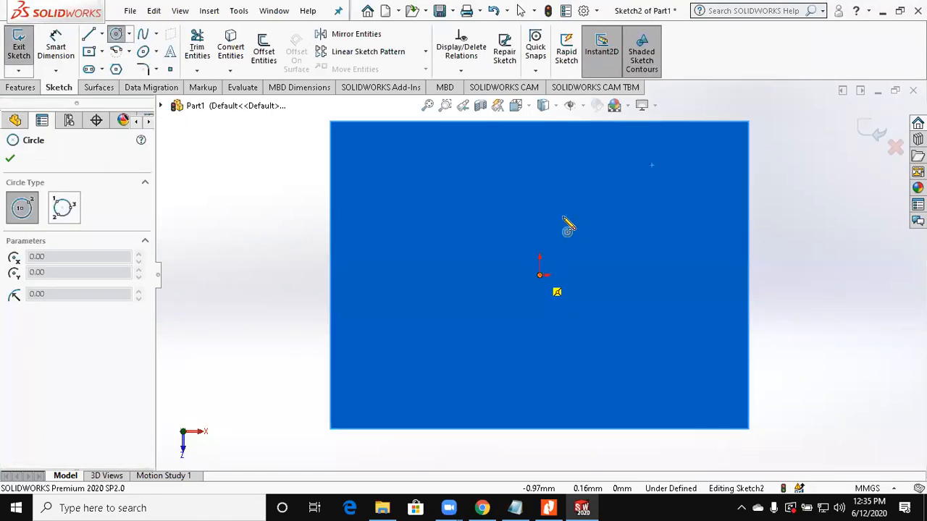
click(522, 221)
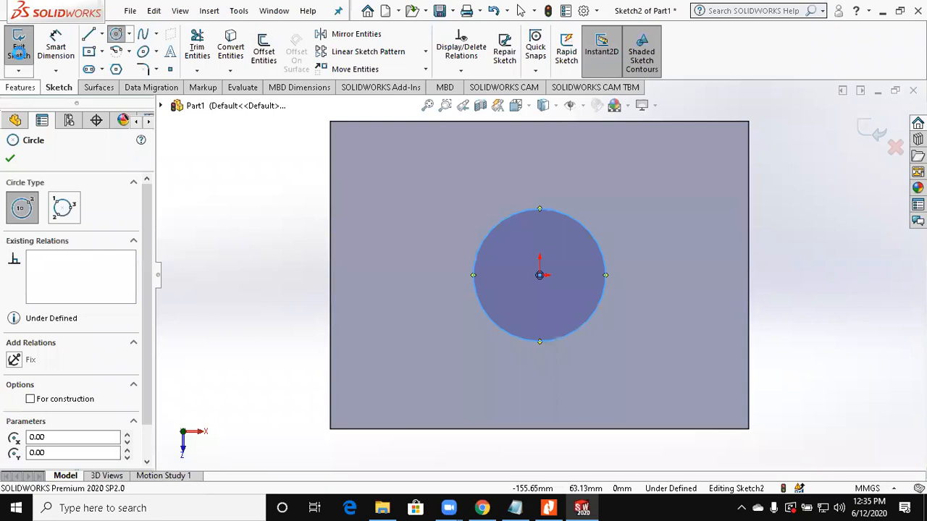
Step: Extrude the circle 88 mm upward from the plate as a merged blind boss
click(19, 51)
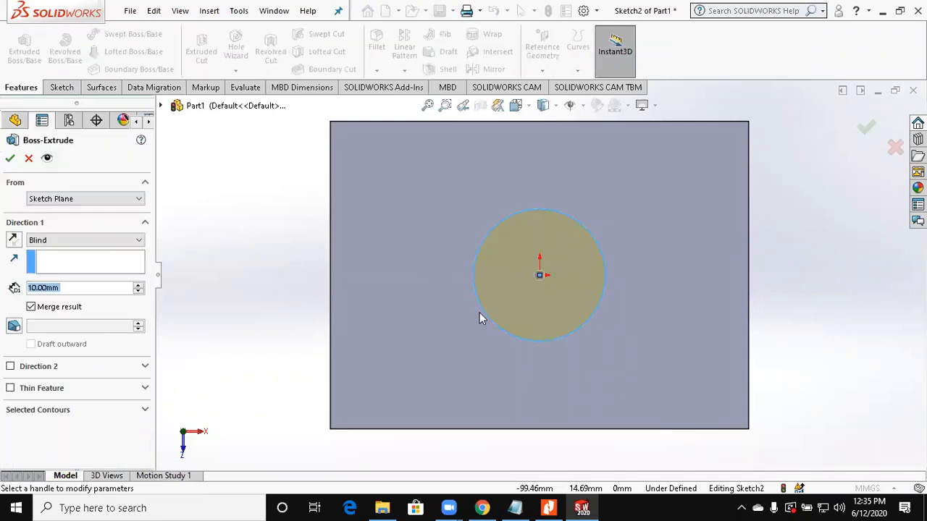
click(542, 240)
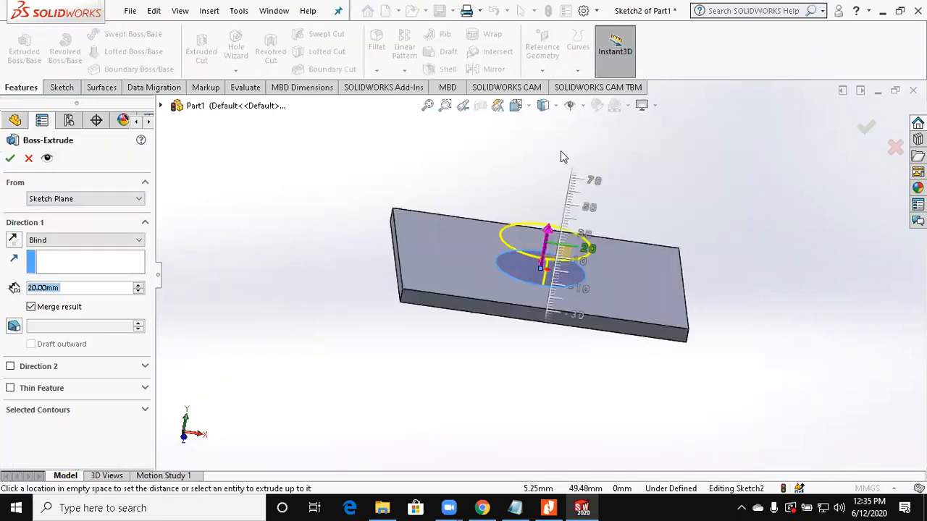
click(561, 152)
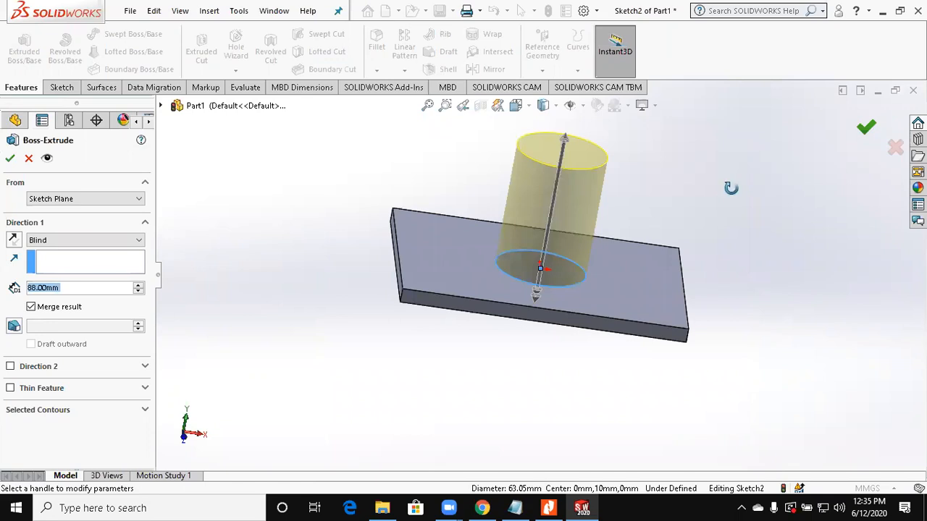
key(Return)
Step: Create a reference axis along the short top edge on the plate's right side, using the One Line/Edge/Axis option
middle_drag(751, 185, 688, 188)
scroll(737, 212, up, 3)
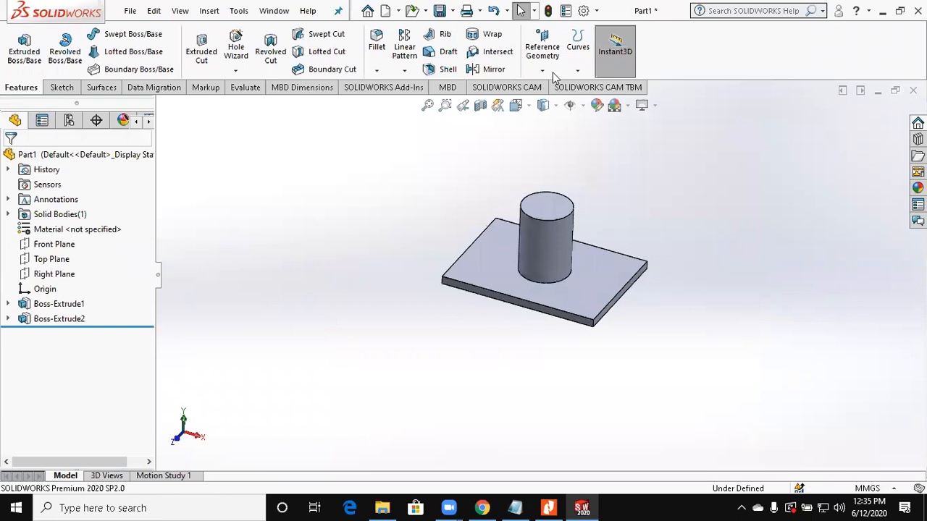
click(555, 71)
click(554, 109)
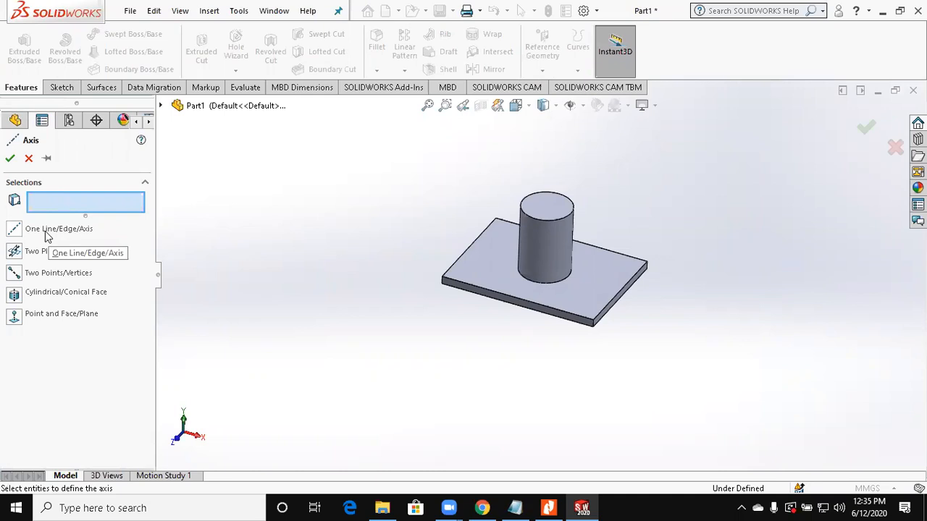
click(72, 234)
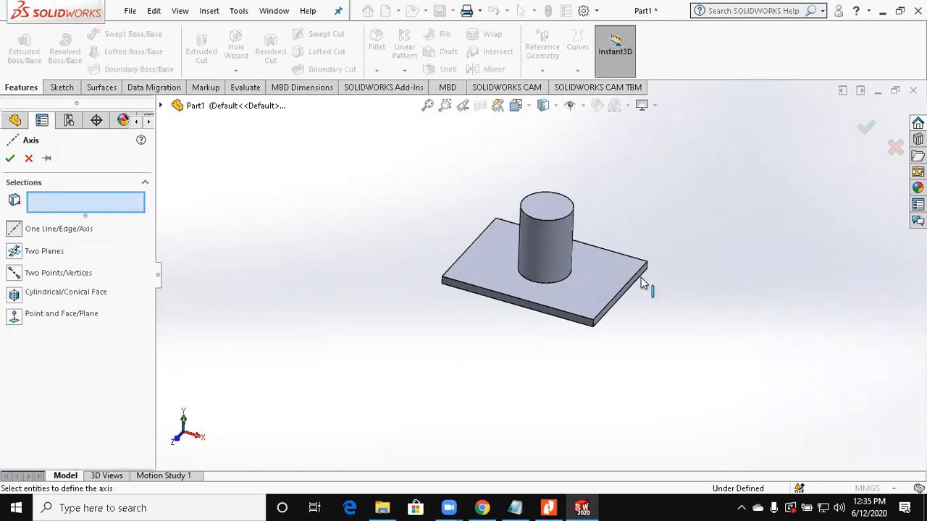
click(620, 296)
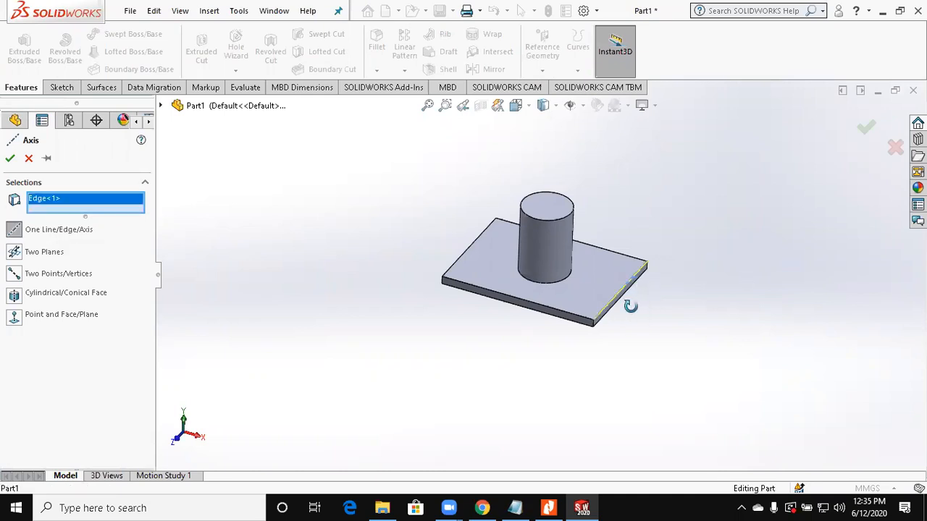
middle_drag(631, 306, 652, 303)
scroll(665, 299, down, 4)
click(10, 160)
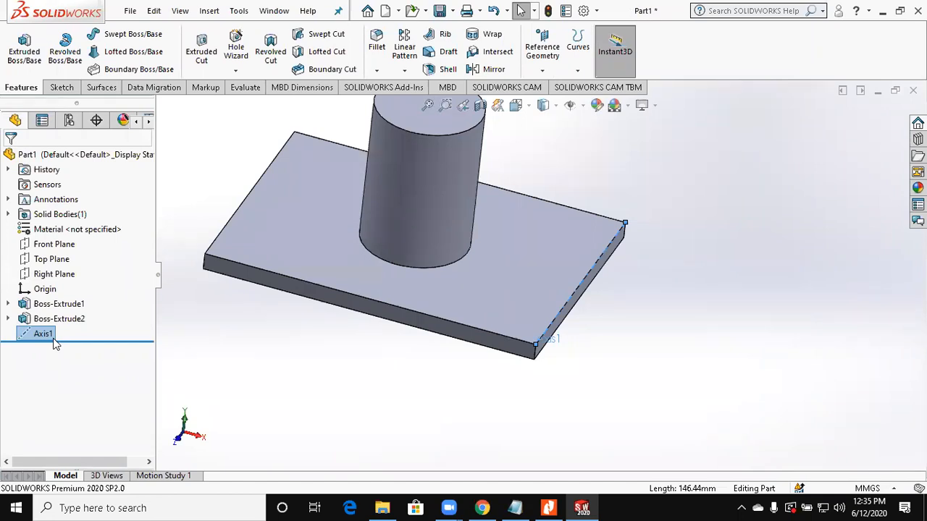
Step: Start a reference axis of the Two Planes type and expand the part's feature tree for picking planes
scroll(551, 199, up, 2)
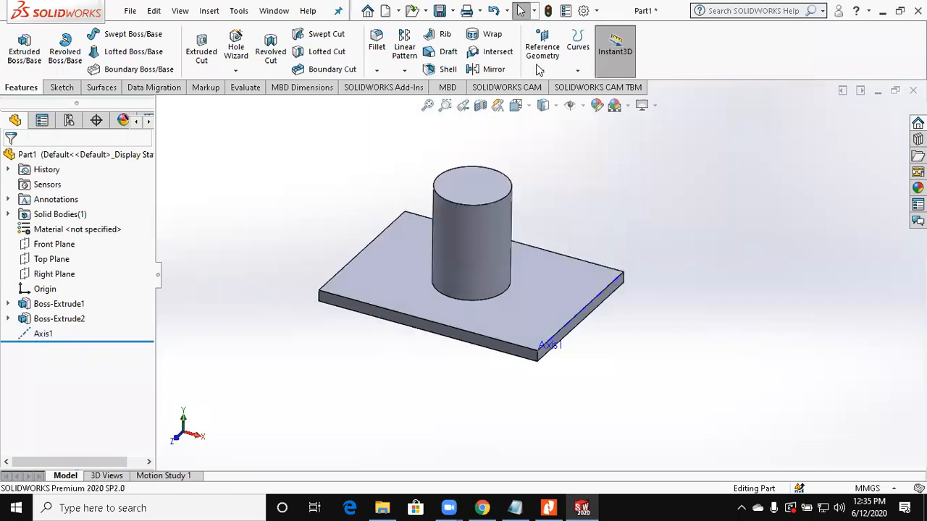
click(542, 70)
click(552, 103)
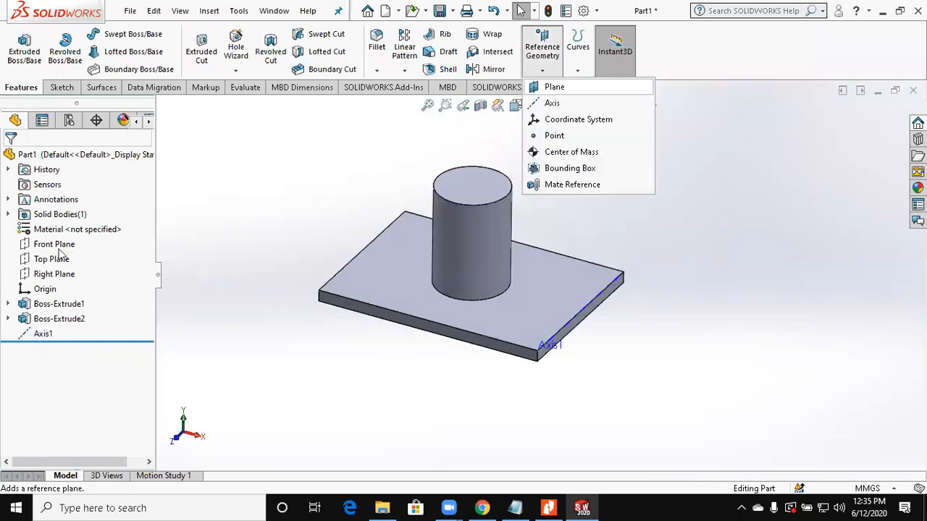
click(58, 252)
click(161, 106)
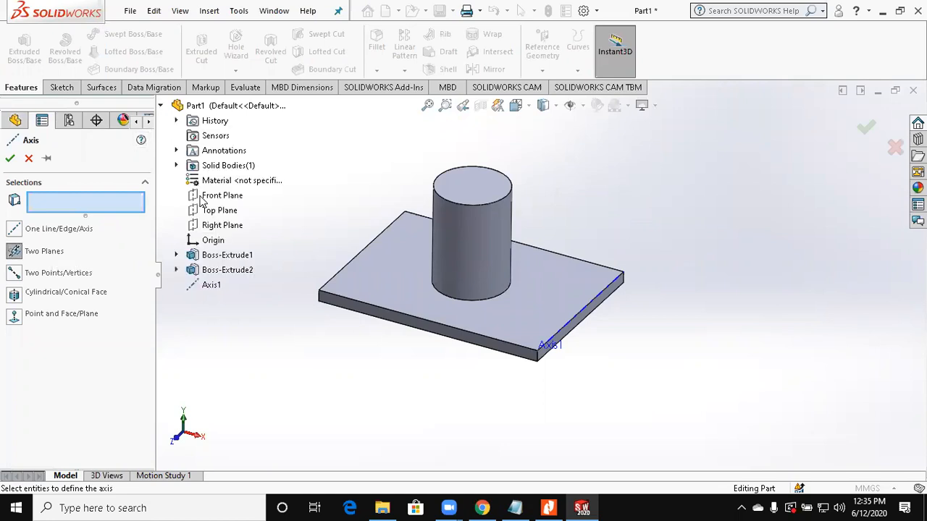
click(204, 197)
click(210, 226)
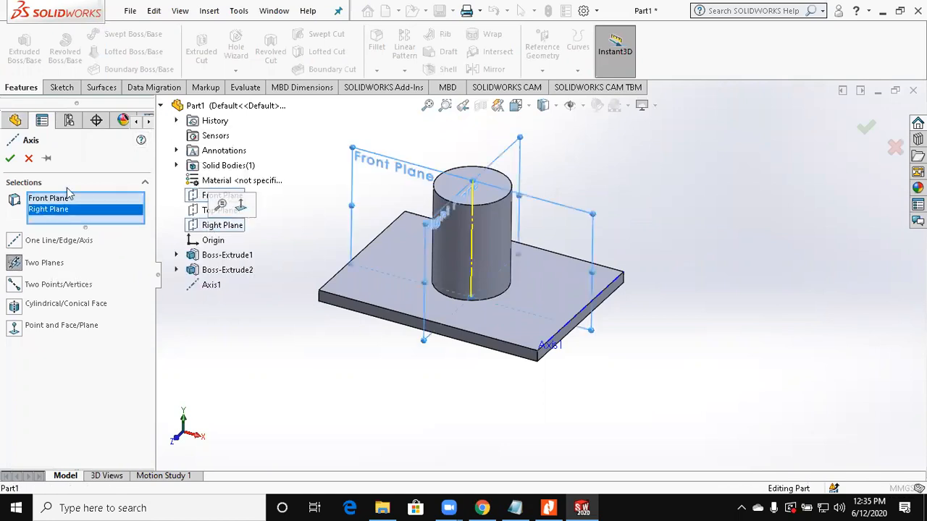
right_click(107, 199)
click(166, 207)
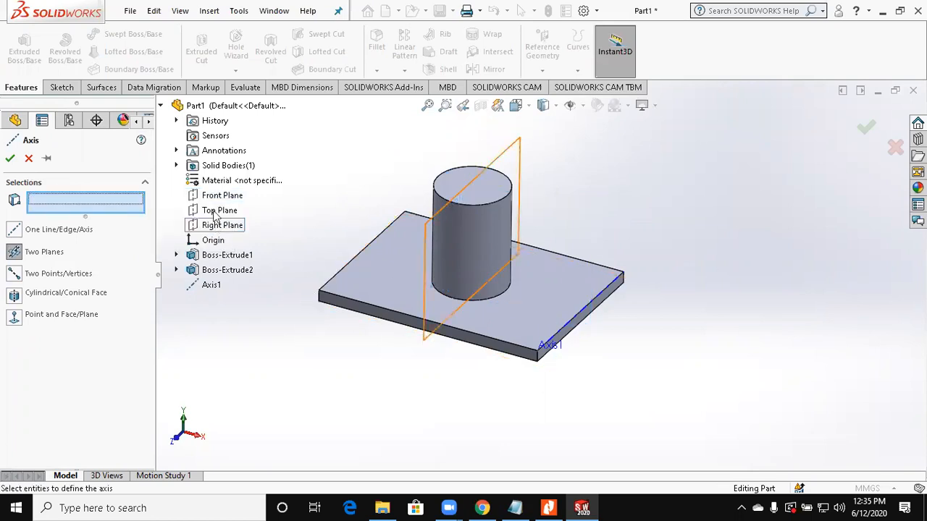
Step: Create the reference axis at the intersection of the Right Plane and the Top Plane
click(213, 214)
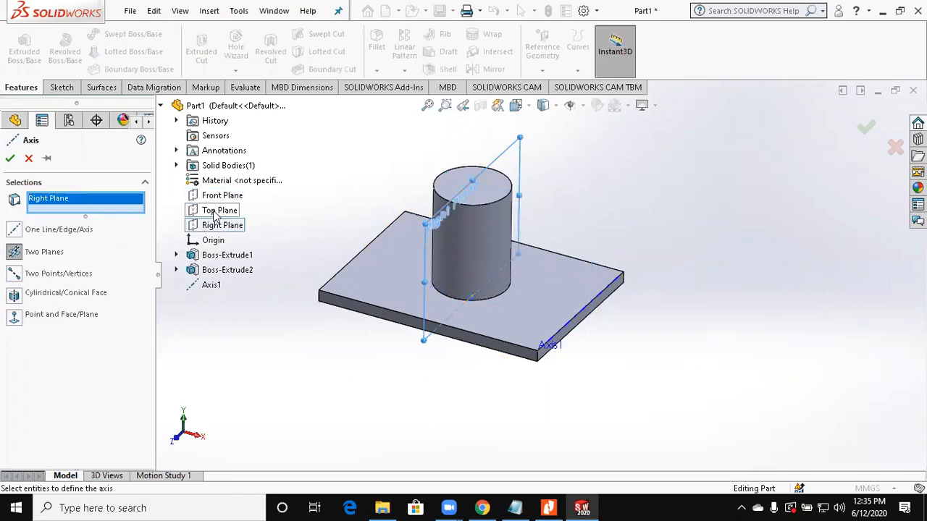
click(213, 210)
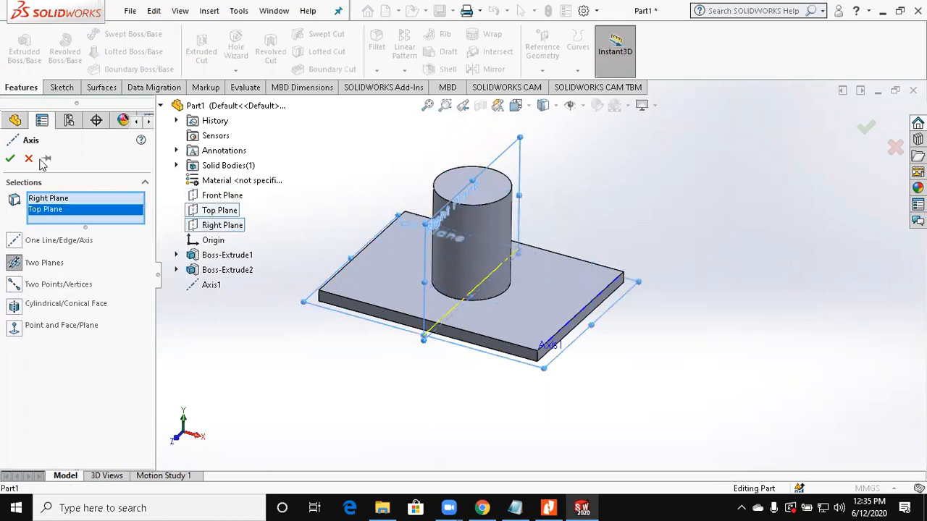
click(10, 158)
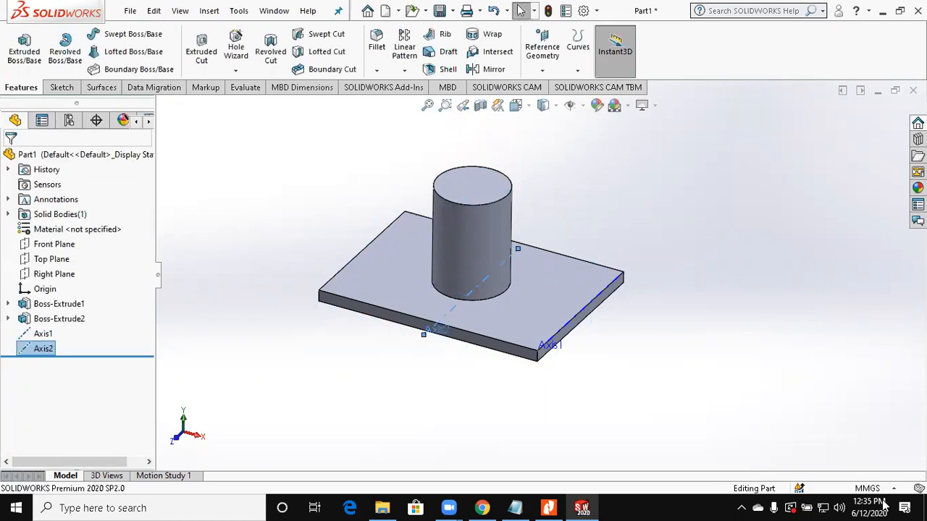
Step: Create a Two Points/Vertices reference axis through two diagonally opposite corners of the plate's top face
click(542, 70)
click(550, 104)
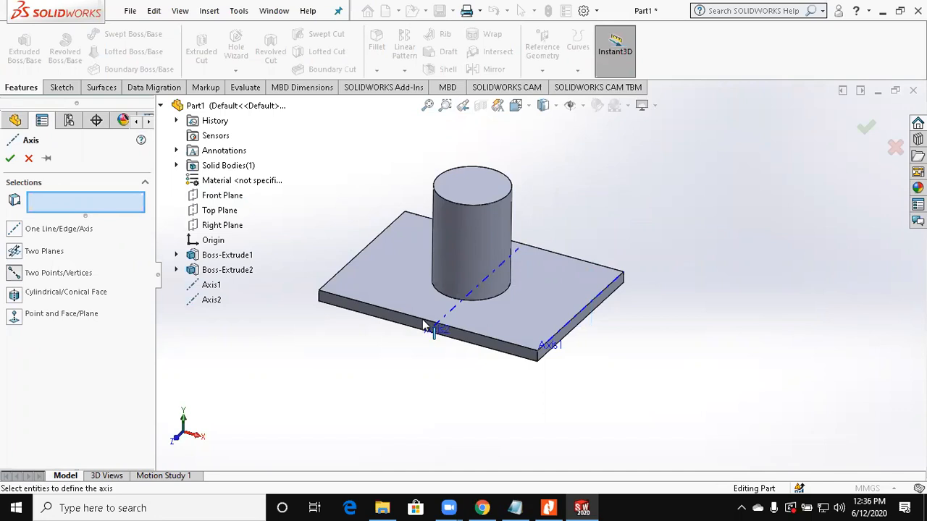
click(625, 278)
middle_drag(625, 278, 490, 403)
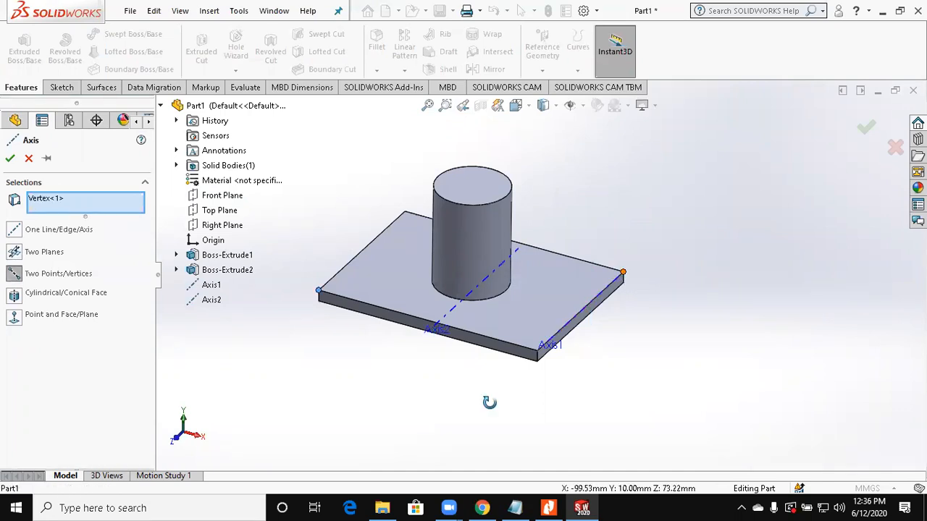
click(11, 158)
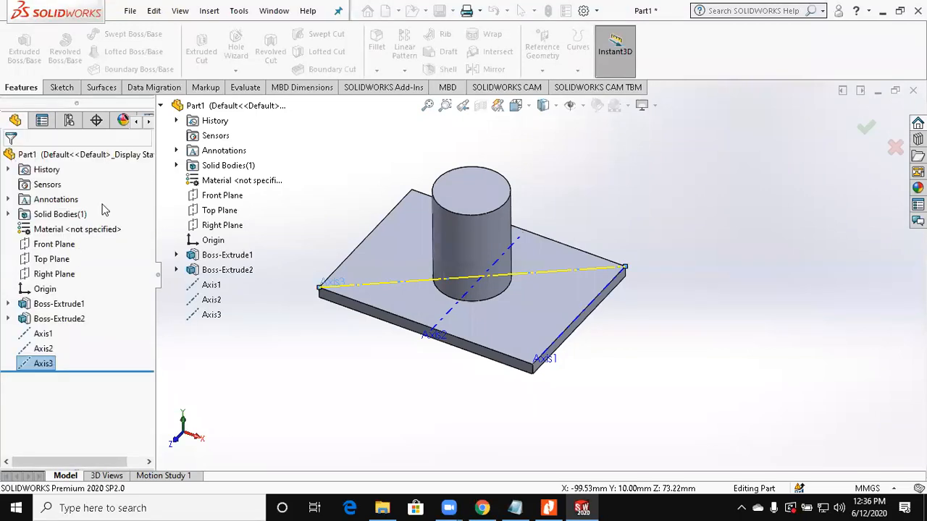
click(231, 282)
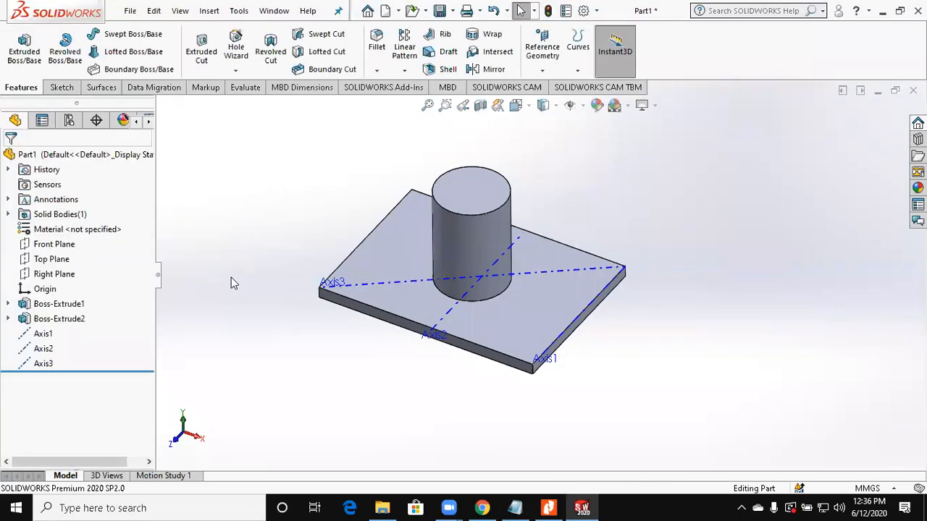
Step: Create a Cylindrical/Conical Face reference axis through the centre of the cylinder, using its round side face
click(542, 50)
click(550, 99)
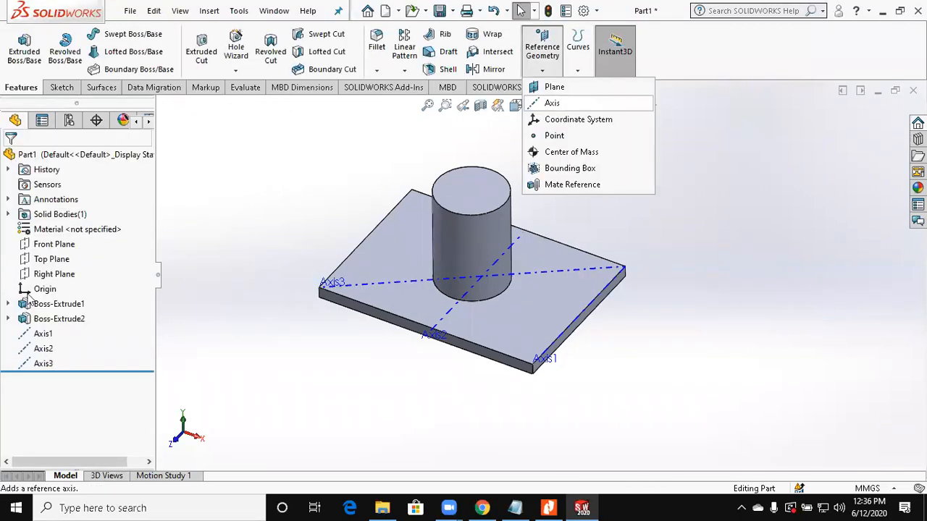
click(18, 295)
click(457, 244)
middle_drag(457, 244, 483, 223)
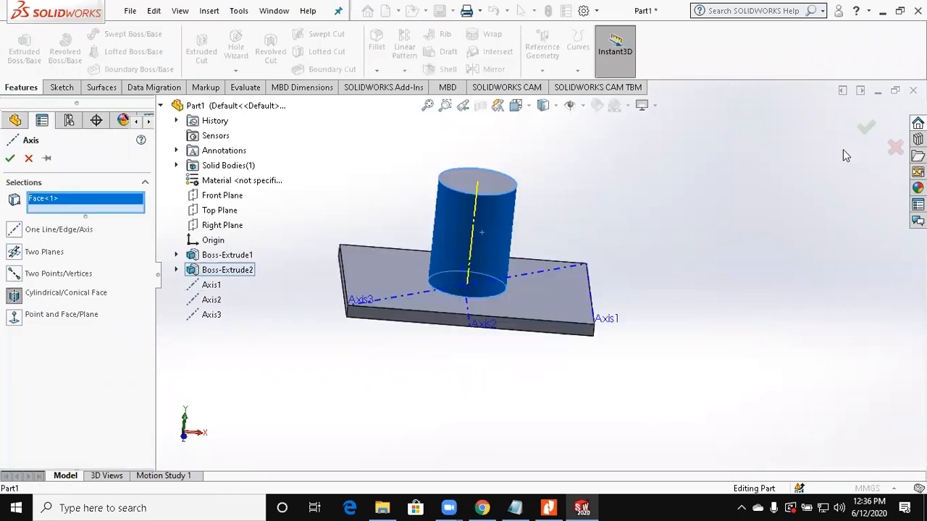
click(866, 127)
Step: Create a Point and Face/Plane reference axis through the plate's front corner vertex, perpendicular to the plate's top face
mouse_move(705, 224)
middle_down()
mouse_move(709, 234)
mouse_move(715, 229)
middle_up()
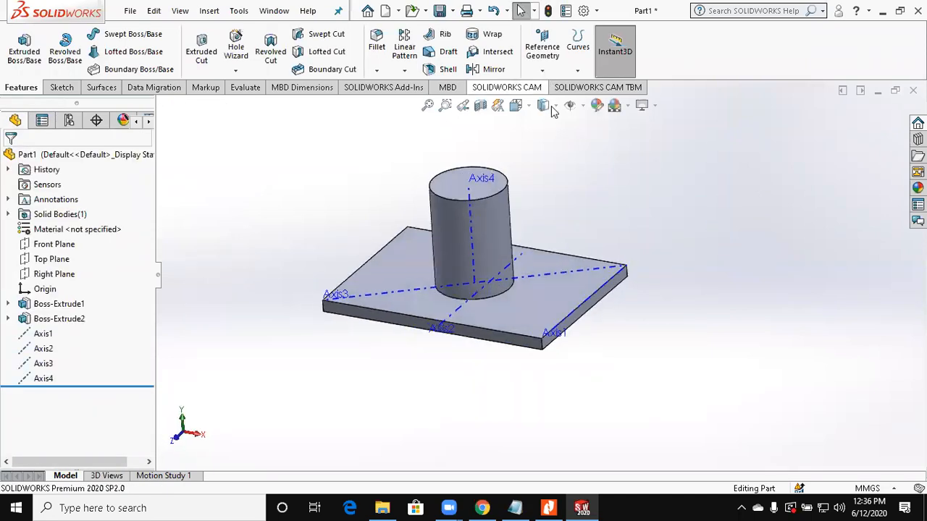
click(541, 48)
click(556, 101)
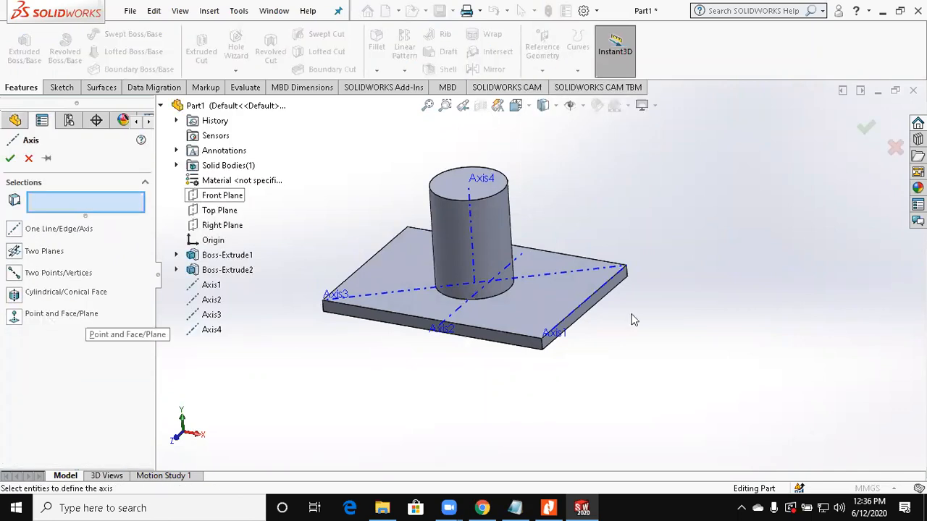
middle_drag(630, 317, 555, 358)
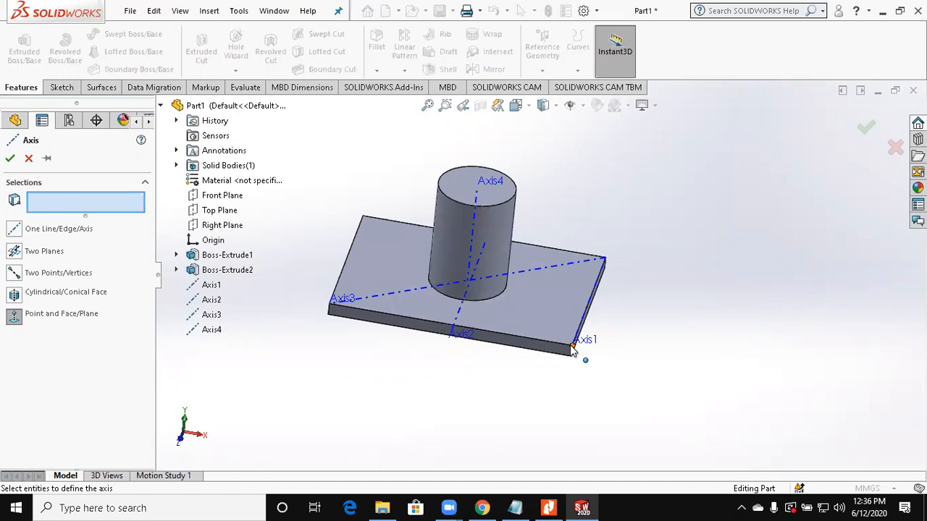
click(572, 349)
scroll(572, 350, down, 3)
click(530, 319)
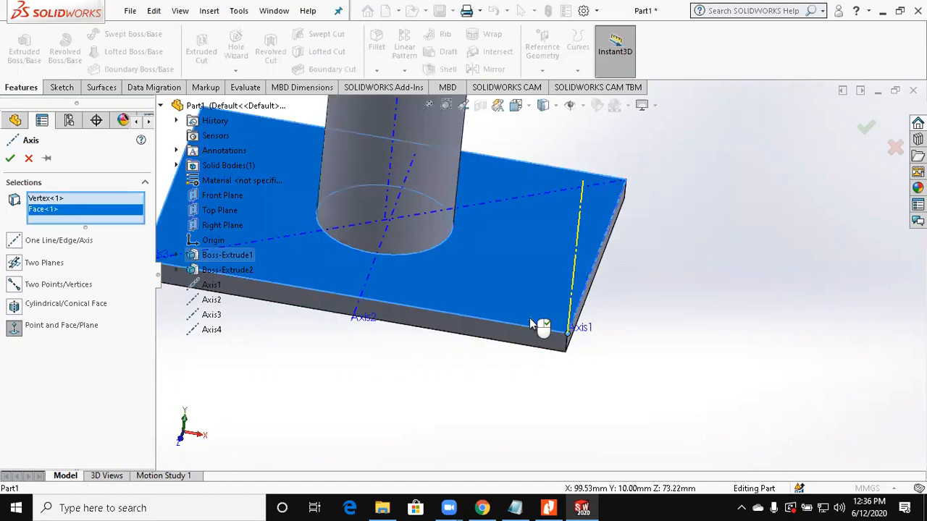
middle_drag(548, 406, 439, 299)
scroll(439, 299, up, 3)
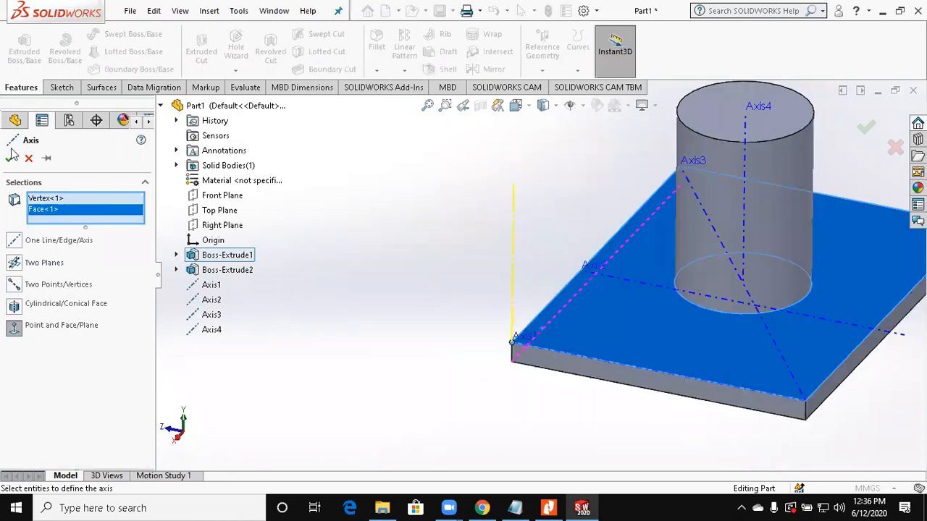
click(11, 163)
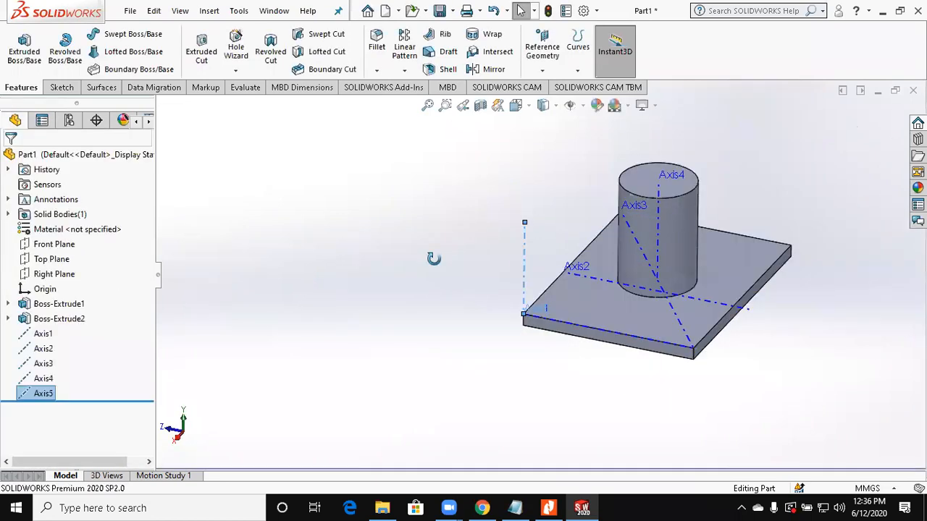
middle_drag(434, 255, 434, 265)
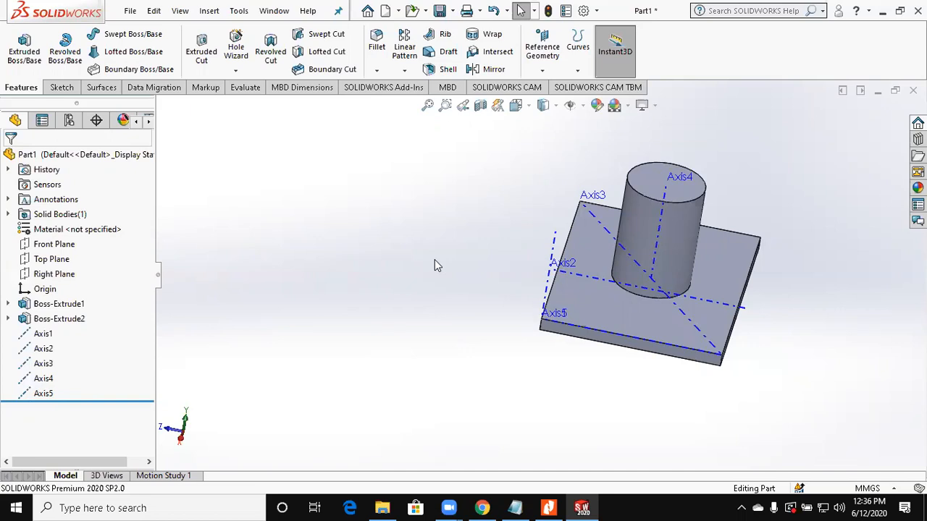
Step: Create a new part and start a sketch on its Front Plane
key(ctrl+n)
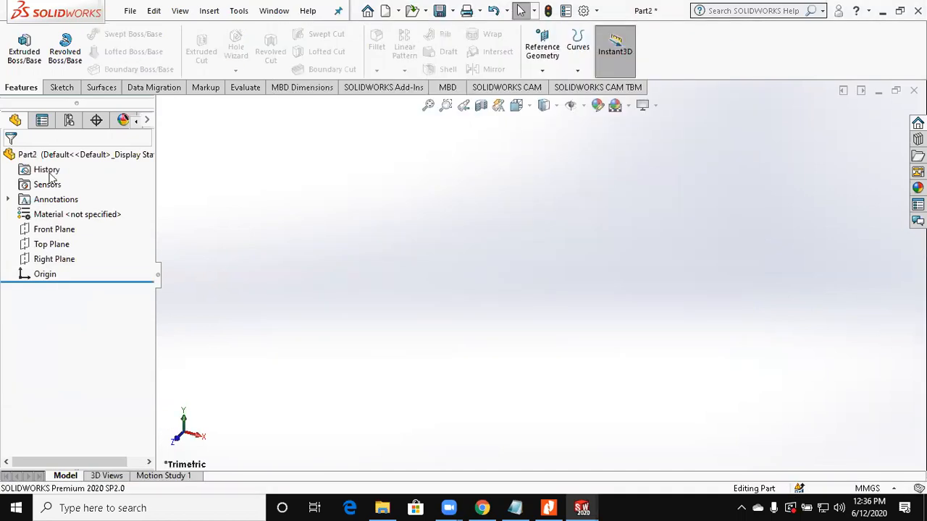
click(66, 229)
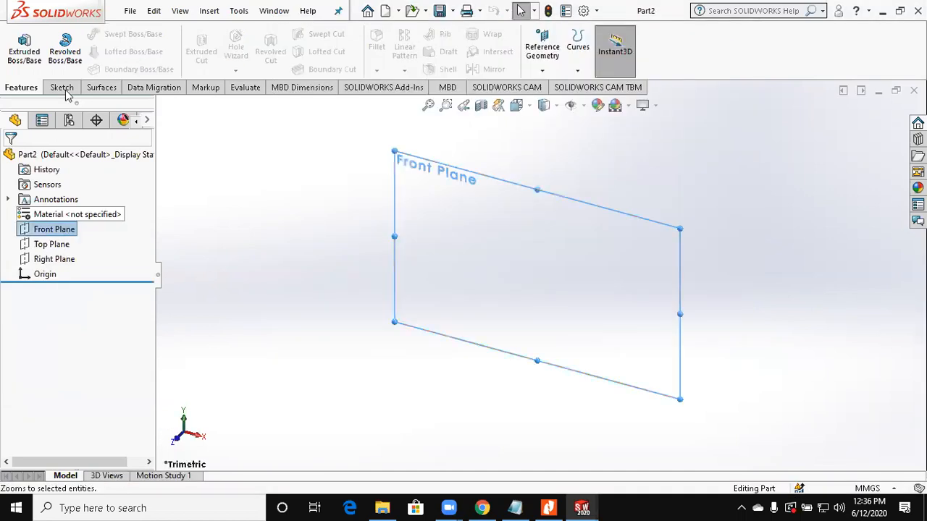
click(64, 88)
click(16, 44)
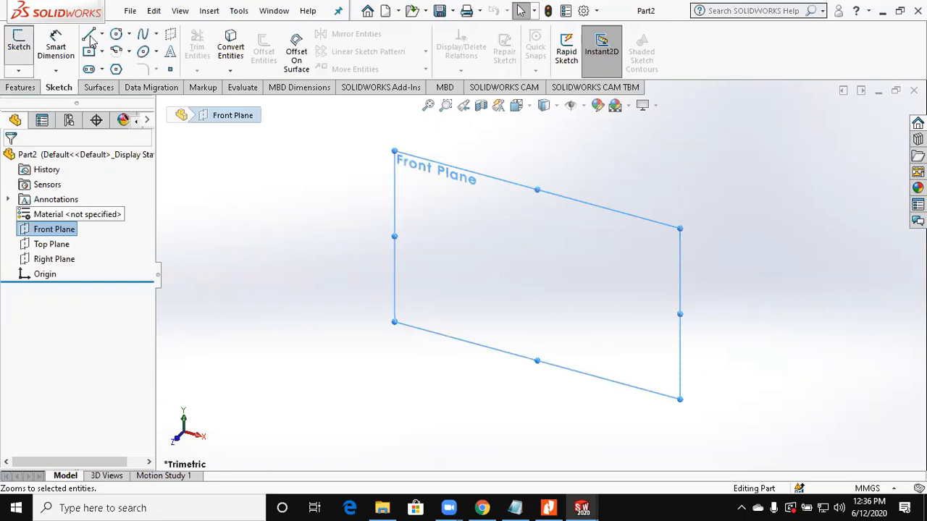
Step: Sketch connected lines from the origin: horizontally left, vertically down, and about 16 mm horizontally back right, forming the profile's top lip
key(l)
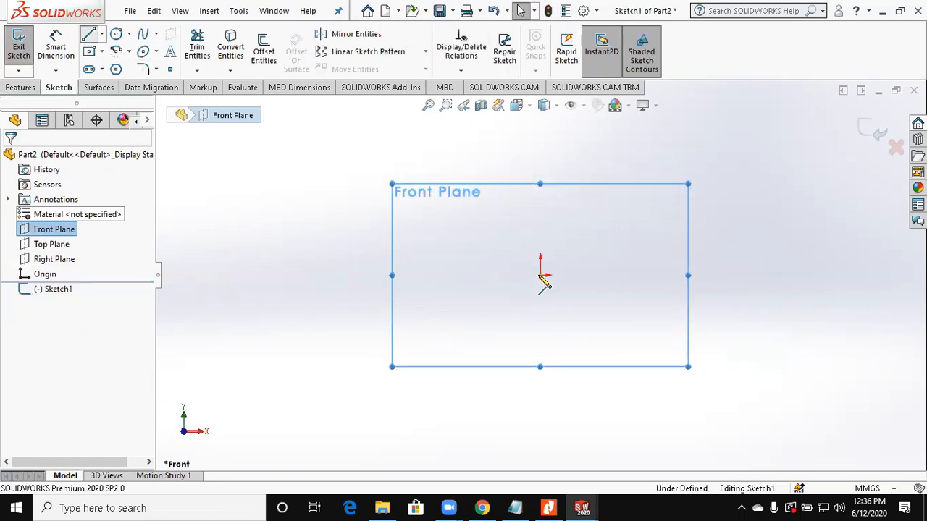
click(448, 276)
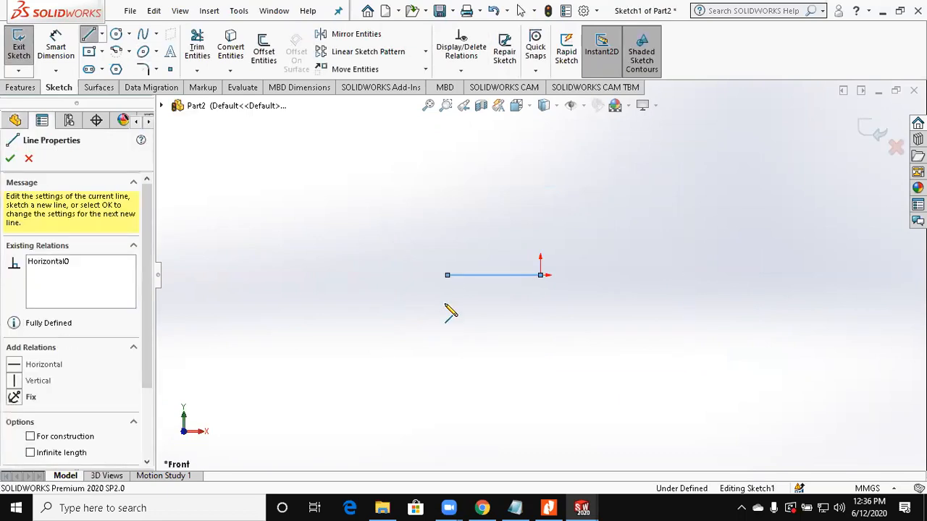
click(467, 305)
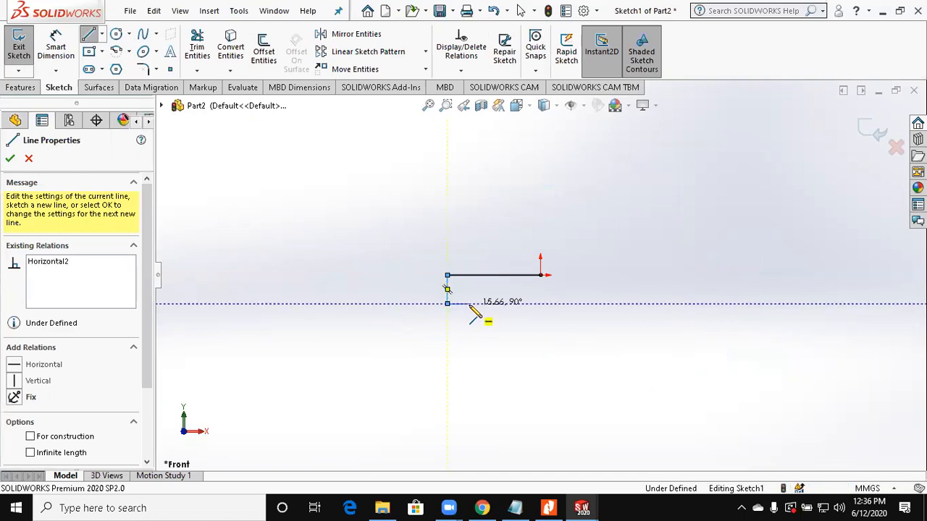
click(469, 304)
scroll(469, 305, up, 3)
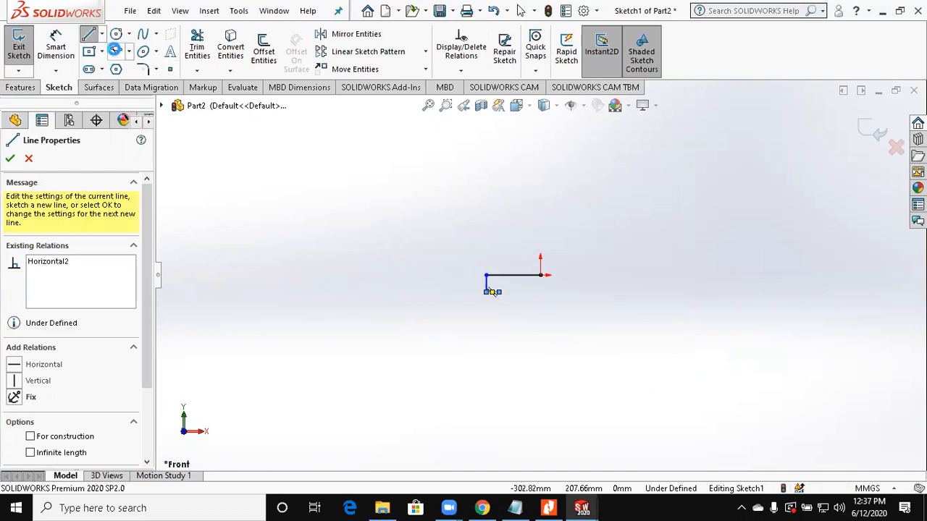
Step: Sketch two connected 3-point arcs down from the lip: a long, shallow one bulging outward, and a 90° one of about 80 mm radius bulging inward
click(114, 50)
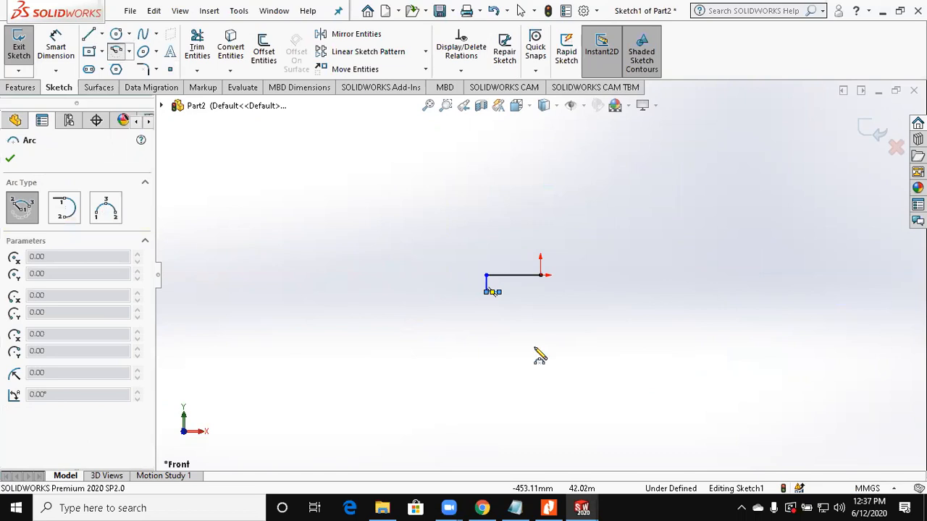
click(105, 210)
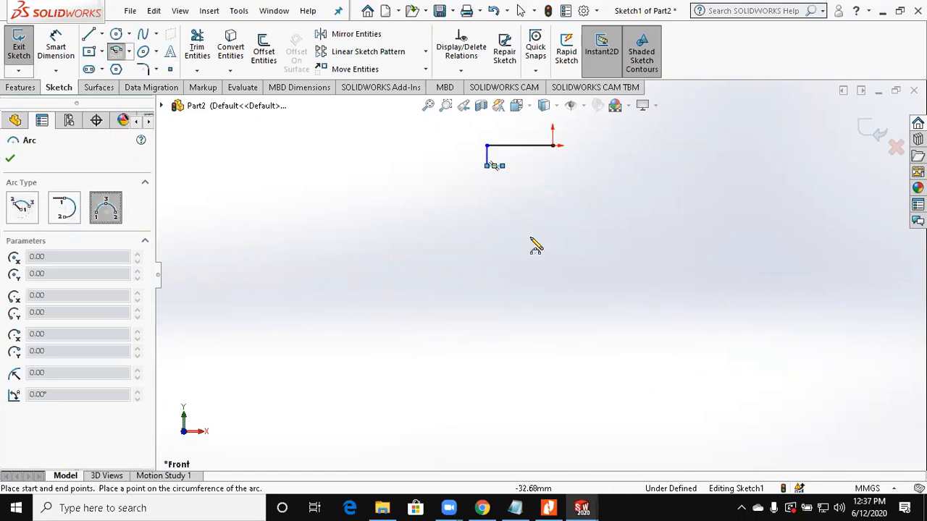
click(502, 166)
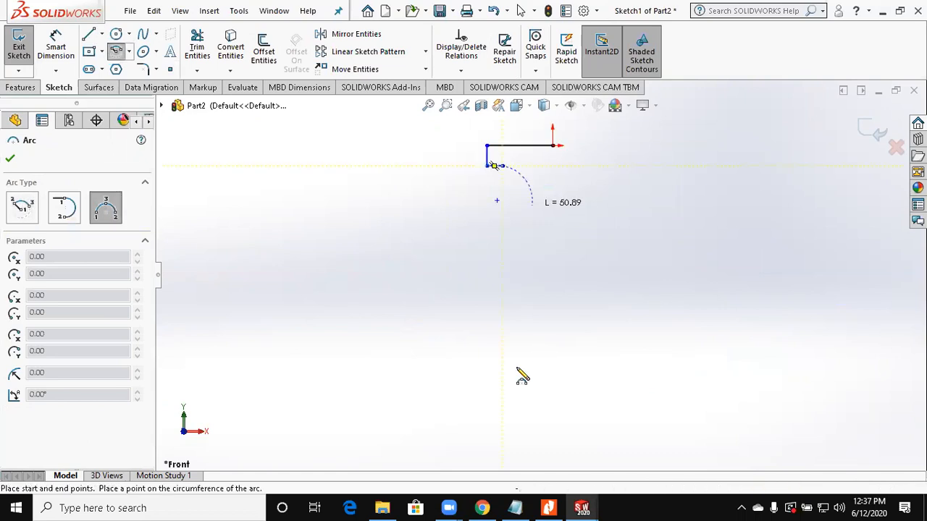
click(505, 262)
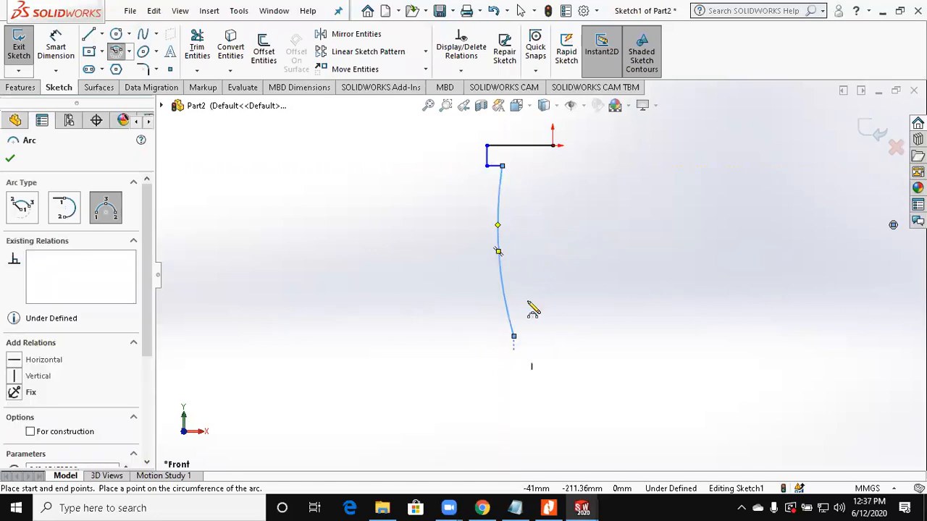
click(544, 377)
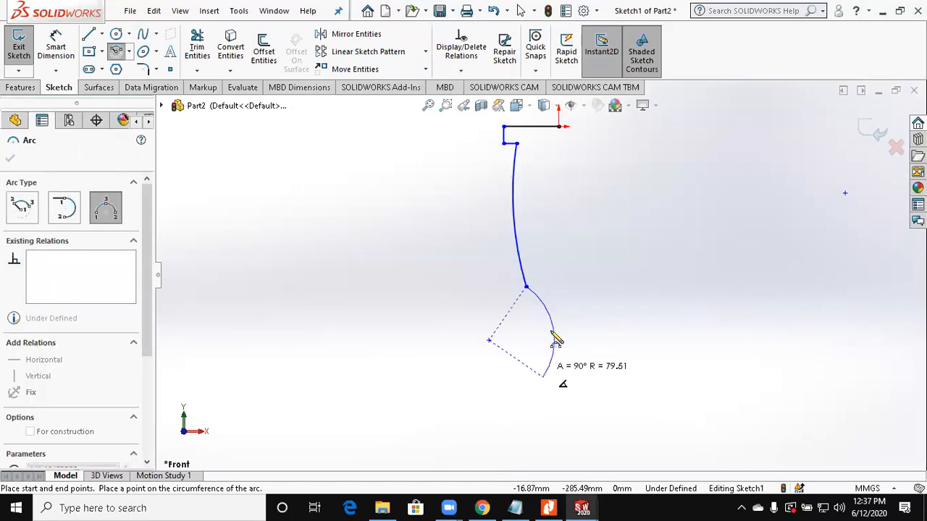
click(553, 338)
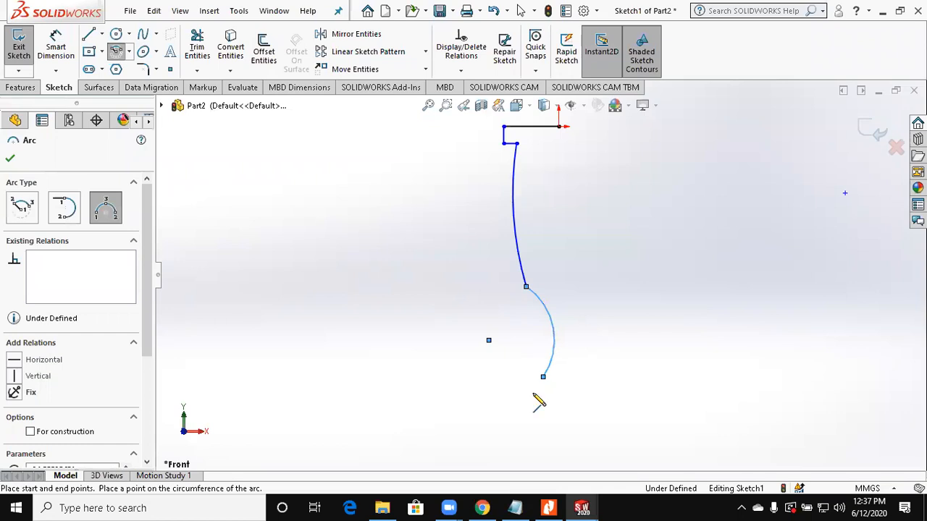
key(Escape)
Step: Sketch the stepped base with lines from the lower arc's end and close the profile with a line up to the origin
key(l)
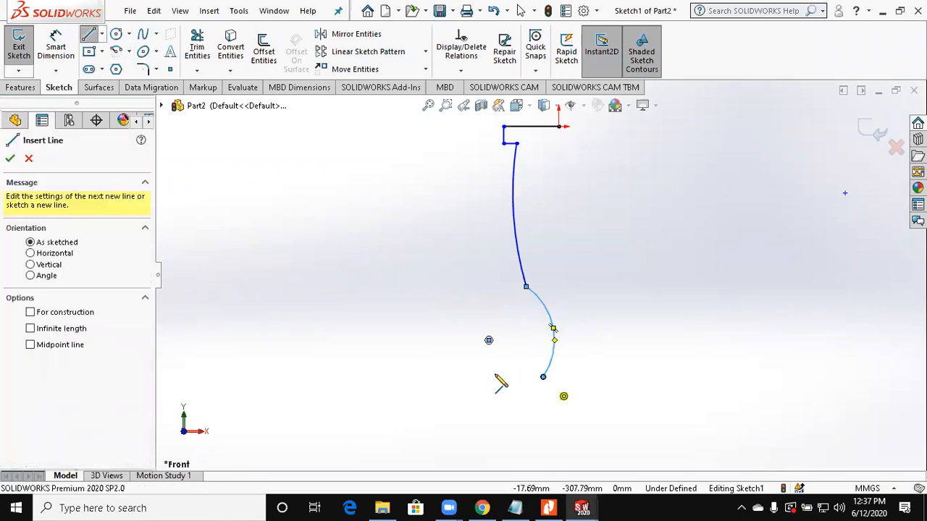
click(543, 377)
click(495, 376)
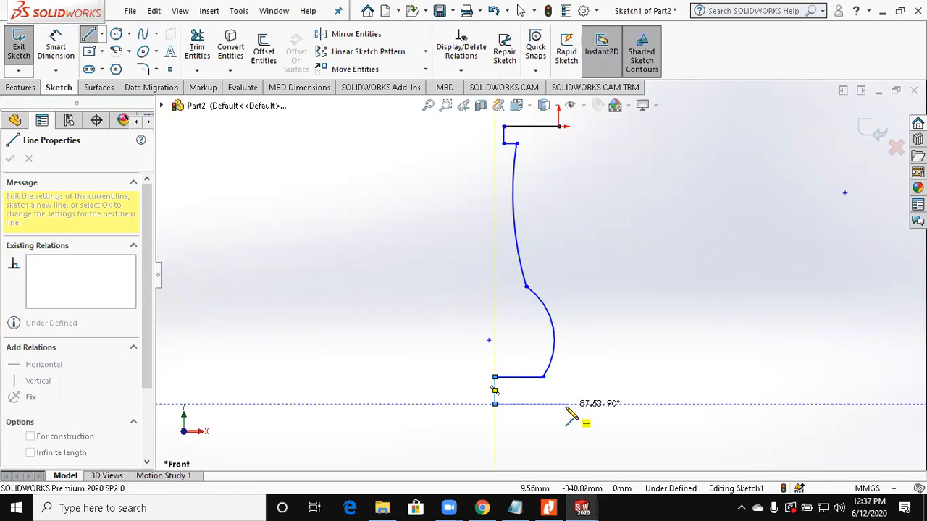
click(564, 404)
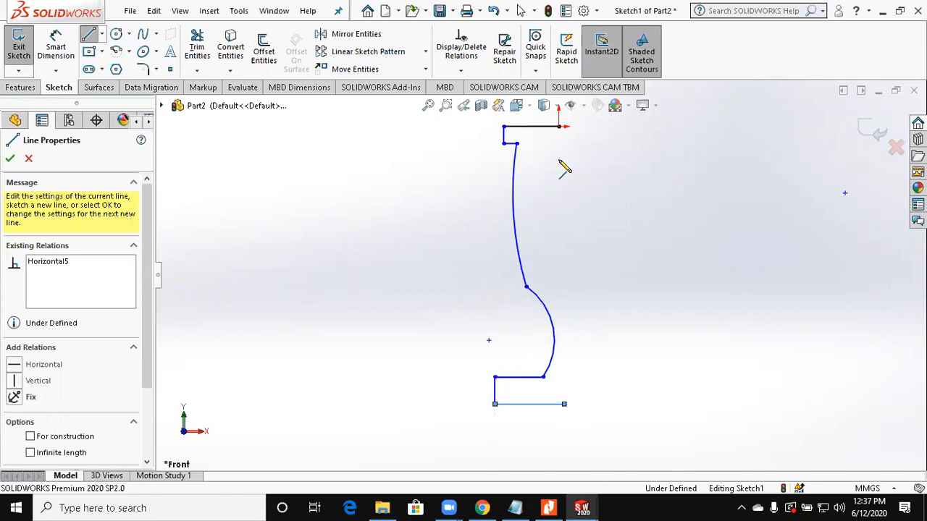
click(560, 127)
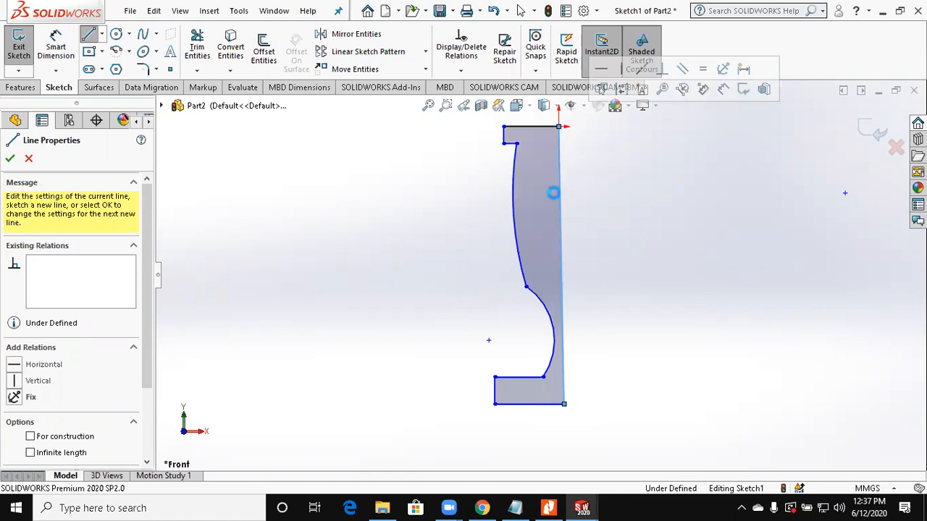
key(Escape)
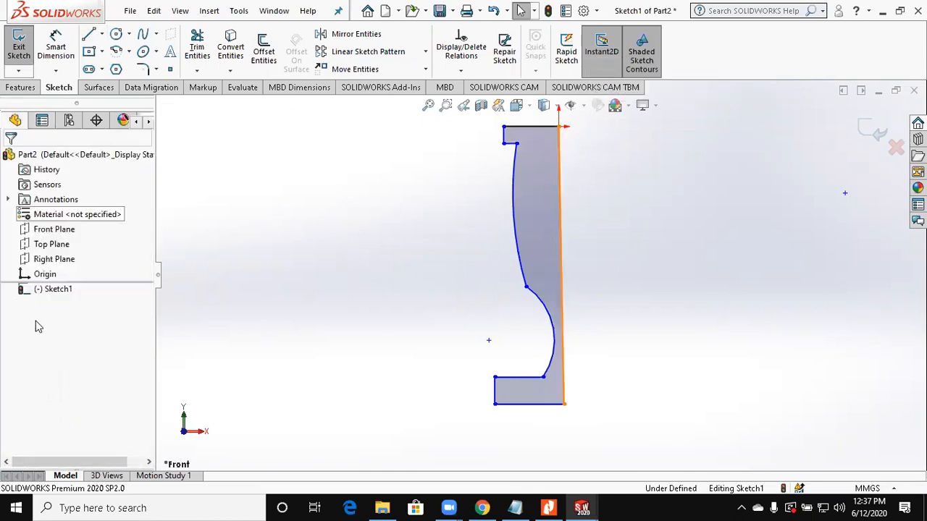
Step: Make the profile's long closing line vertical
click(563, 318)
click(38, 317)
click(574, 346)
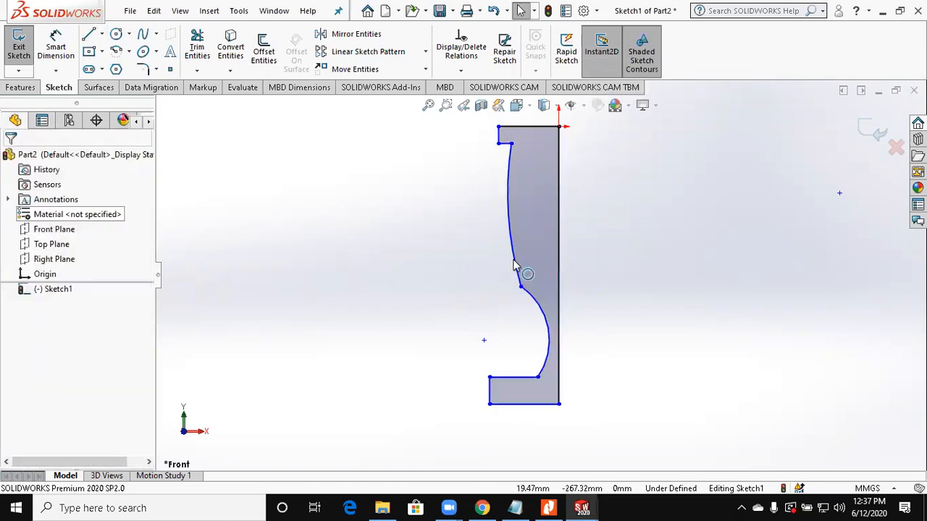
Step: Make the two arcs tangent to each other and the lower arc tangent to the base's upper horizontal line
scroll(514, 263, down, 1)
click(522, 283)
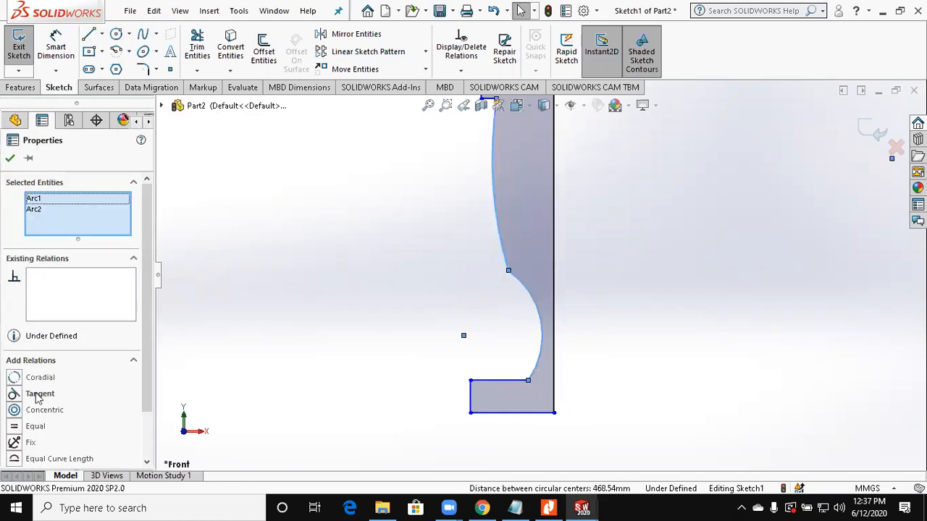
click(39, 394)
click(359, 273)
click(534, 359)
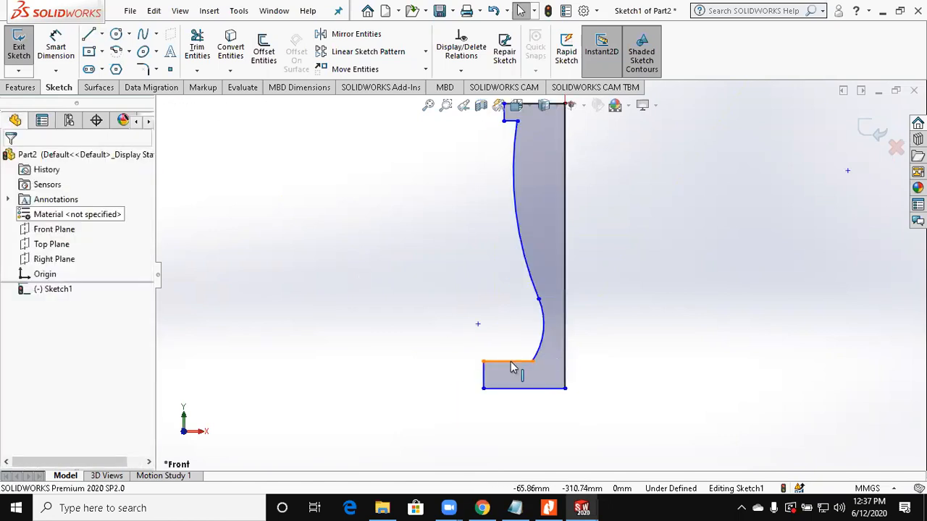
click(53, 385)
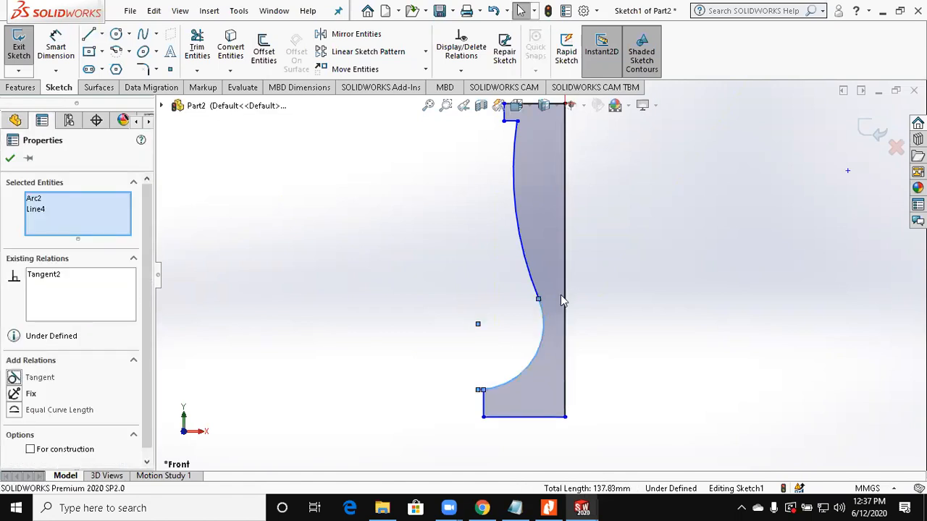
key(Escape)
Step: Widen the top lip by moving its lower outer corner to about X -136 mm, Y -18 mm
scroll(533, 194, up, 2)
scroll(512, 159, down, 2)
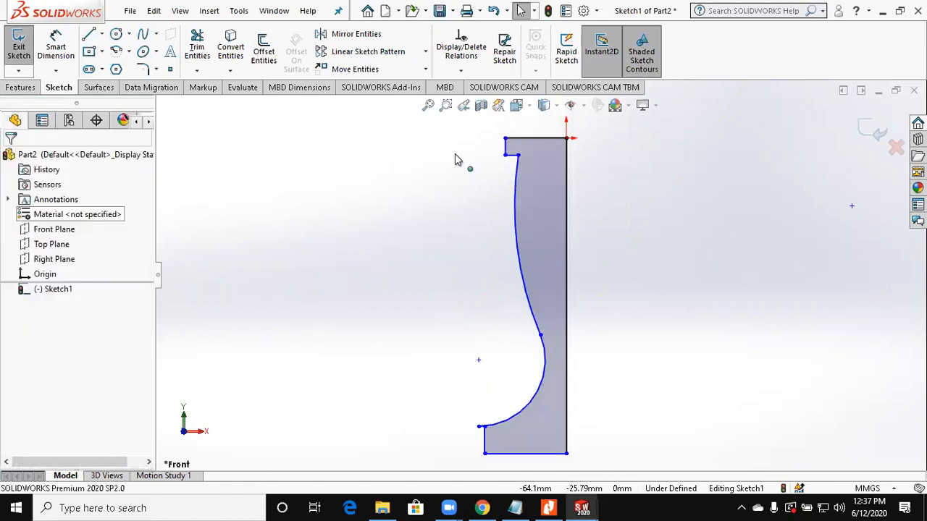
drag(505, 154, 458, 152)
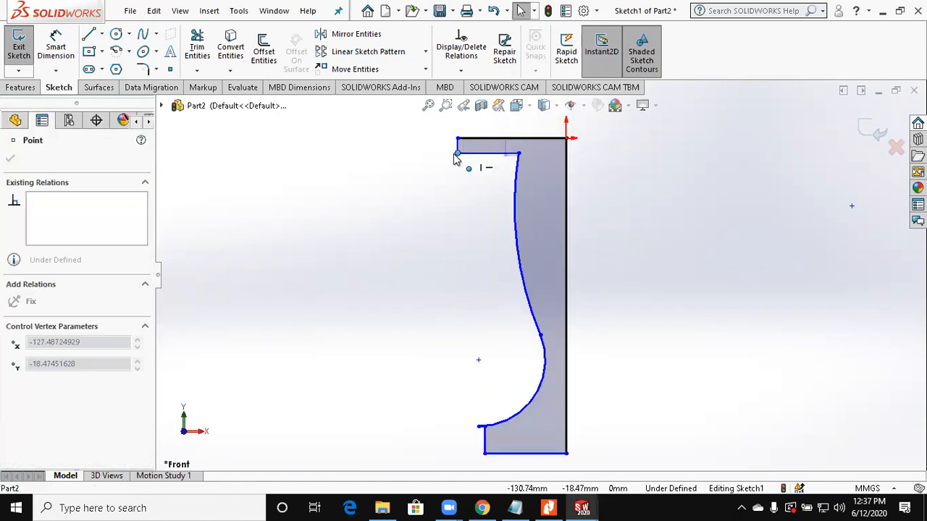
click(417, 251)
scroll(589, 191, up, 1)
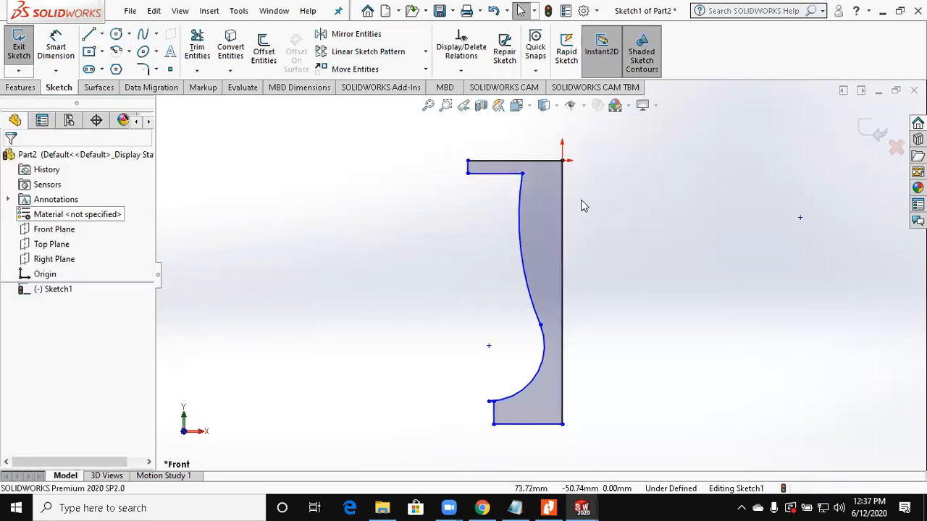
Step: Widen the base by moving its upper outer corner past the arc's end to about X -121 mm, Y -347 mm
scroll(509, 398, down, 2)
scroll(517, 268, down, 3)
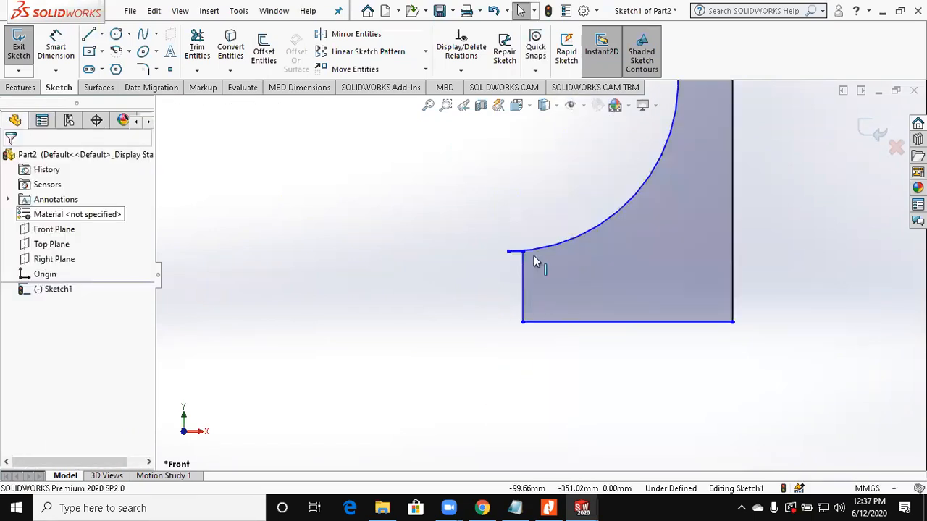
scroll(497, 258, down, 2)
mouse_move(525, 248)
mouse_down()
mouse_move(453, 253)
mouse_move(491, 259)
mouse_up()
scroll(491, 259, down, 3)
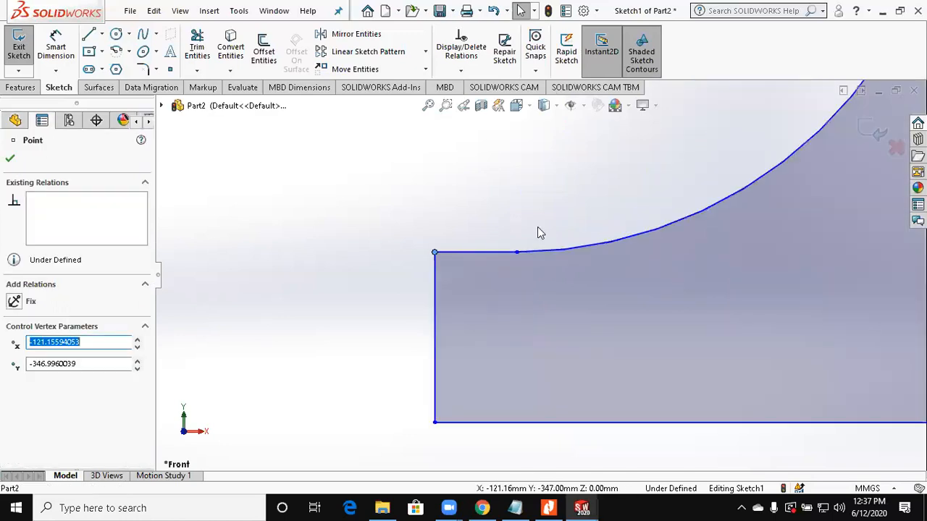
click(537, 228)
scroll(598, 179, up, 5)
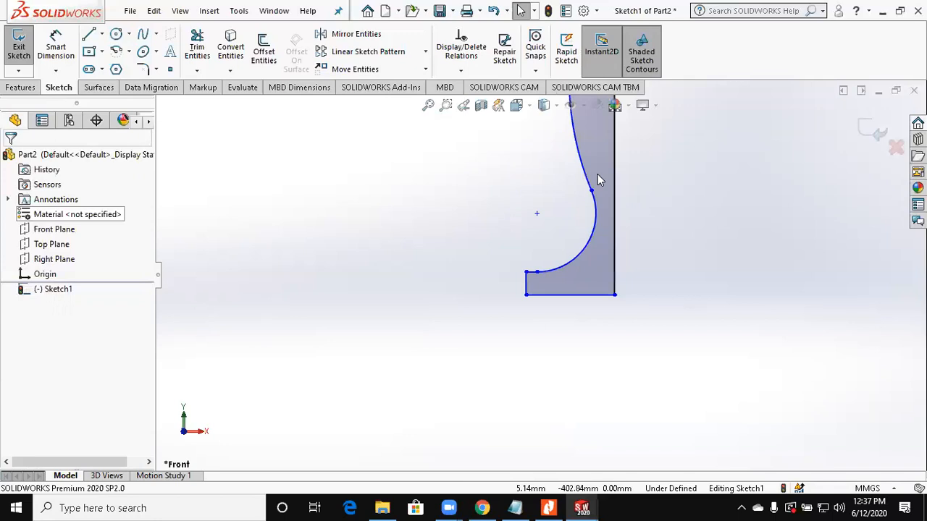
Step: Set up a 360-degree revolve of the closed profile about its long vertical line
scroll(597, 180, up, 2)
scroll(597, 179, up, 1)
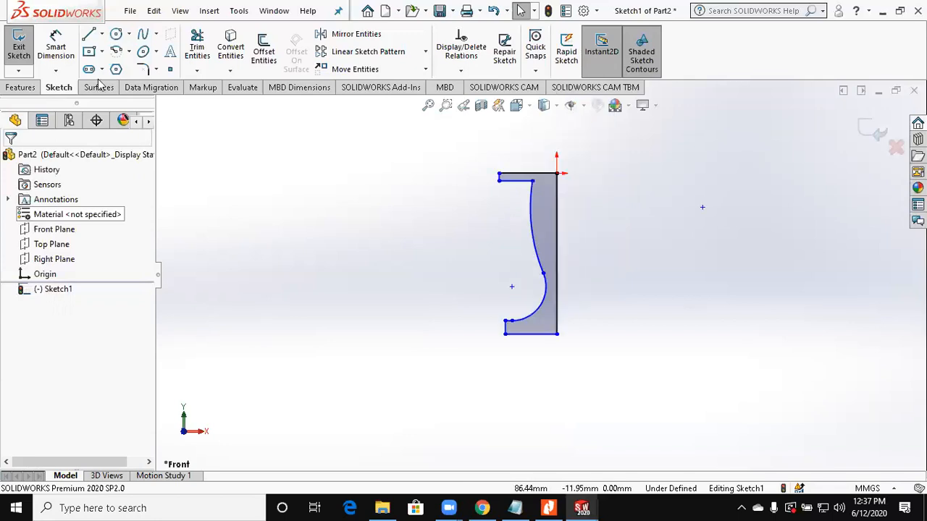
click(21, 88)
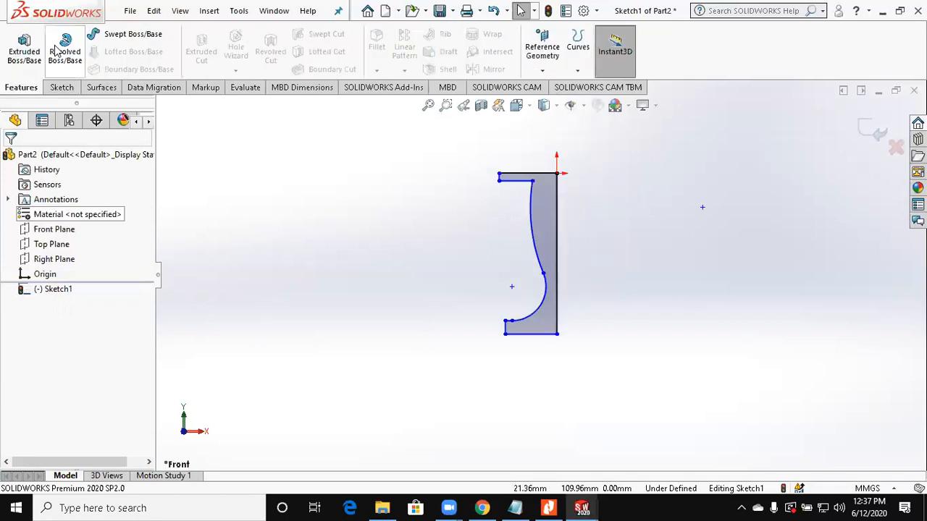
click(56, 49)
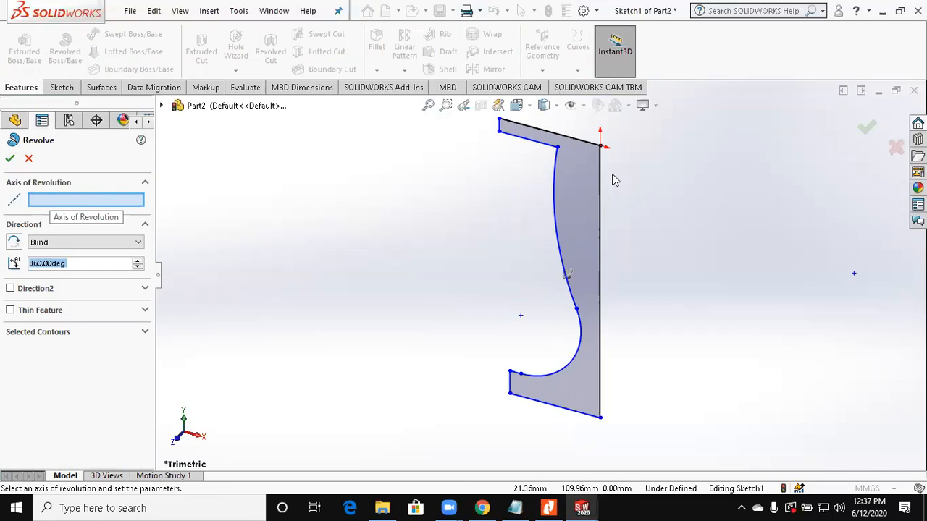
click(599, 265)
scroll(665, 269, up, 2)
middle_drag(665, 269, 684, 269)
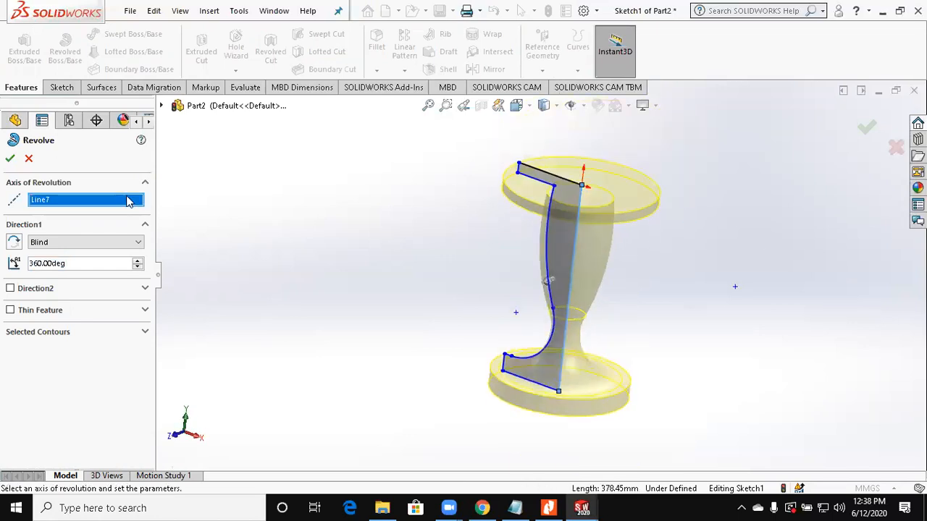
Step: Change the axis of revolution to the profile's top horizontal line and complete the revolve
click(562, 183)
mouse_move(515, 227)
middle_down()
mouse_move(585, 318)
mouse_move(606, 385)
middle_up()
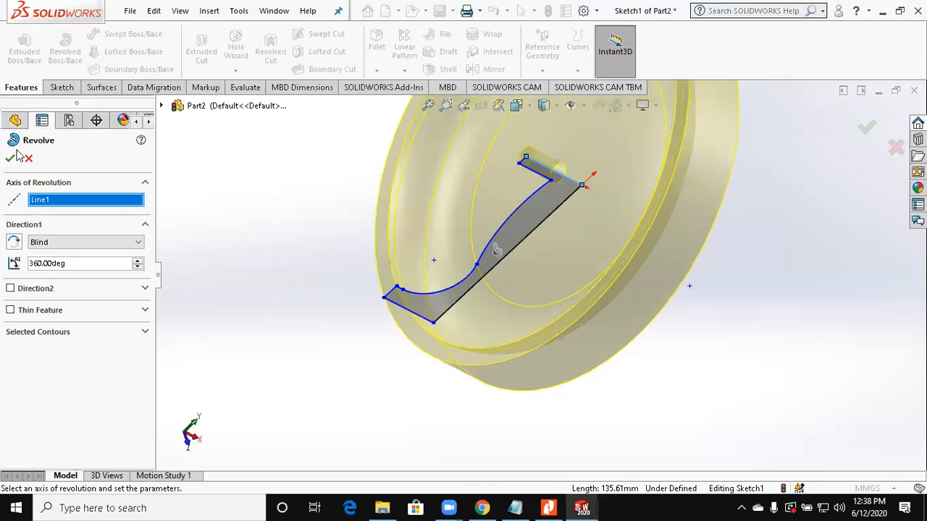
click(10, 157)
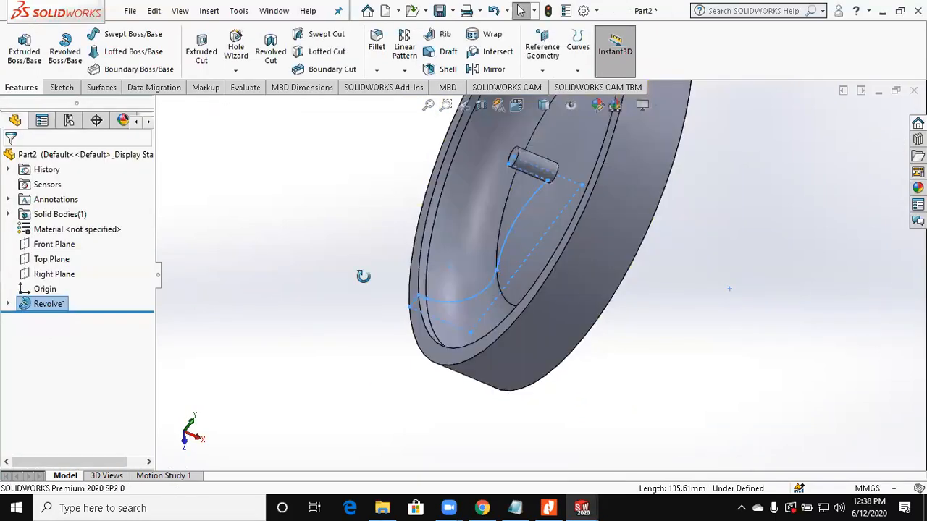
Step: Inspect the inside of the revolved body with a temporary section view along the Front Plane
click(367, 283)
middle_drag(367, 283, 377, 377)
scroll(340, 330, up, 5)
middle_drag(340, 331, 432, 131)
click(480, 107)
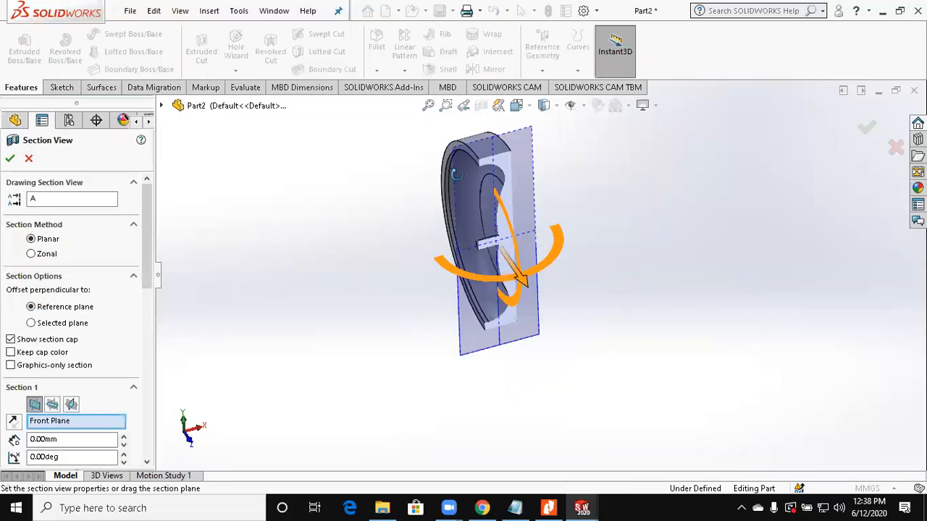
middle_drag(513, 232, 485, 188)
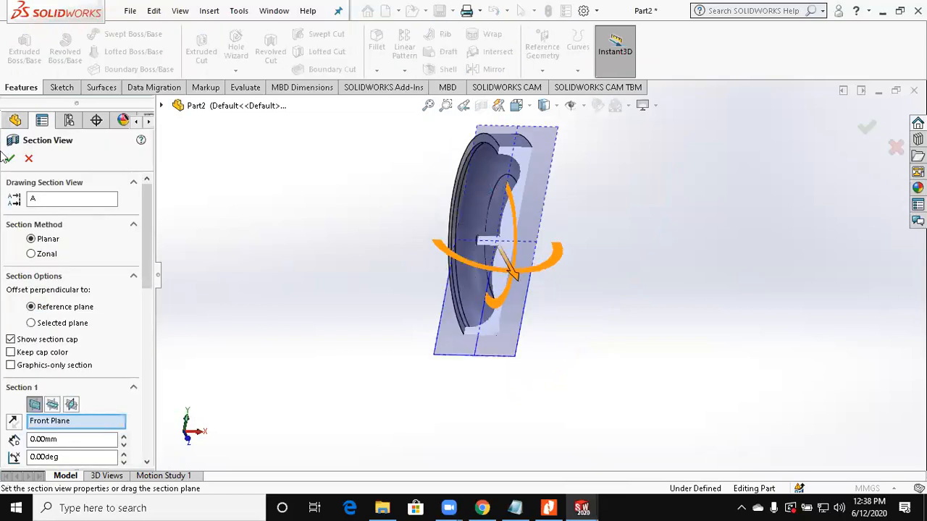
key(Escape)
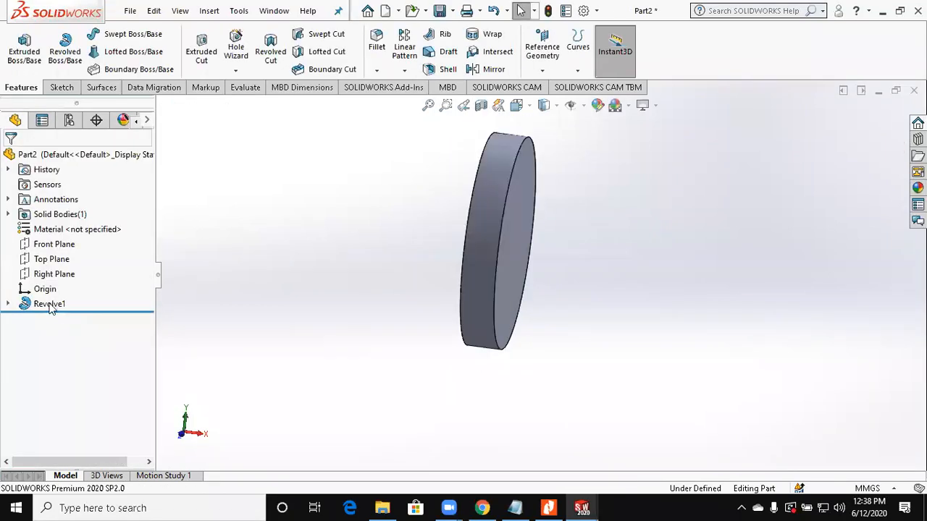
Step: Edit the revolve so that its axis of revolution is the profile's long vertical line
click(51, 304)
right_click(49, 304)
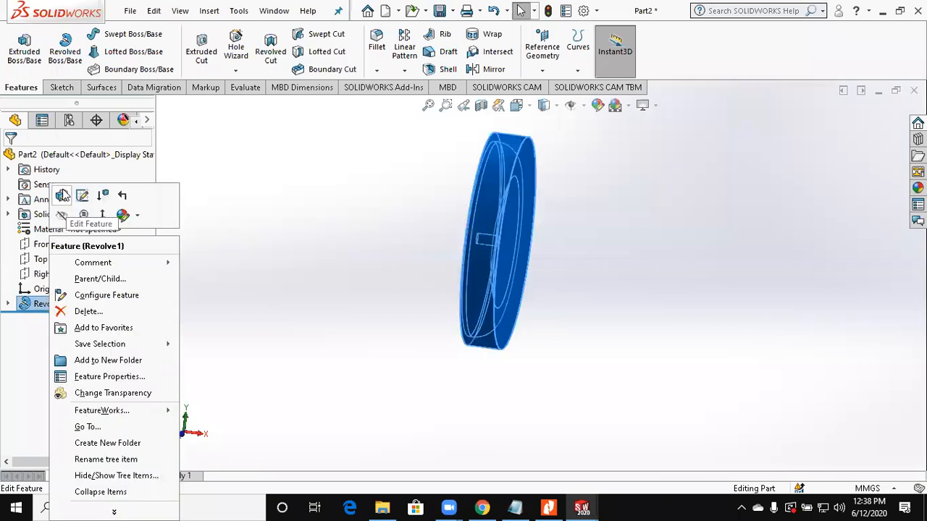
click(63, 195)
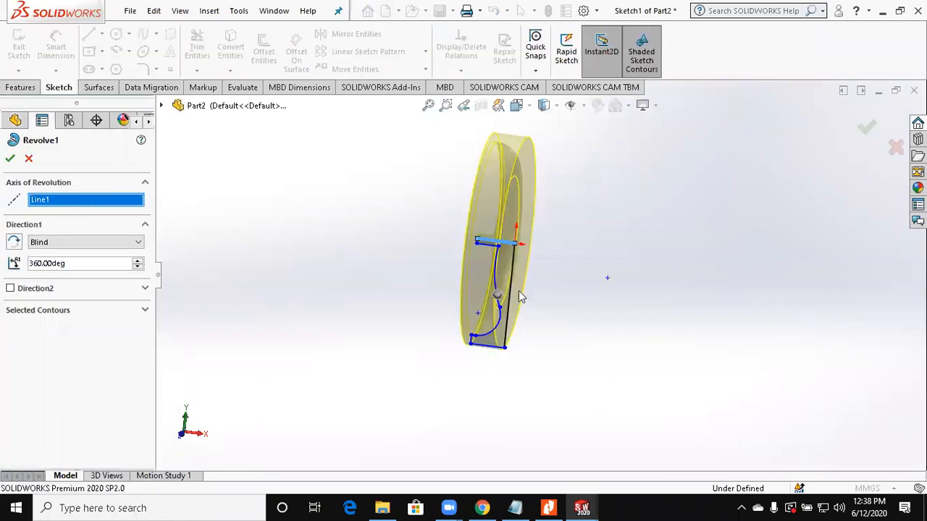
scroll(520, 296, down, 3)
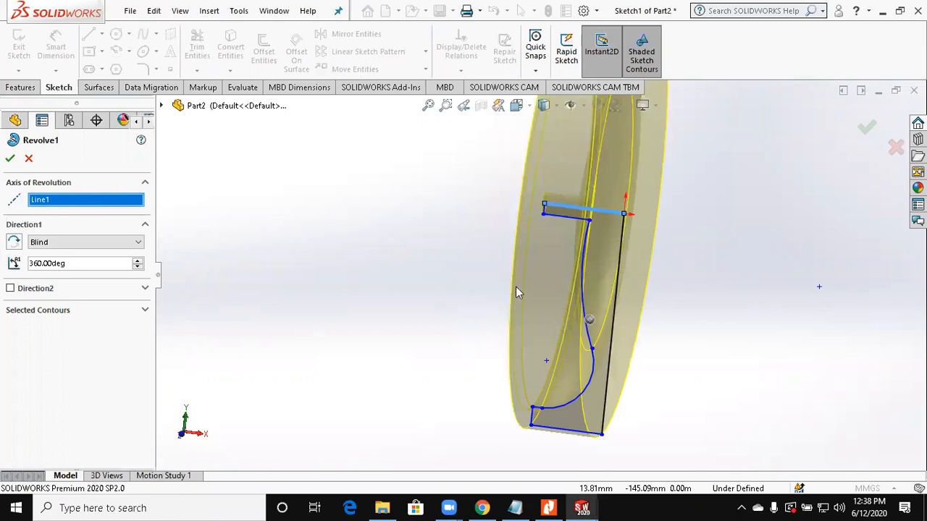
middle_drag(479, 282, 475, 282)
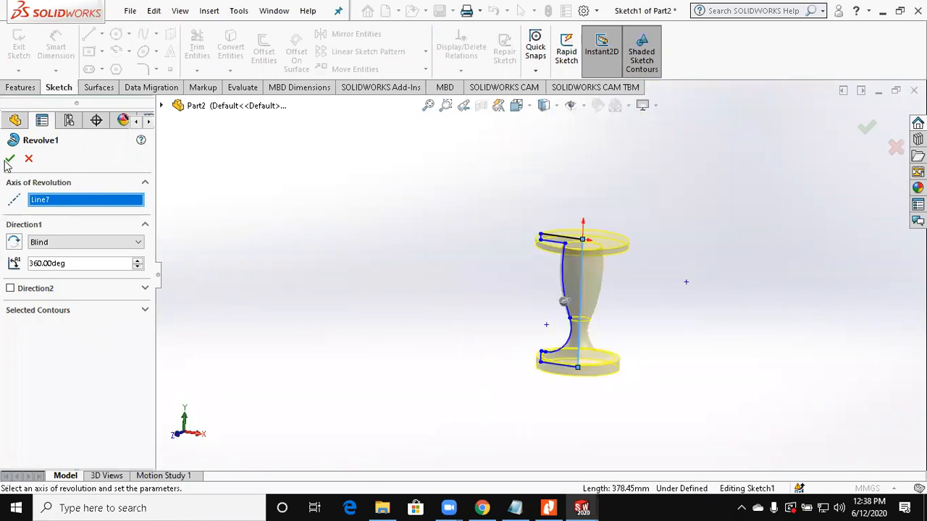
Step: Try the Mid Plane type for the revolve's Direction 1 and return it to Blind
scroll(613, 319, down, 2)
click(46, 243)
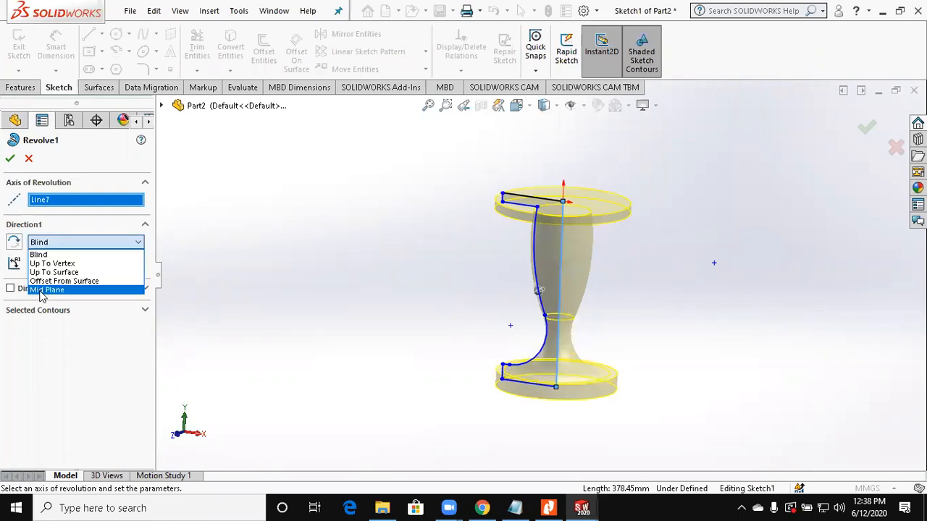
click(40, 291)
click(87, 244)
click(66, 257)
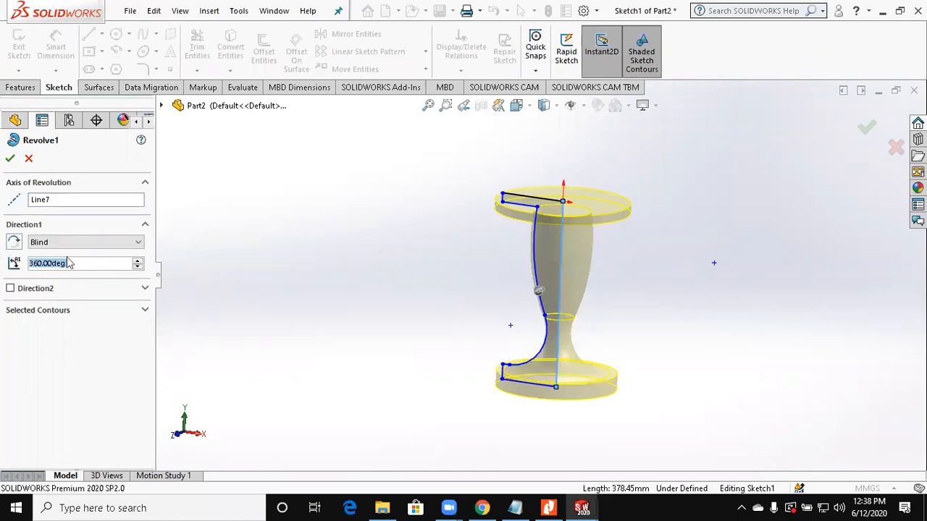
Step: Enable the revolve's second direction, set Direction 1 to 180 degrees and Direction 2 to 90 degrees, and apply the edit
click(29, 290)
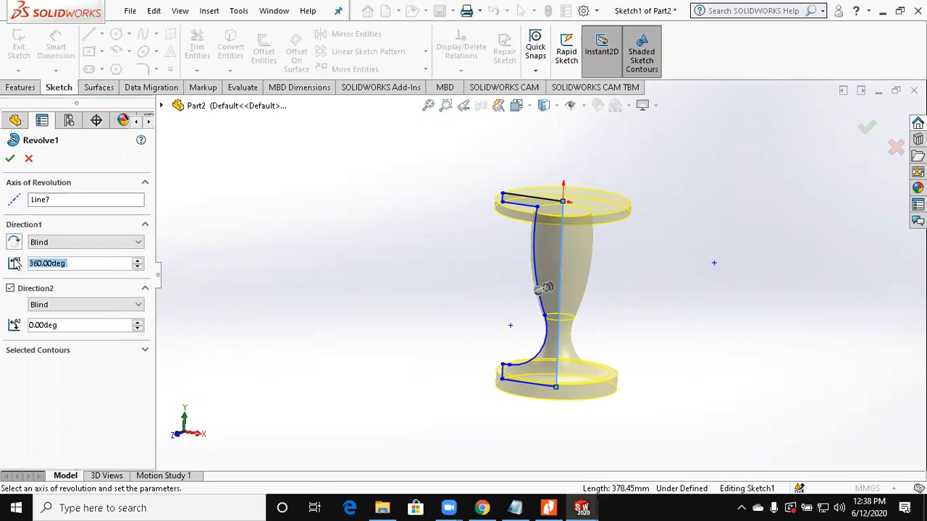
text(18)
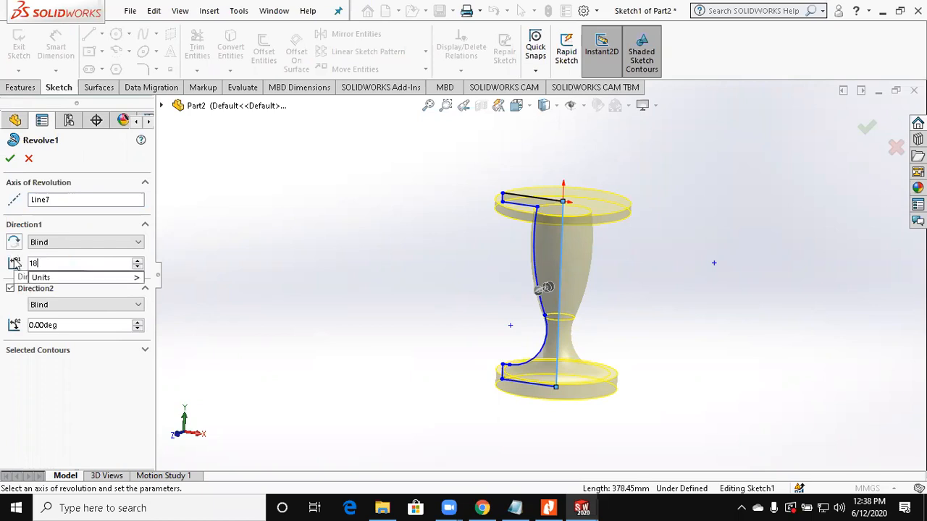
text(0)
key(Return)
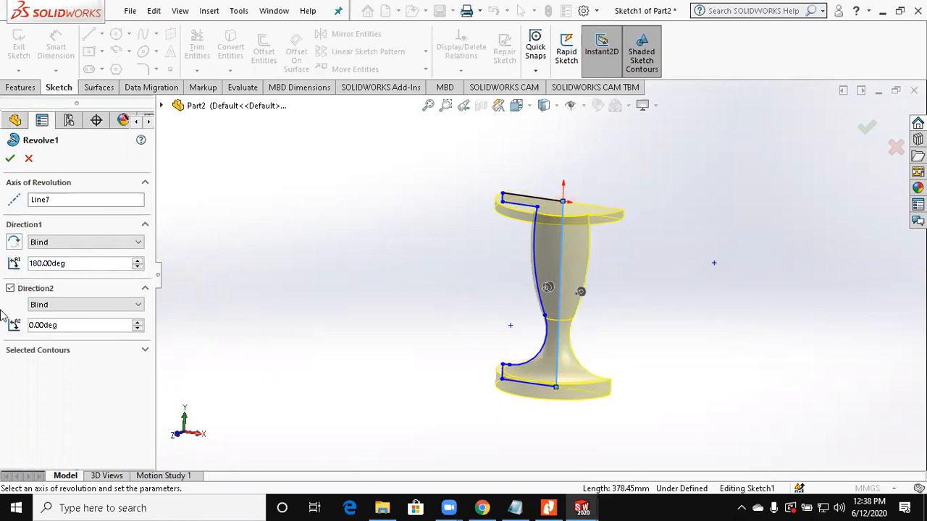
text(90)
key(Return)
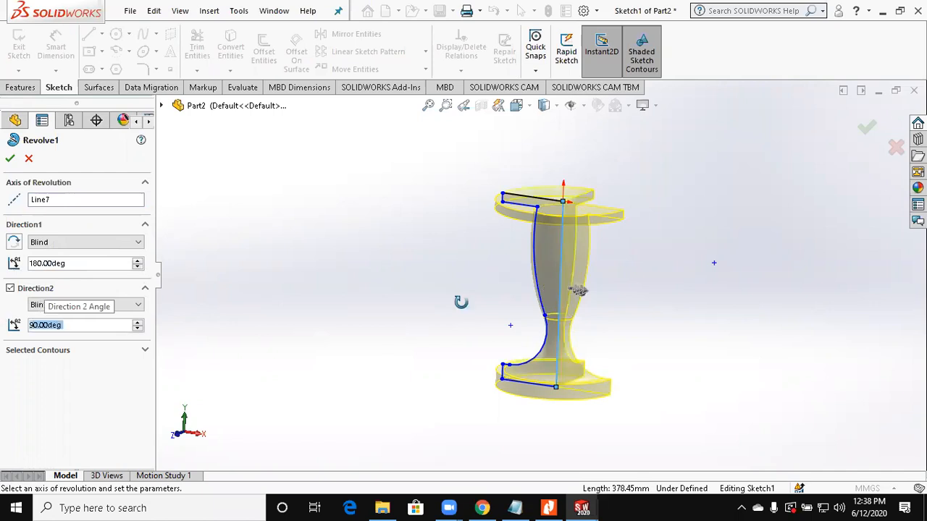
middle_drag(461, 302, 154, 209)
click(10, 158)
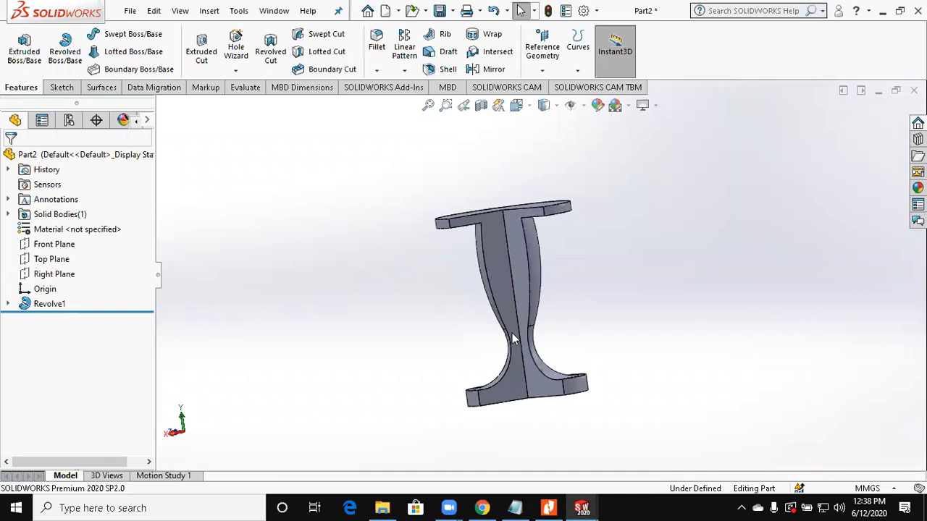
Step: Start a new sketch on the Front Plane
scroll(496, 268, down, 4)
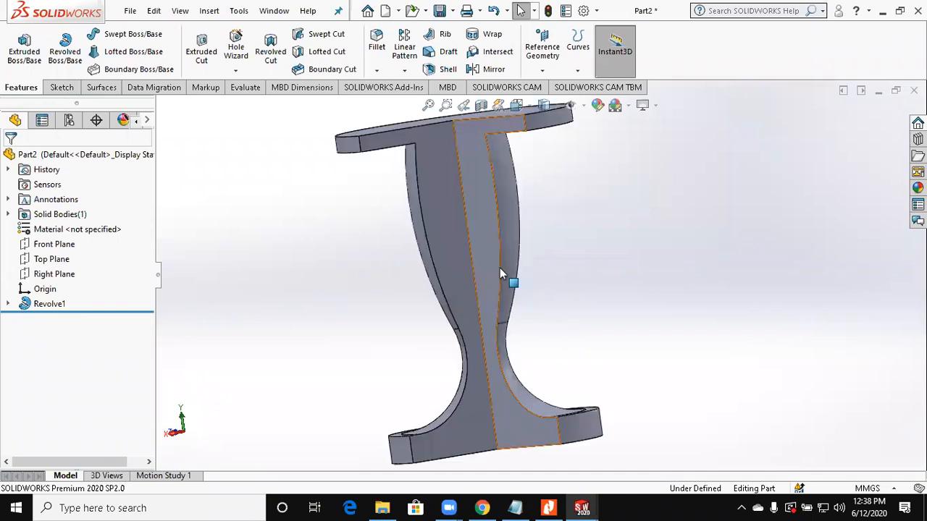
middle_drag(499, 268, 503, 274)
scroll(506, 269, up, 1)
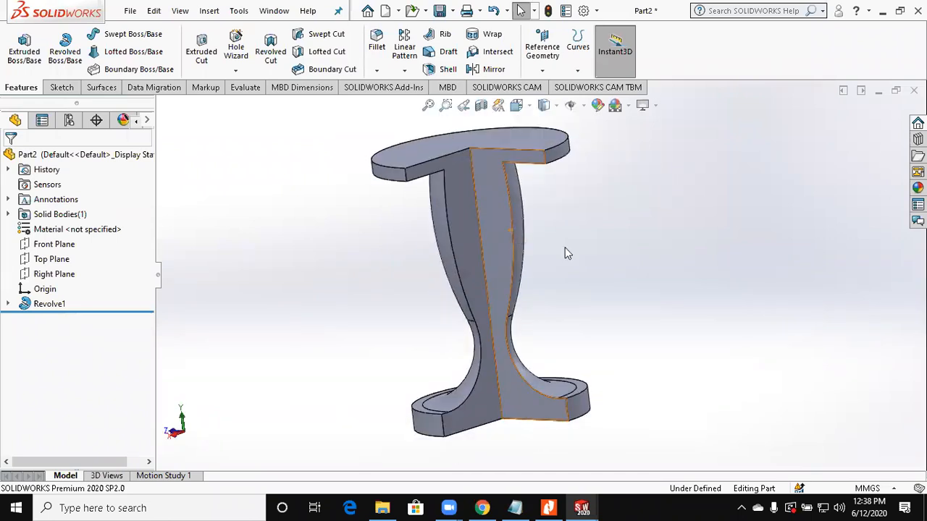
click(52, 259)
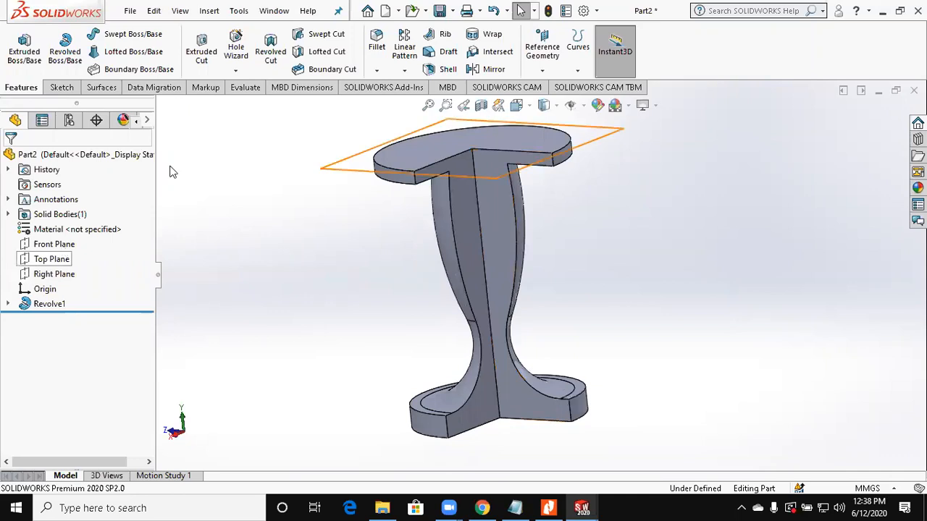
click(54, 244)
click(62, 87)
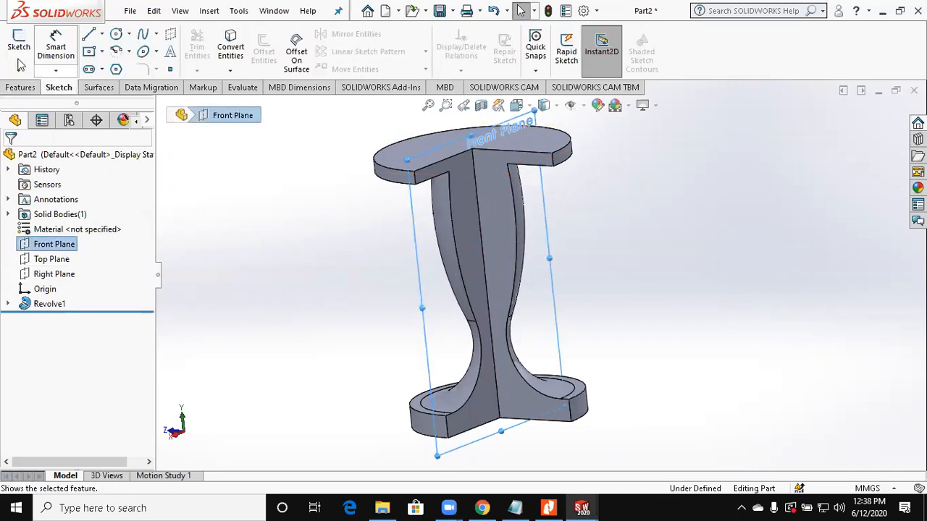
click(20, 64)
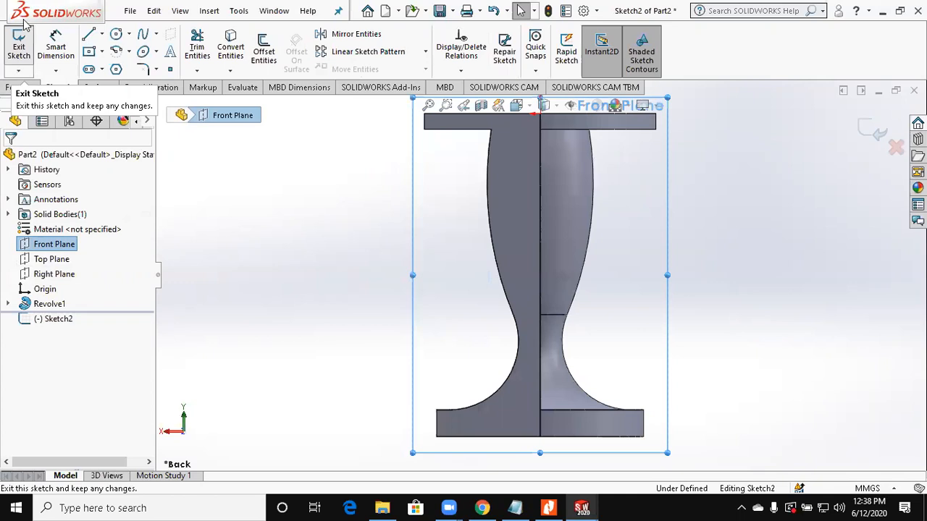
Step: Sketch a horizontal straight slot about 24 mm wide on the upper part of the stem's cut face
click(89, 68)
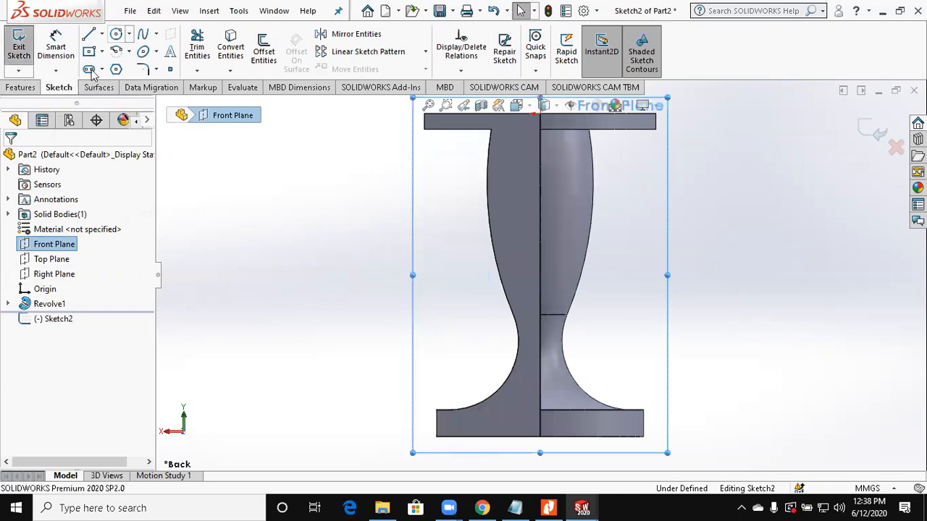
scroll(519, 194, down, 3)
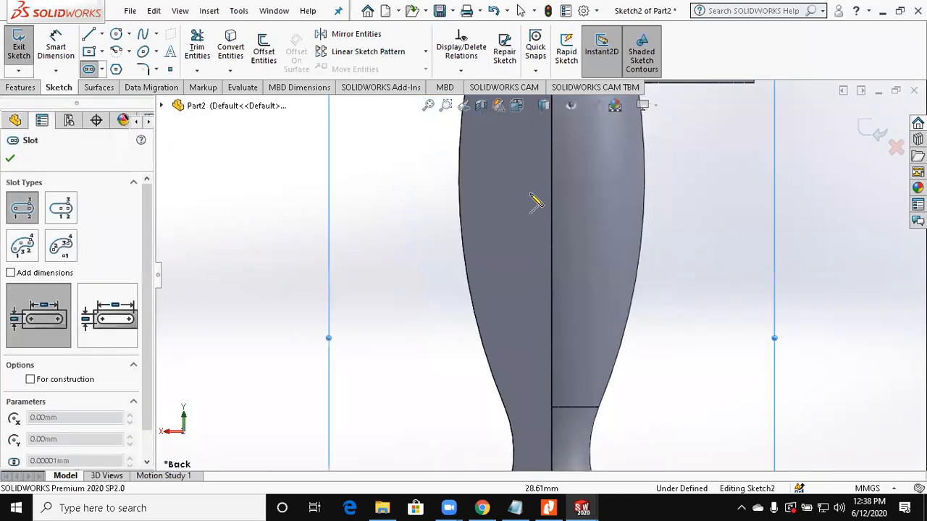
click(485, 196)
click(526, 185)
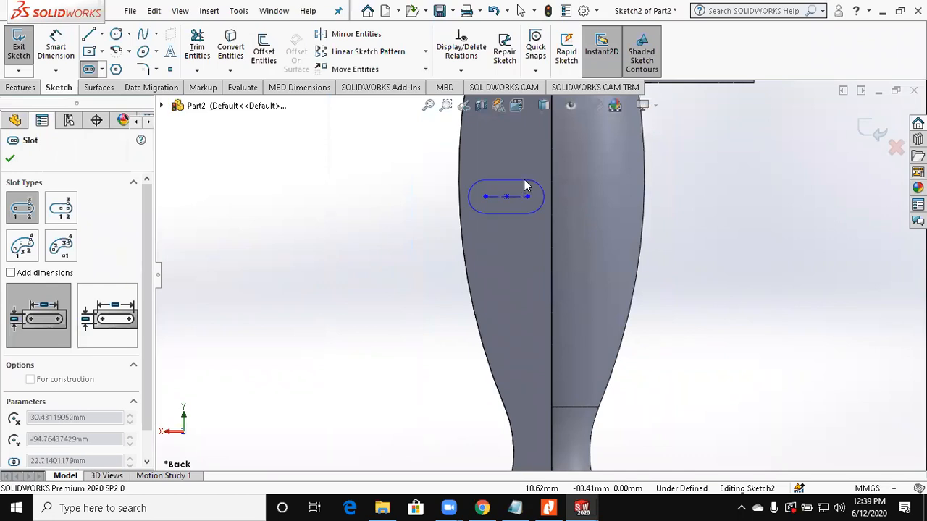
click(525, 184)
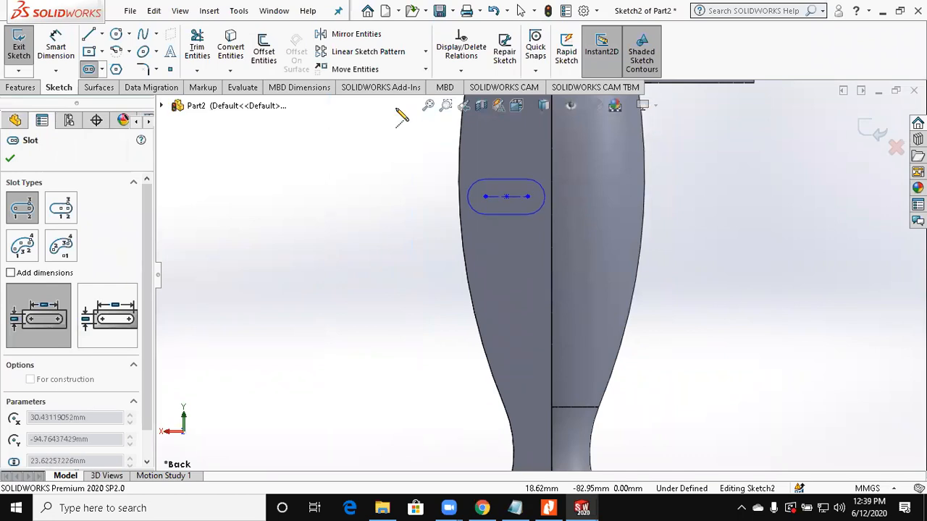
Step: Sketch a six-sided polygon with an inscribed circle of about 35 mm below the slot, across the stem's curved edge, and exit the sketch
click(115, 70)
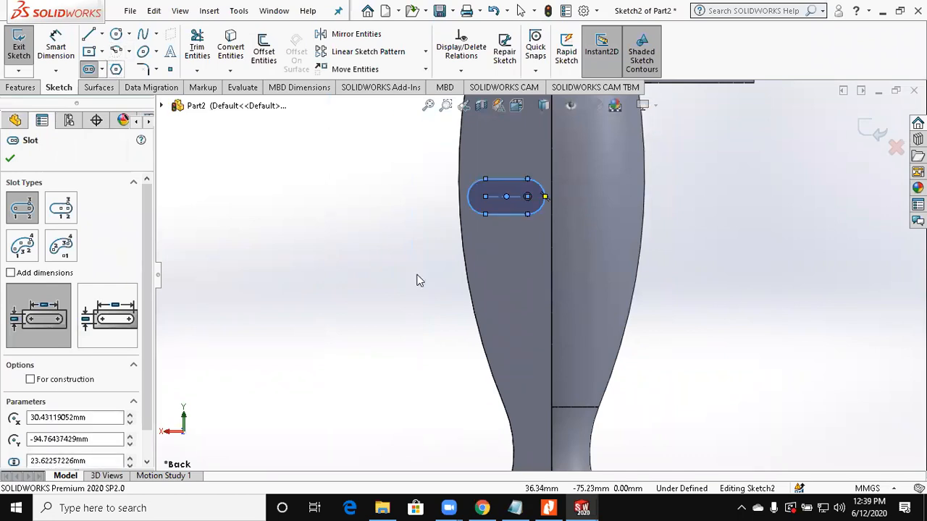
click(486, 275)
click(480, 265)
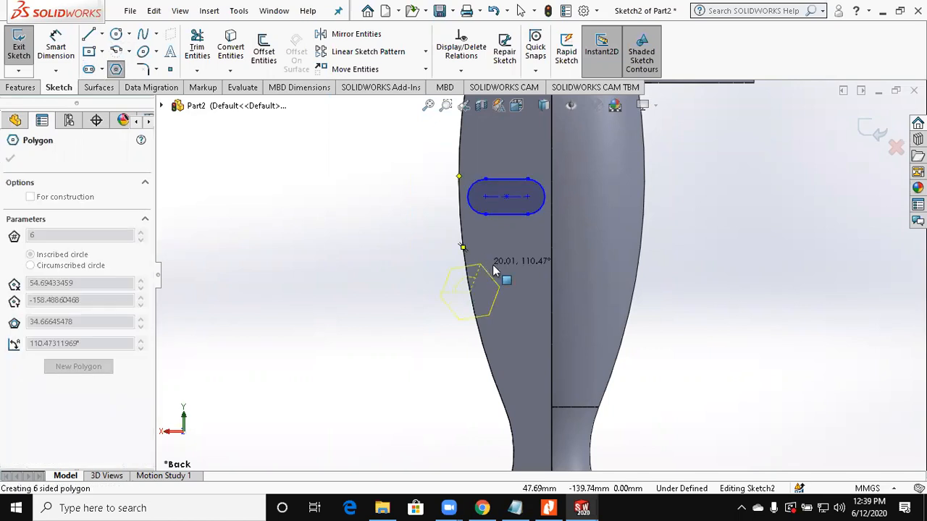
key(Escape)
scroll(495, 266, up, 3)
click(877, 137)
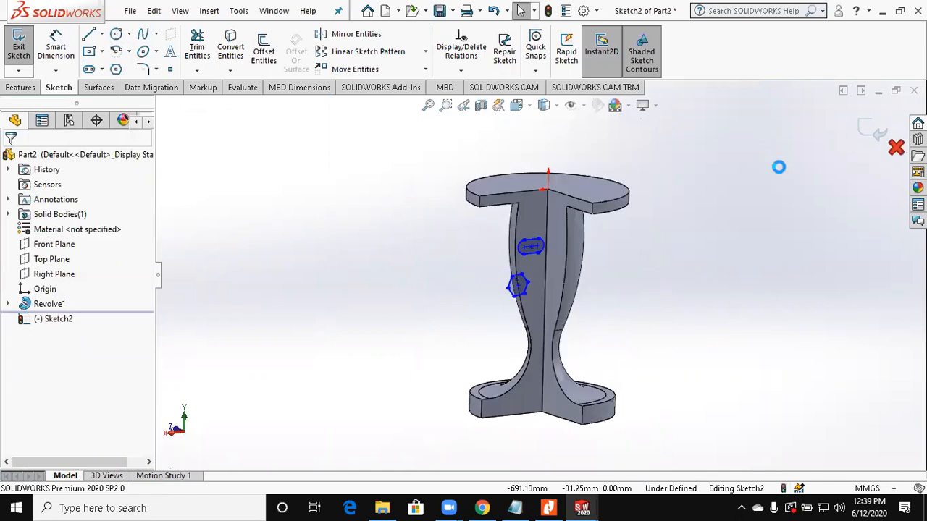
Step: Create a reference axis from the cylindrical rim face of the stem's top disc
click(715, 228)
scroll(715, 228, up, 1)
click(28, 88)
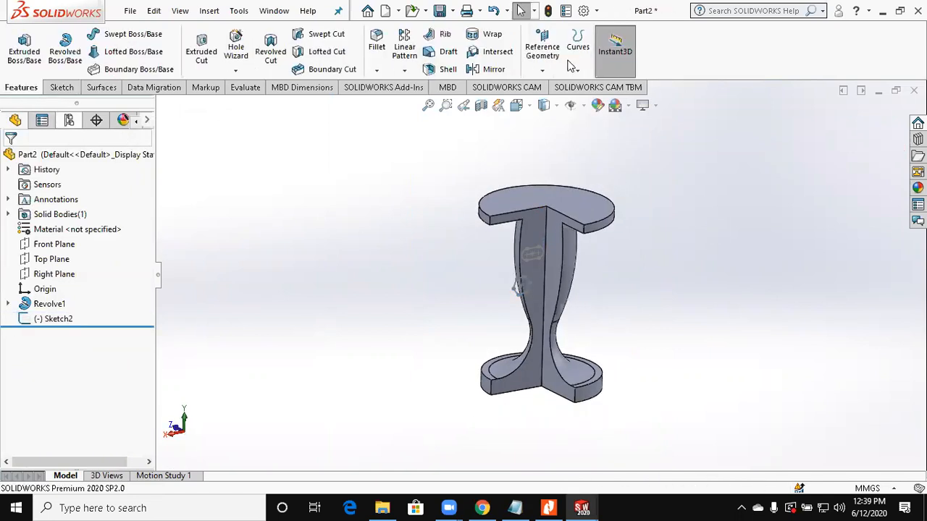
click(542, 69)
click(556, 99)
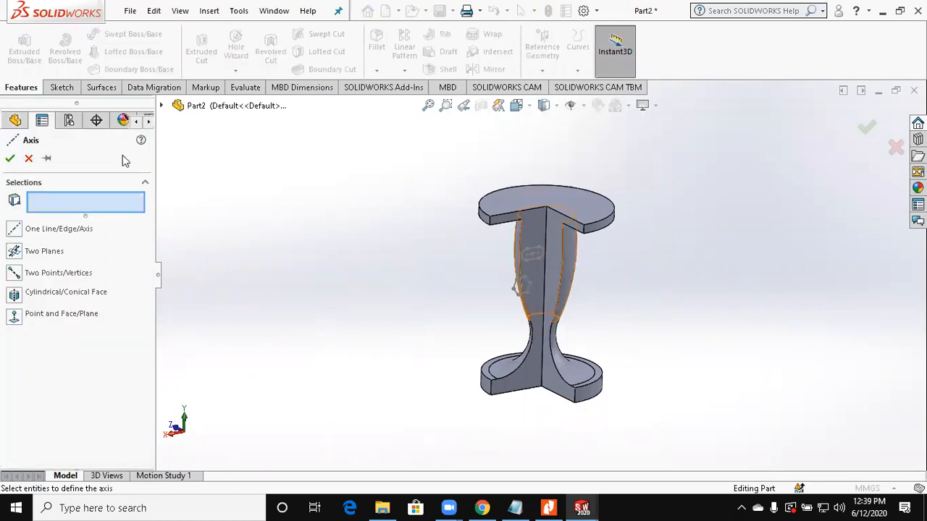
click(572, 250)
click(603, 238)
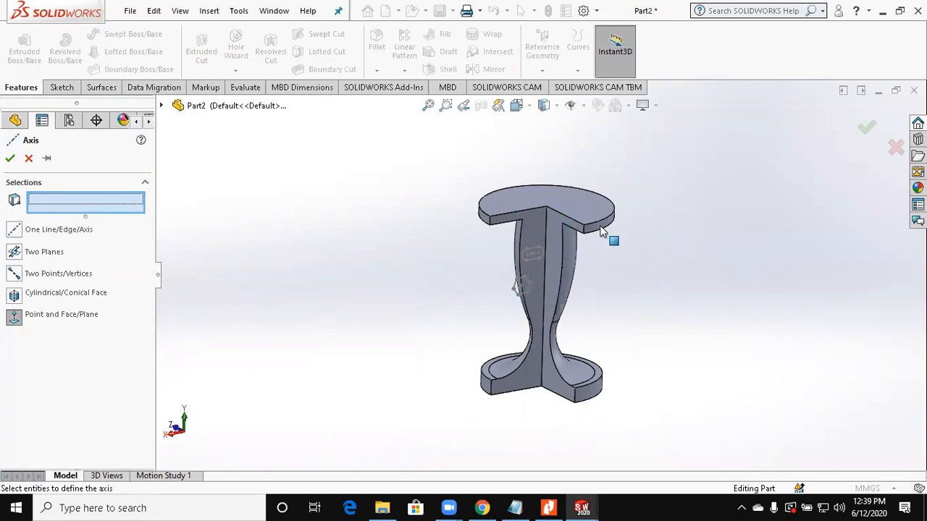
click(867, 126)
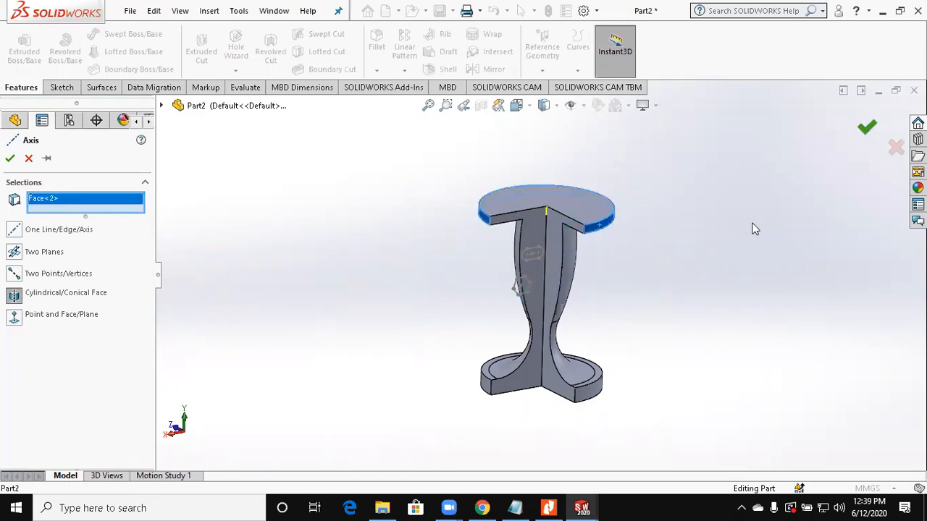
Step: Revolve-cut the slot and polygon sketch 360 degrees around Axis1 instead of the slot's line
click(534, 264)
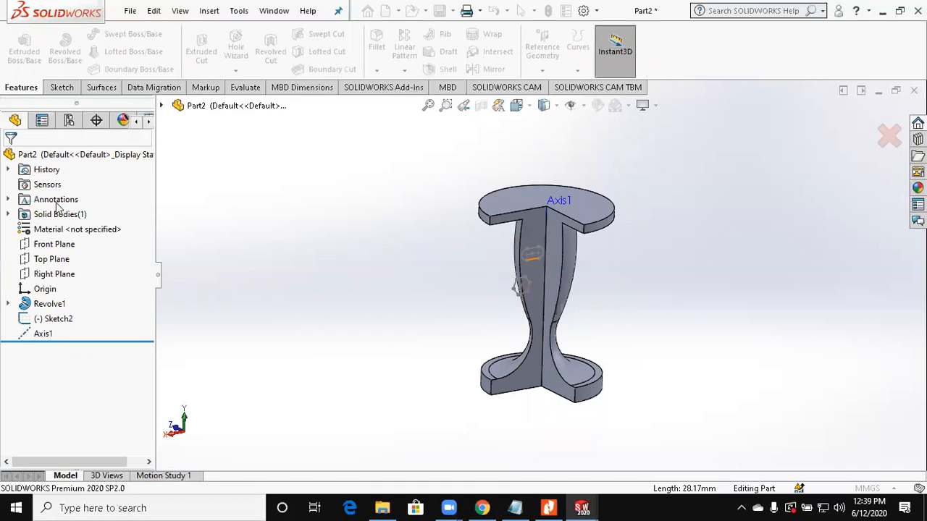
right_click(97, 200)
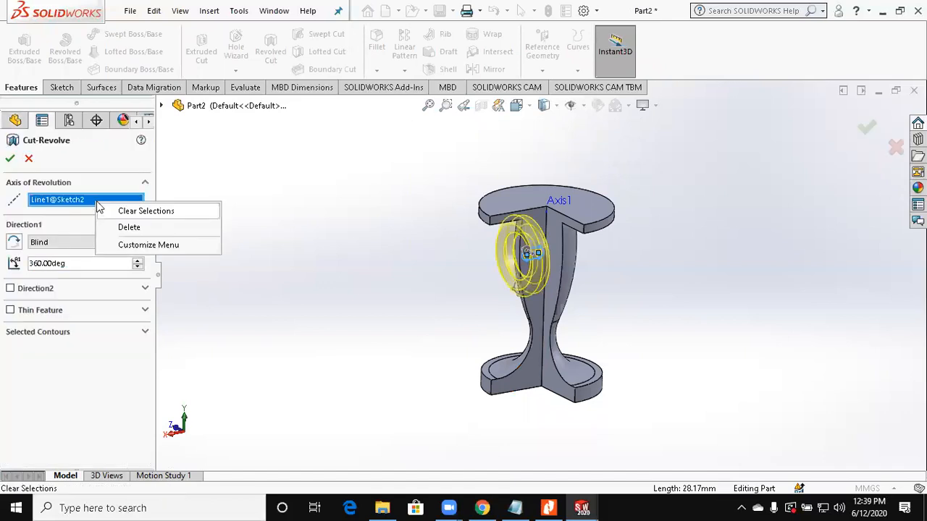
click(145, 209)
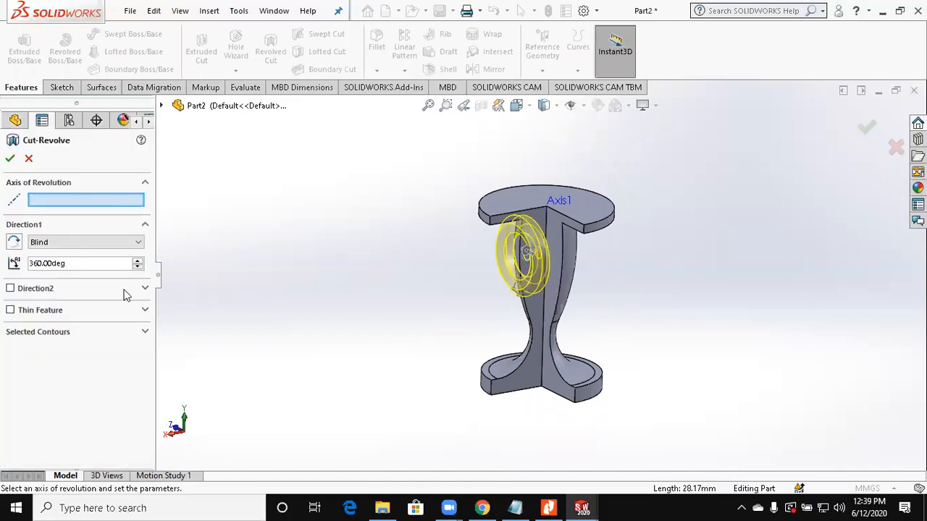
click(161, 106)
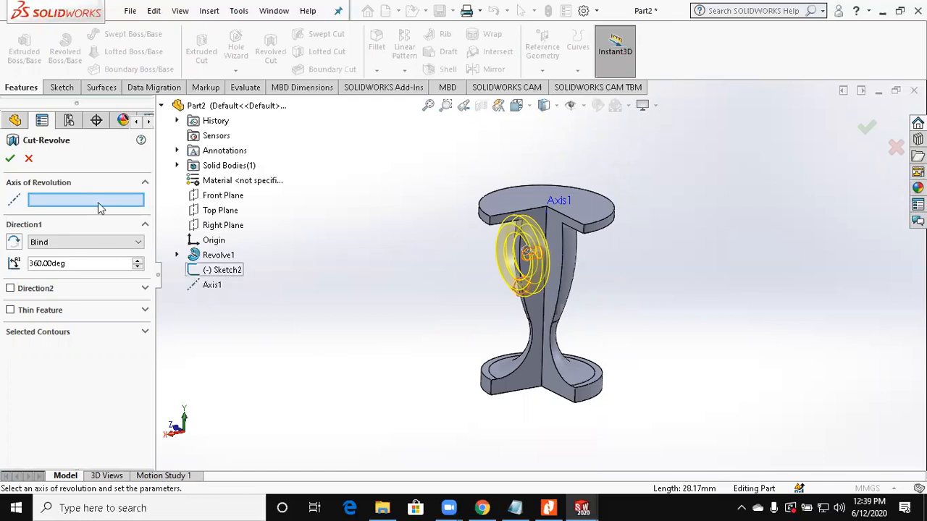
click(205, 285)
scroll(656, 246, down, 5)
middle_drag(621, 229, 649, 229)
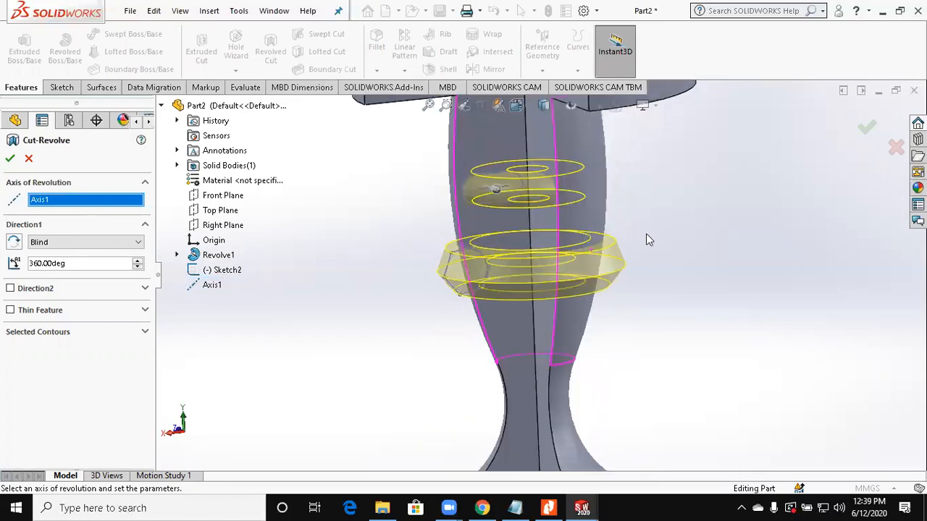
click(9, 159)
Step: Examine the revolved slot and polygon cuts around the stem from several sides
click(371, 267)
scroll(371, 267, up, 3)
mouse_move(383, 270)
middle_down()
mouse_move(487, 284)
mouse_move(559, 265)
mouse_move(592, 311)
mouse_move(452, 305)
mouse_move(534, 323)
middle_up()
scroll(558, 268, down, 5)
scroll(527, 323, up, 3)
scroll(533, 323, up, 1)
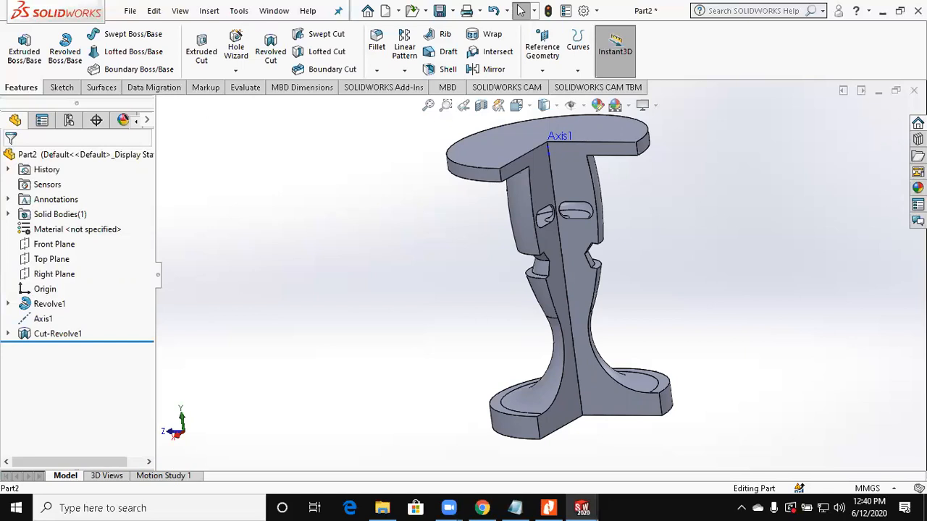
click(434, 262)
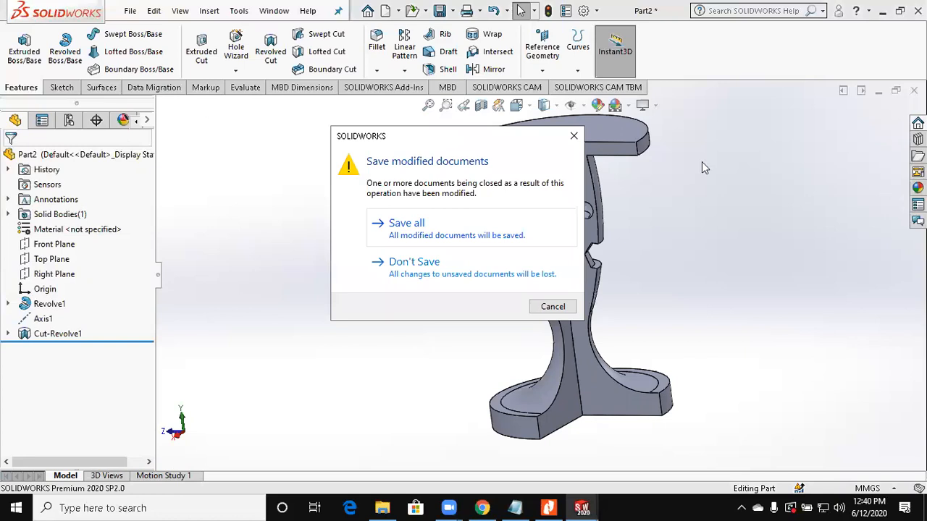
middle_drag(643, 148, 513, 210)
scroll(504, 221, down, 5)
scroll(512, 210, up, 2)
scroll(535, 348, up, 5)
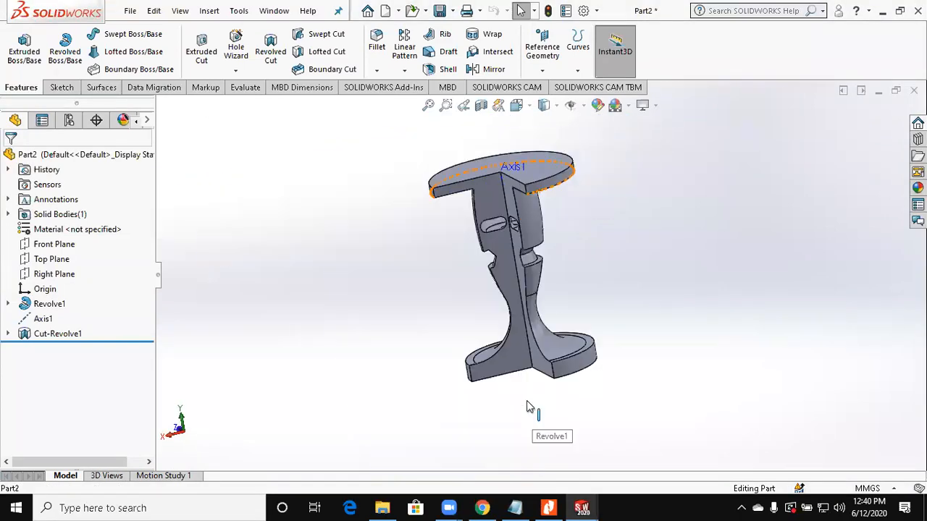
Step: Edit the stem's revolve to turn off its second direction, keeping Direction 1 at 180 degrees
click(49, 303)
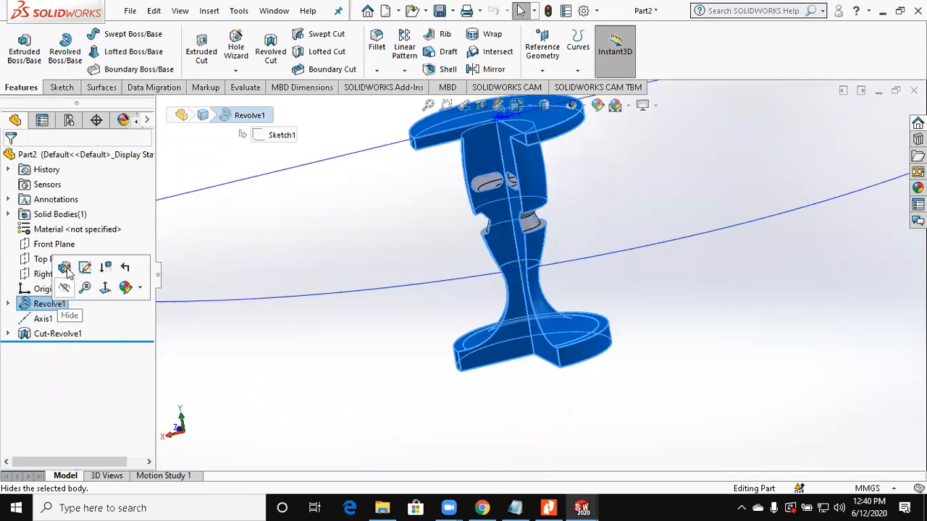
click(65, 267)
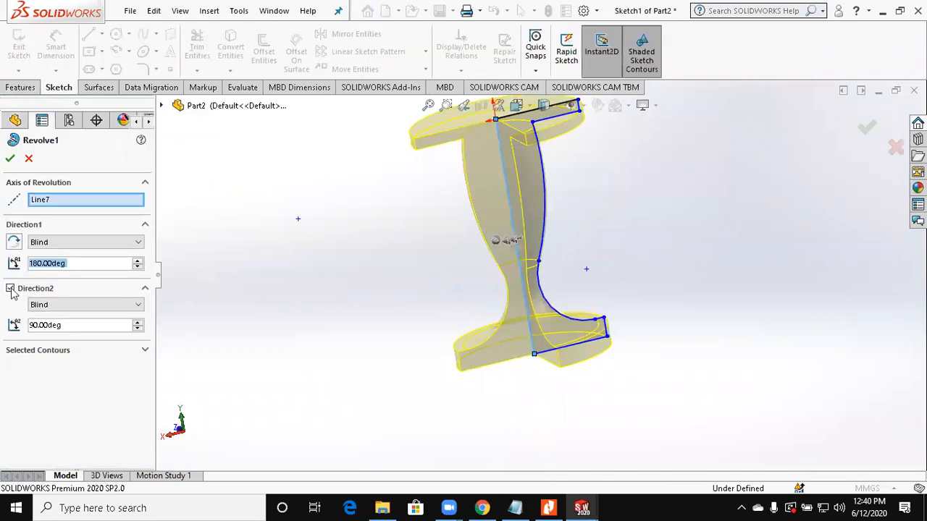
click(11, 288)
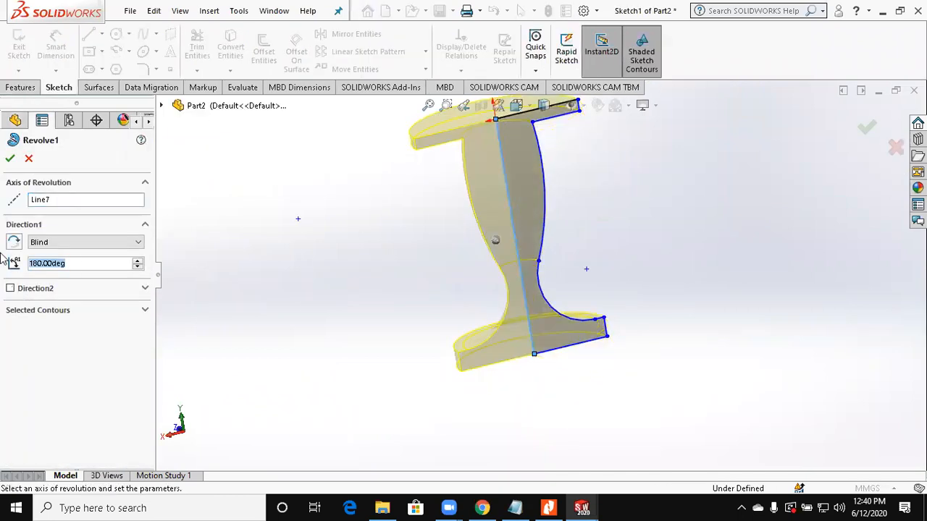
click(9, 159)
middle_drag(499, 229, 516, 217)
middle_click(461, 269)
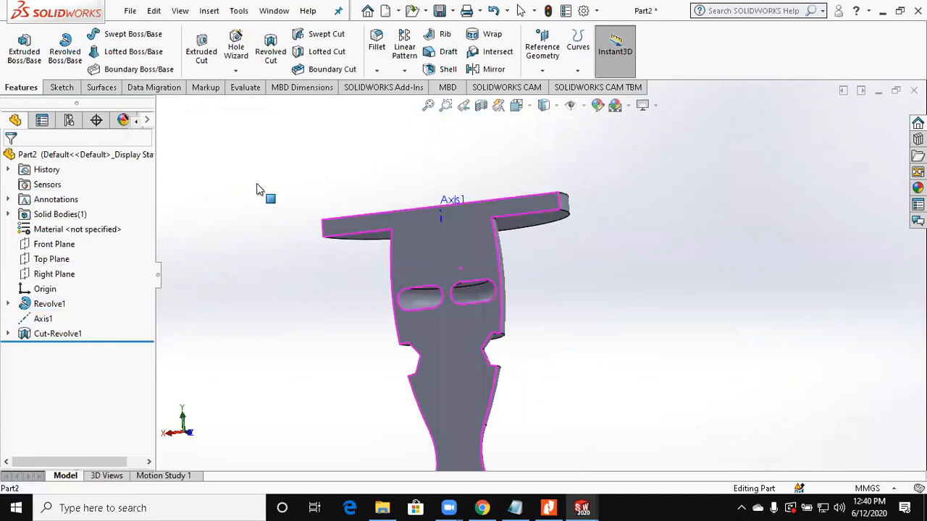
Step: Start a symmetric distance-distance chamfer of 1 mm on the upper curved edge of the top disc
middle_drag(257, 185, 257, 185)
scroll(257, 185, down, 3)
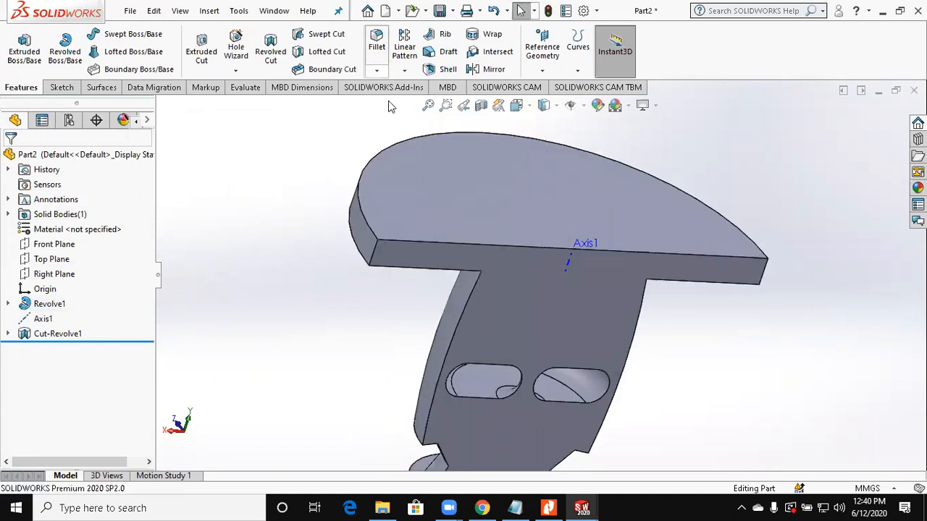
click(376, 71)
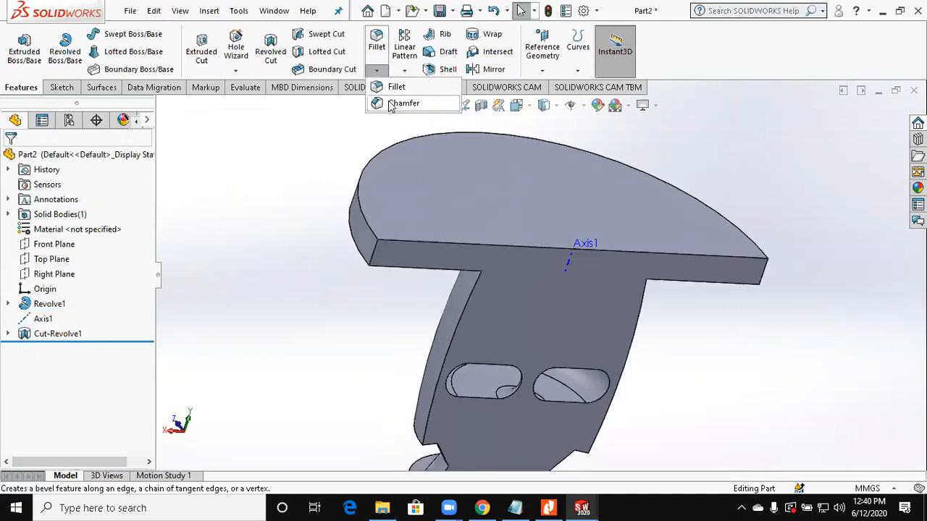
click(391, 105)
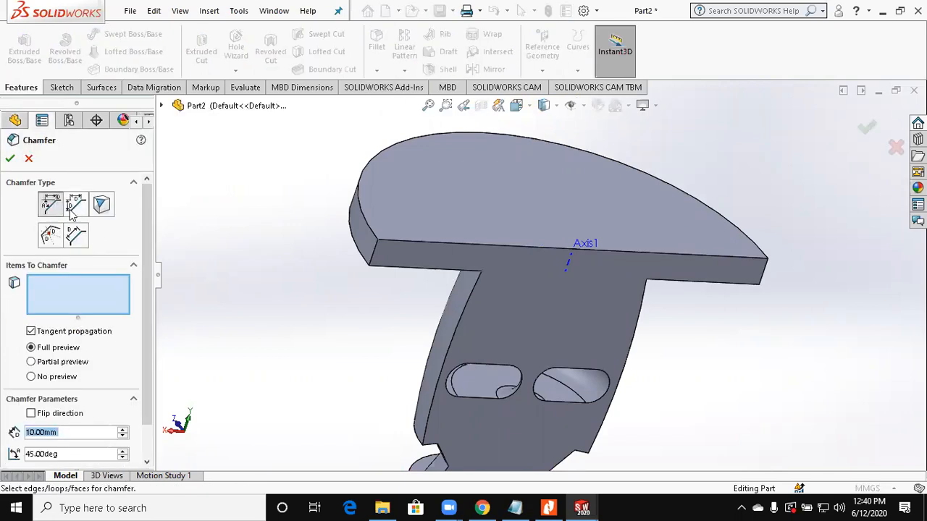
click(72, 210)
click(52, 208)
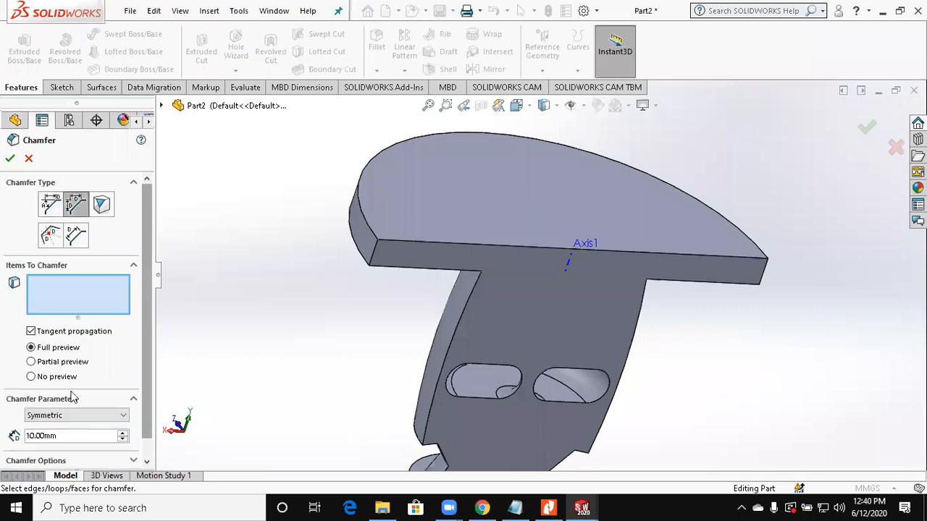
scroll(69, 415, down, 1)
key(Tab)
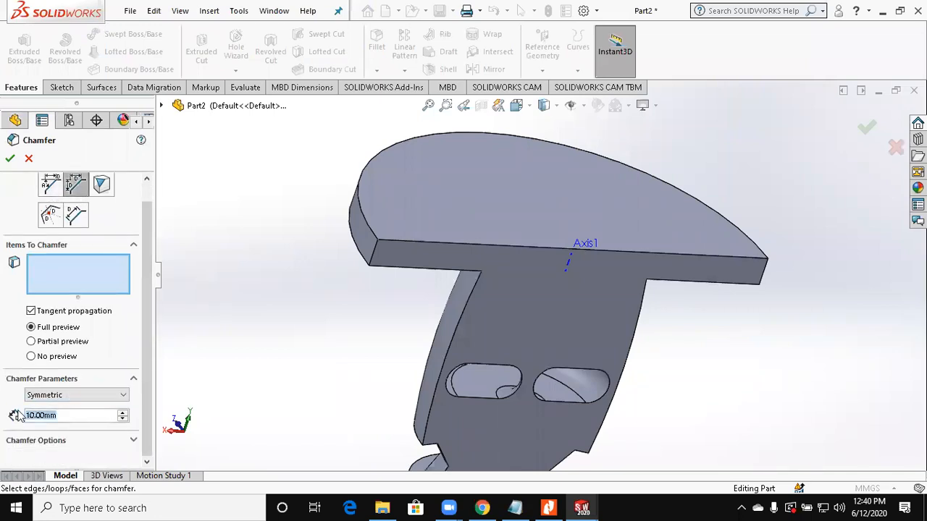
text(1)
key(Return)
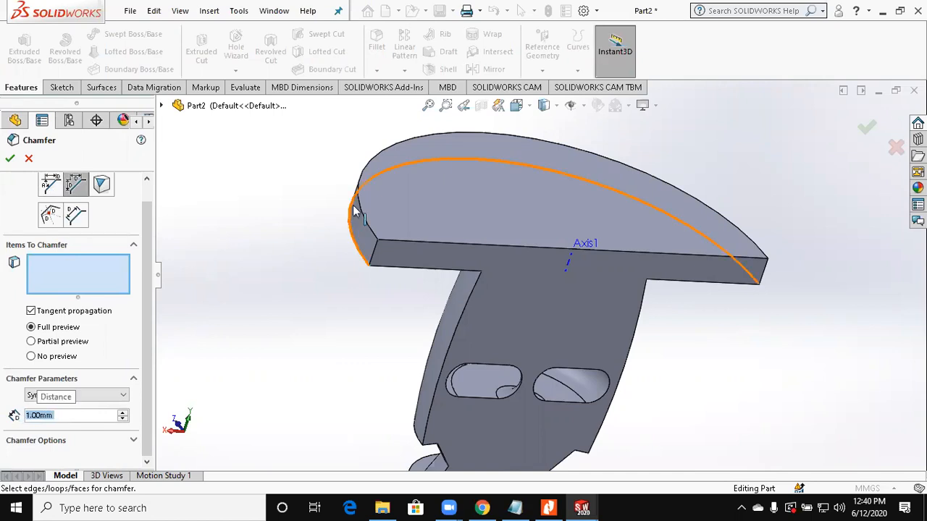
click(358, 232)
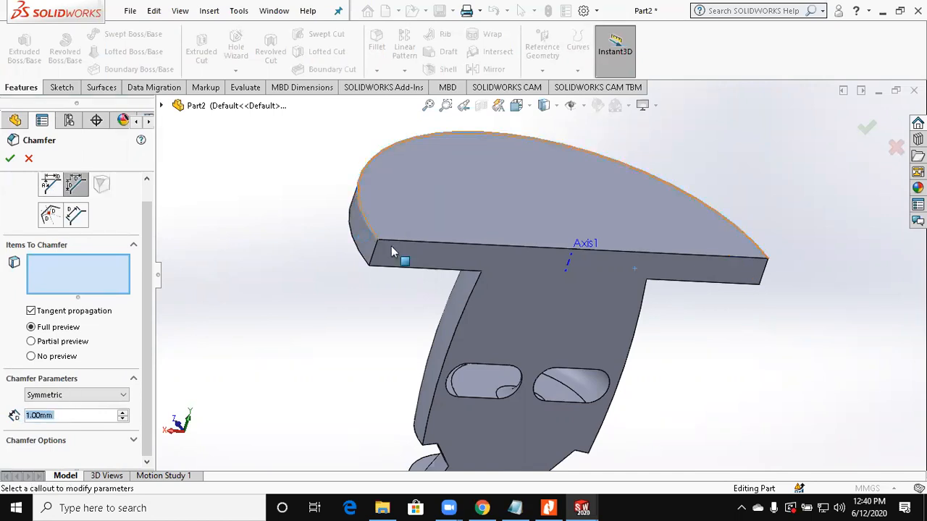
Step: Set the upper edge chamfer's distance to 5 mm and apply the chamfer
scroll(391, 251, down, 3)
middle_drag(459, 267, 413, 232)
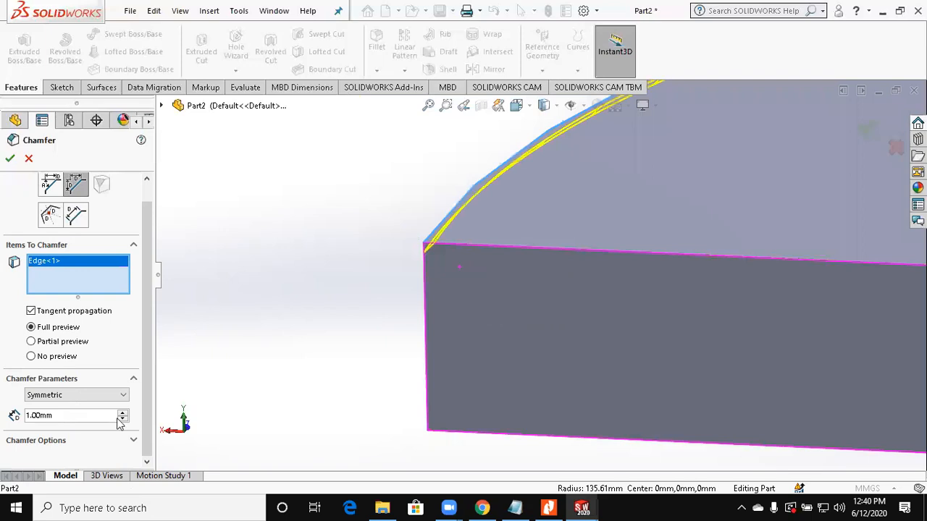
drag(81, 417, 2, 421)
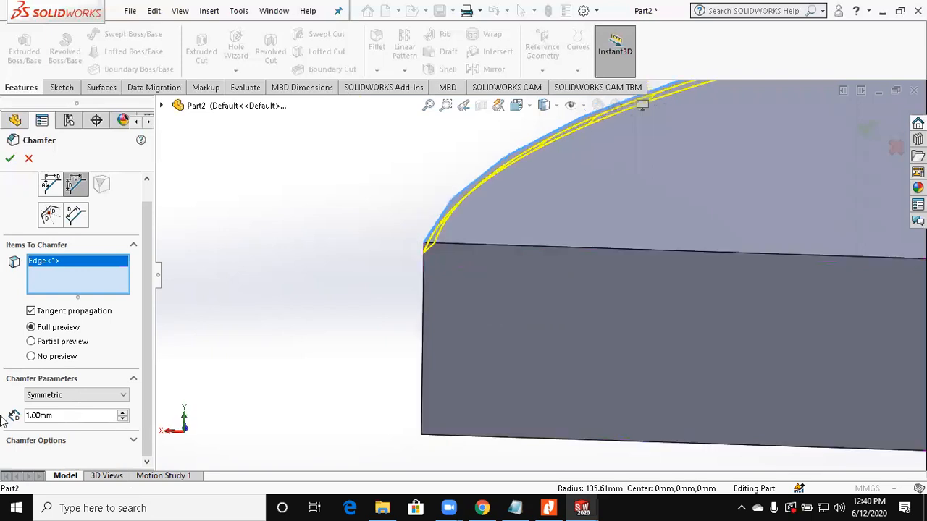
text(5)
key(Return)
scroll(352, 317, up, 3)
middle_drag(352, 317, 410, 284)
click(13, 163)
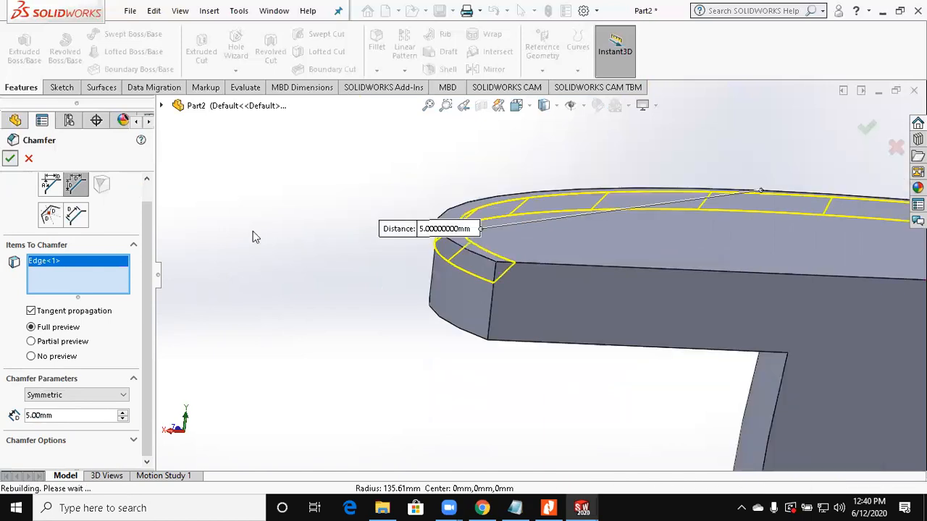
Step: Chamfer the lower curved edge of the top disc by 5 mm at 45 degrees
scroll(495, 268, up, 6)
middle_drag(363, 246, 458, 269)
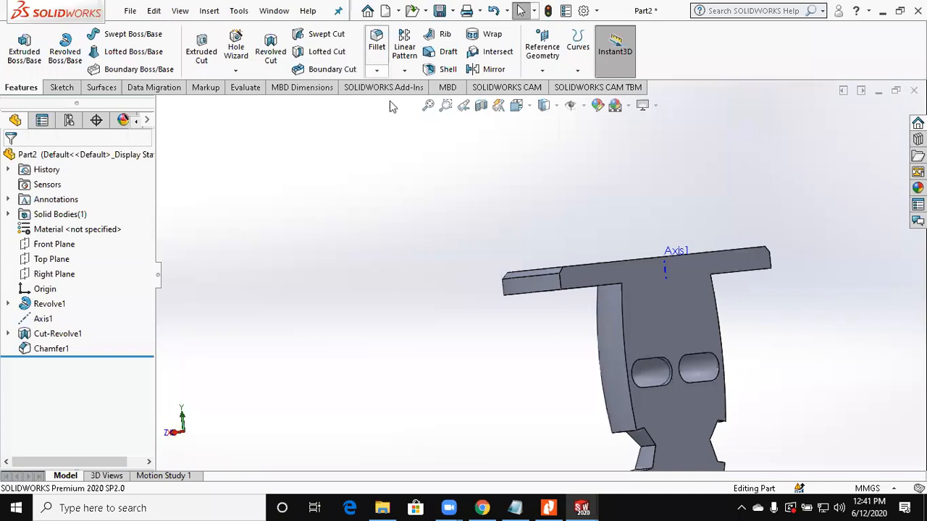
key(Return)
scroll(540, 291, down, 1)
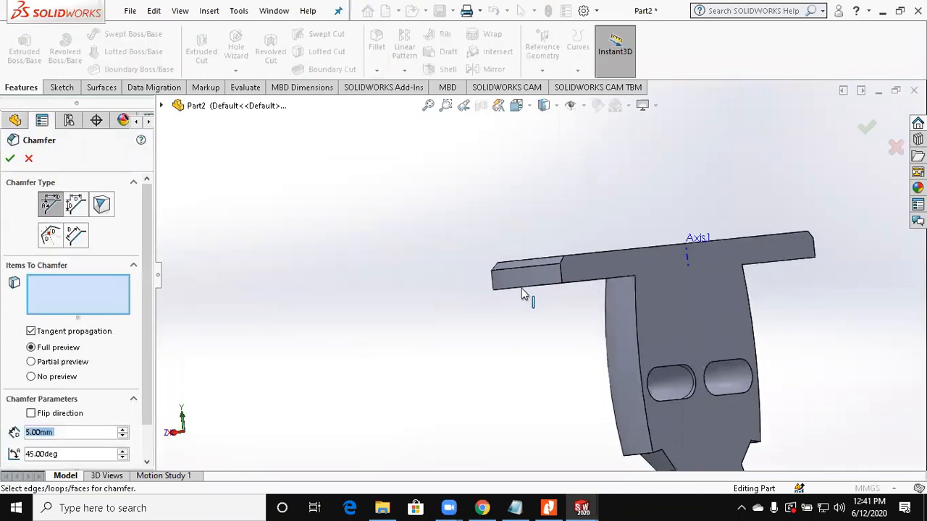
click(521, 288)
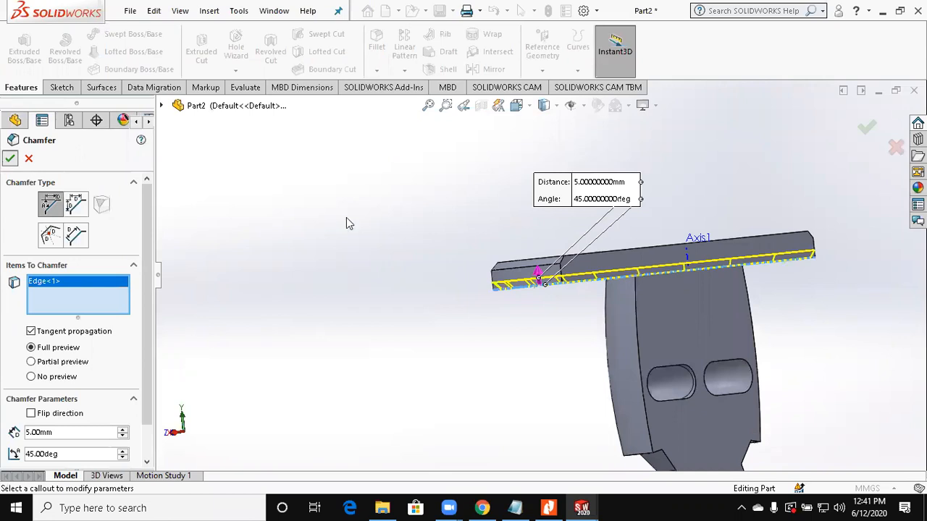
key(Return)
middle_drag(391, 278, 341, 279)
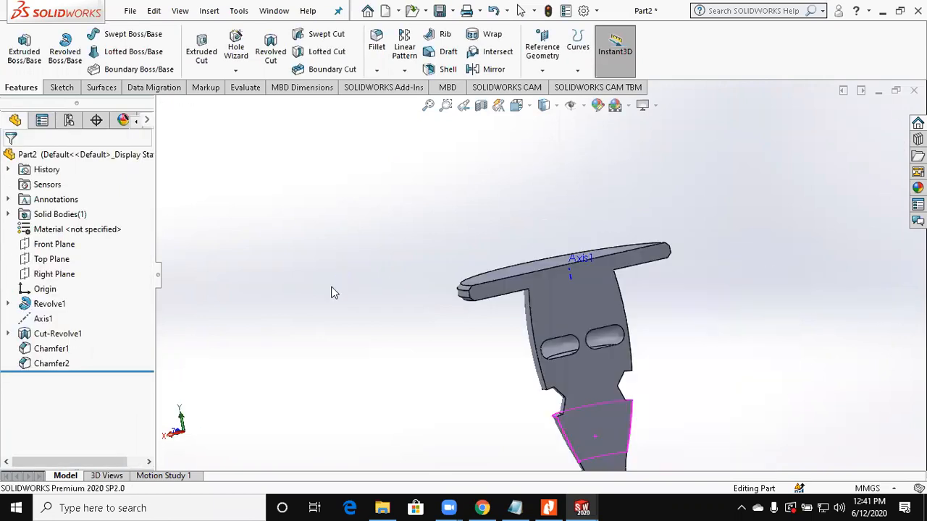
scroll(331, 293, up, 2)
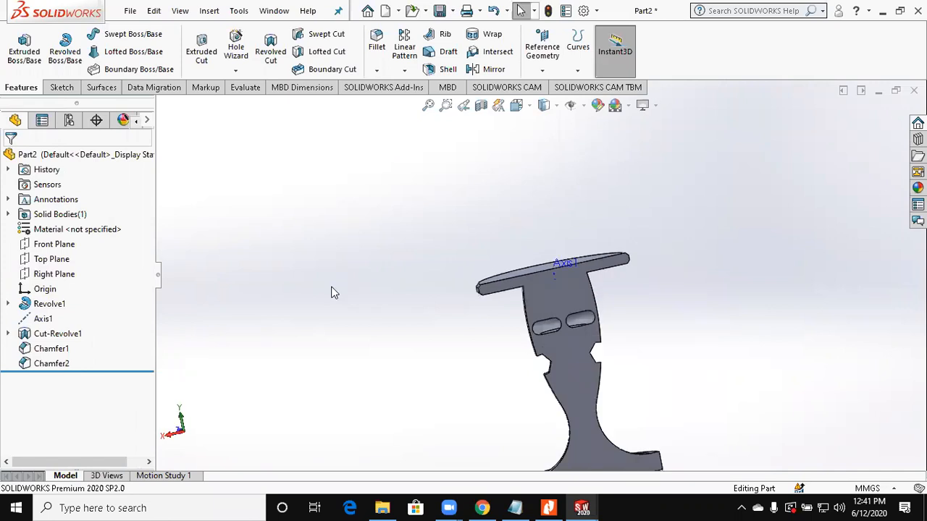
Step: Create a new part and sketch a center rectangle on the Top Plane, centred on the origin
key(ctrl+n)
key(Return)
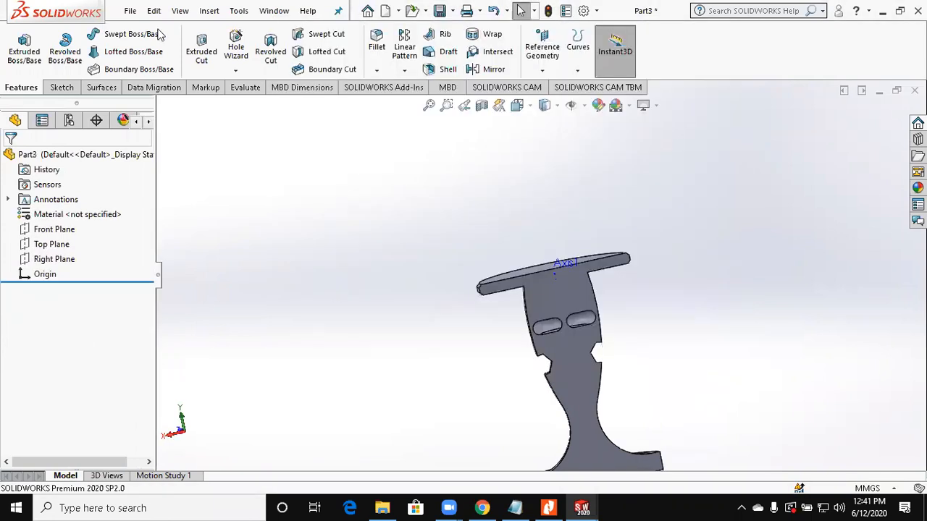
click(58, 243)
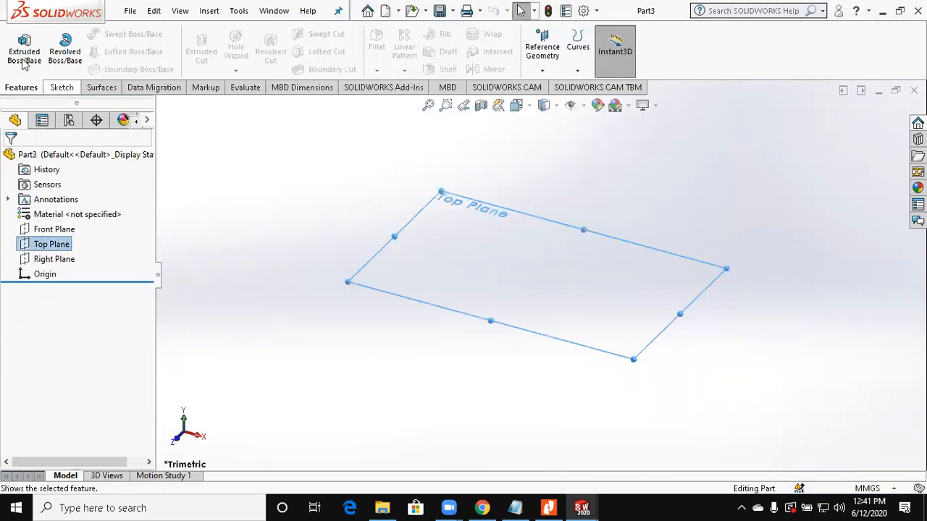
click(89, 54)
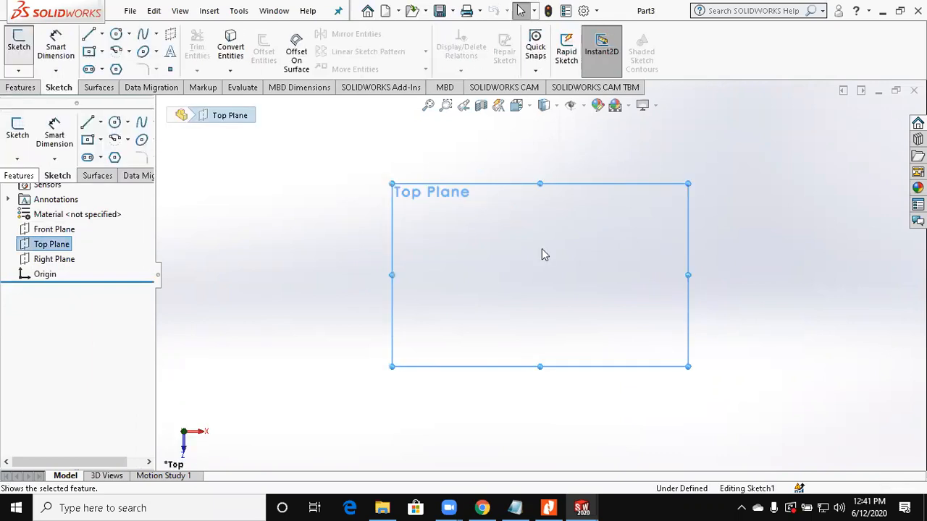
click(540, 275)
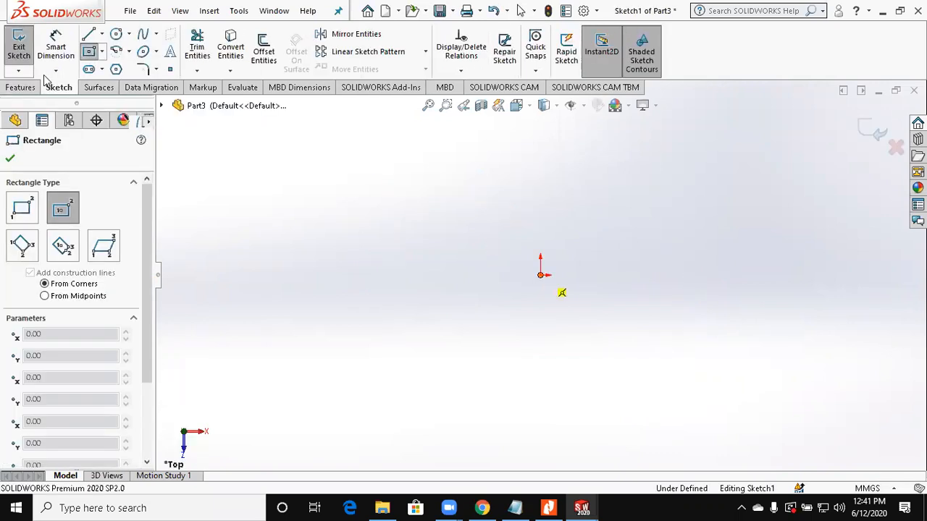
click(373, 148)
Step: Extrude the rectangle 100 mm with a Blind end condition to form a solid block
click(22, 62)
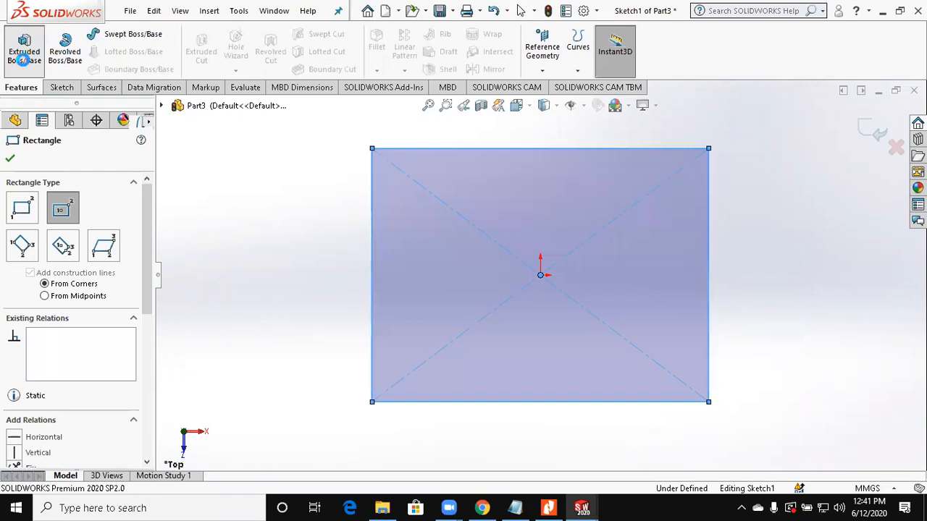
click(22, 60)
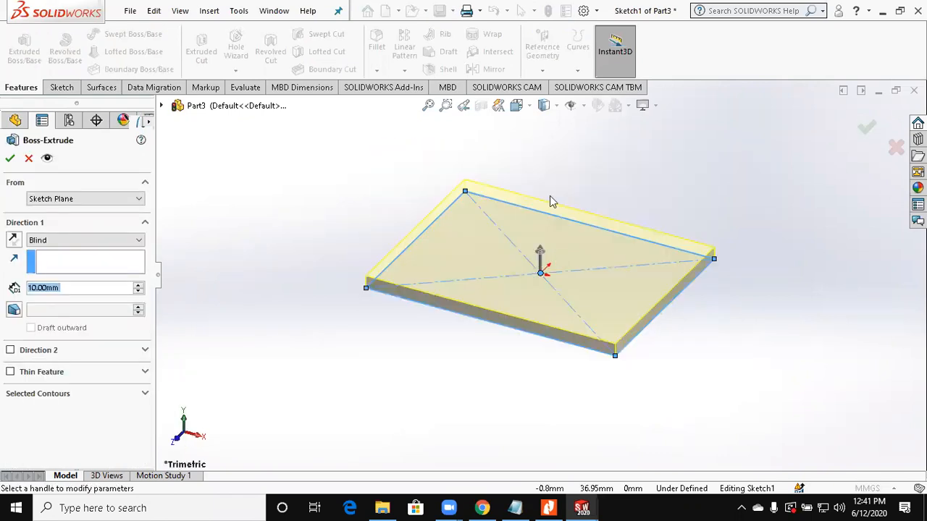
text(100)
key(Return)
click(858, 132)
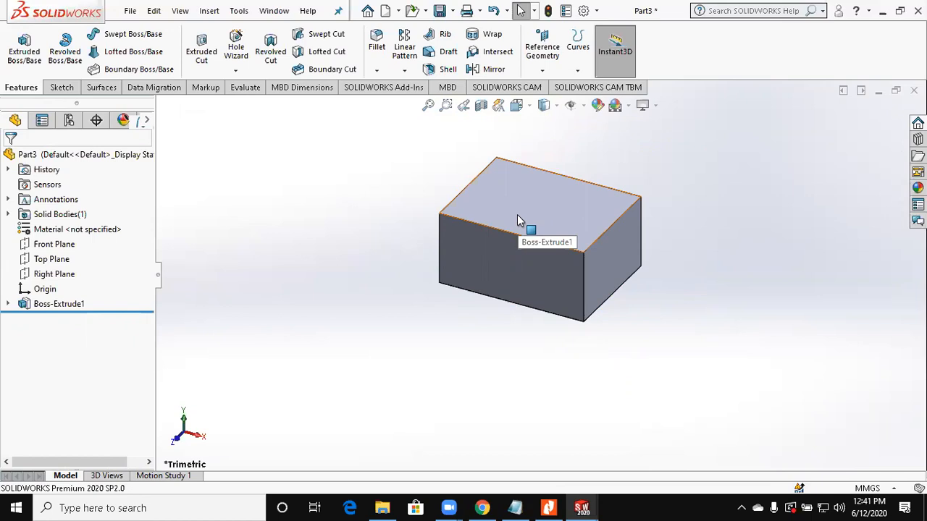
Step: Shell the block with a 2 mm wall thickness, removing its top face
middle_drag(708, 227, 681, 250)
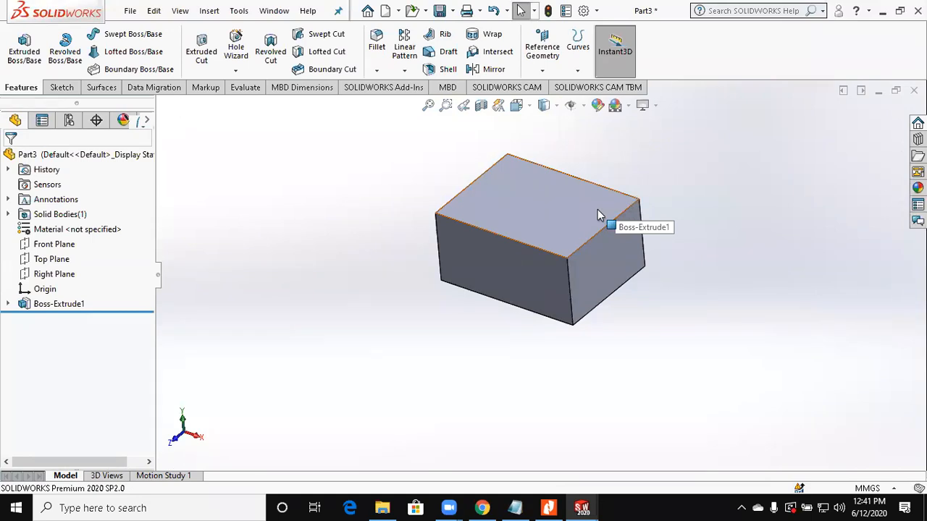
click(517, 193)
middle_drag(588, 394, 592, 360)
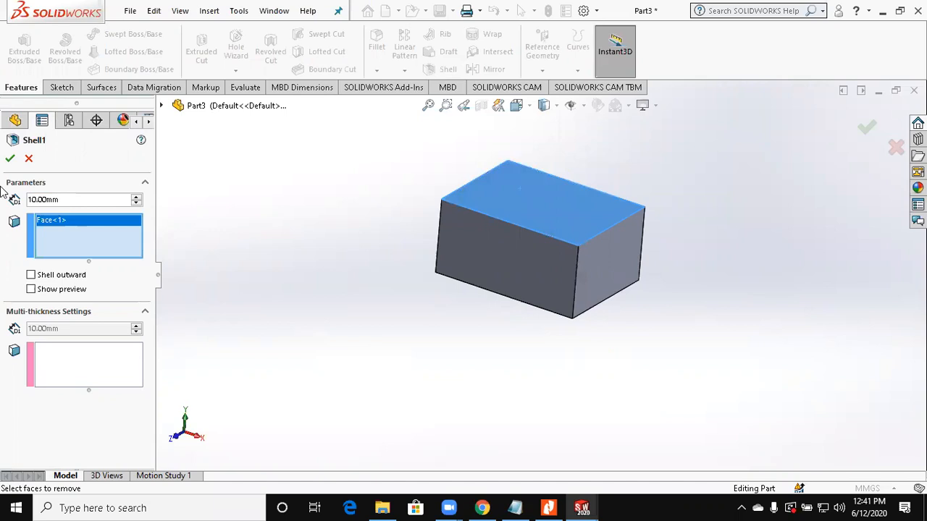
drag(61, 199, 1, 190)
text(2)
key(Return)
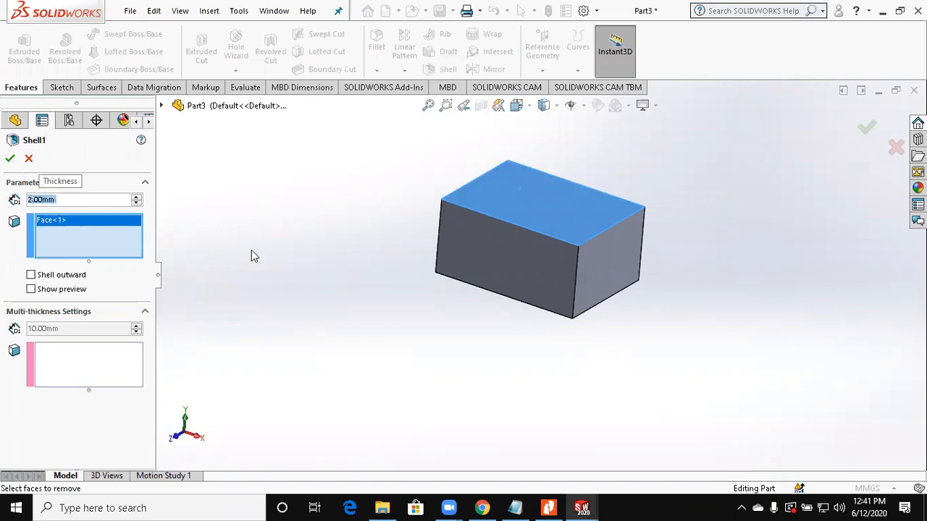
key(Return)
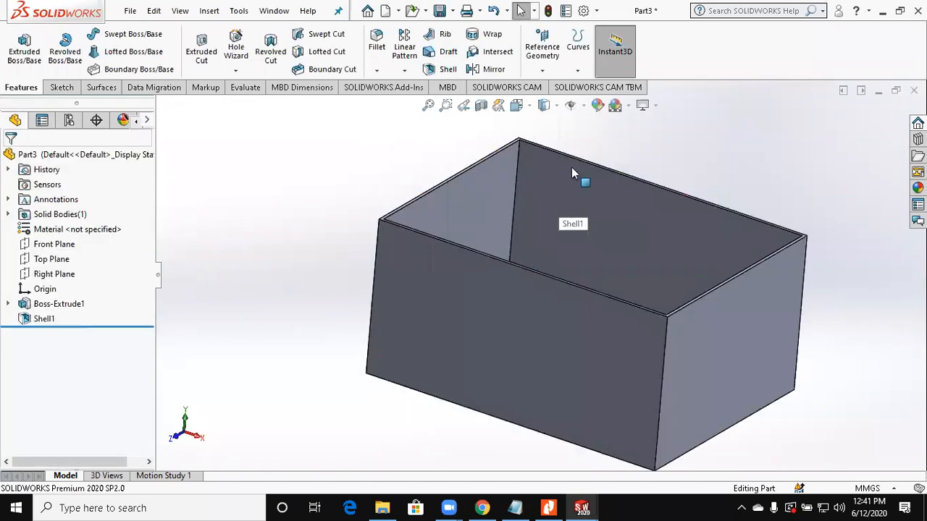
Step: Inspect the shelled box's walls with a temporary planar section view on the Front Plane
click(481, 105)
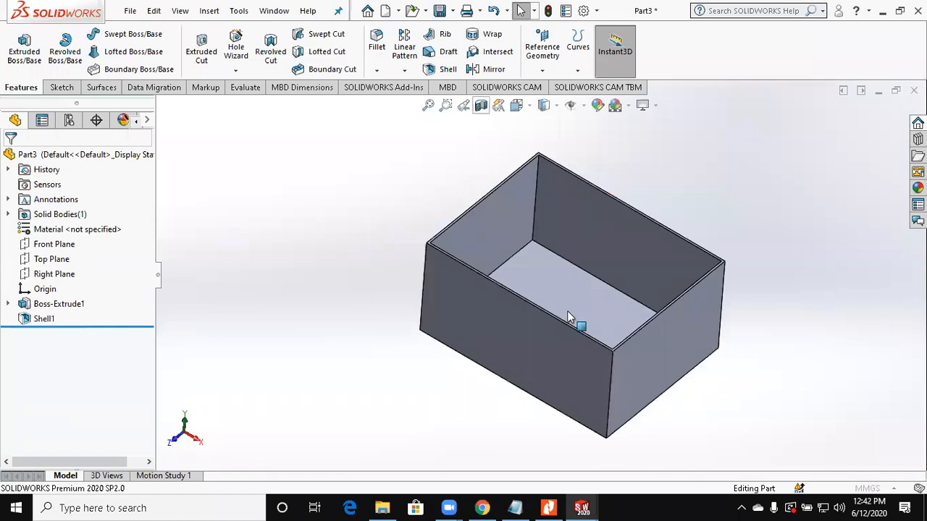
scroll(471, 234, down, 5)
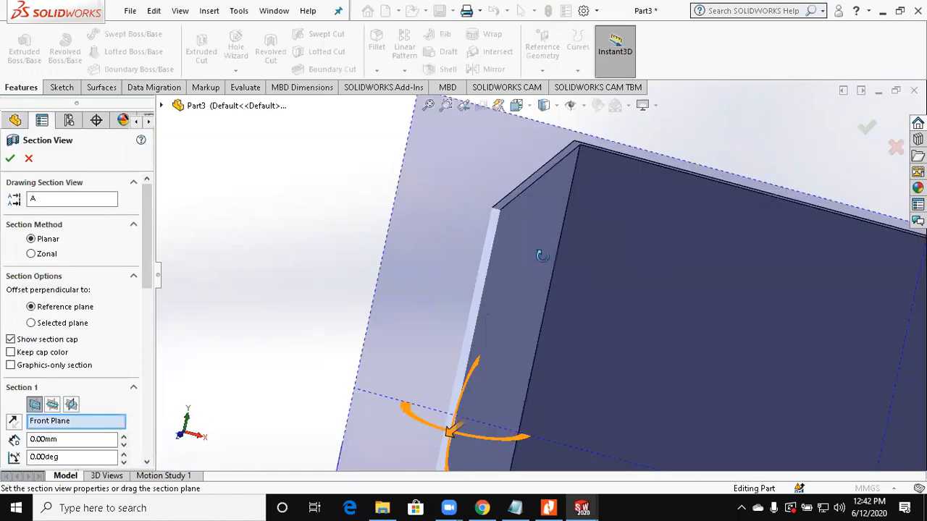
scroll(599, 343, up, 1)
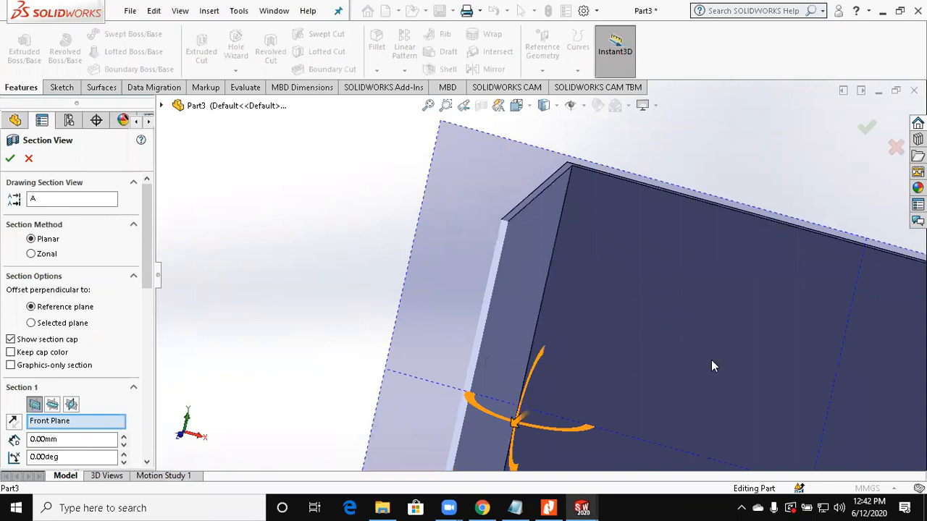
scroll(711, 360, up, 5)
scroll(689, 371, down, 2)
middle_drag(691, 361, 660, 391)
scroll(660, 391, up, 3)
key(Escape)
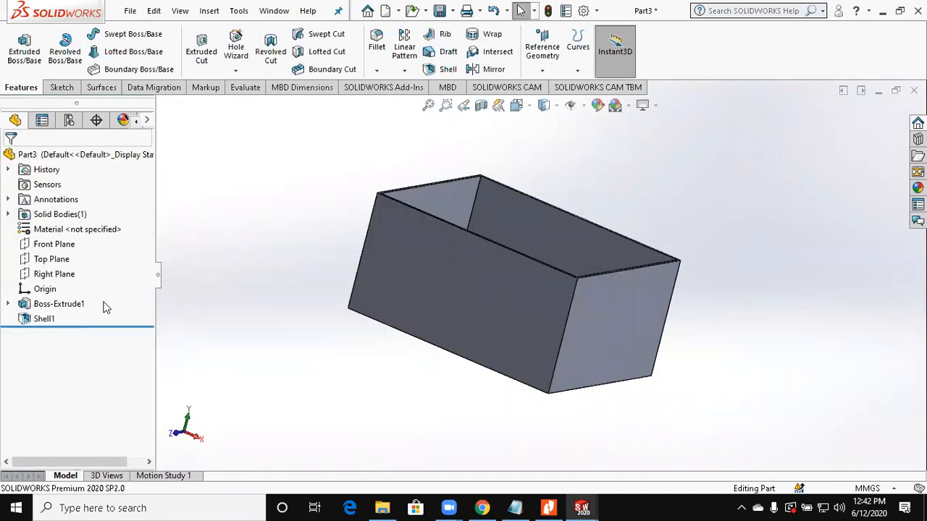
Step: Edit the shell feature to remove two adjacent side faces in addition to the top face
click(36, 320)
right_click(37, 319)
click(37, 195)
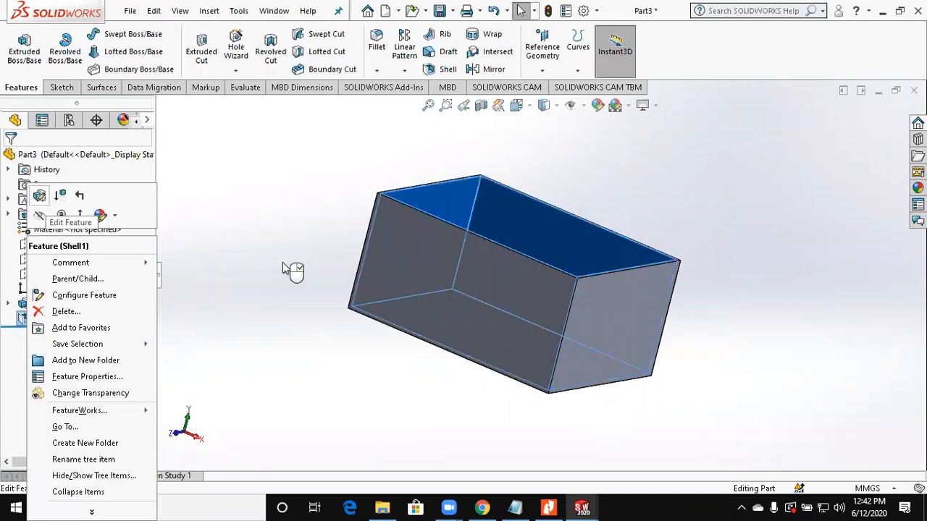
middle_drag(387, 338, 355, 362)
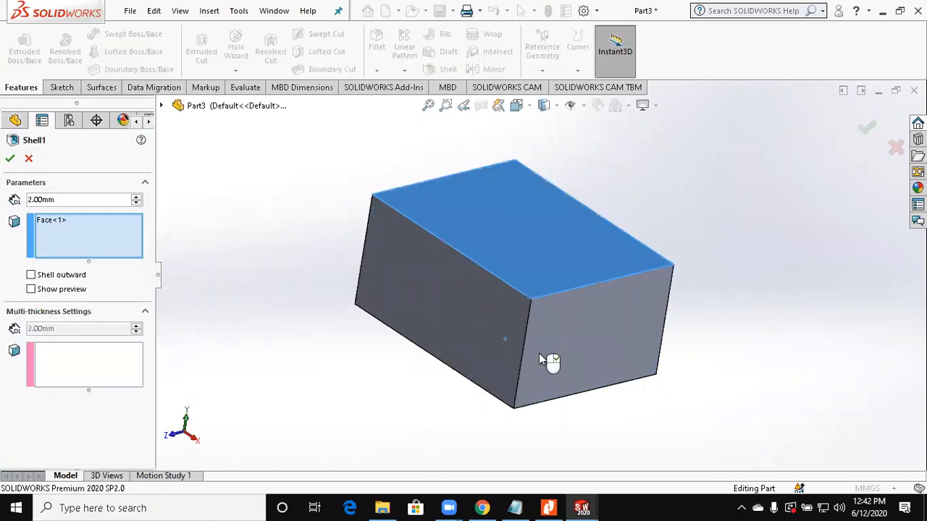
click(434, 325)
click(539, 355)
key(Left)
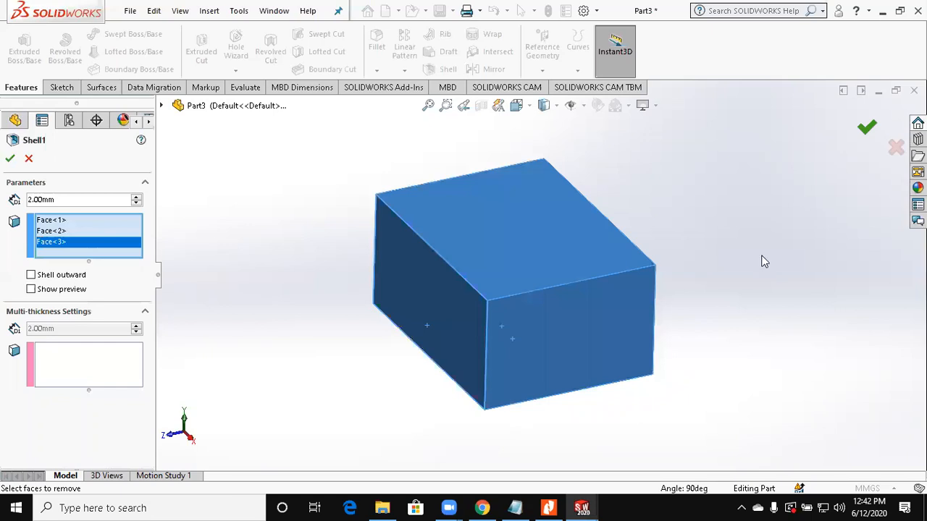
key(Return)
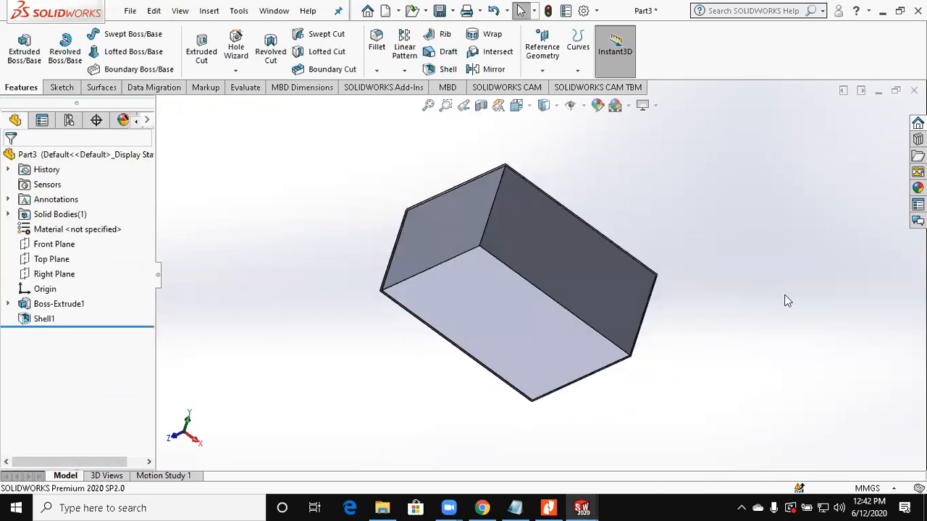
Step: Edit the shell feature to clear all faces to remove, making the block a closed hollow box
click(40, 319)
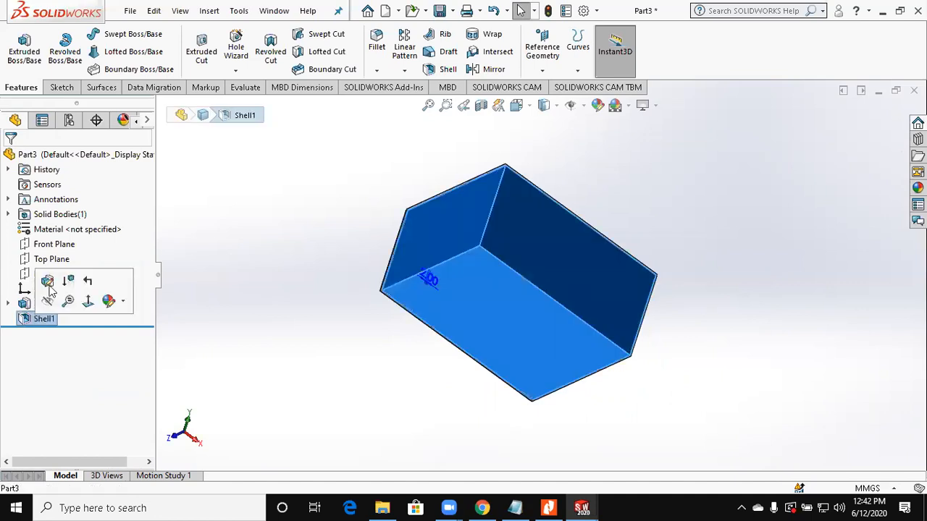
click(49, 286)
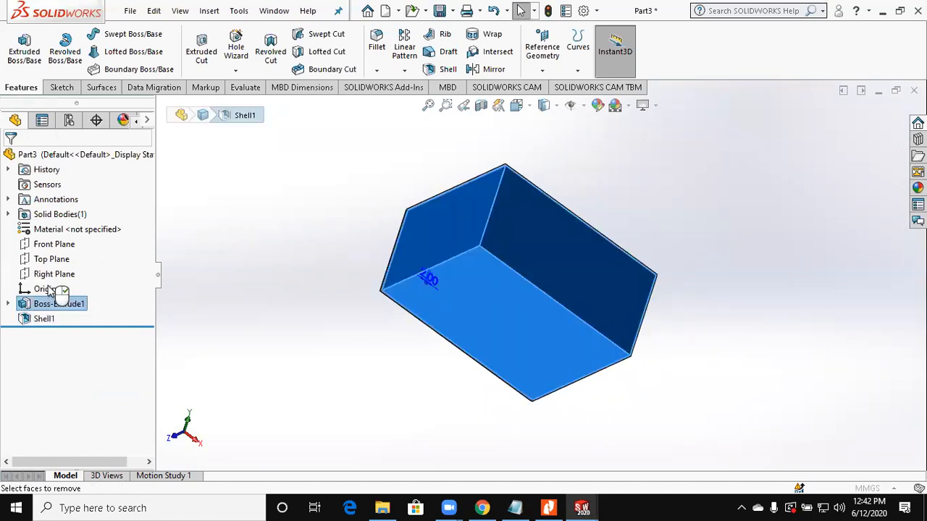
right_click(101, 238)
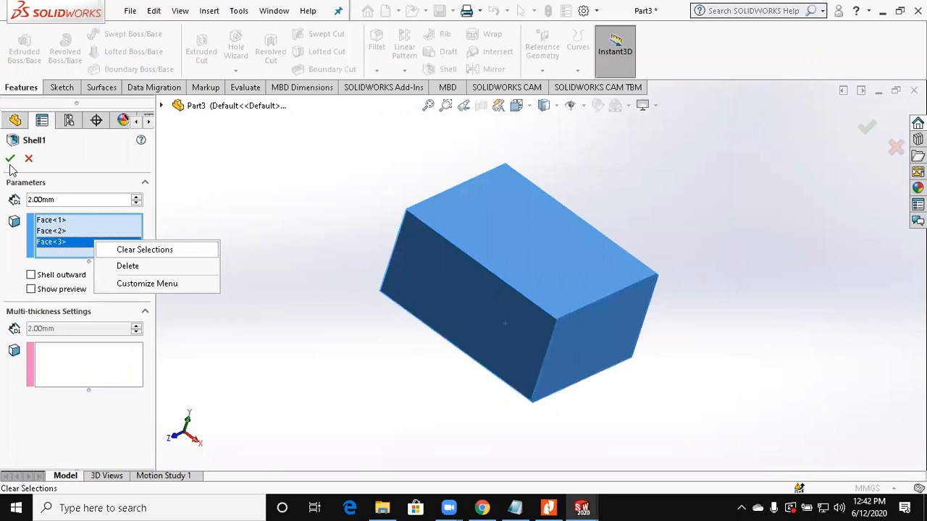
click(141, 248)
key(Return)
Step: Examine the interior of the closed hollow box with a temporary section view
middle_drag(358, 226, 456, 151)
click(481, 106)
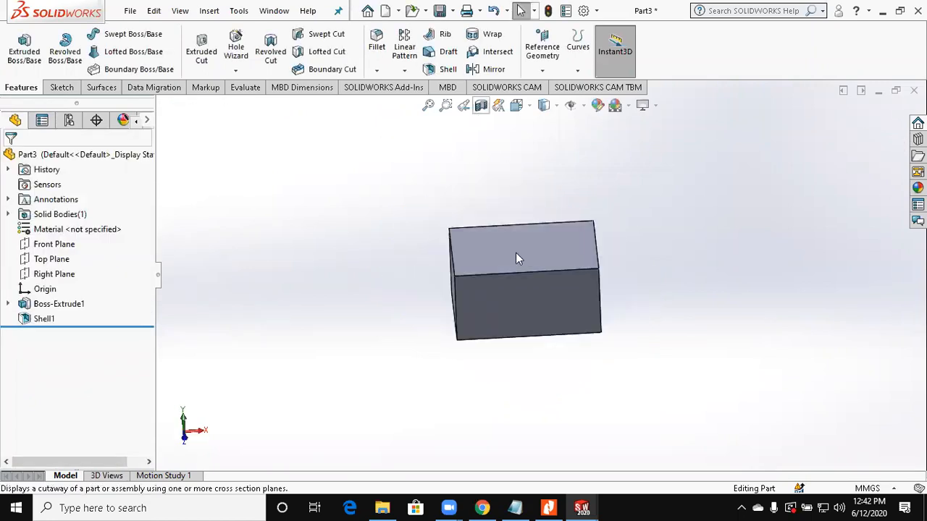
middle_drag(547, 230, 508, 251)
middle_drag(329, 229, 316, 251)
key(Escape)
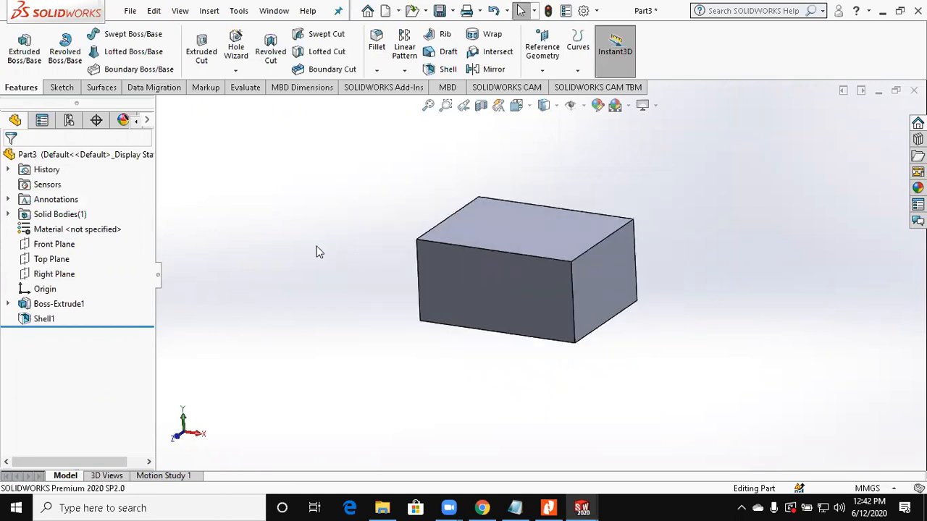
Step: Check the Day 8 topic list in Notepad and close the open SOLIDWORKS parts
click(515, 507)
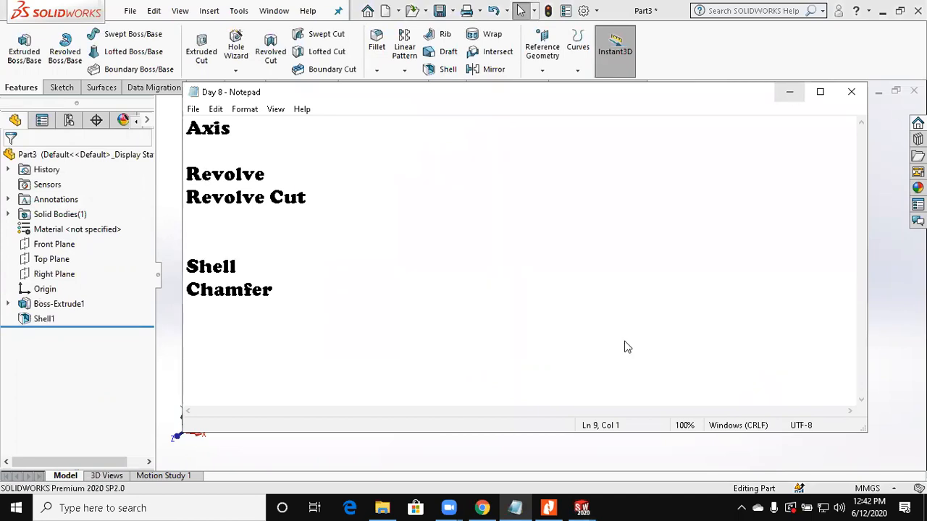
click(899, 127)
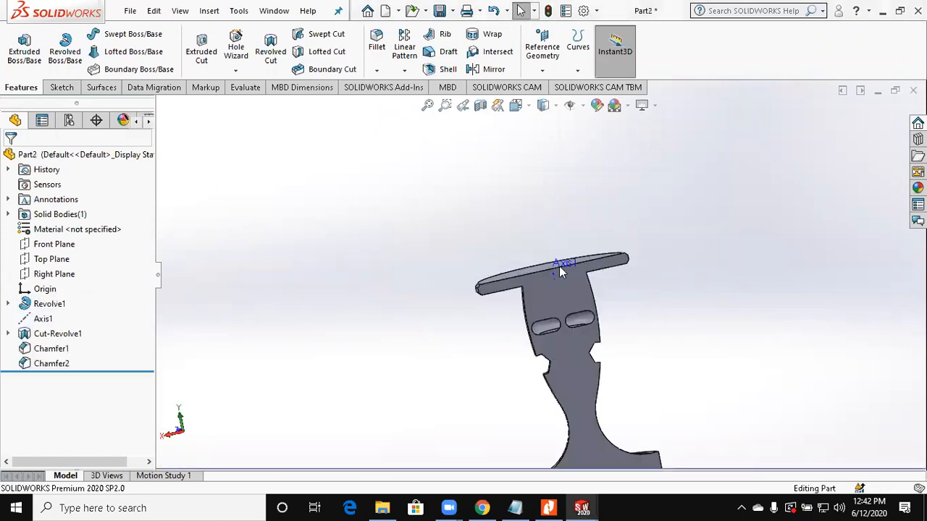
click(458, 277)
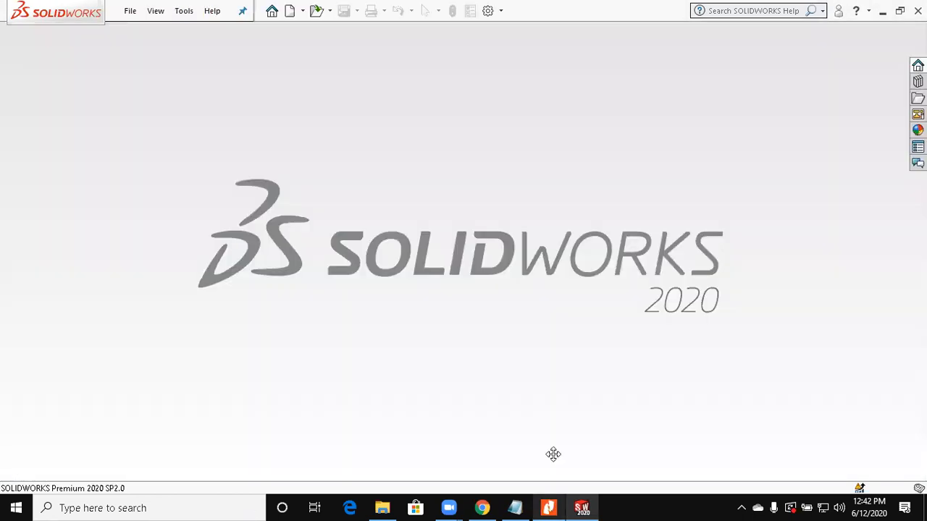
Step: Switch to Nitro Pro and examine the cover drawing with two countersunk holes on page 2 of Assignment 8.pdf
key(alt+Tab)
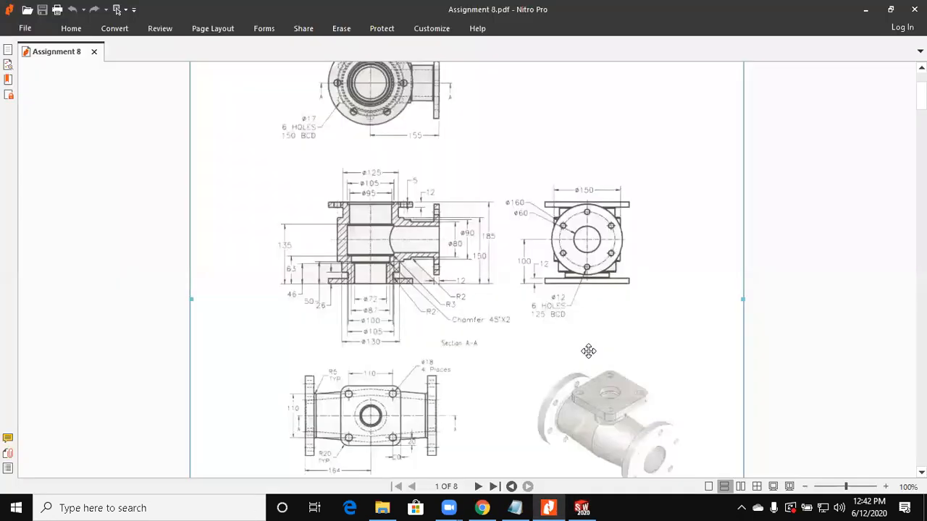
scroll(587, 351, down, 3)
scroll(258, 208, down, 1)
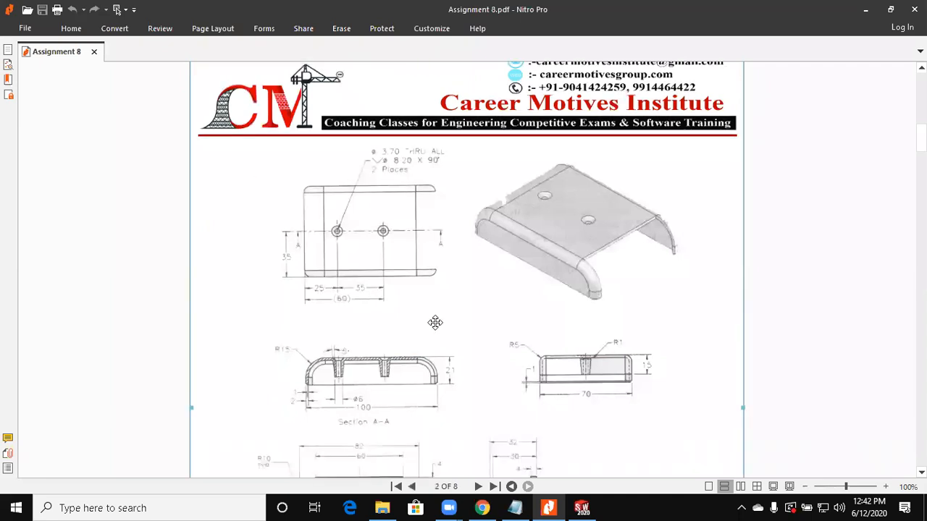
scroll(492, 341, down, 1)
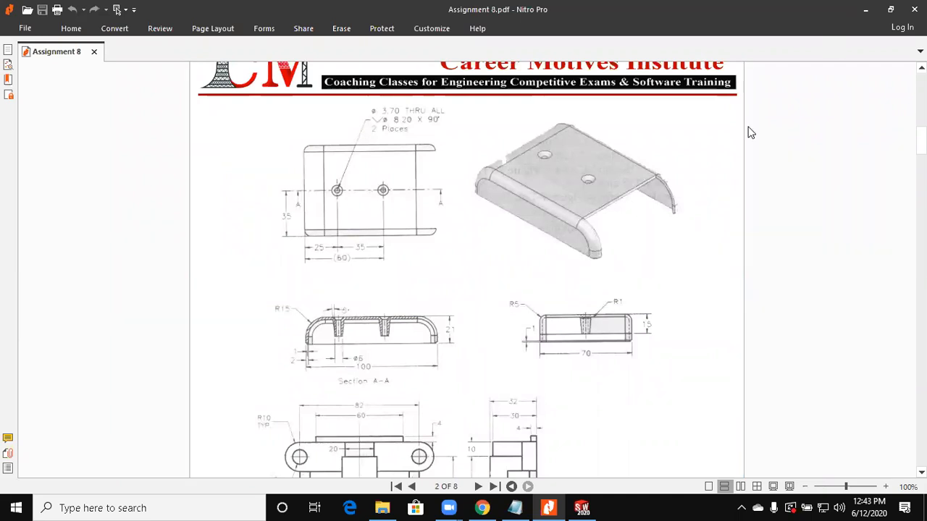
Step: Switch to SOLIDWORKS and create a new part document
key(alt+Tab)
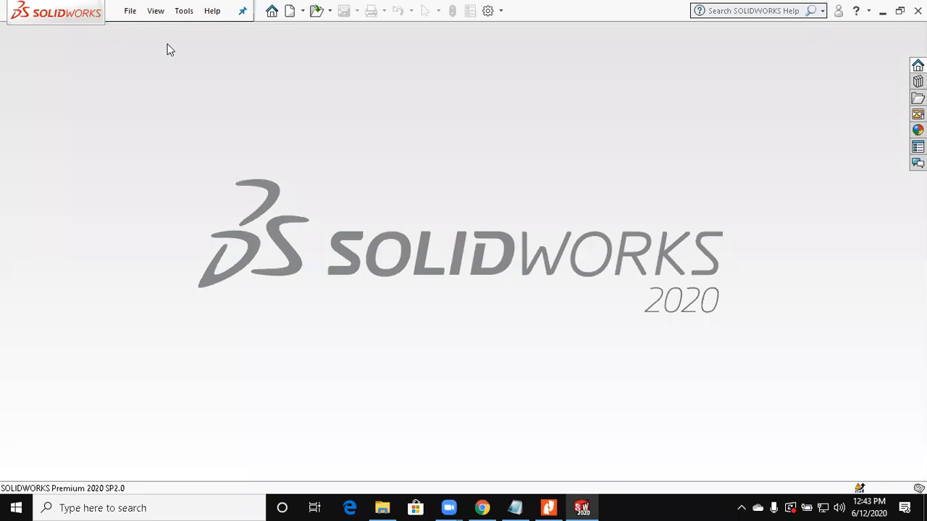
click(130, 11)
key(ctrl+n)
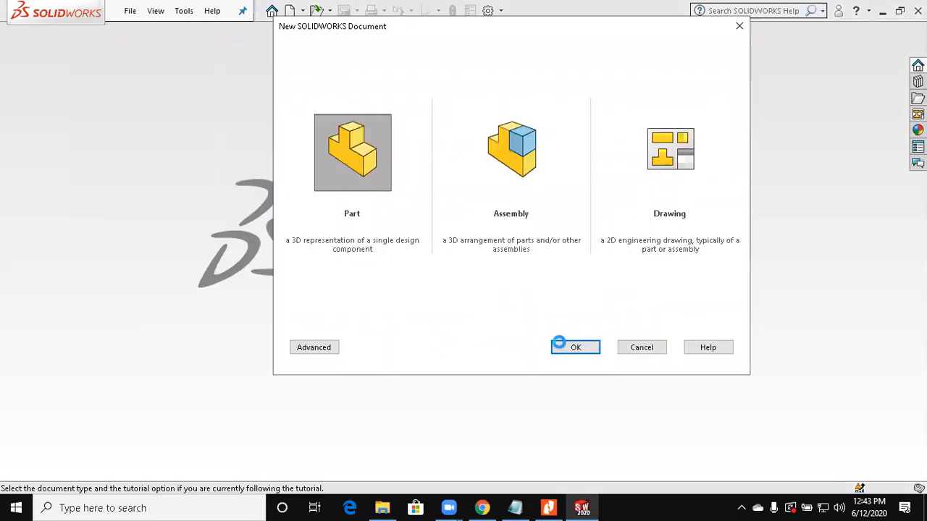
click(559, 344)
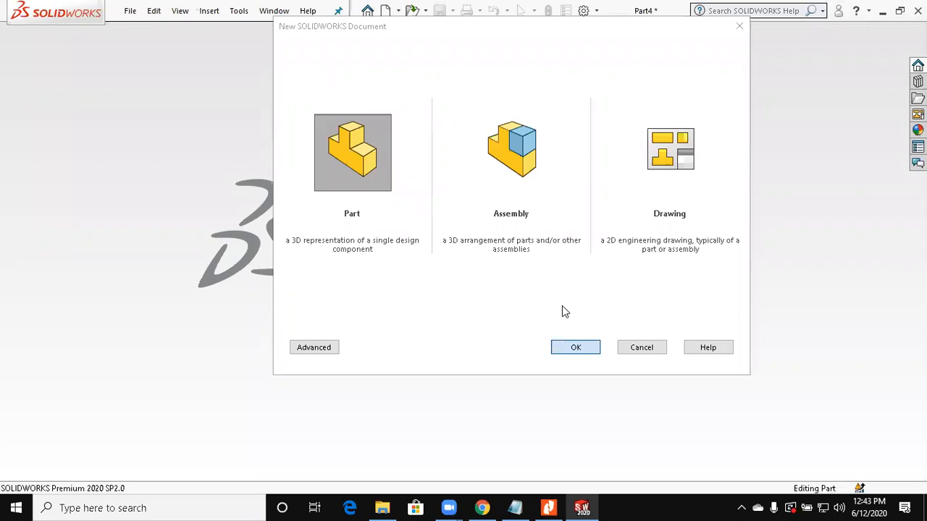
Step: Start a sketch on the Top Plane and draw a center rectangle about 166 mm long from the origin
click(51, 247)
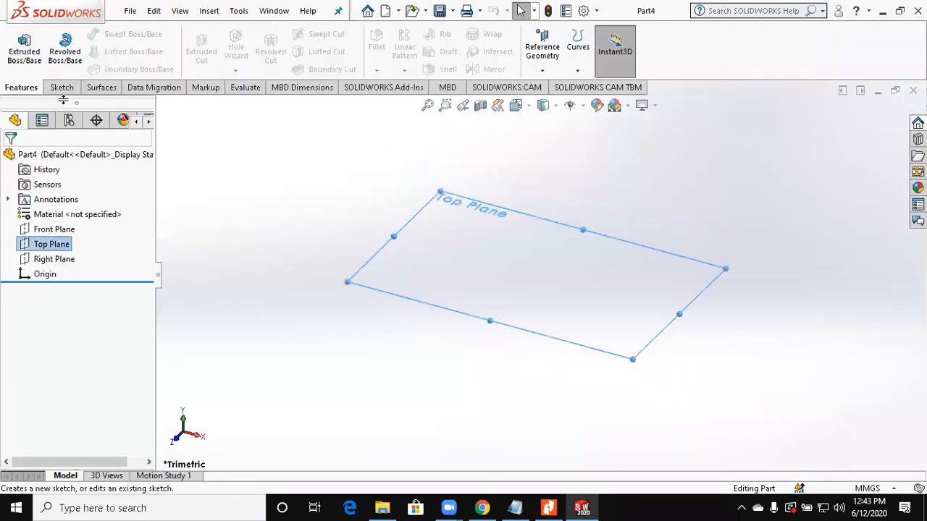
click(29, 54)
click(89, 52)
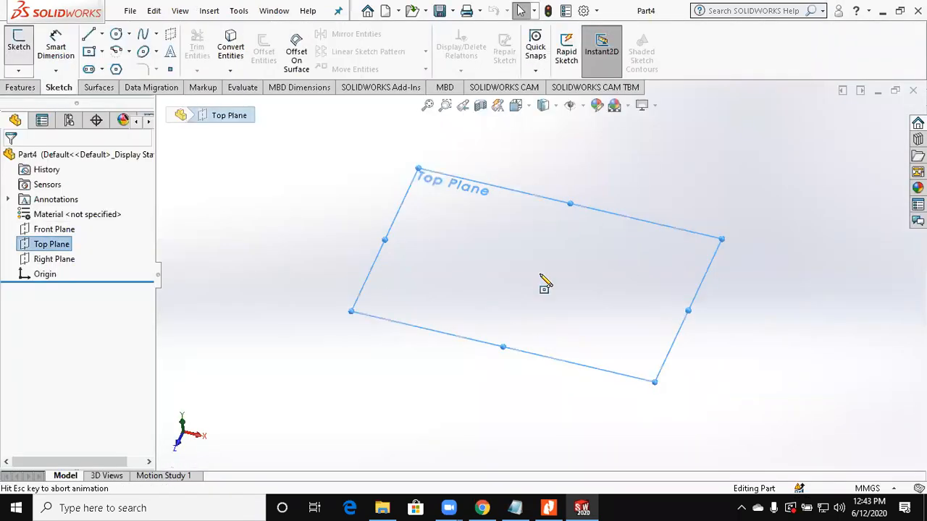
click(539, 276)
click(400, 166)
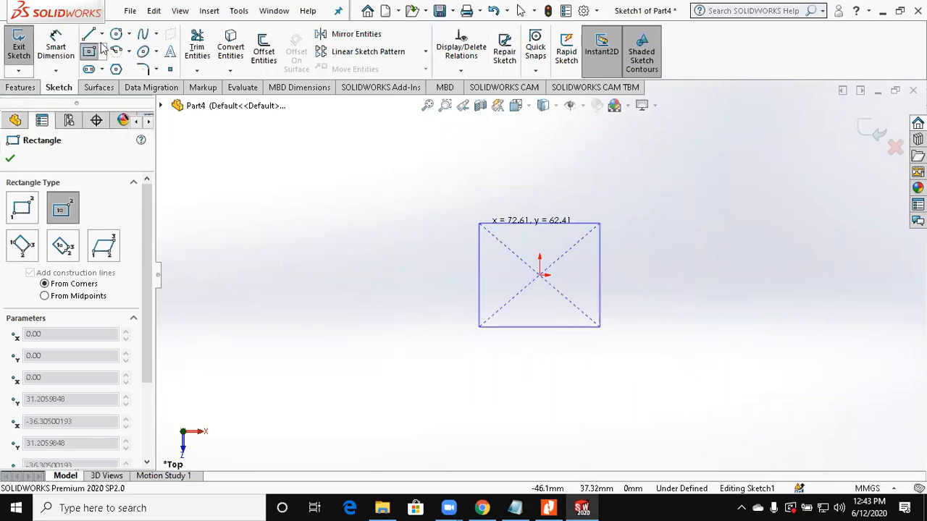
Step: Dimension the rectangle to 100 mm long and 70 mm wide
click(57, 47)
click(614, 167)
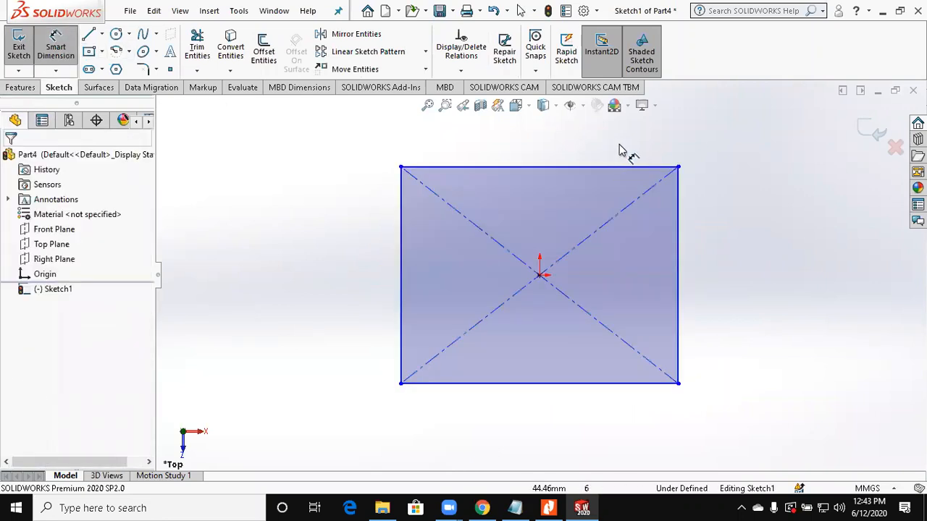
click(619, 148)
text(100)
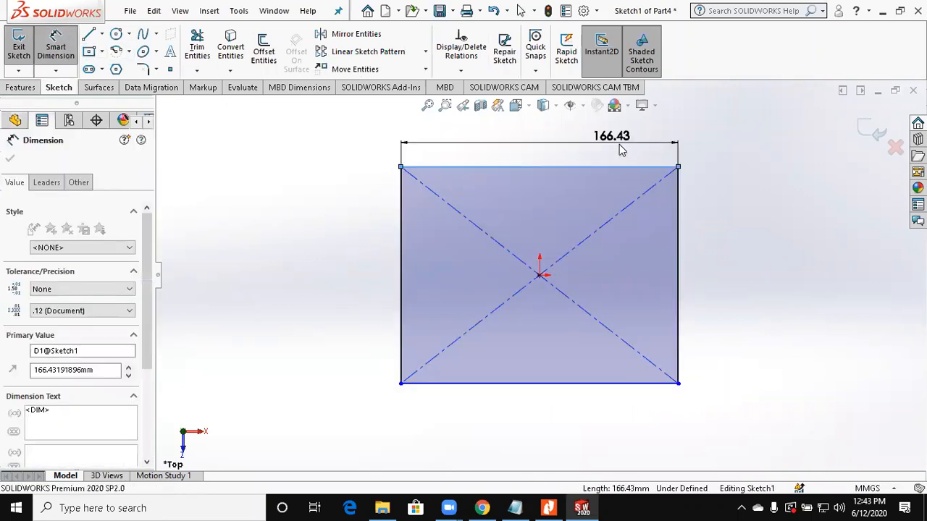
key(Return)
click(520, 383)
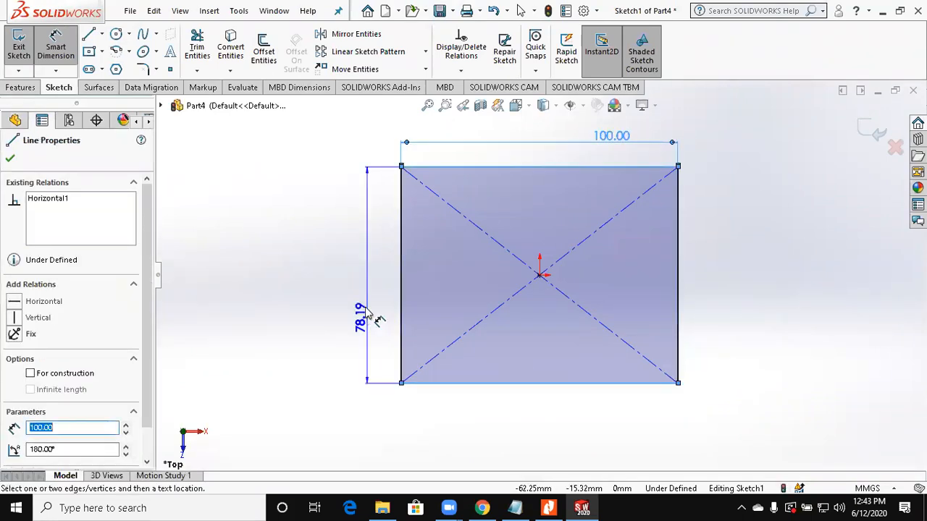
click(368, 313)
text(70)
key(Return)
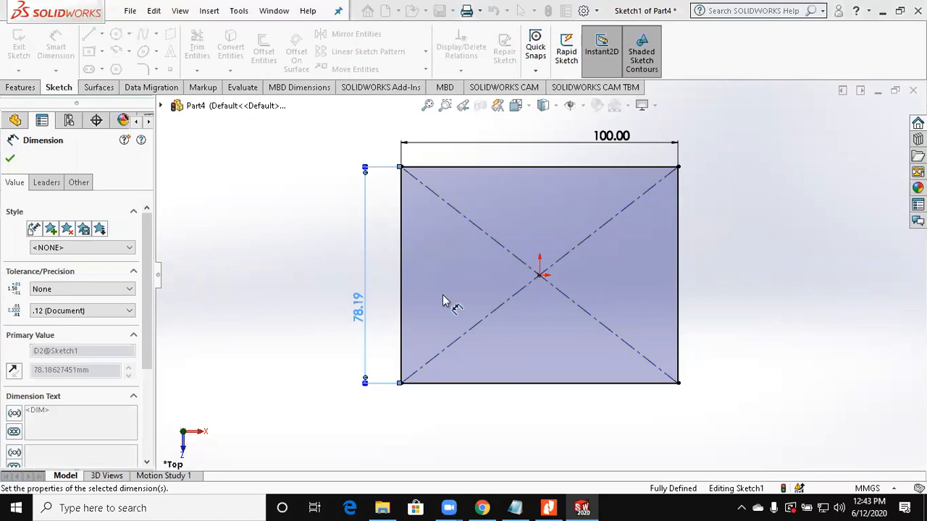
Step: Check the cover's height on the Assignment 8 drawing and extrude the rectangle 21 mm
click(550, 508)
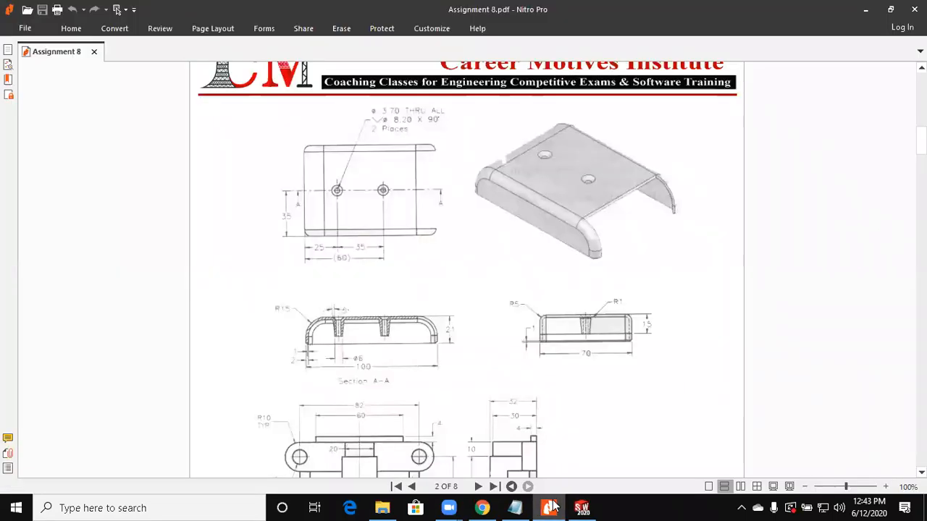
click(552, 507)
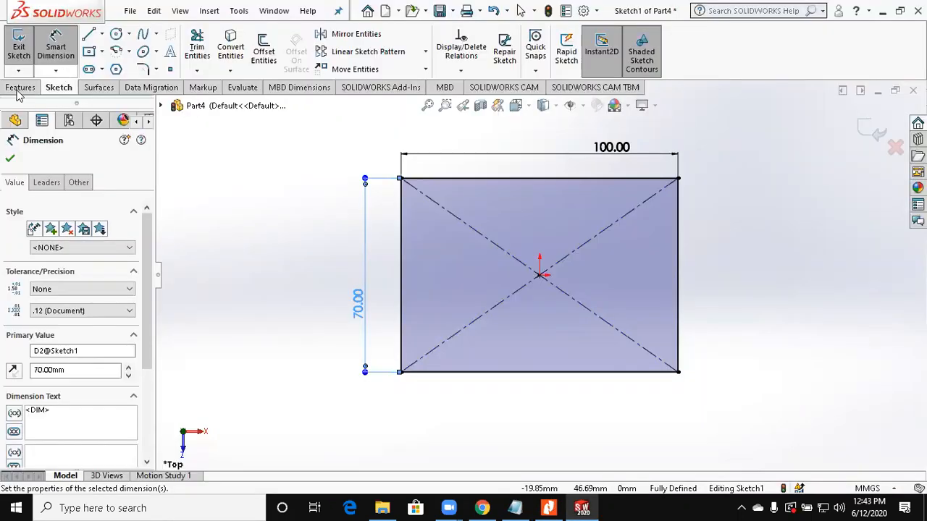
click(24, 57)
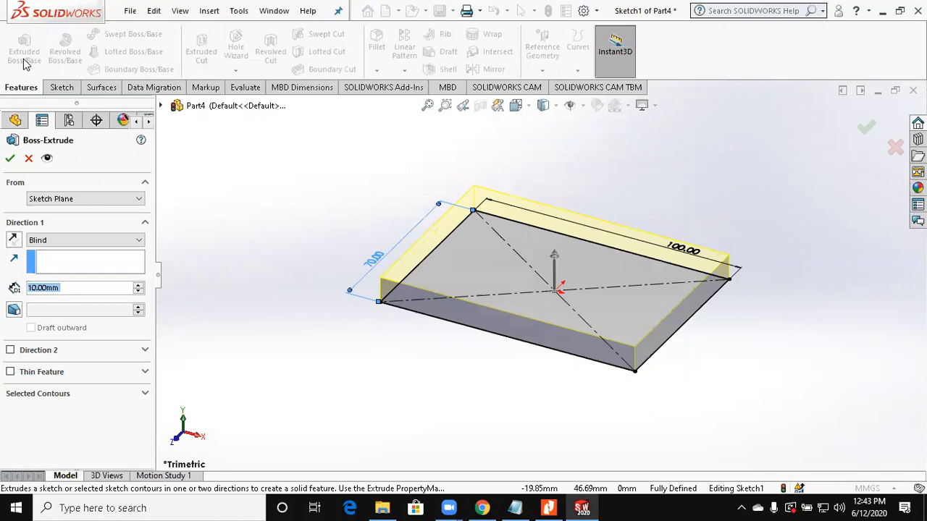
text(21)
key(Return)
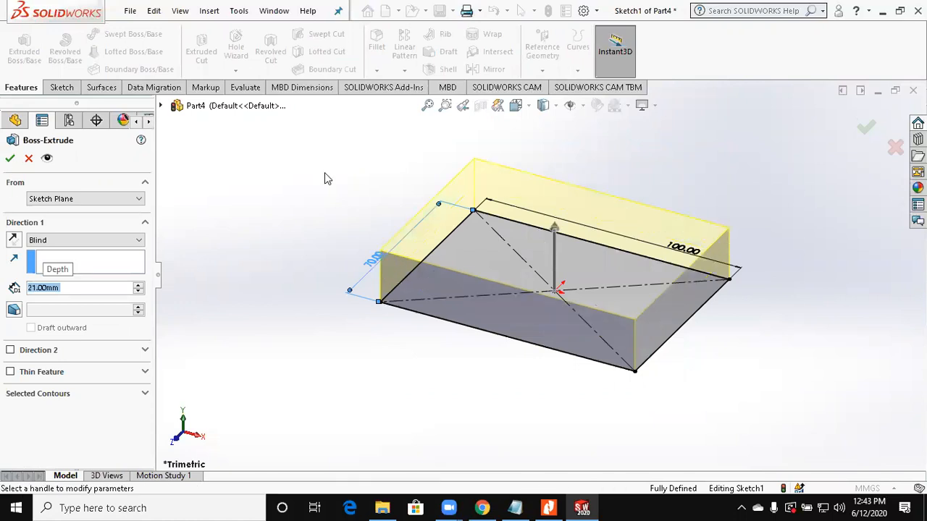
Step: Check the corner radius on the drawing and fillet the block's two short upper edges with a 15 mm radius
click(548, 507)
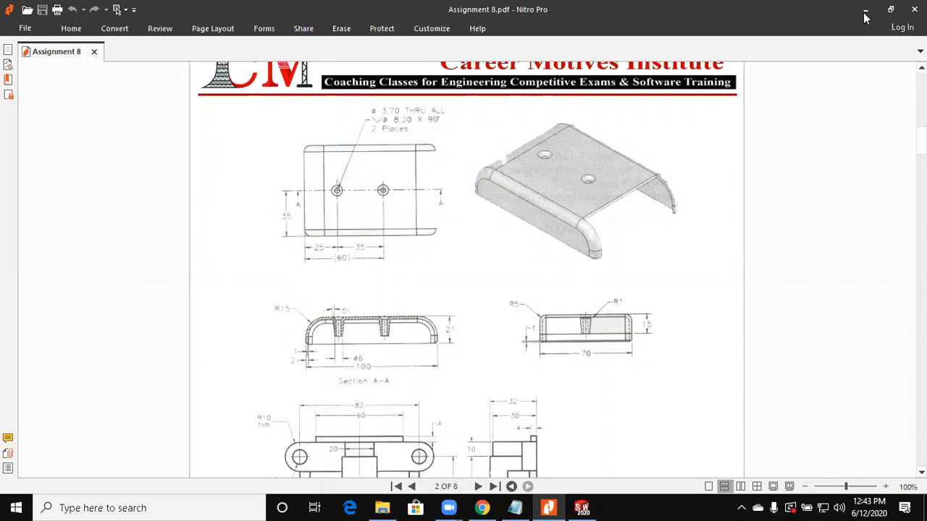
key(alt+Tab)
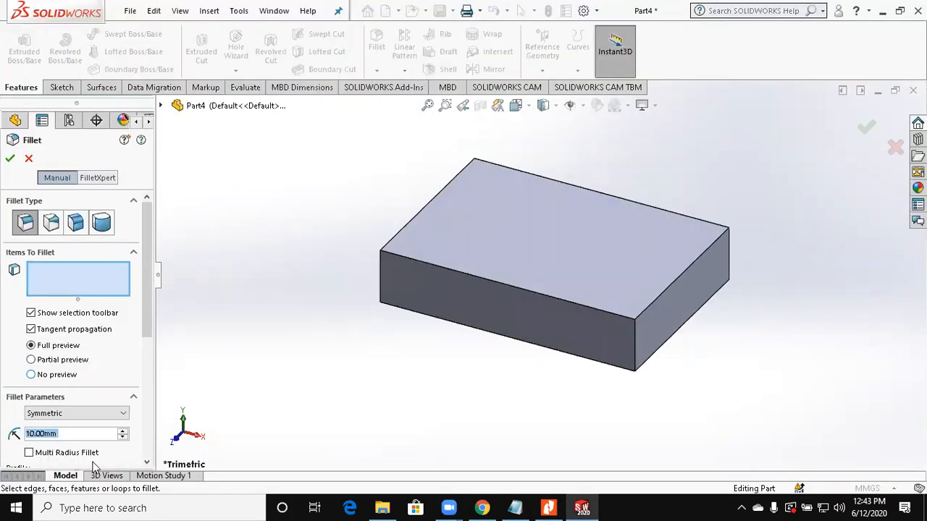
text(15)
key(Return)
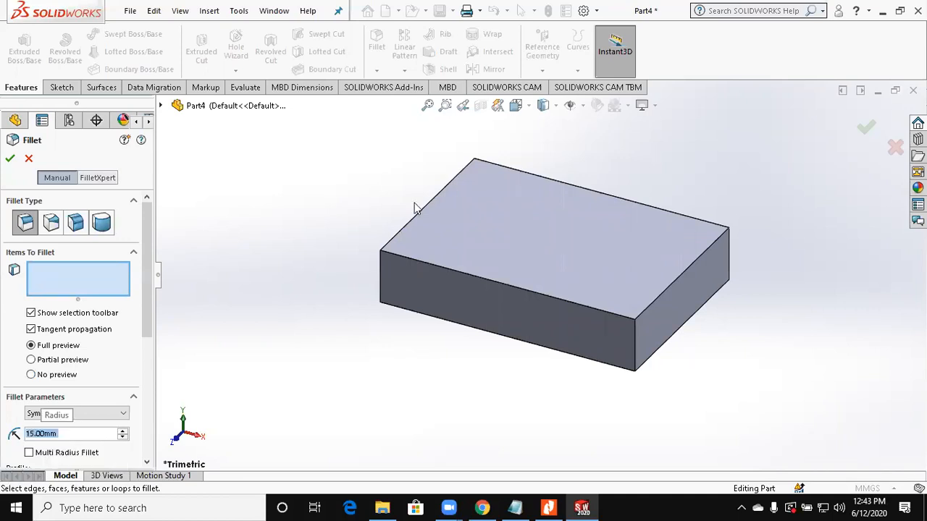
click(410, 220)
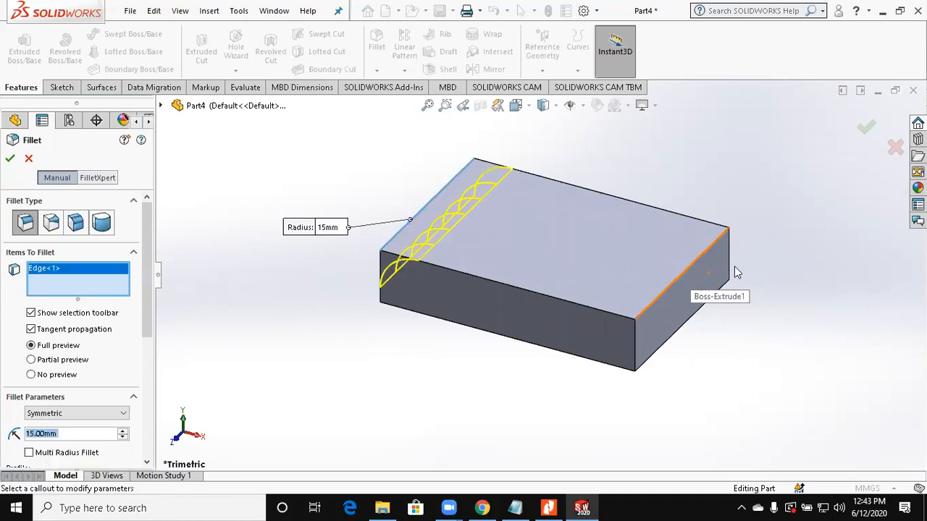
click(735, 273)
click(865, 127)
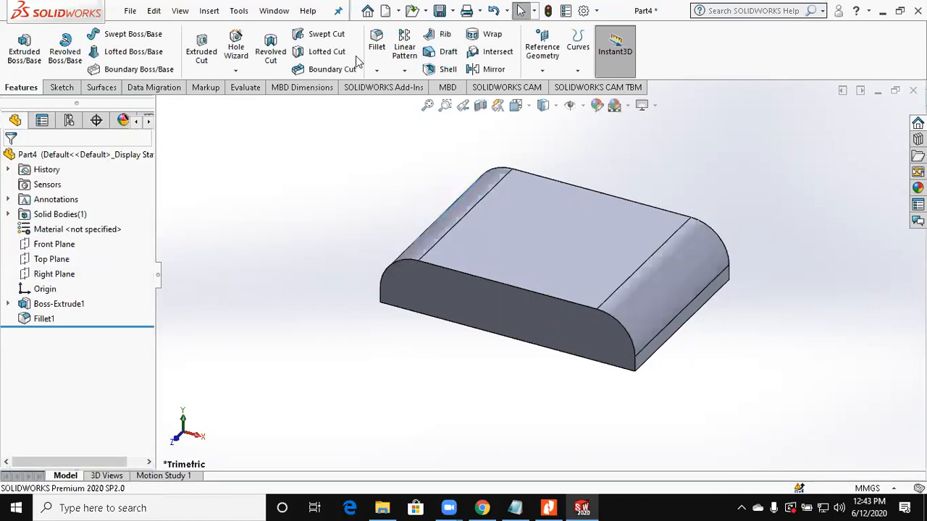
Step: Fillet the two long upper edges of the block with a 5 mm radius
click(378, 52)
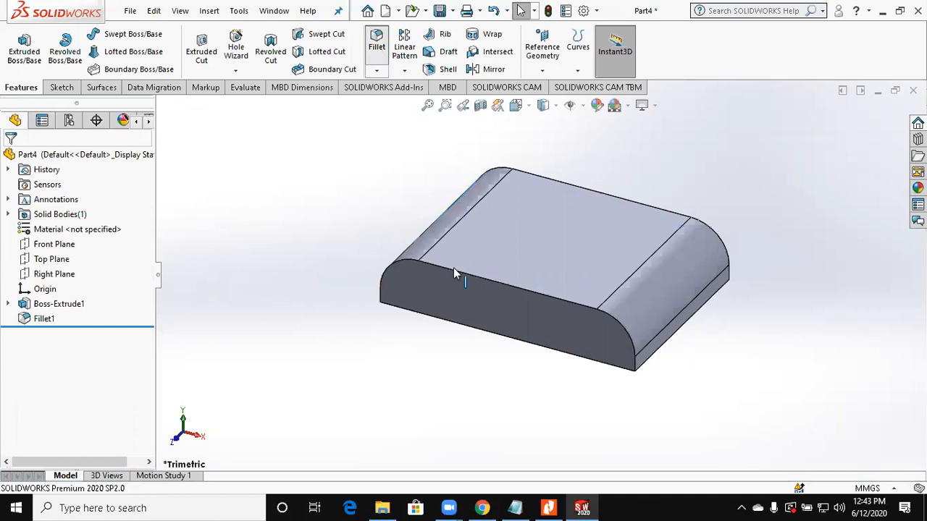
click(648, 209)
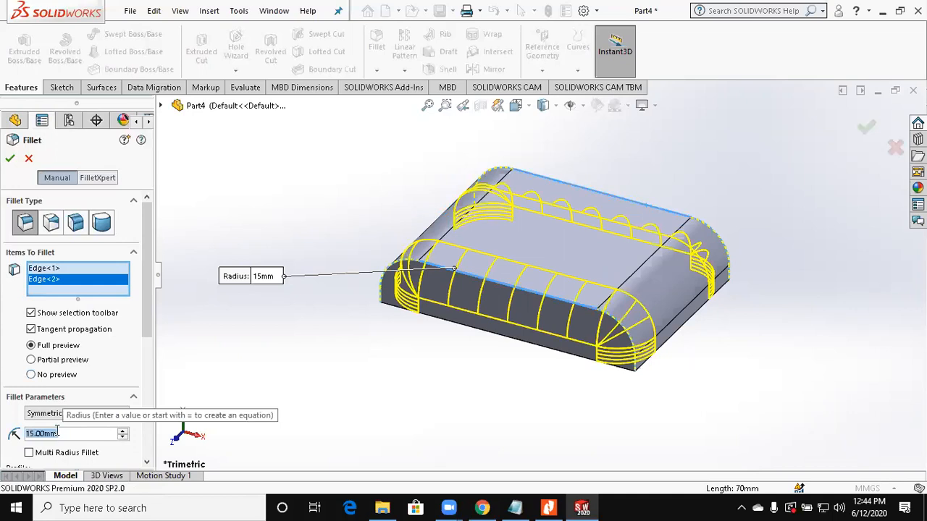
text(5)
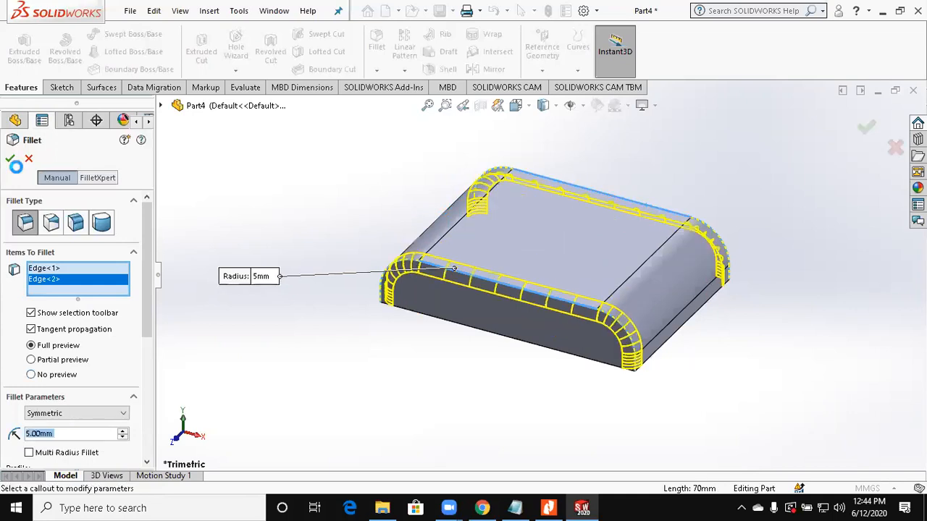
click(10, 159)
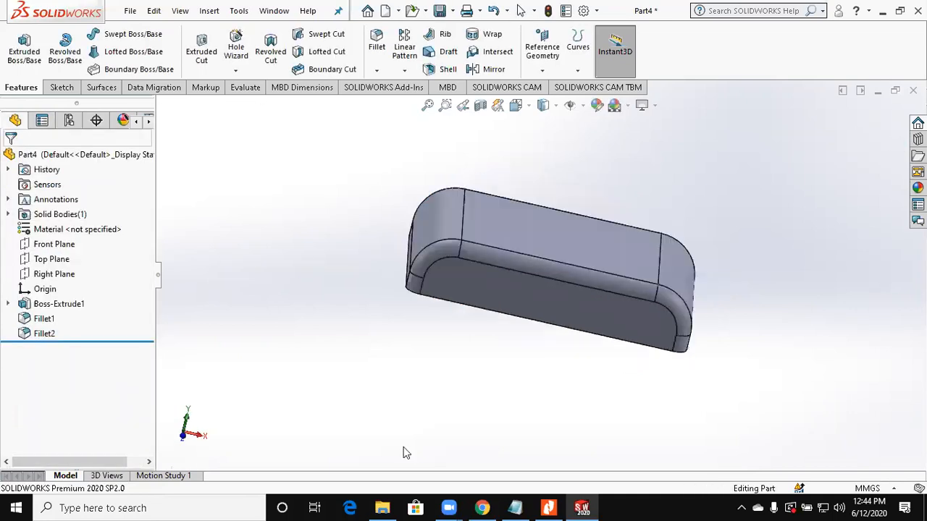
Step: Check the drawing and shell the block to 2 mm thickness, removing the underside and one end's flat and rounded faces
click(540, 503)
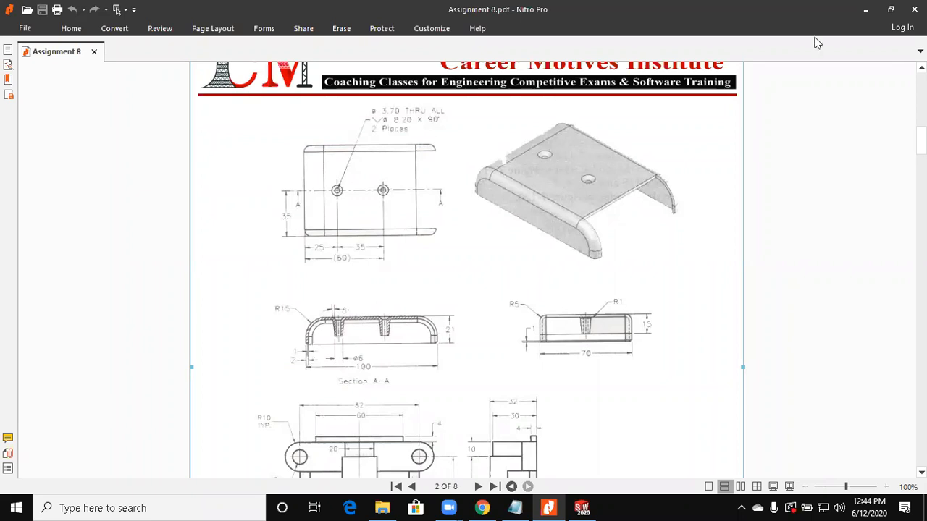
click(581, 507)
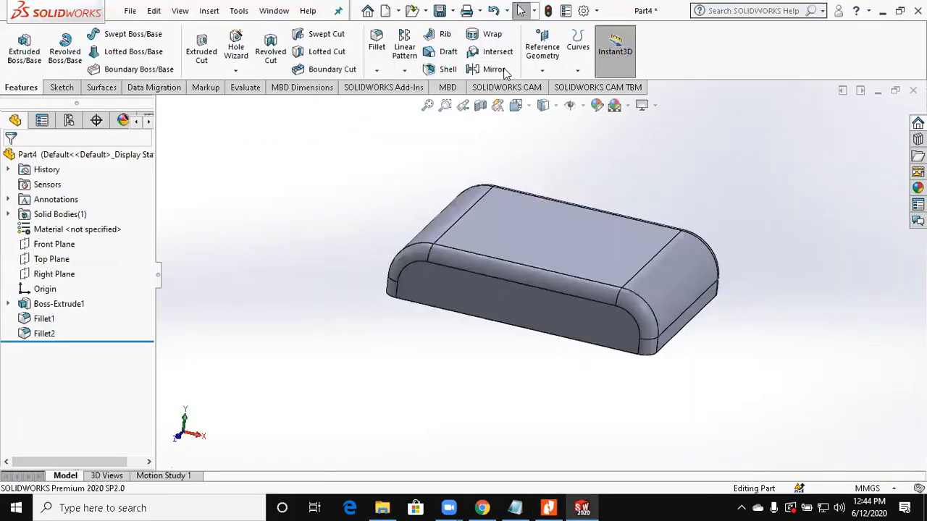
click(442, 69)
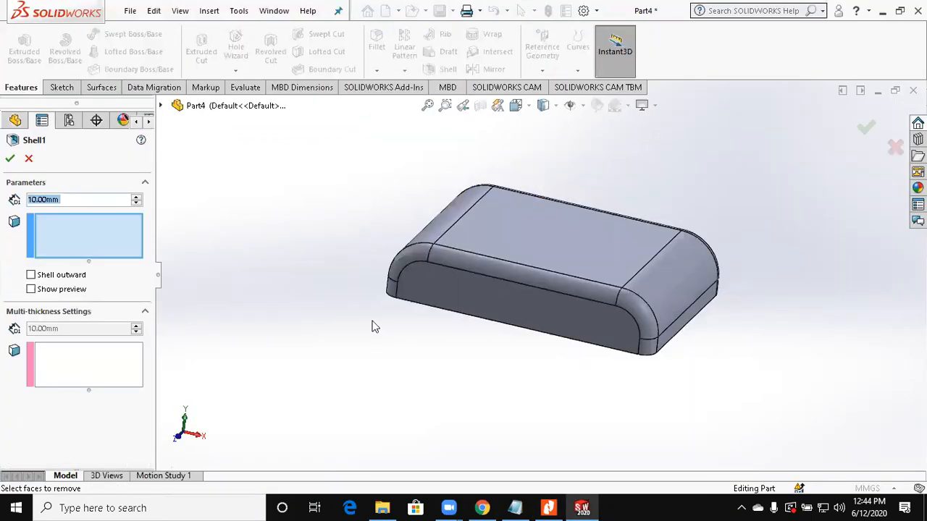
middle_drag(372, 323, 331, 184)
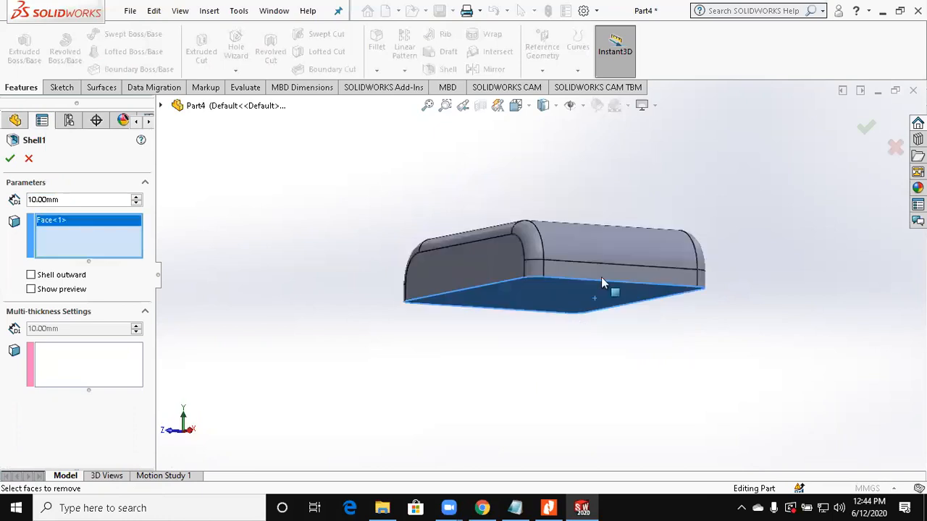
click(594, 273)
click(592, 254)
middle_drag(593, 254, 574, 328)
drag(71, 203, 2, 177)
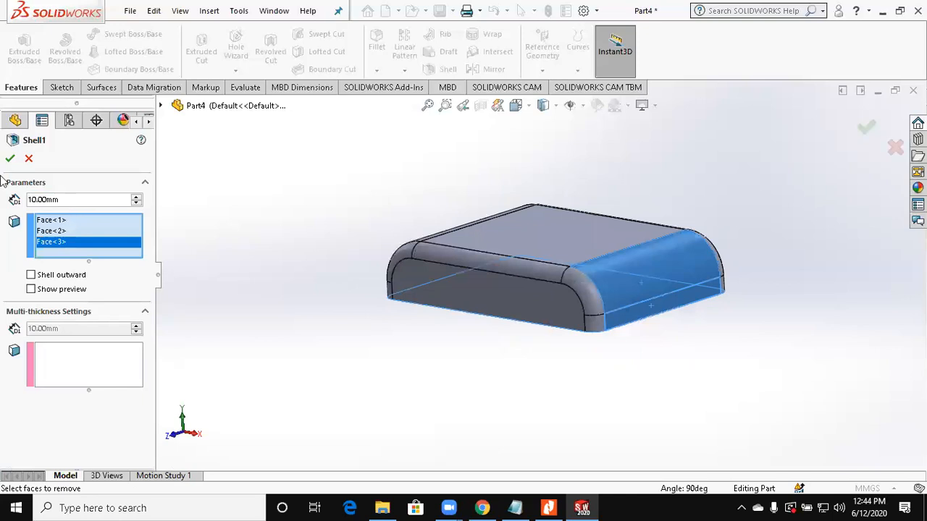
text(2)
key(Return)
middle_drag(373, 321, 390, 357)
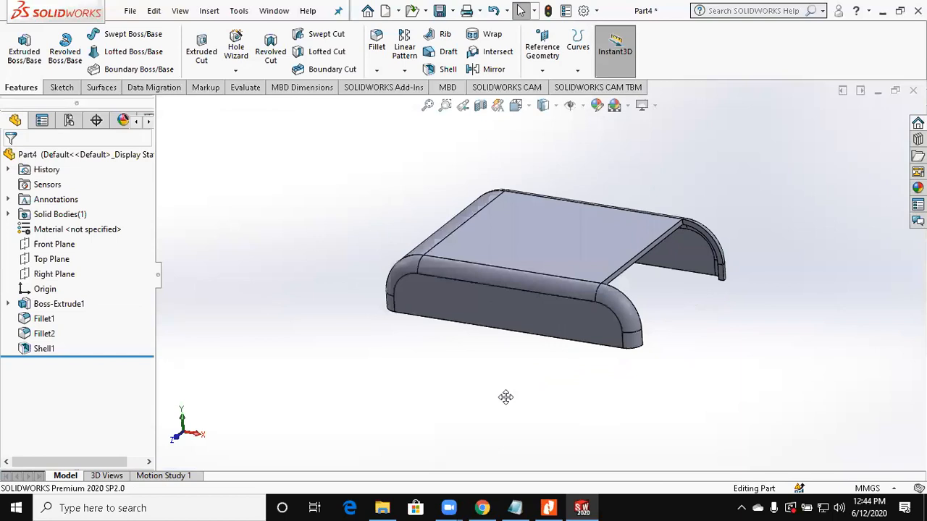
Step: Check the boss height on the Assignment 8 drawing and create a reference plane offset 15 mm below the cover's top face
key(alt+Tab)
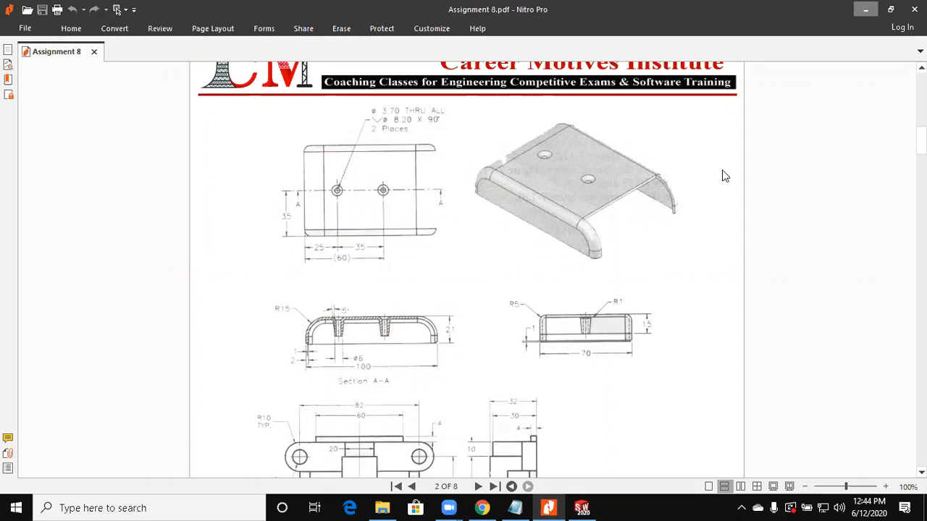
key(alt+Tab)
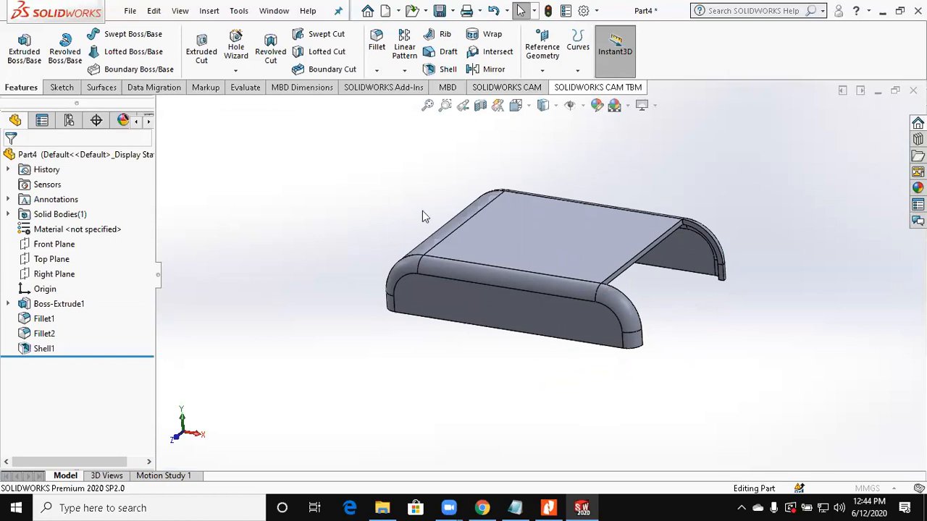
click(542, 70)
click(551, 84)
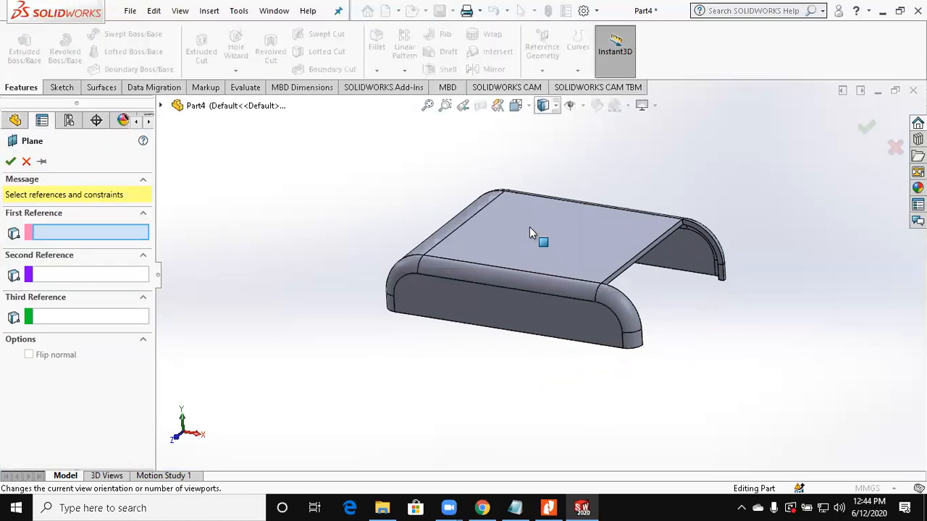
click(529, 228)
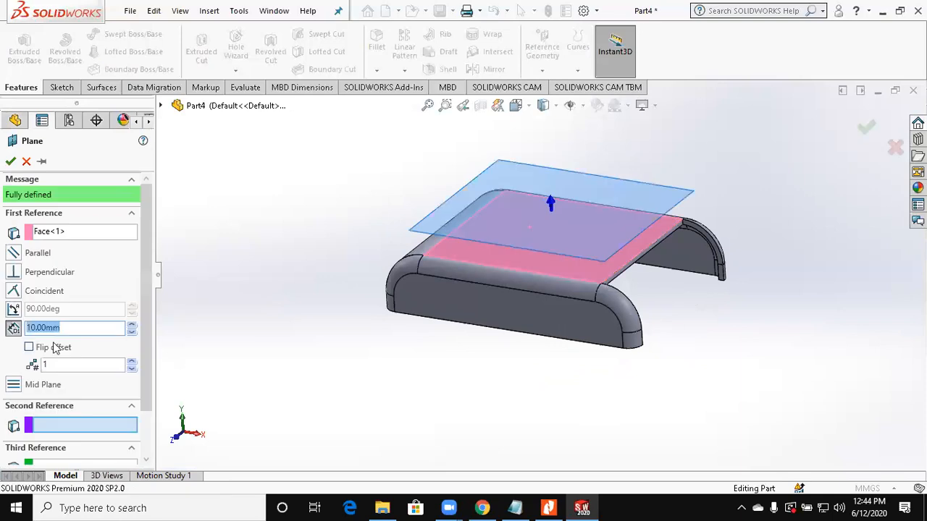
click(56, 348)
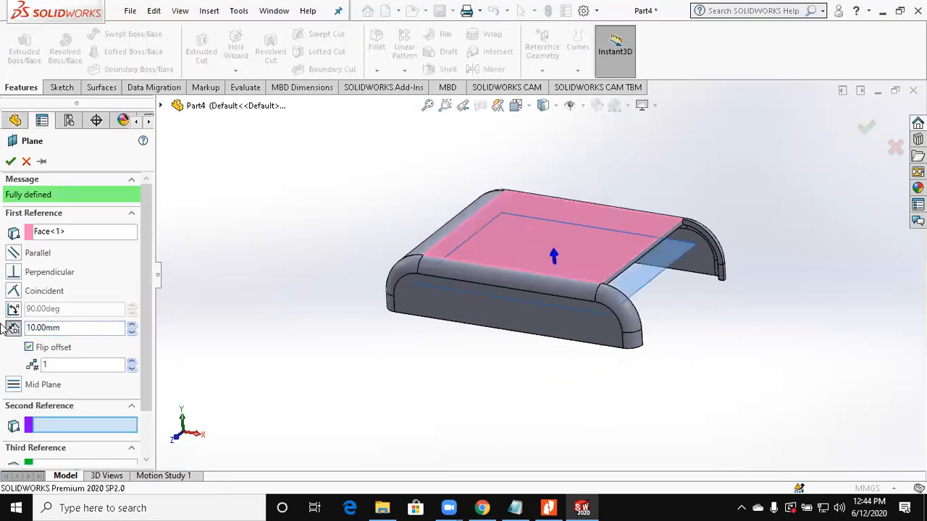
drag(65, 328, 1, 324)
text(15)
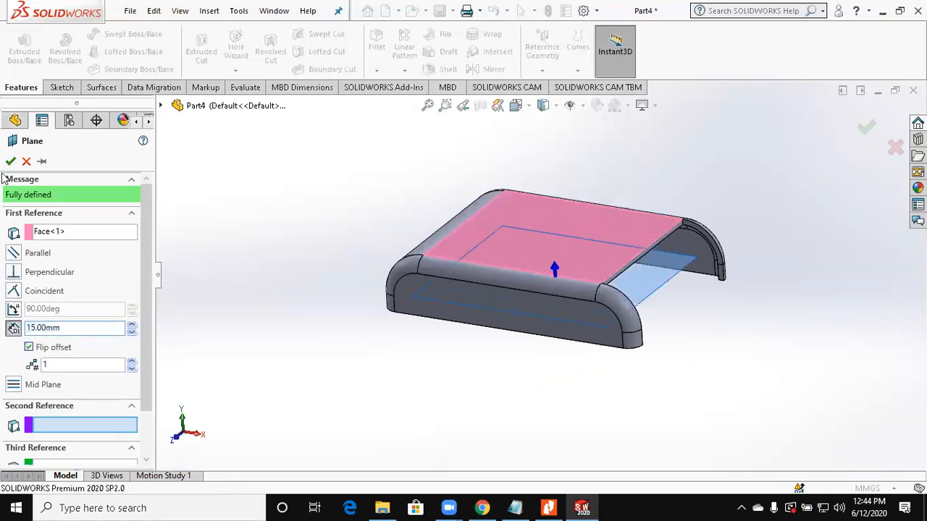
key(Return)
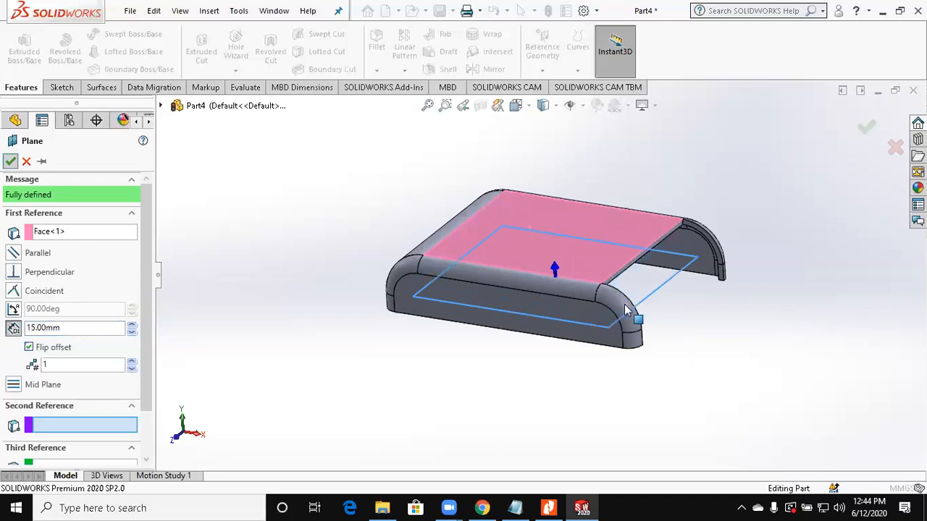
key(Return)
Step: Sketch a circle on the offset plane, level with the origin towards the closed end, and set its diameter to 6 mm
click(655, 291)
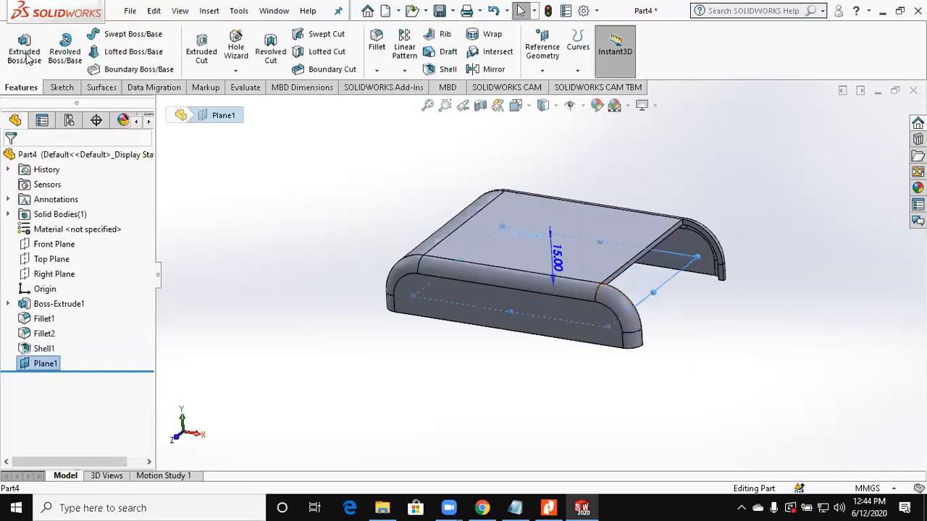
click(62, 88)
click(26, 56)
click(116, 34)
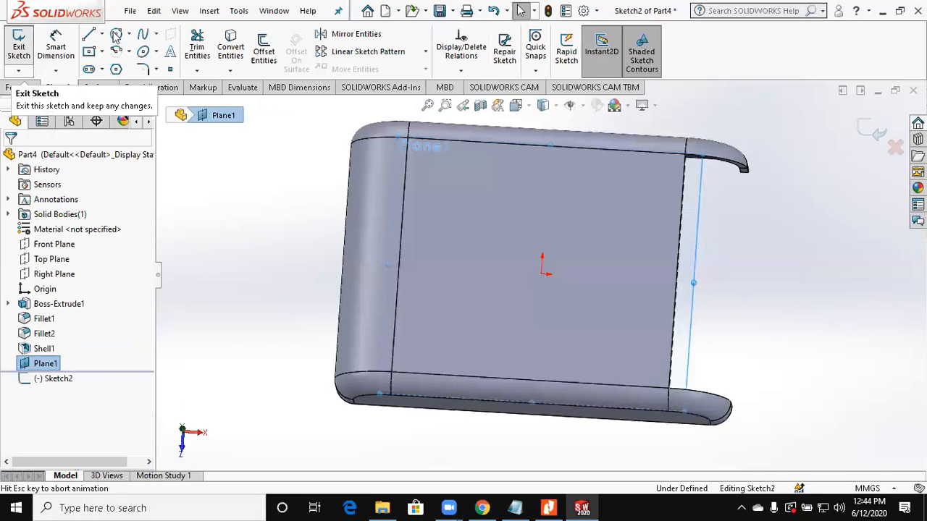
click(449, 275)
click(455, 262)
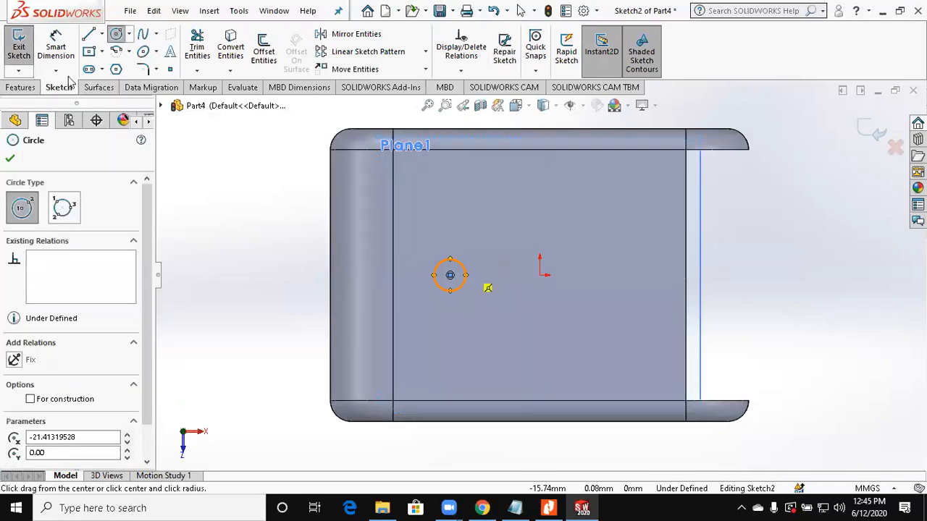
click(57, 49)
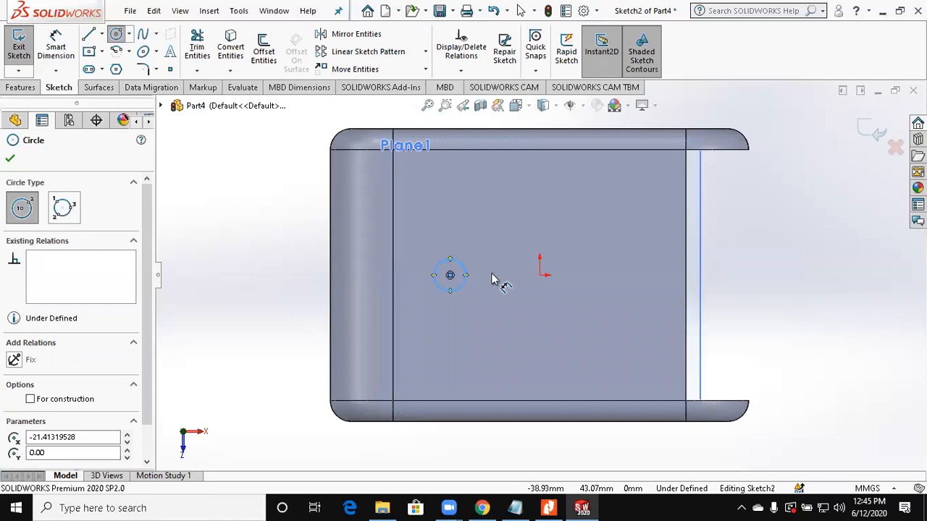
click(460, 264)
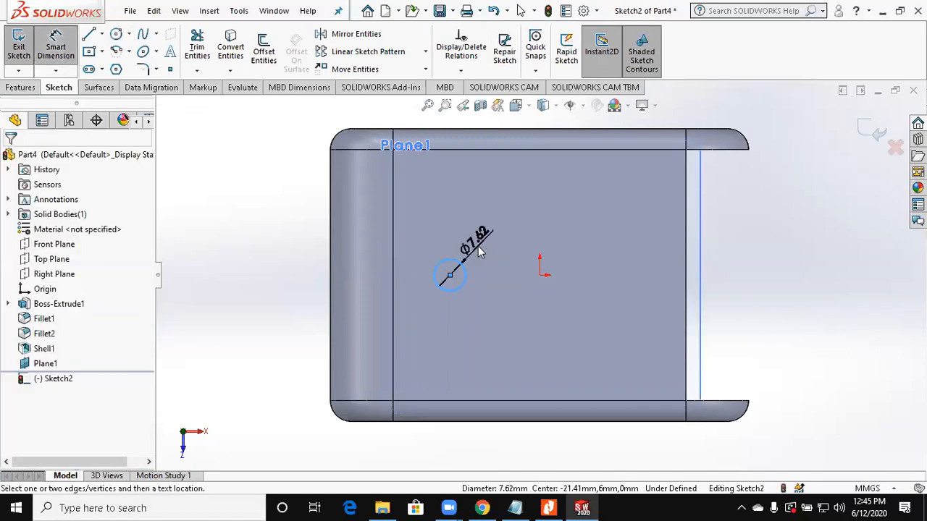
click(478, 249)
text(6)
key(Return)
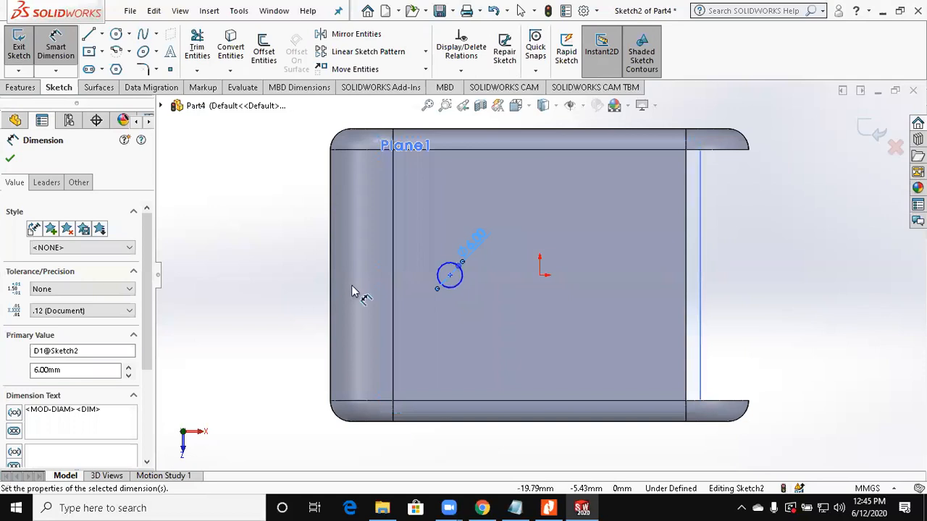
Step: Check the boss position on the drawing and dimension the circle's centre 25 mm from the cover's closed-end edge
click(449, 275)
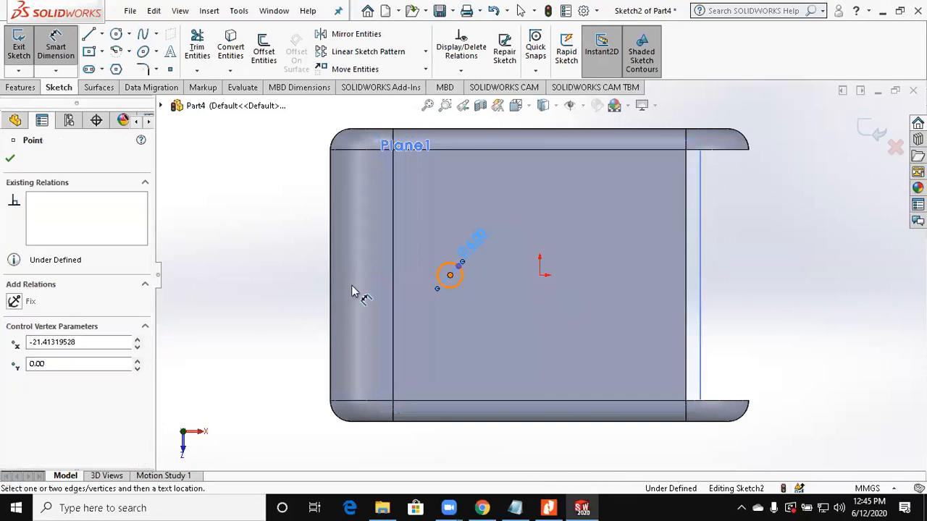
click(331, 255)
click(398, 217)
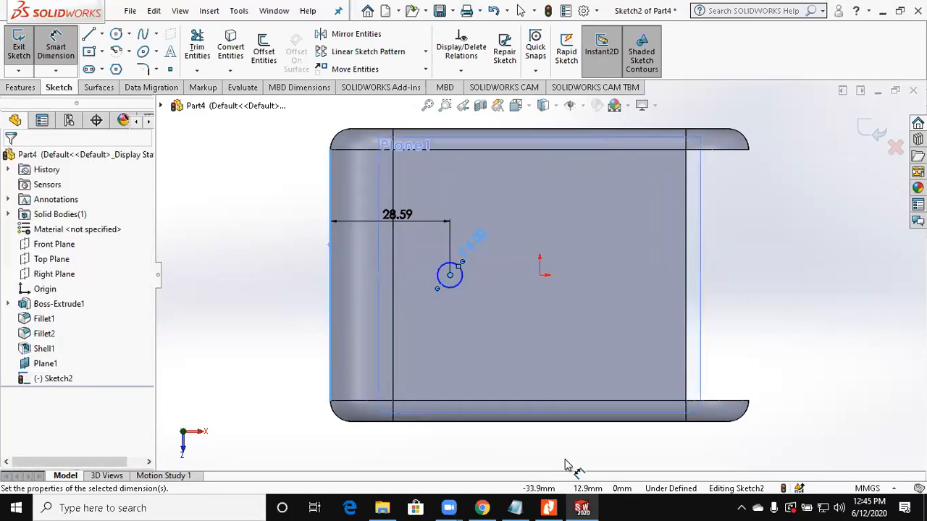
click(549, 507)
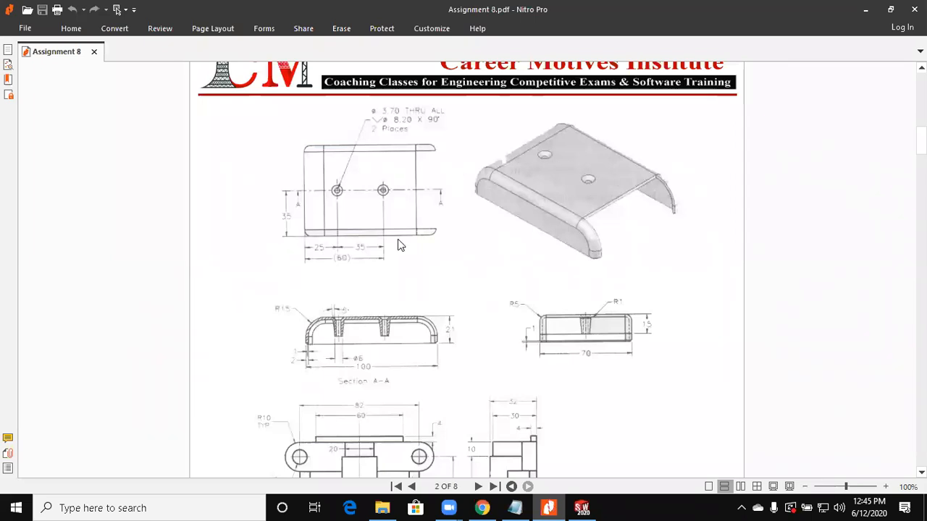
key(alt+Tab)
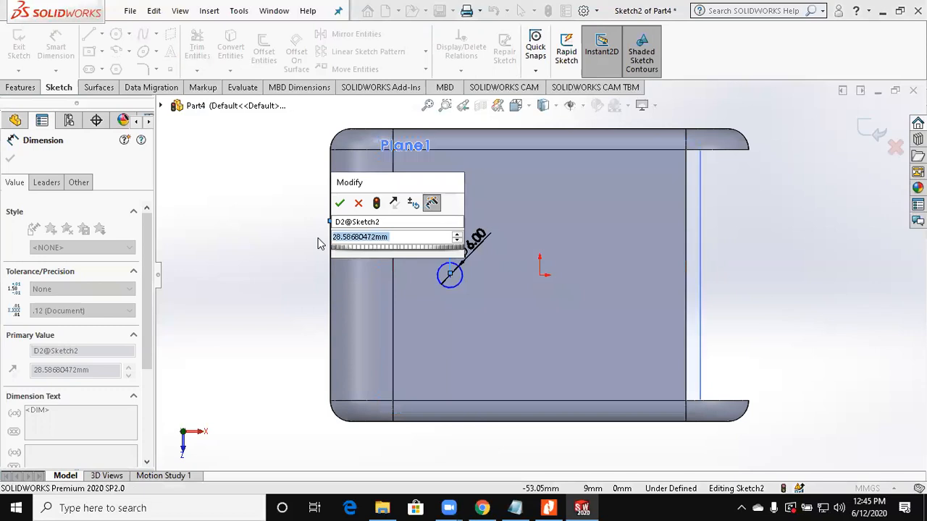
text(25)
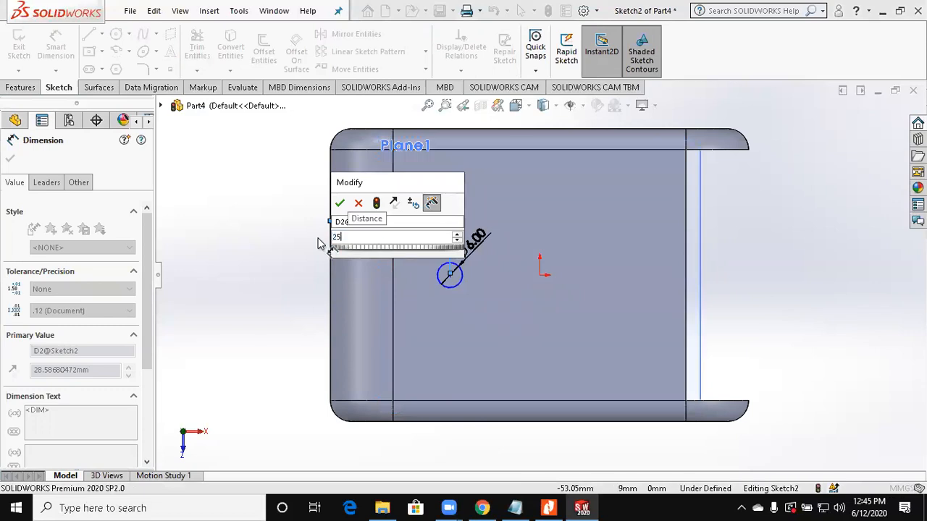
key(Return)
Step: Add a horizontal relation between the circle's centre and the origin, and finish the sketch
click(434, 275)
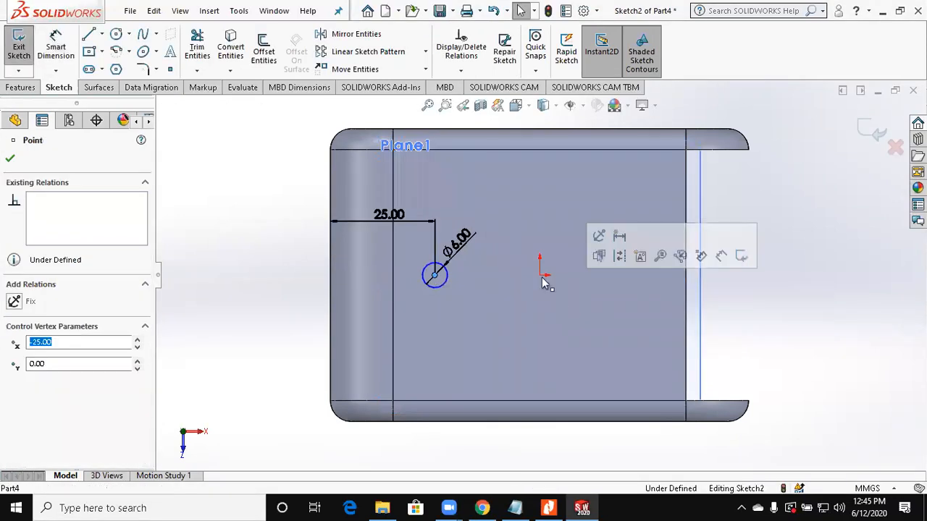
ctrl+click(541, 276)
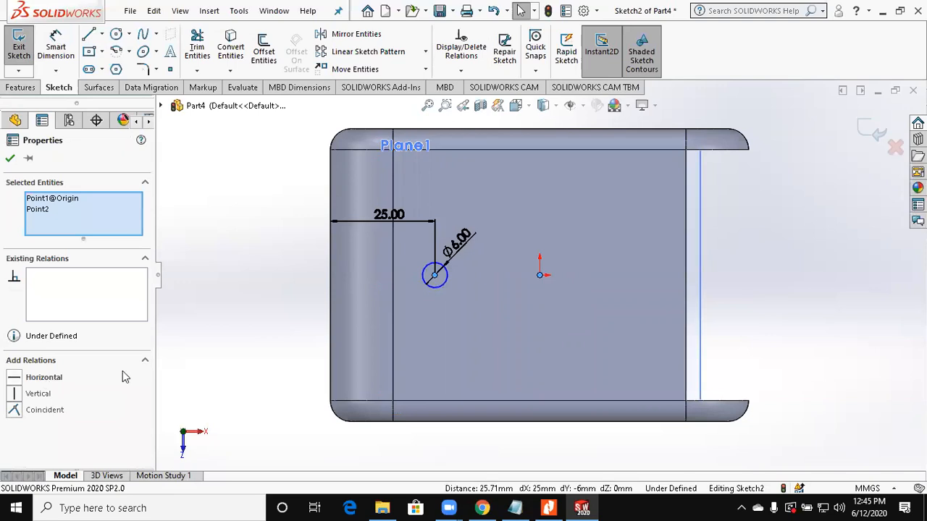
click(237, 375)
mouse_move(237, 375)
middle_down()
mouse_move(224, 197)
mouse_move(180, 181)
middle_up()
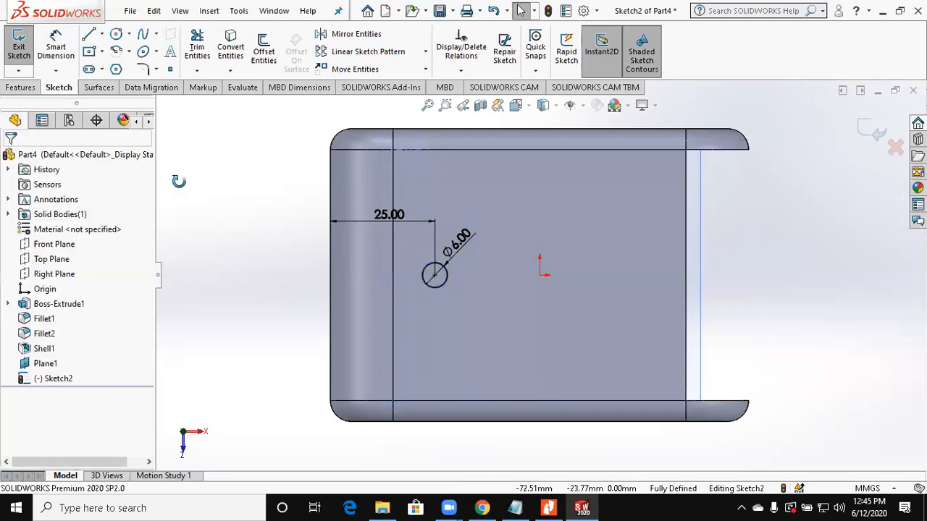
click(878, 131)
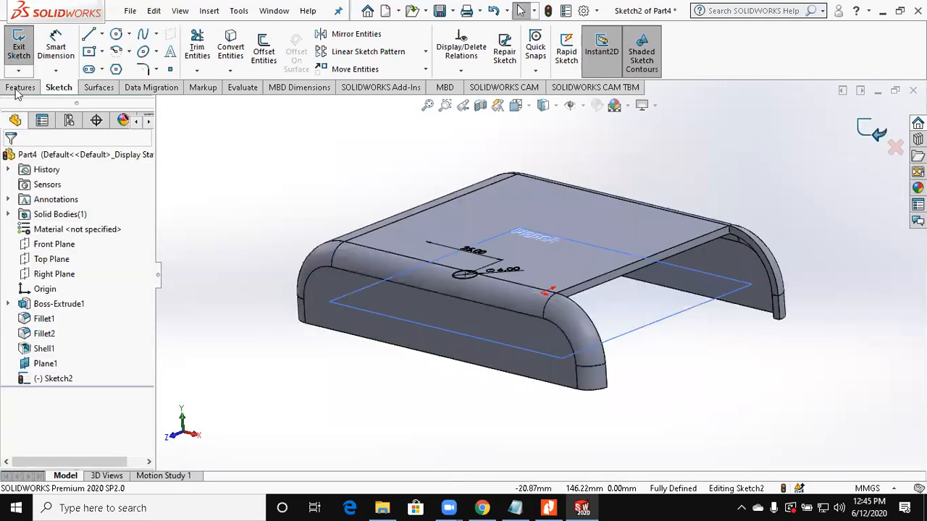
Step: Set up a boss extrusion of the circle with the Up To Next end condition, reaching the cover's inner face
click(20, 88)
click(24, 49)
middle_drag(309, 353, 293, 348)
click(66, 239)
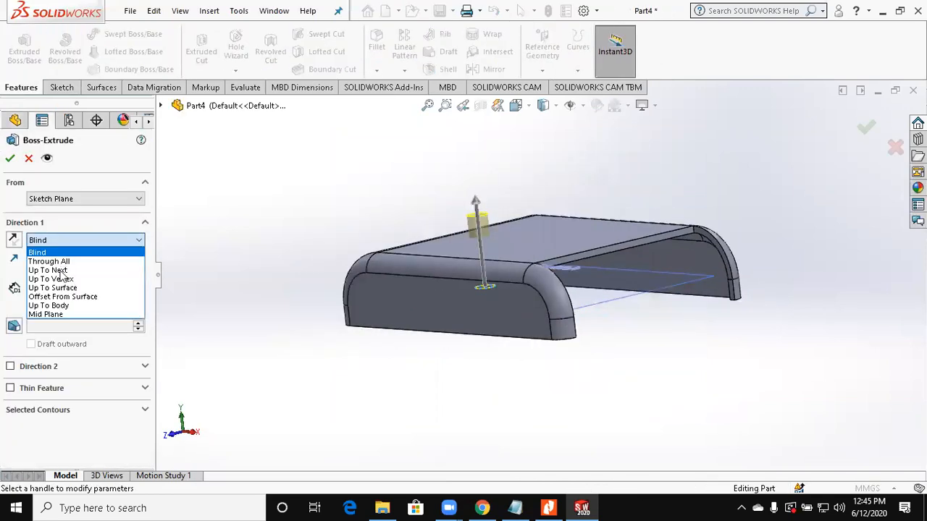
click(63, 268)
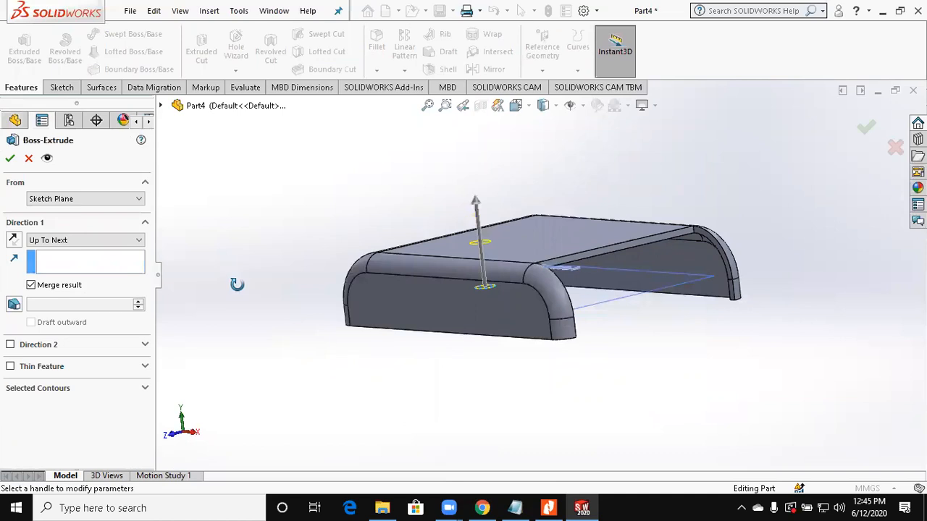
middle_drag(236, 284, 226, 273)
scroll(562, 316, down, 2)
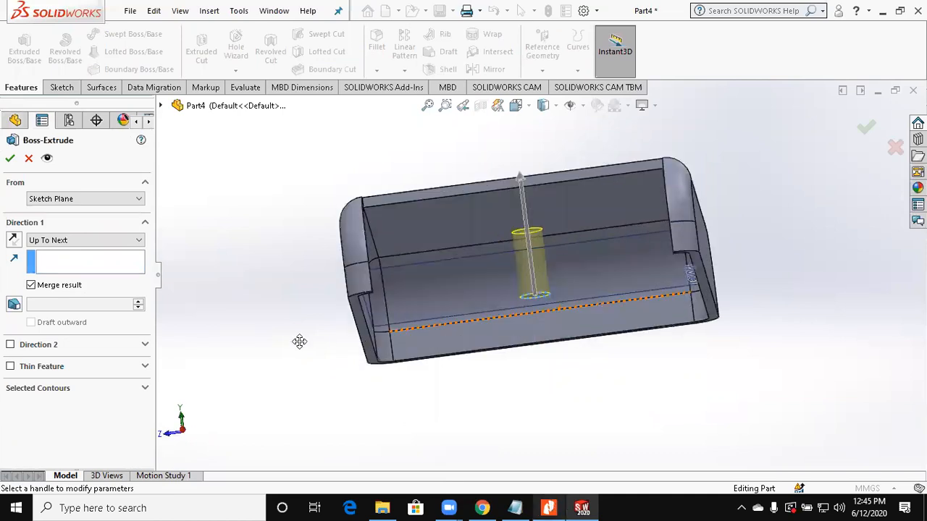
Step: Check the boss taper on the drawing, add a 5° outward draft to the extrusion and complete it
key(alt+Tab)
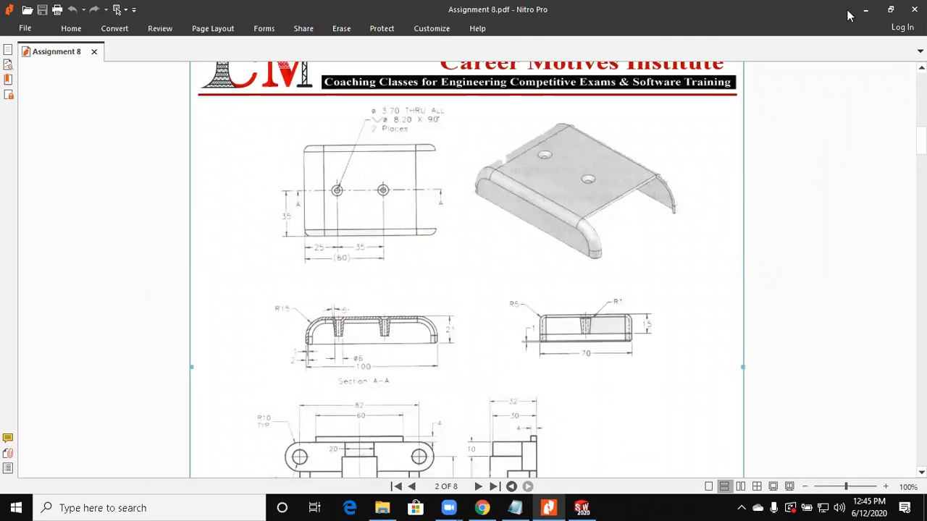
click(869, 8)
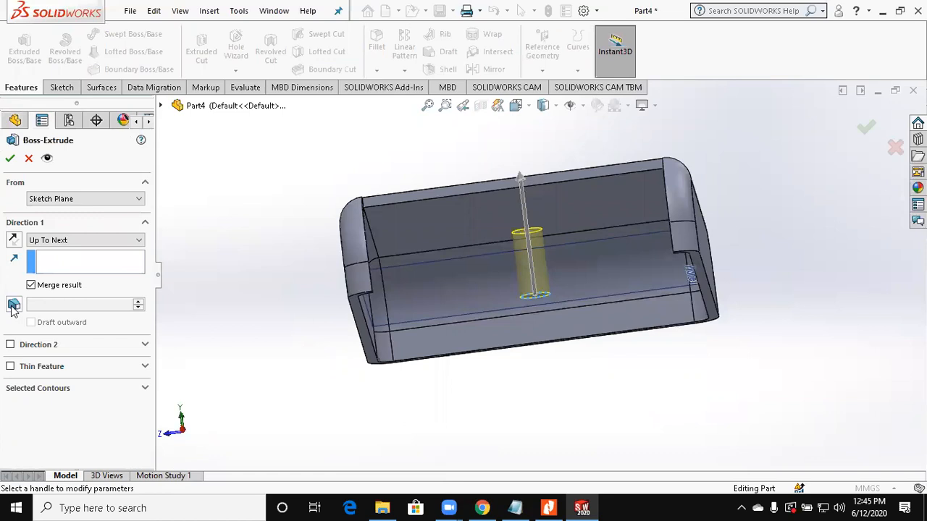
click(54, 309)
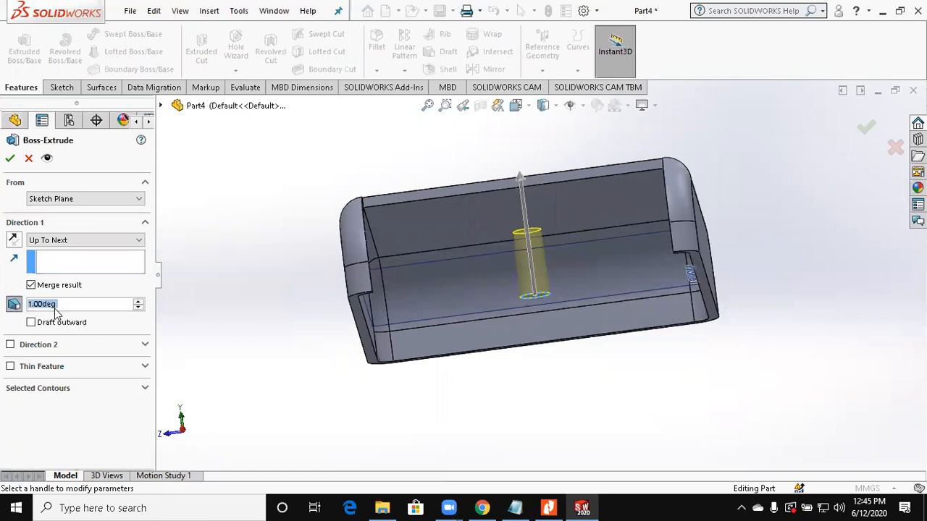
text(5)
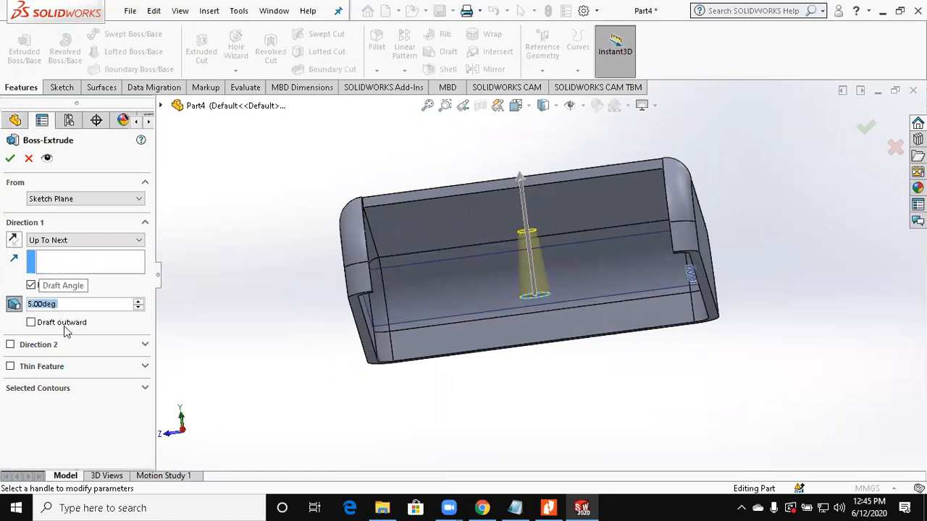
click(64, 323)
middle_drag(263, 302, 194, 283)
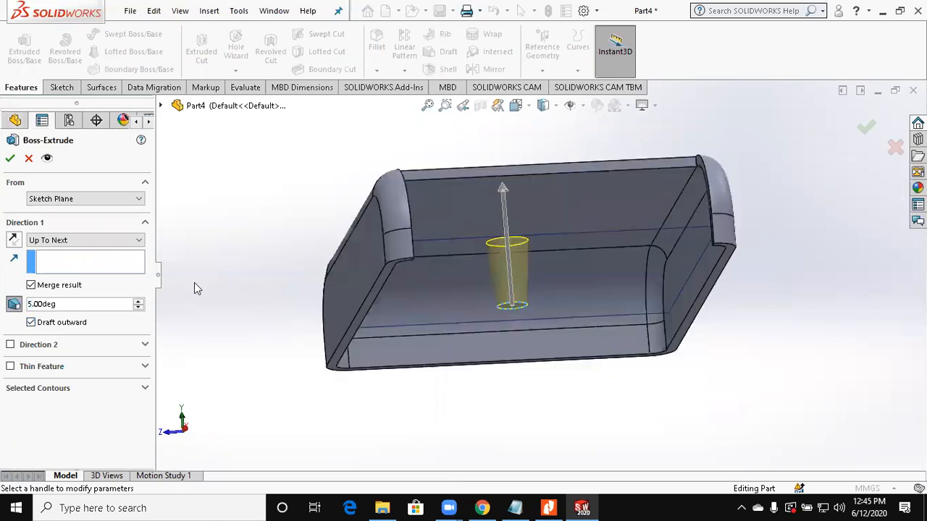
click(5, 158)
Step: Hide the offset reference plane inside the cover
middle_drag(261, 217, 623, 310)
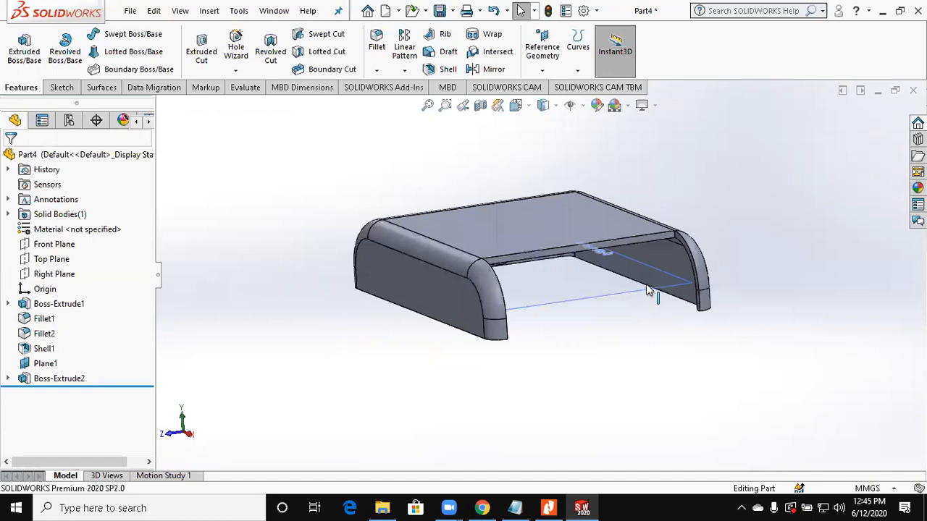
click(695, 250)
click(702, 246)
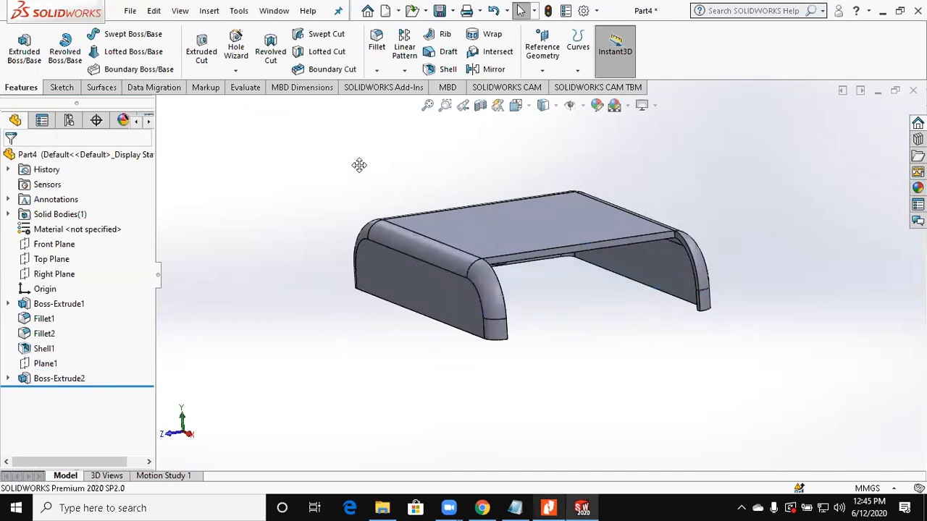
Step: Check the countersunk hole callout on the Assignment 8 drawing, then start a sketch on the Front Plane
click(549, 507)
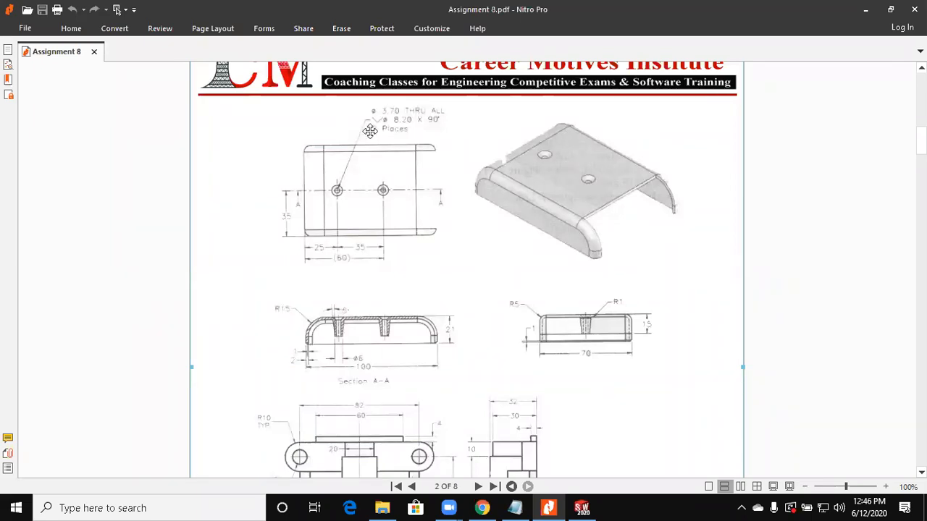
click(871, 12)
click(55, 244)
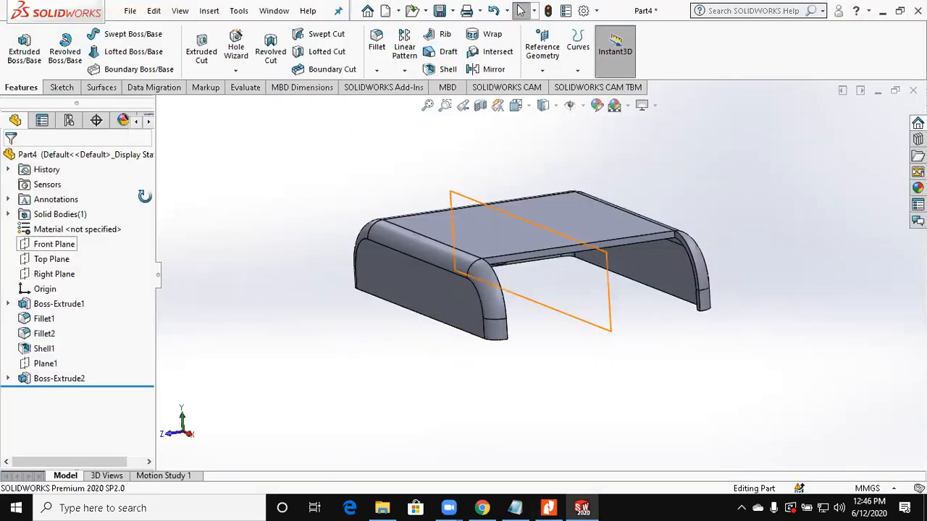
middle_drag(145, 196, 235, 265)
click(51, 86)
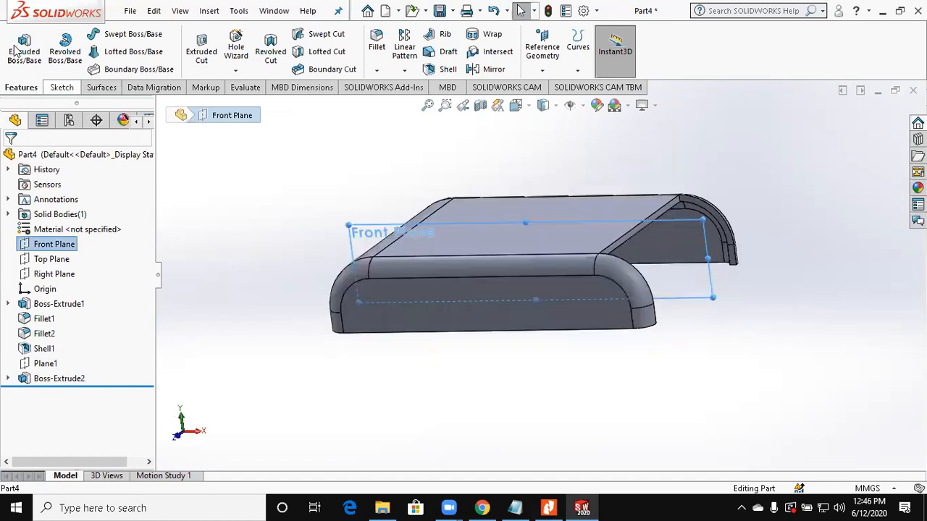
click(15, 50)
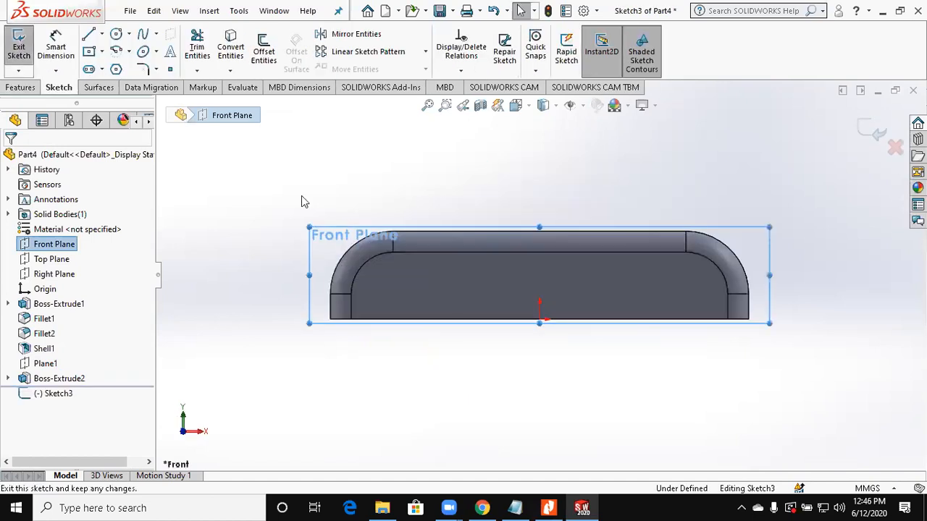
Step: Section the cover at the Front Plane and convert the tapered boss's lower edge into the sketch
click(480, 105)
click(4, 159)
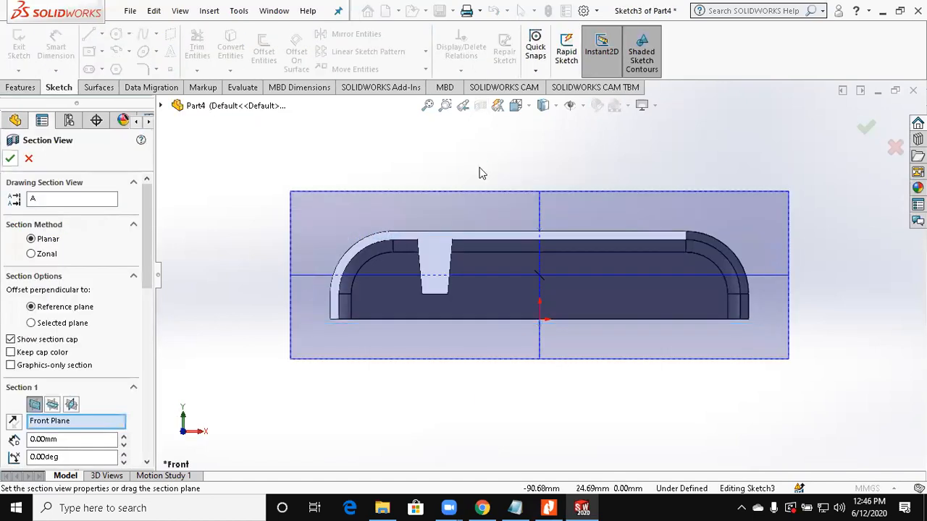
scroll(485, 273, down, 2)
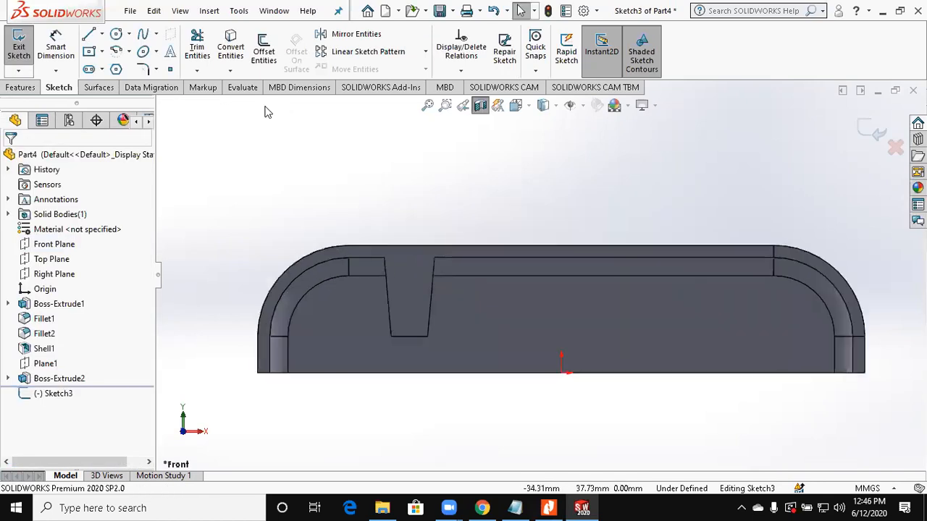
click(101, 34)
click(92, 55)
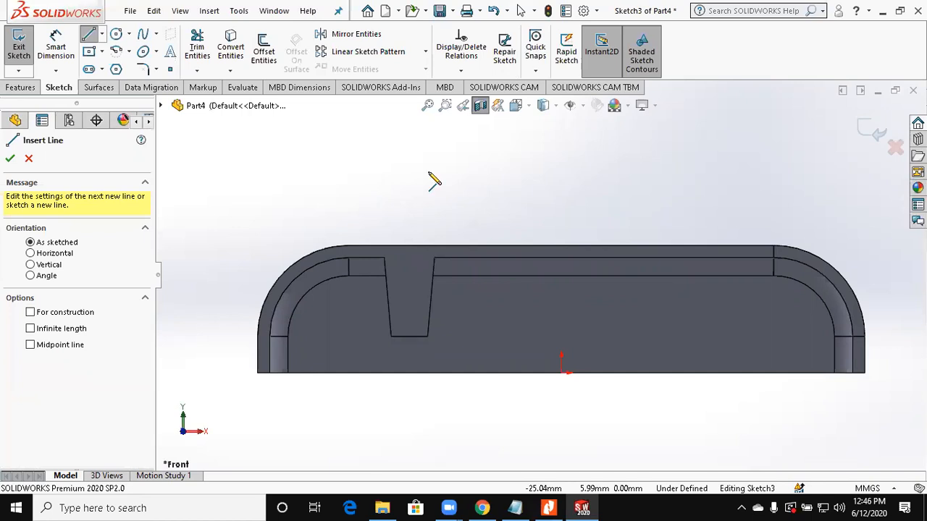
scroll(439, 176, down, 2)
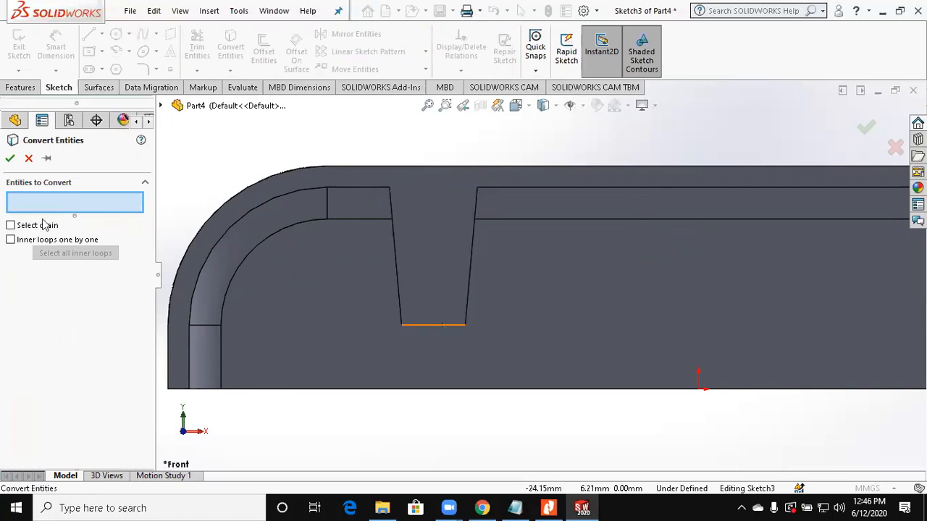
click(443, 324)
key(Return)
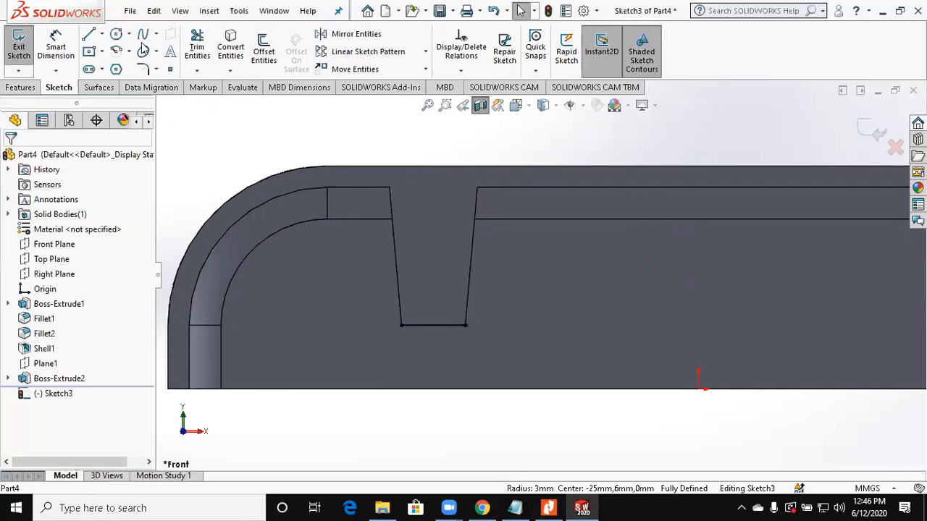
Step: Draw the closed half-profile of the countersunk hole from the boss's lower edge to the cover's top face, trimming the leftover lower edge
key(l)
click(433, 325)
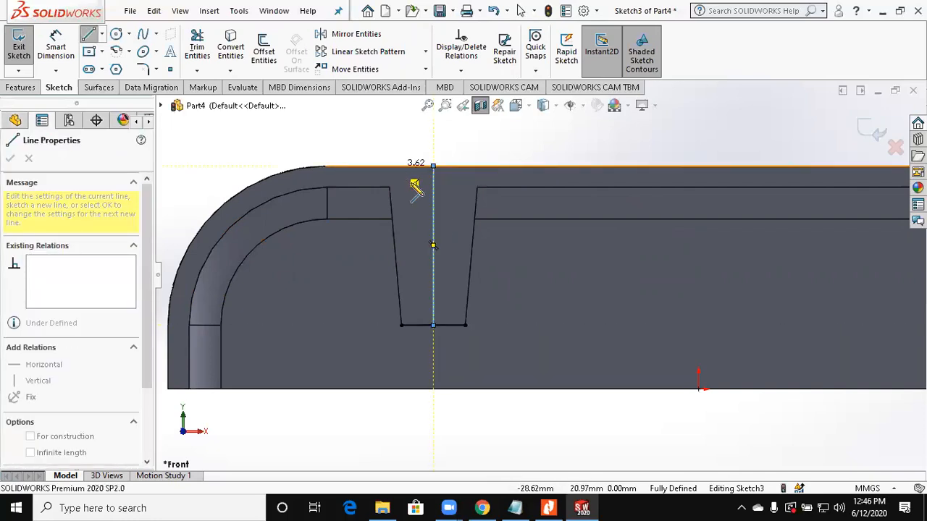
click(418, 185)
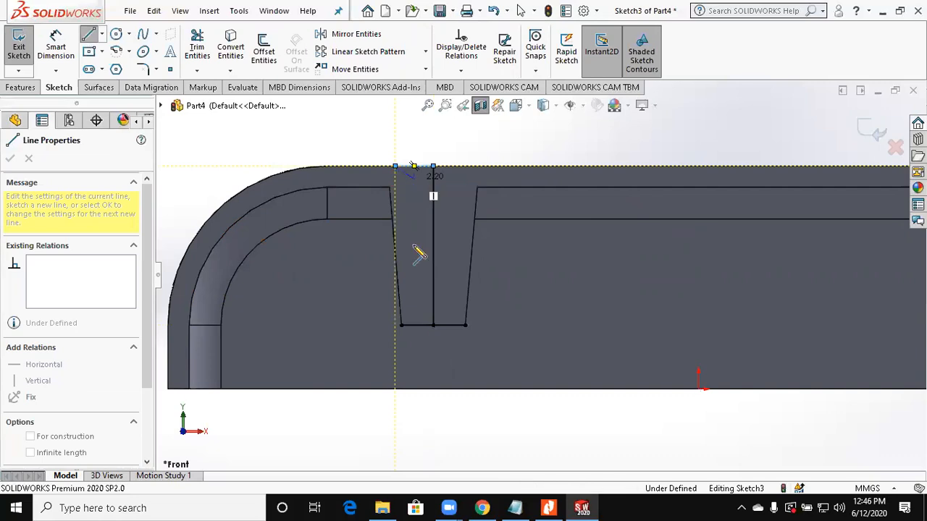
click(413, 325)
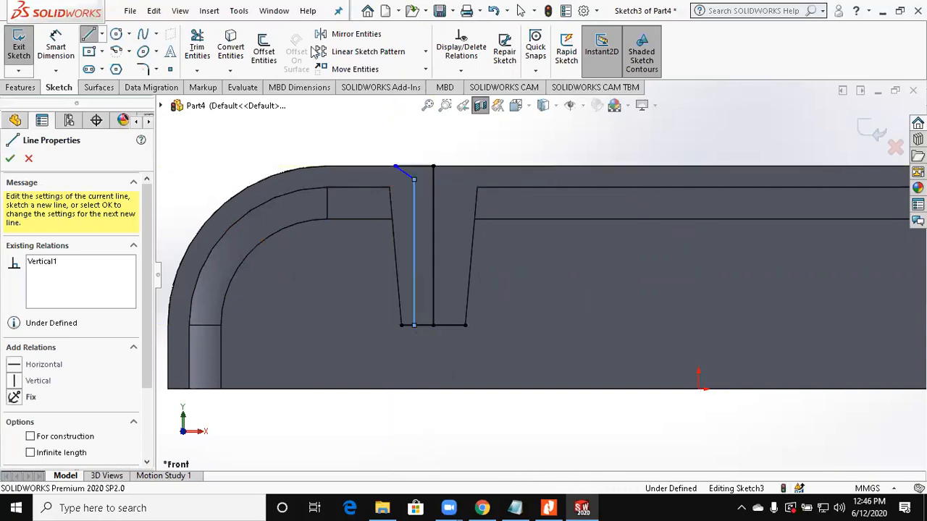
click(197, 46)
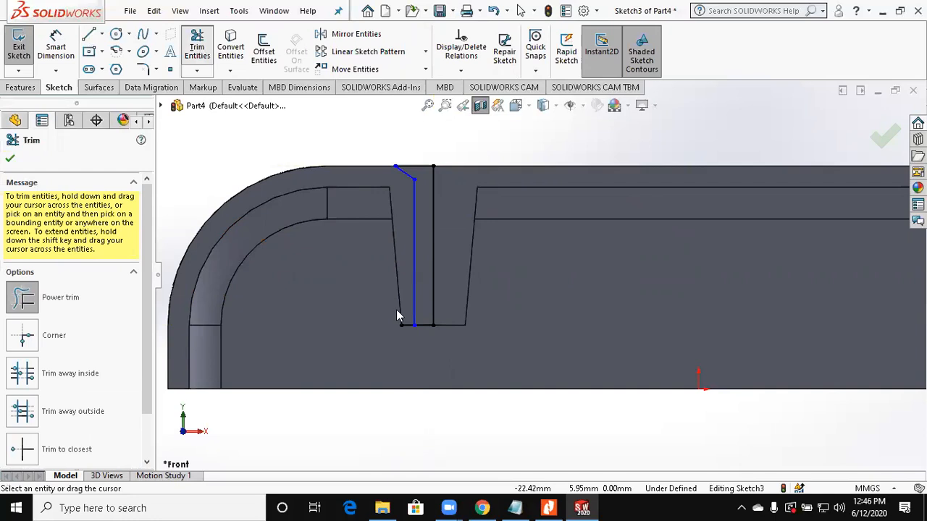
drag(406, 347, 418, 317)
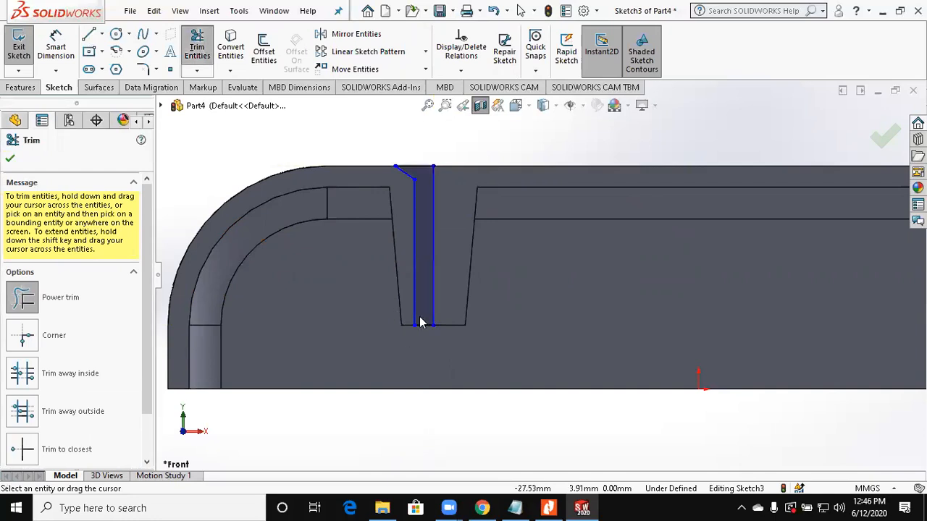
key(Escape)
Step: Dimension the countersink's half-width from its outer corner to the profile's long vertical line as 8.2/2 (4.10 mm)
click(415, 276)
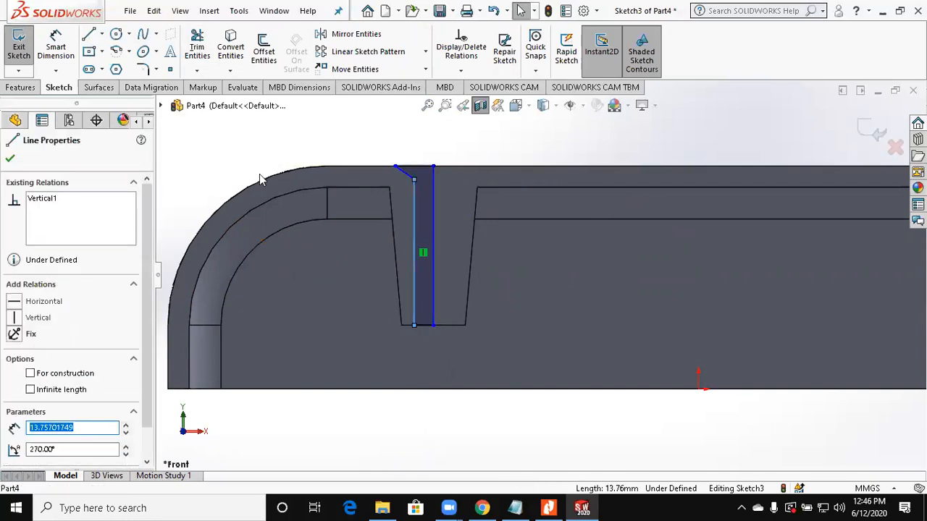
click(56, 46)
scroll(192, 151, down, 1)
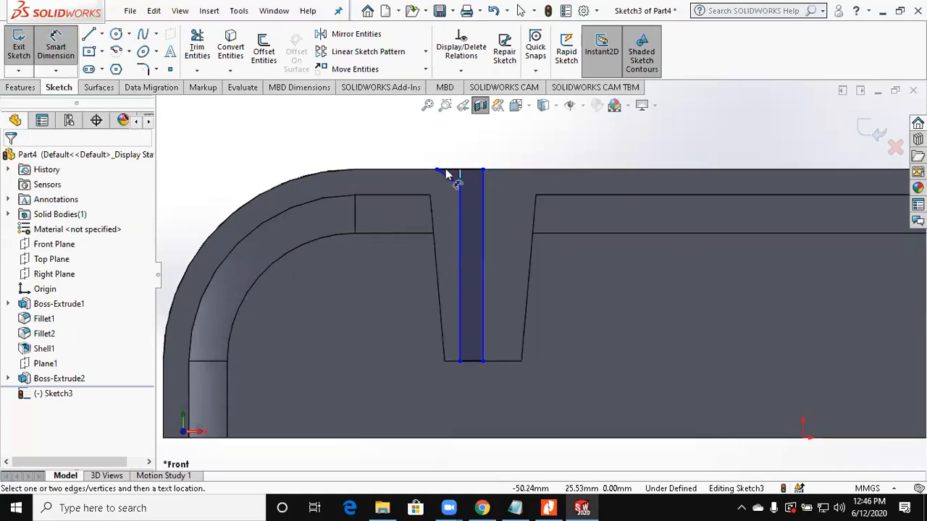
click(438, 171)
click(483, 180)
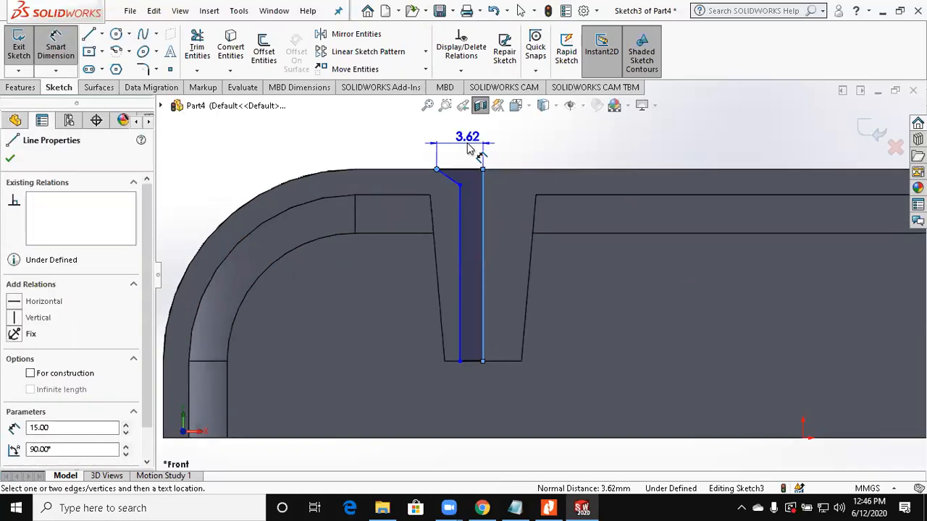
click(468, 147)
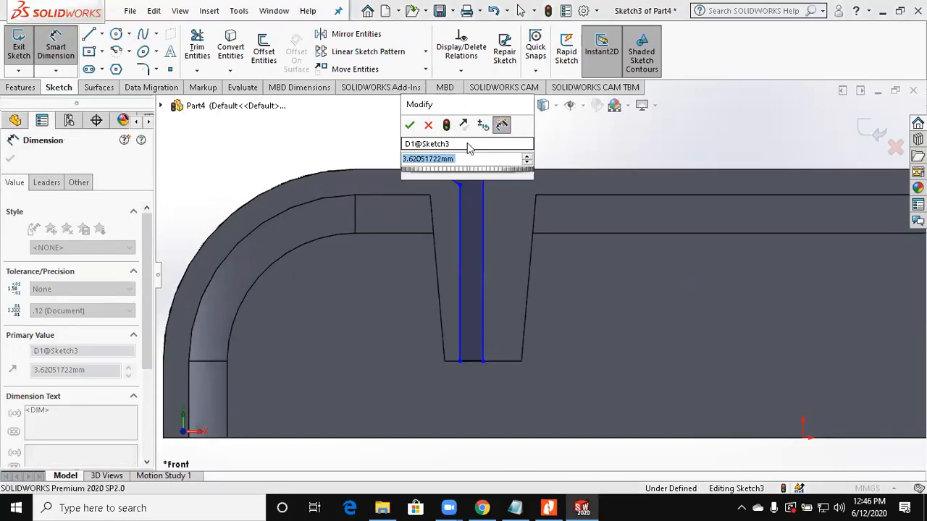
text(8.2/)
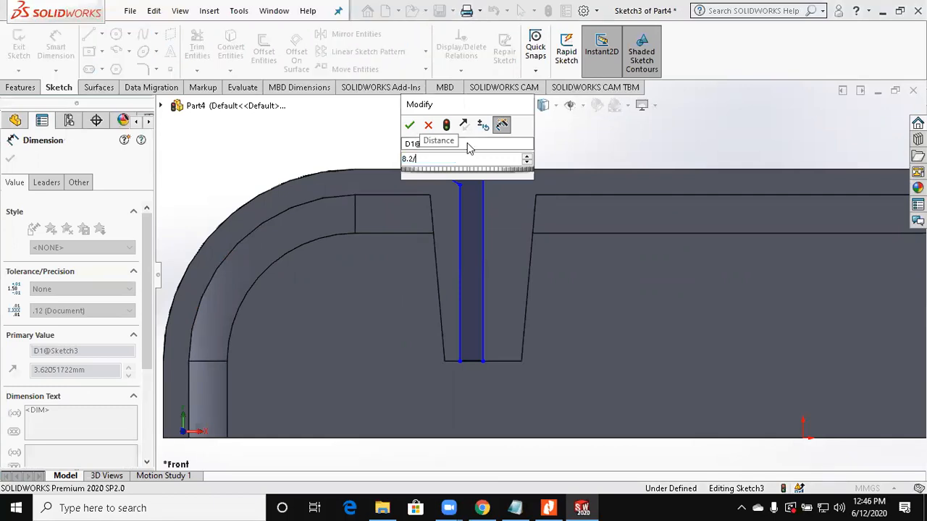
text(2)
key(Return)
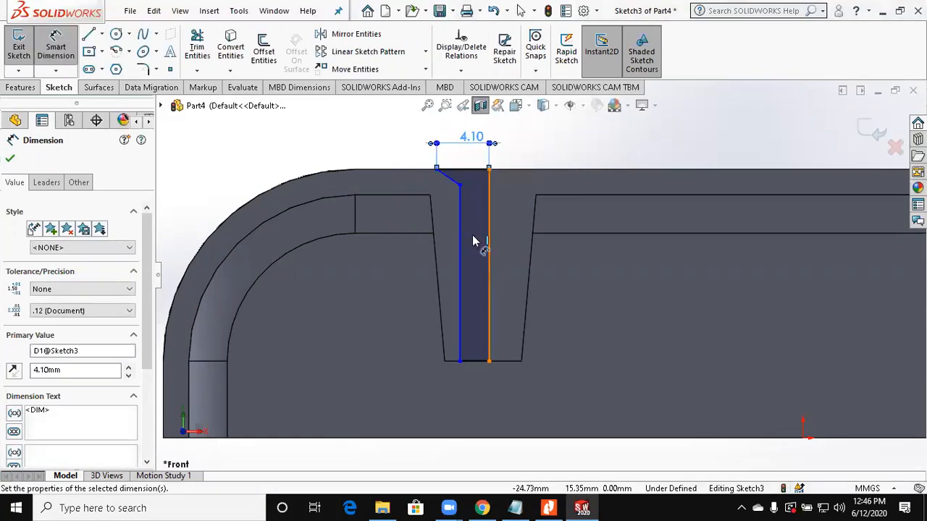
Step: Dimension the spacing between the profile's two vertical lines as 3.2/2 (1.60 mm) for the hole radius
click(489, 242)
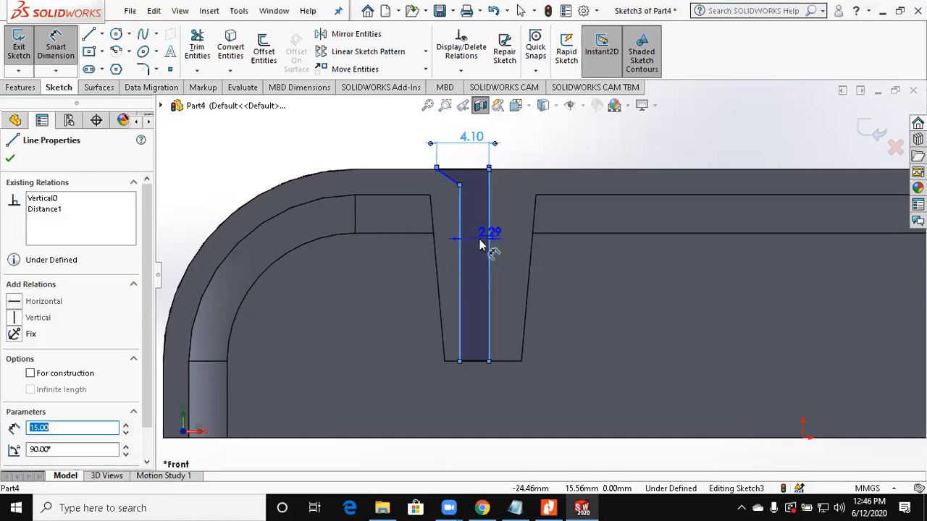
click(481, 240)
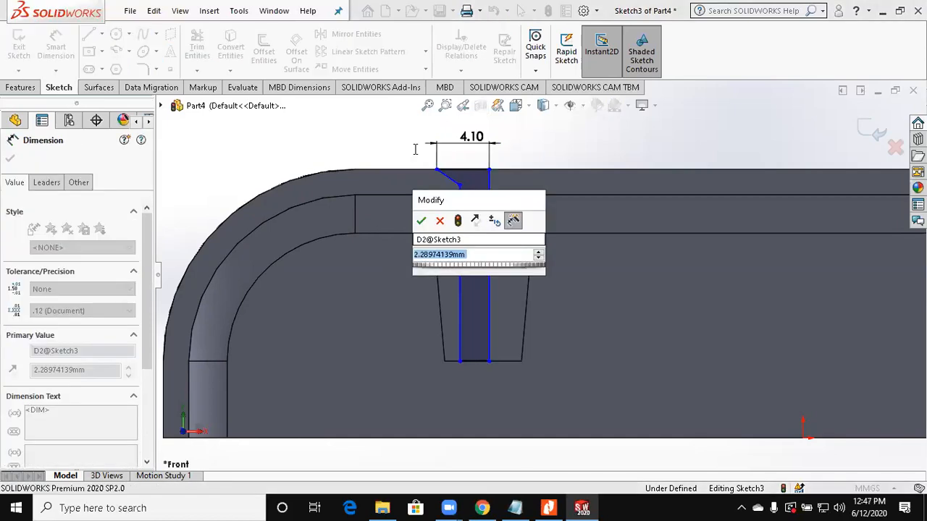
click(406, 110)
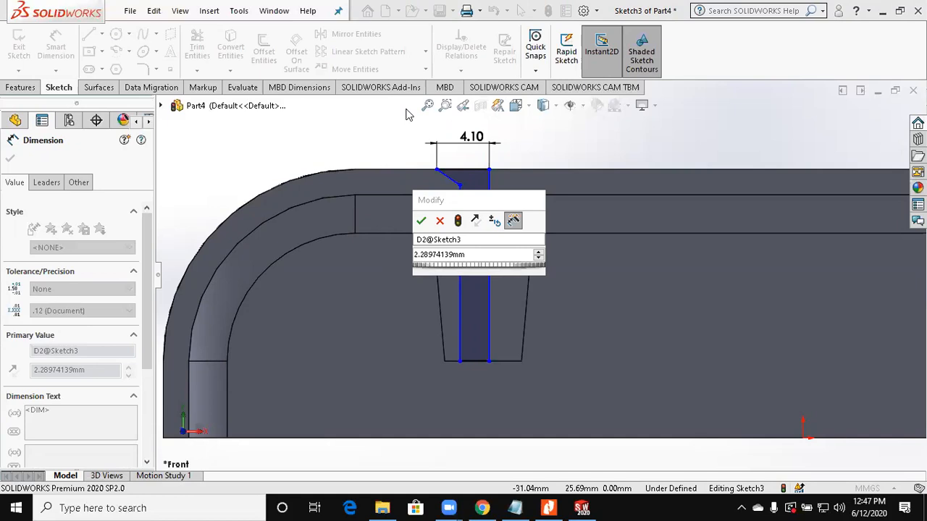
click(402, 253)
text(3.)
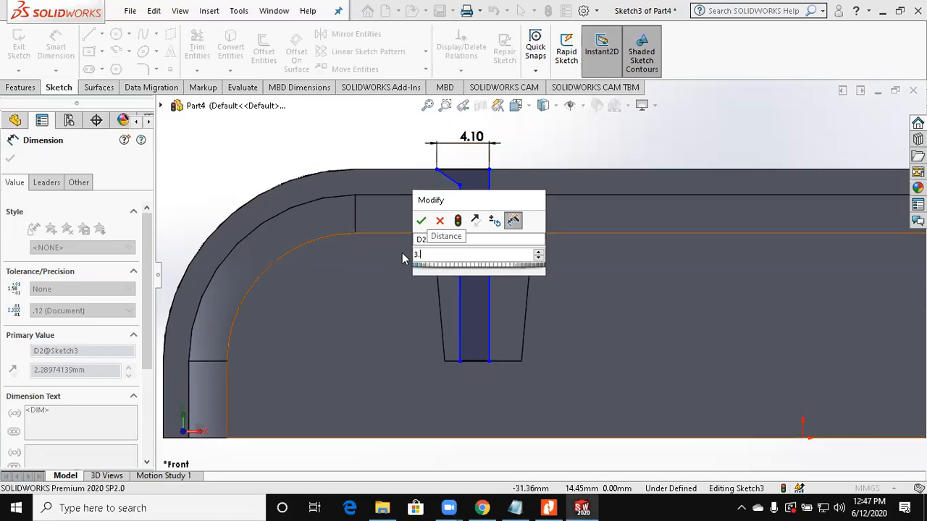
text(2/2)
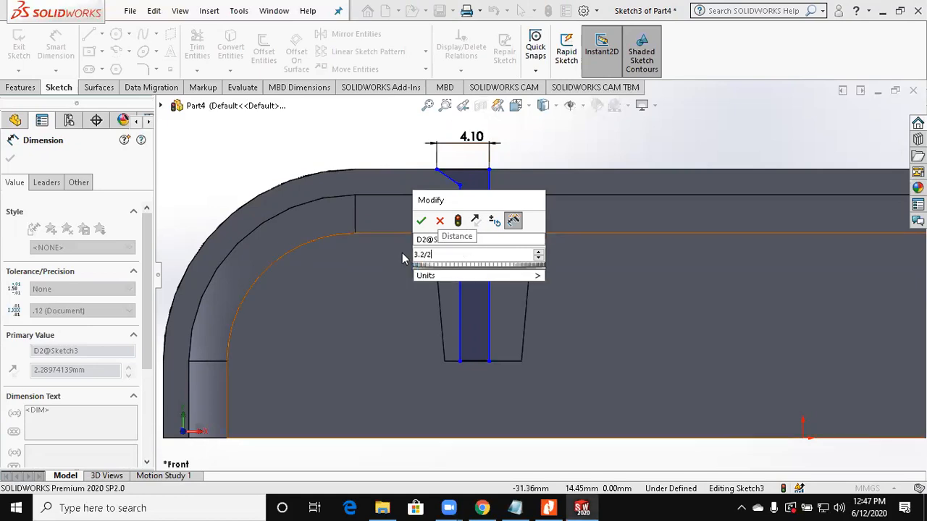
key(Return)
key(Escape)
Step: Convert the boss's full lower edge into the sketch and make it a construction line
scroll(441, 413, down, 2)
drag(517, 338, 490, 355)
click(607, 420)
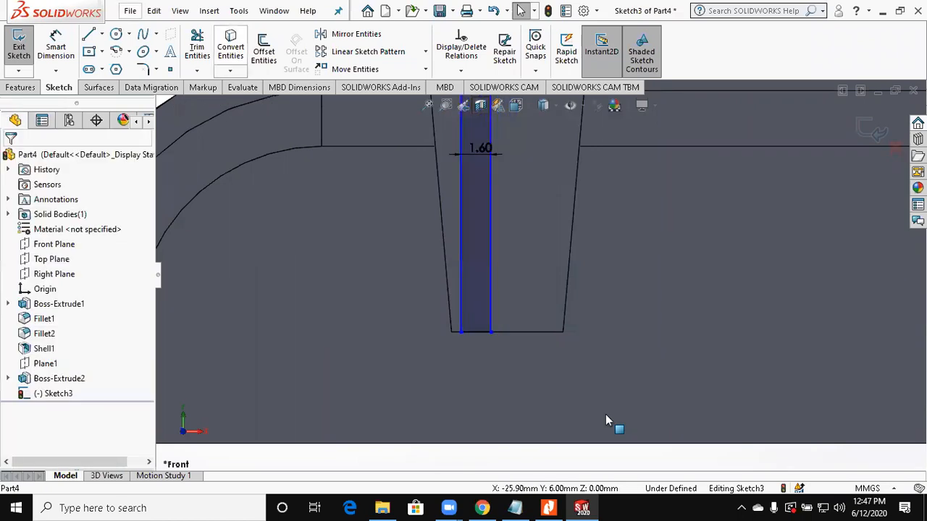
click(533, 331)
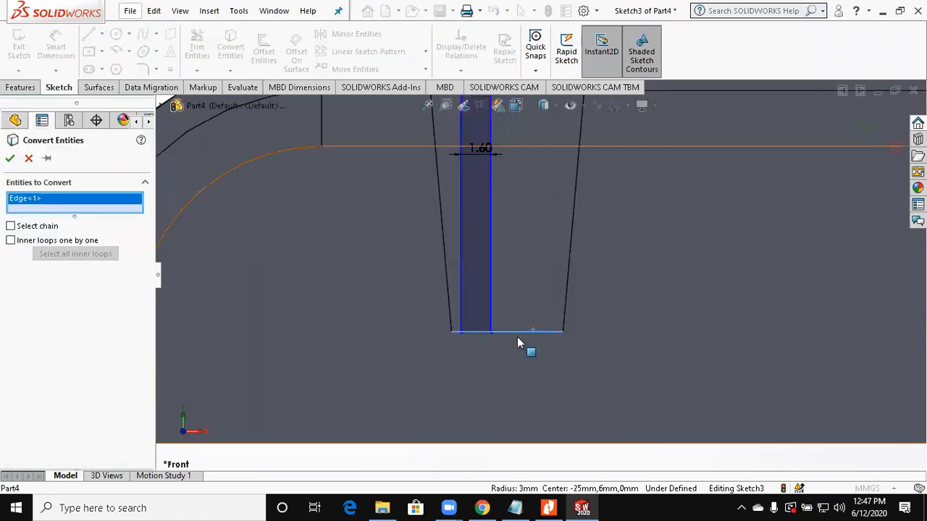
key(Return)
click(50, 378)
Step: Draw a short vertical centerline downward from the midpoint of the boss's lower edge
click(101, 34)
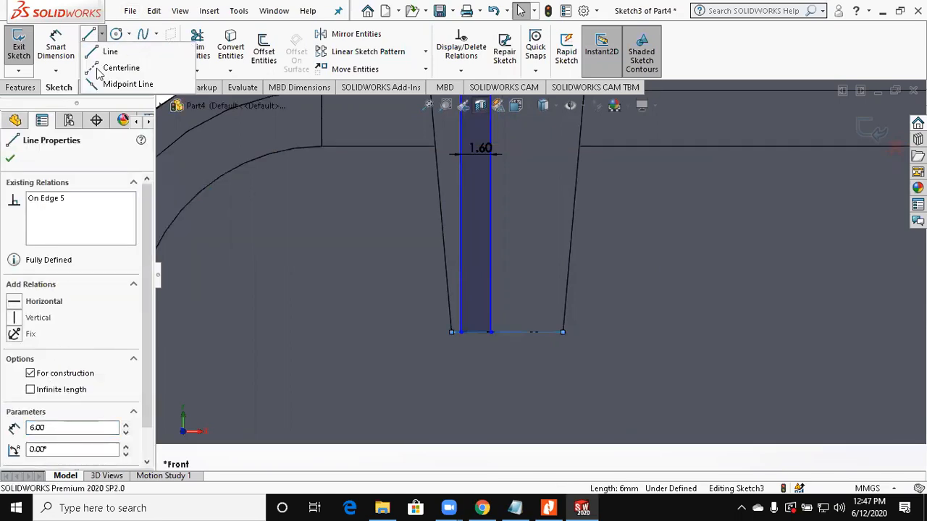
click(119, 68)
click(507, 333)
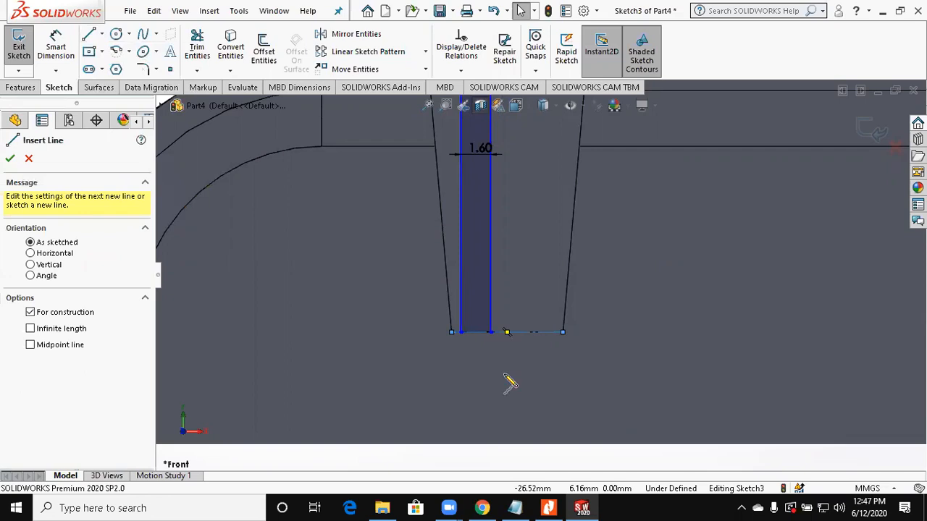
key(Escape)
Step: Apply a vertical relation to the profile's axis line and the centerline, and merge their adjacent endpoints at the boss's midpoint
click(491, 316)
ctrl+click(507, 348)
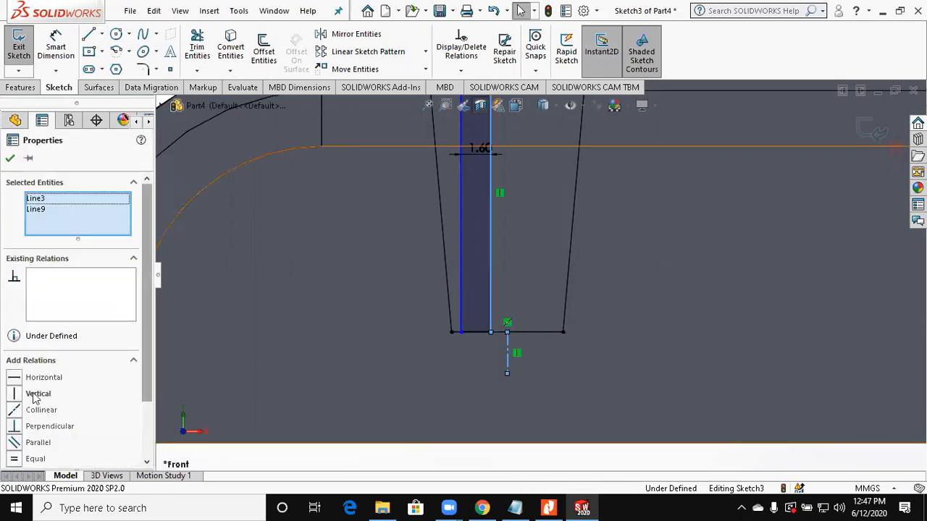
click(35, 394)
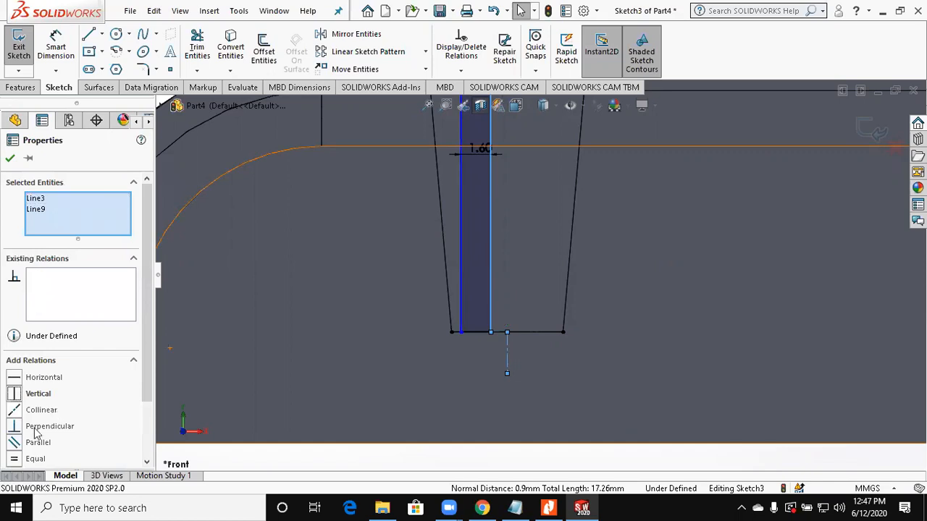
key(Escape)
click(506, 332)
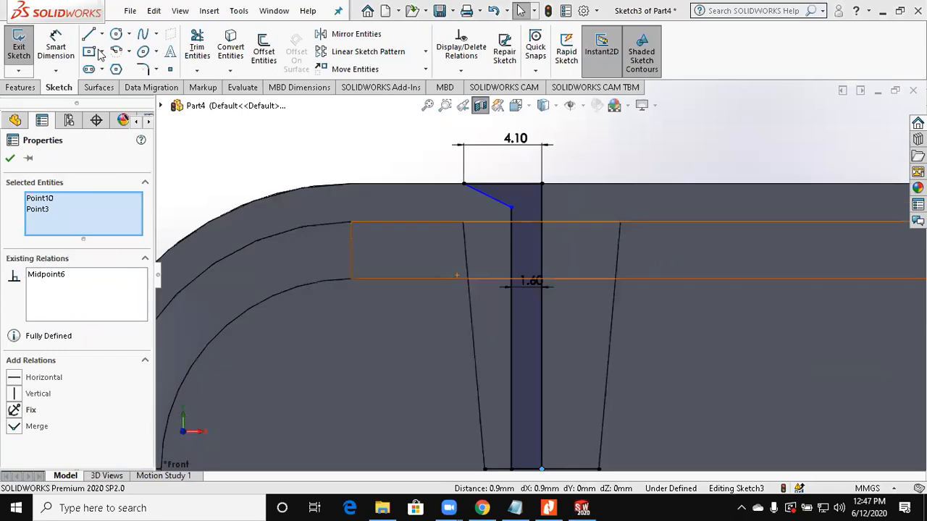
Step: Dimension the angle between the countersink's sloped line and the profile's axis line as 45°
click(56, 47)
click(490, 198)
click(541, 196)
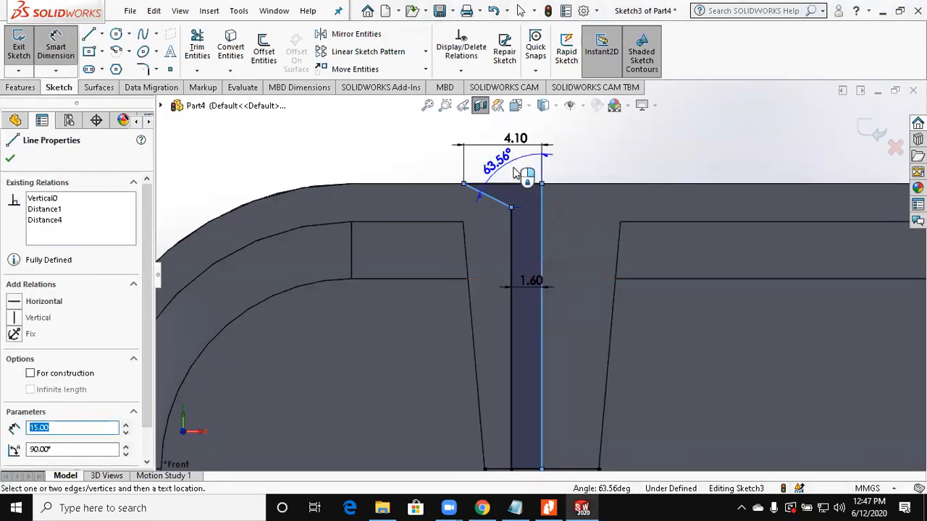
click(514, 168)
text(45)
key(Return)
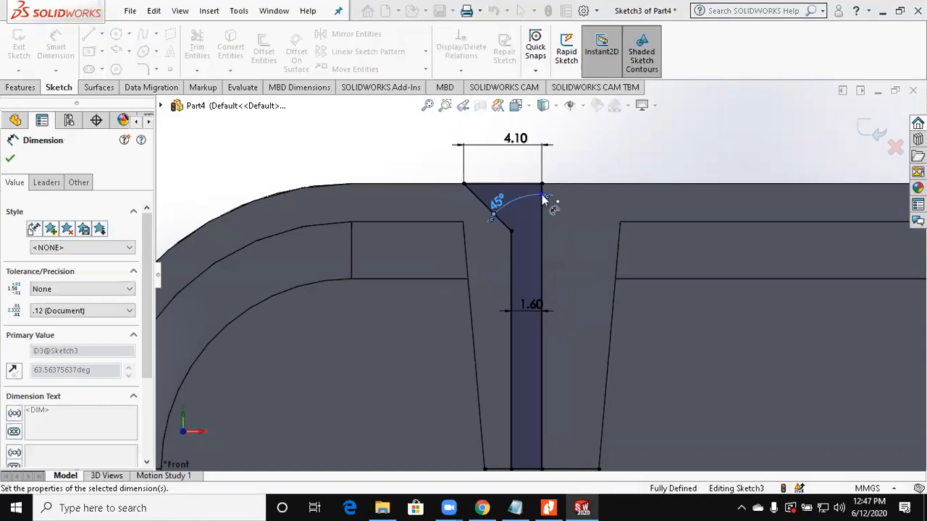
key(Escape)
Step: Revolve-cut the countersink profile 360° about its vertical axis line to form the countersunk hole through the boss
scroll(576, 311, up, 1)
mouse_move(577, 312)
middle_down()
mouse_move(554, 323)
mouse_move(535, 385)
mouse_move(517, 314)
middle_up()
click(20, 89)
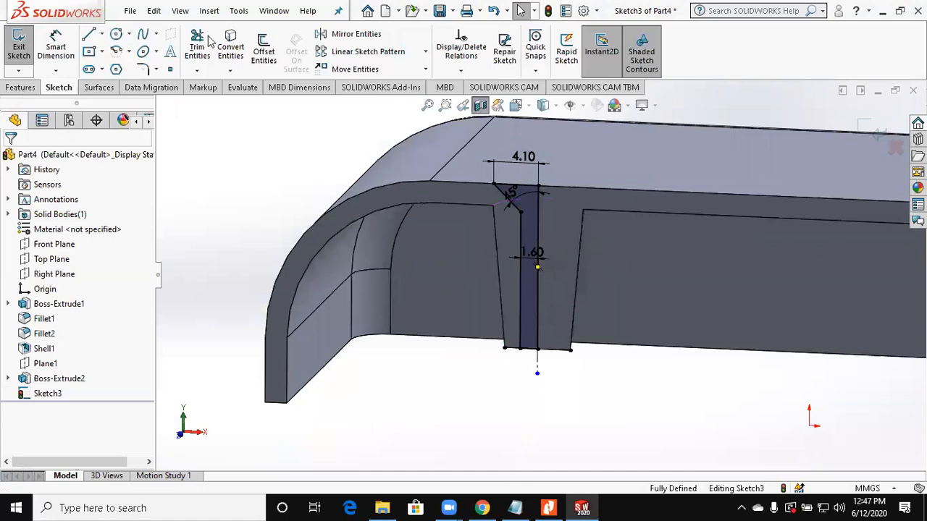
click(270, 55)
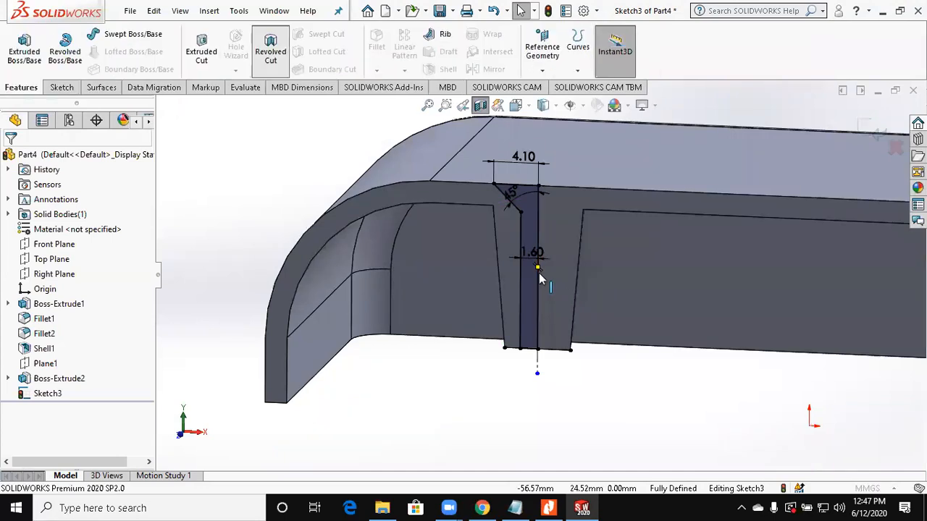
click(538, 293)
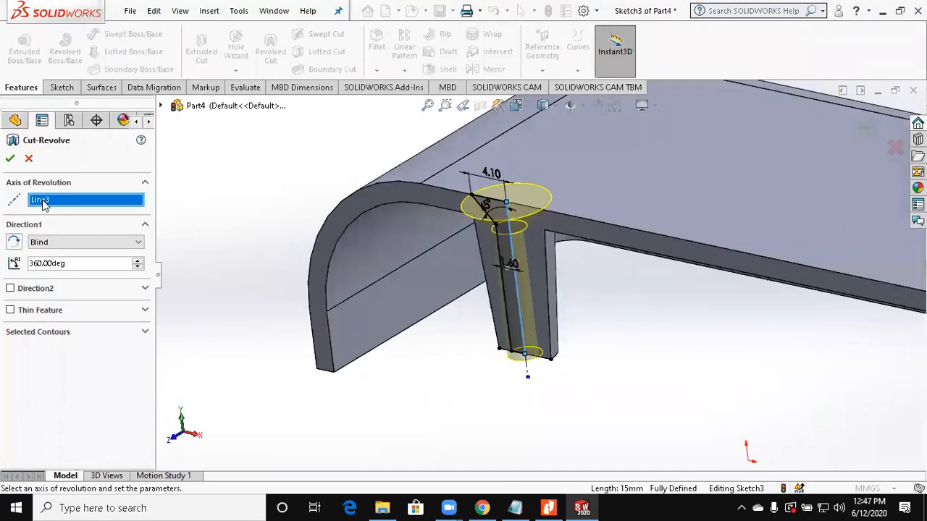
click(10, 158)
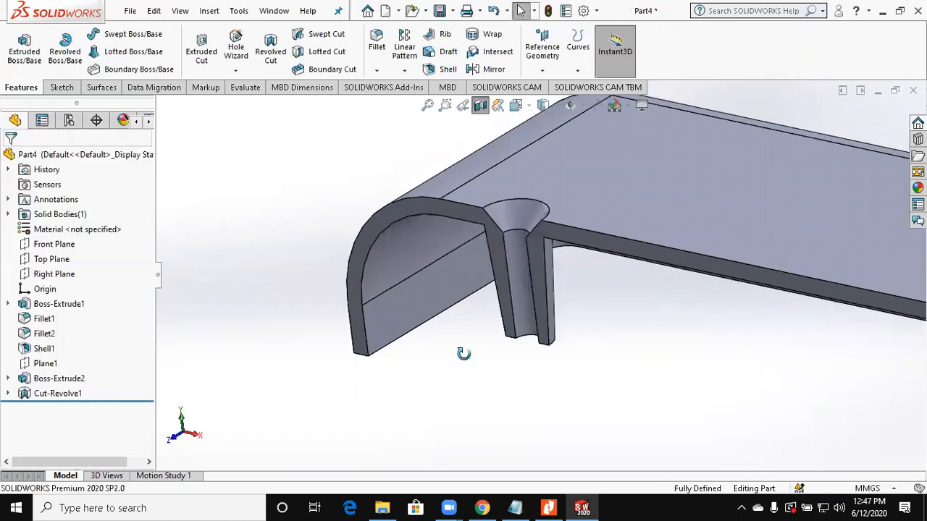
middle_drag(456, 387, 622, 376)
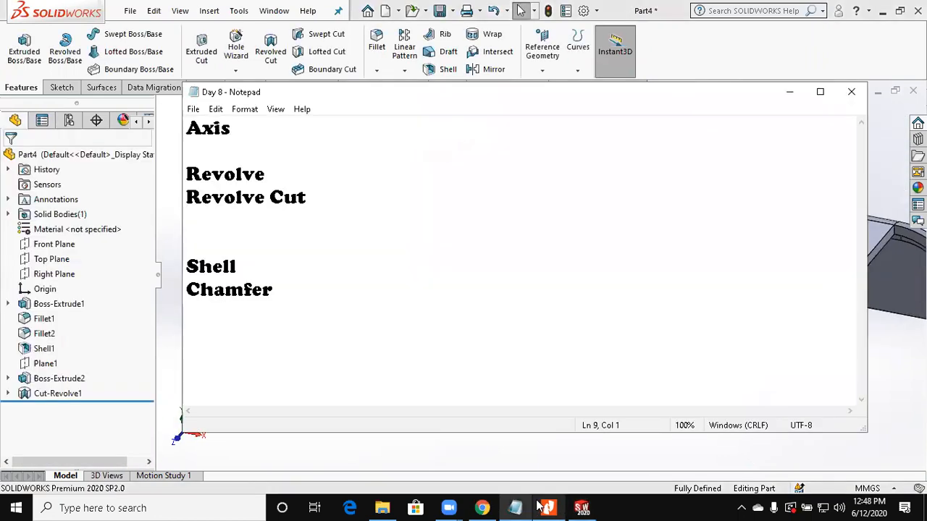
Step: Switch to the Assignment 8 PDF in Nitro Pro to consult the cover drawing's hole and boss layout
click(549, 508)
click(548, 508)
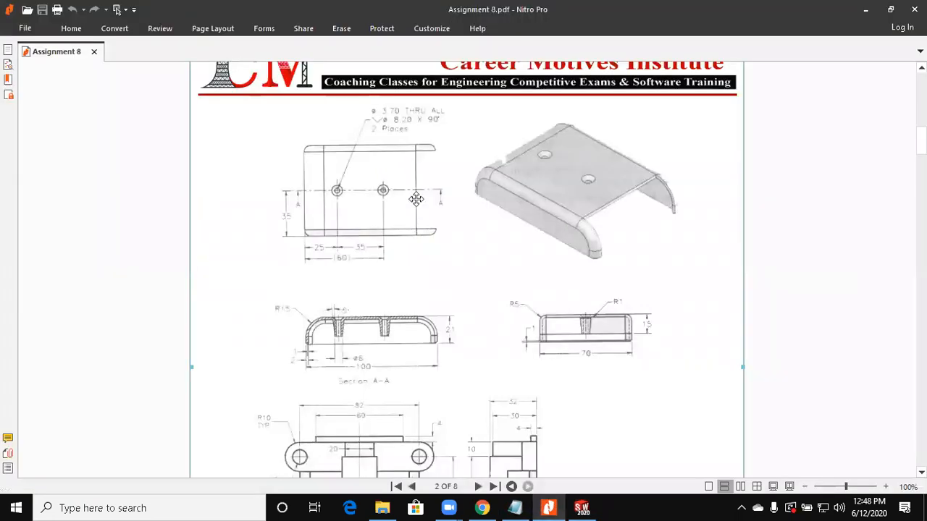
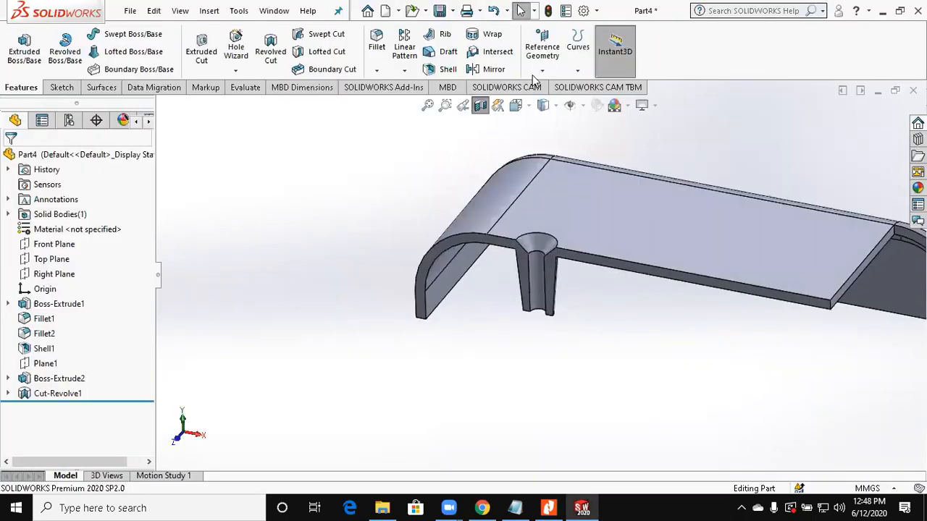
Step: Back in SOLIDWORKS, create a reference plane offset 25+35/2 mm (42.5 mm) inward from the cover's outer end face
click(537, 72)
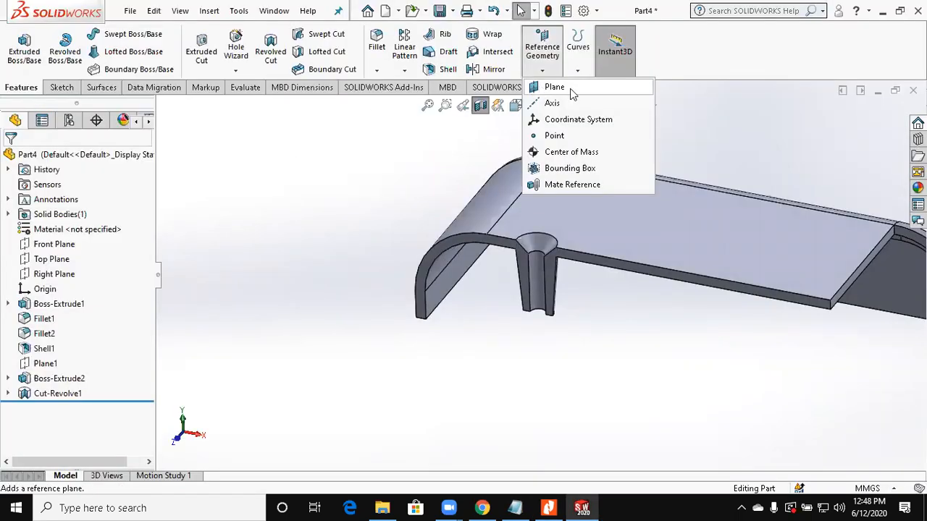
click(570, 88)
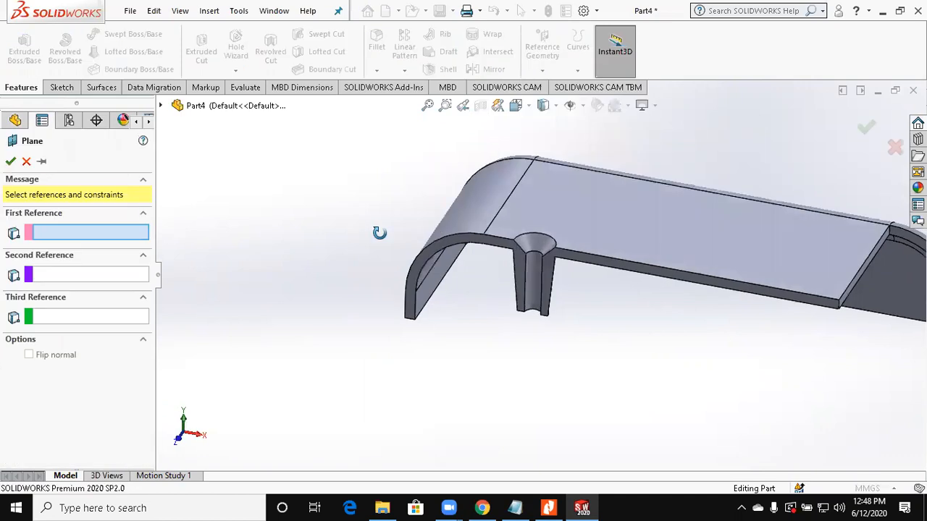
middle_drag(385, 282, 352, 288)
click(385, 283)
click(51, 351)
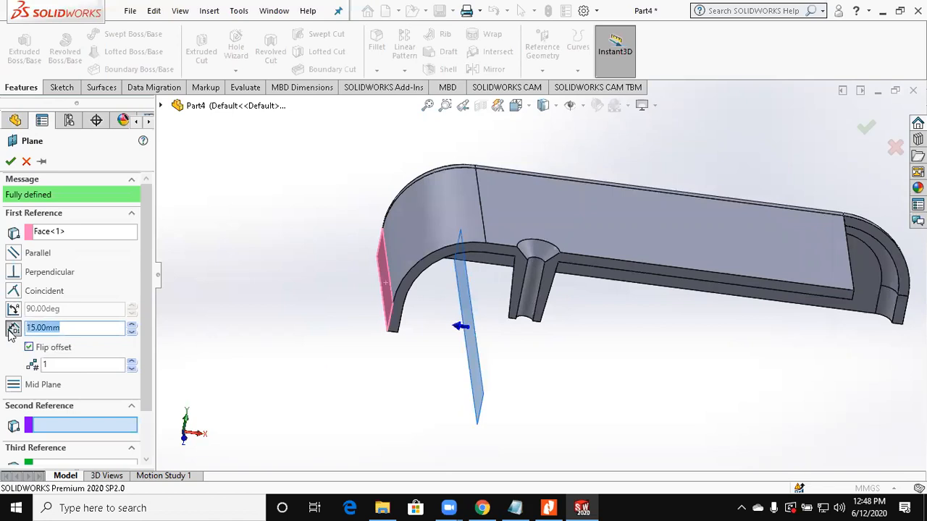
text(25)
text(-)
text(35)
text(/2)
key(Return)
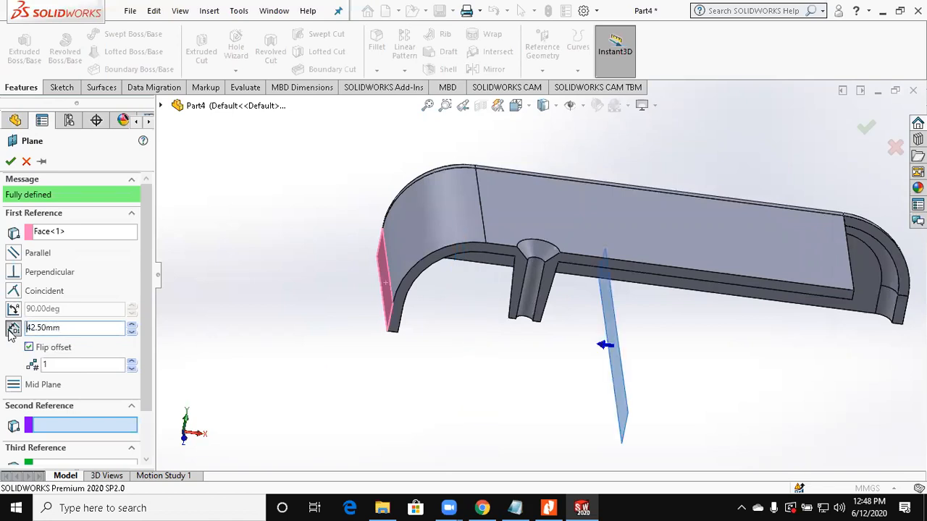
middle_drag(236, 348, 219, 338)
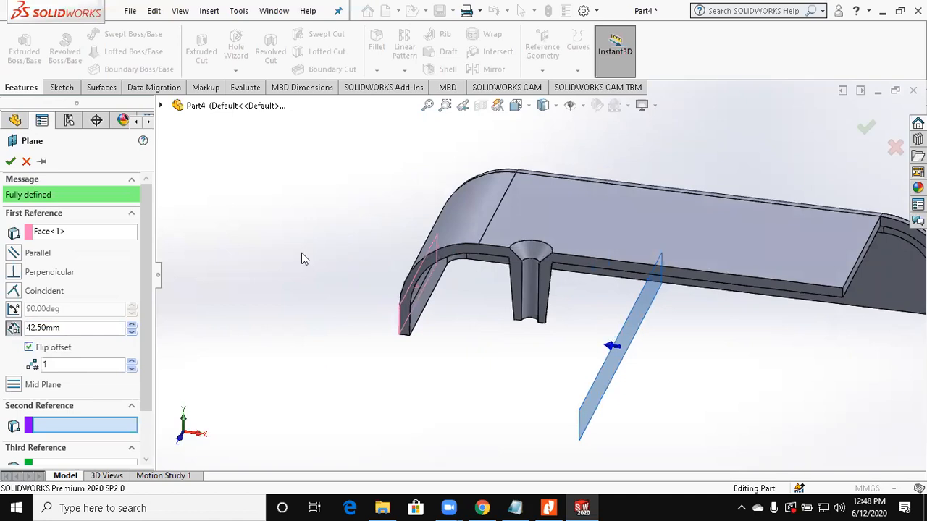
key(Return)
click(309, 273)
Step: Mirror the drafted boss (Boss-Extrude2) and its countersunk hole (Cut-Revolve1) about the new offset plane
scroll(311, 273, up, 2)
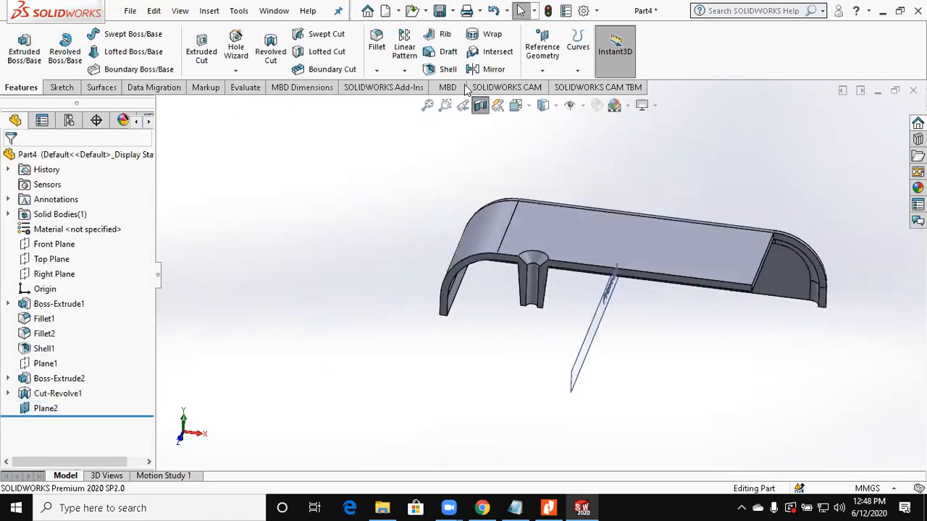
click(484, 69)
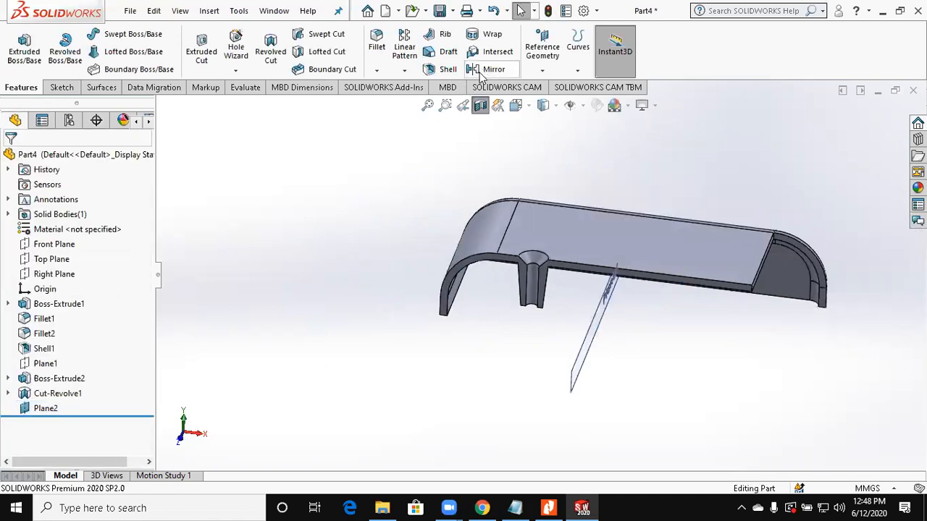
click(592, 330)
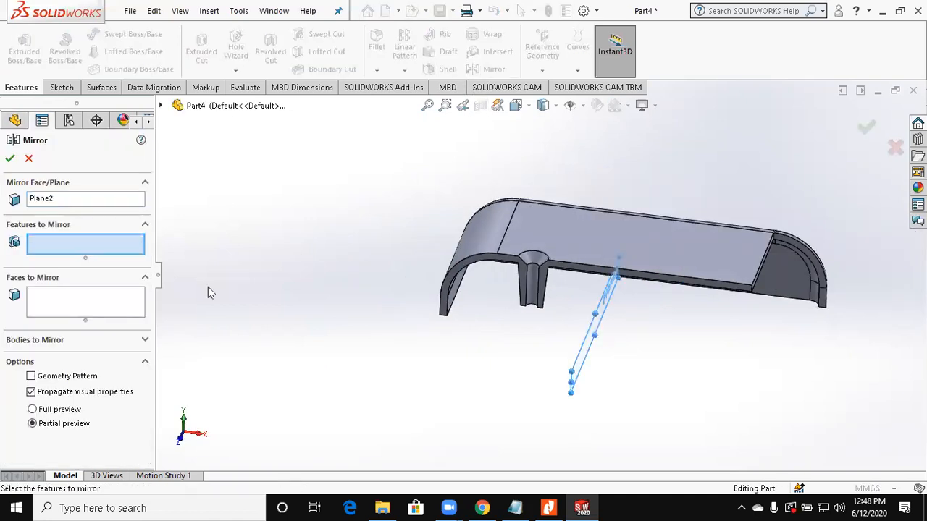
click(162, 107)
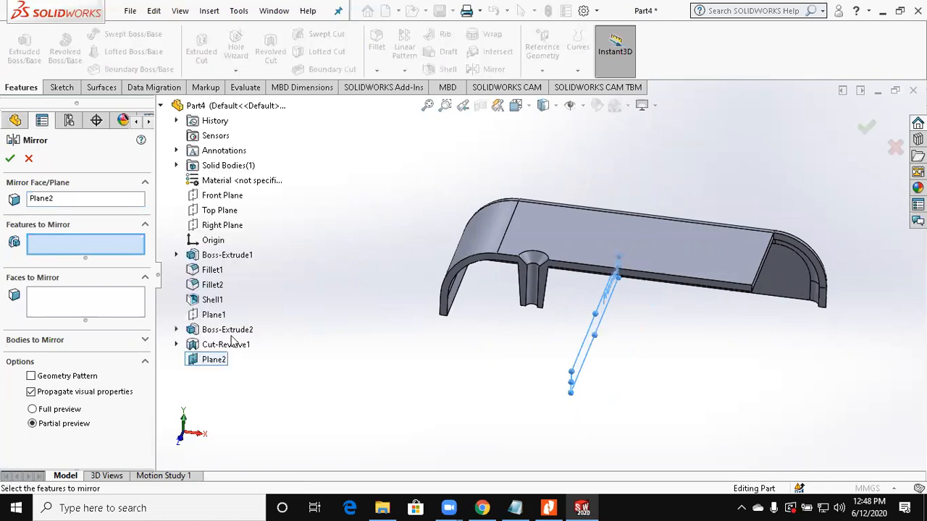
click(227, 332)
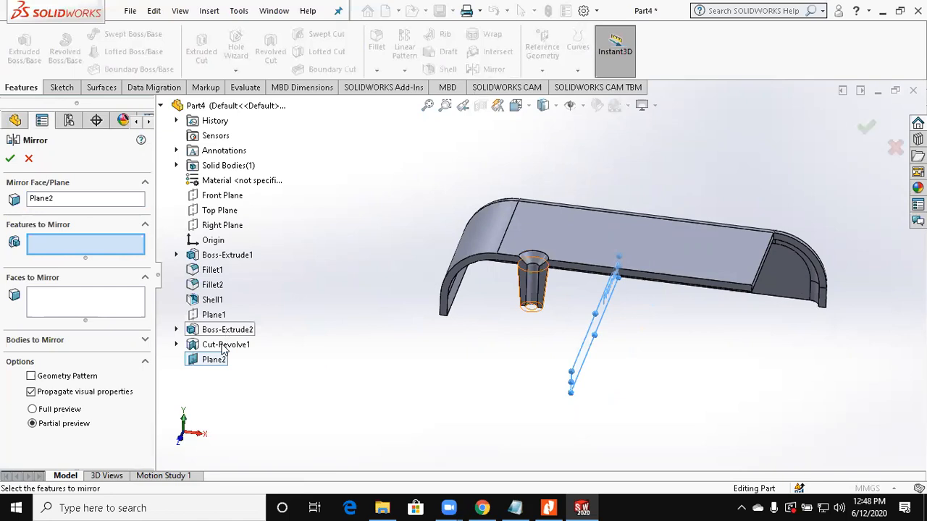
click(225, 348)
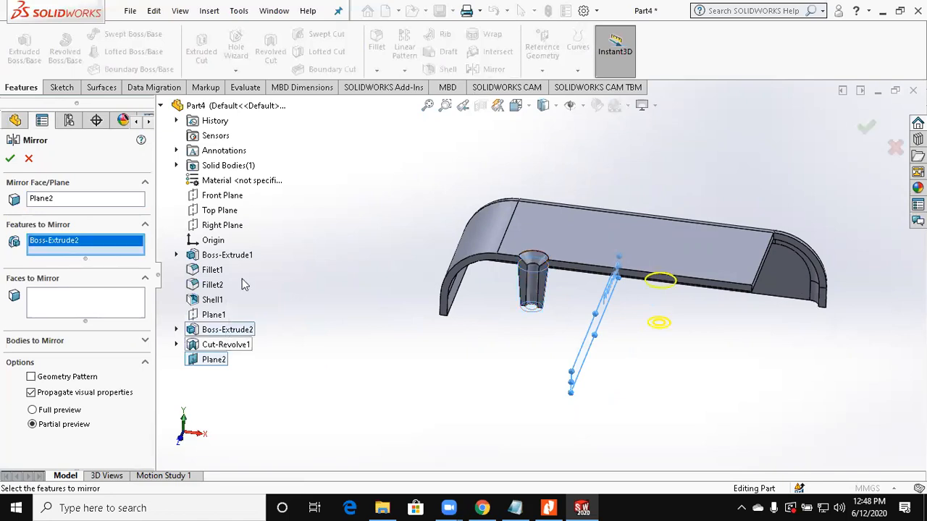
click(11, 161)
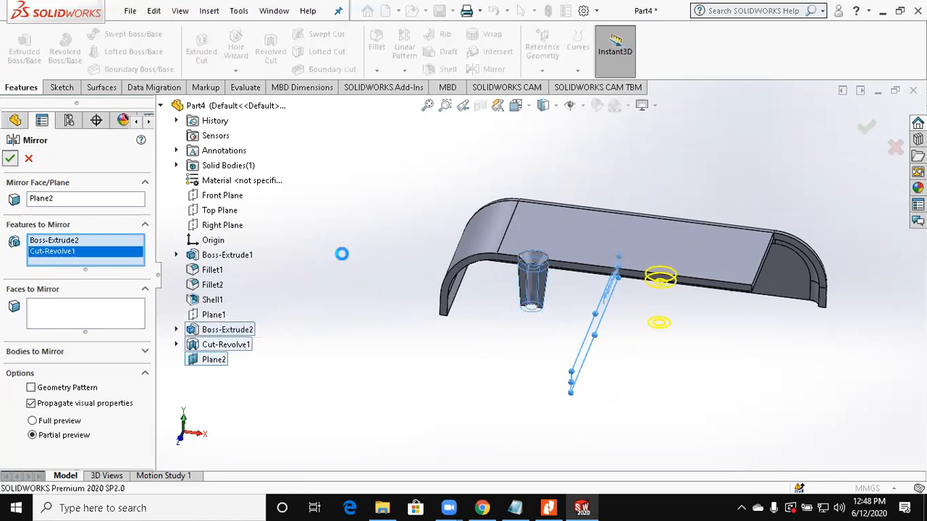
Step: Hide the mirror plane and turn off the section view to show the whole cover
middle_drag(317, 234, 572, 347)
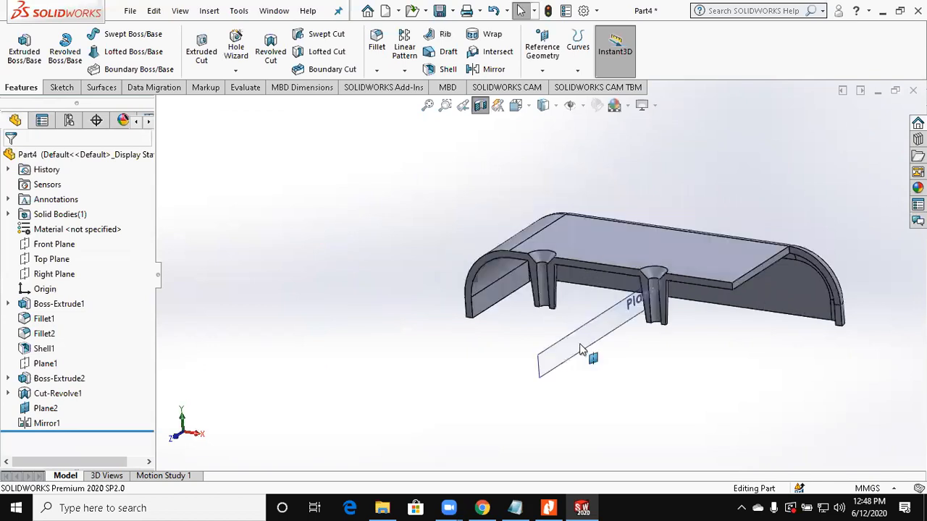
click(594, 341)
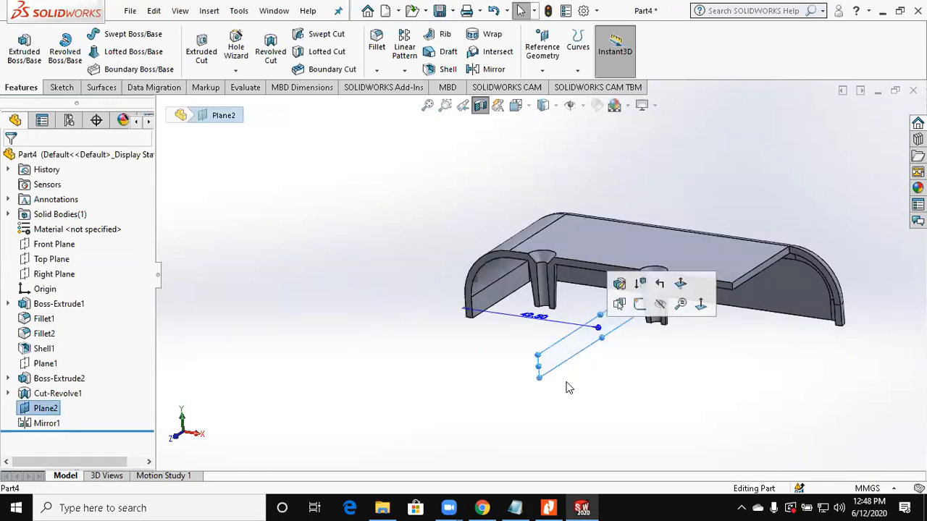
click(568, 387)
scroll(441, 249, up, 2)
middle_drag(309, 314, 372, 349)
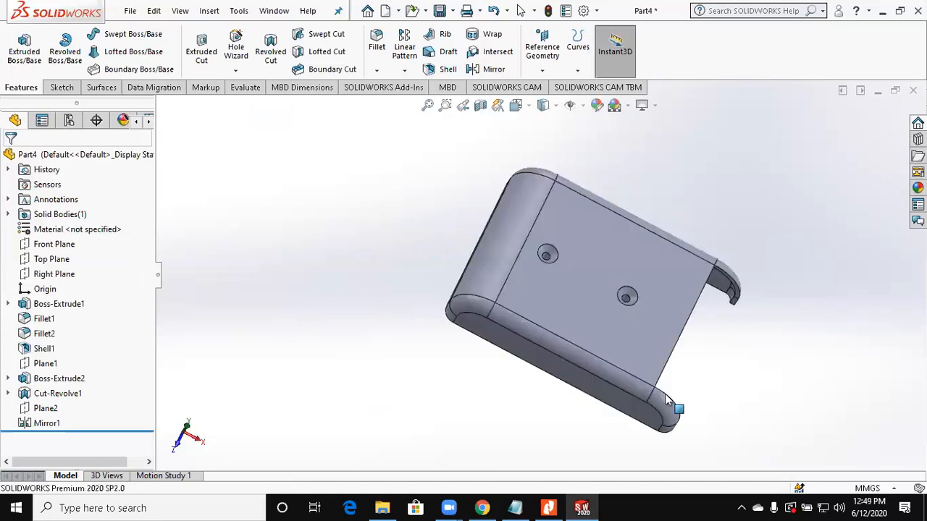
Step: Inspect the cover's open-end corner and consult the Assignment 8 PDF in Nitro Pro for the rim detail
middle_drag(666, 395, 660, 373)
scroll(655, 413, down, 3)
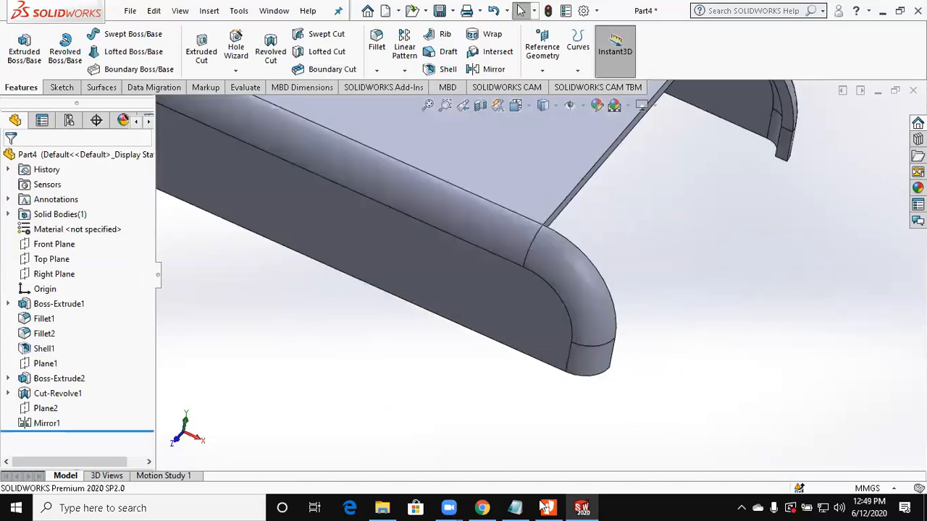
click(549, 507)
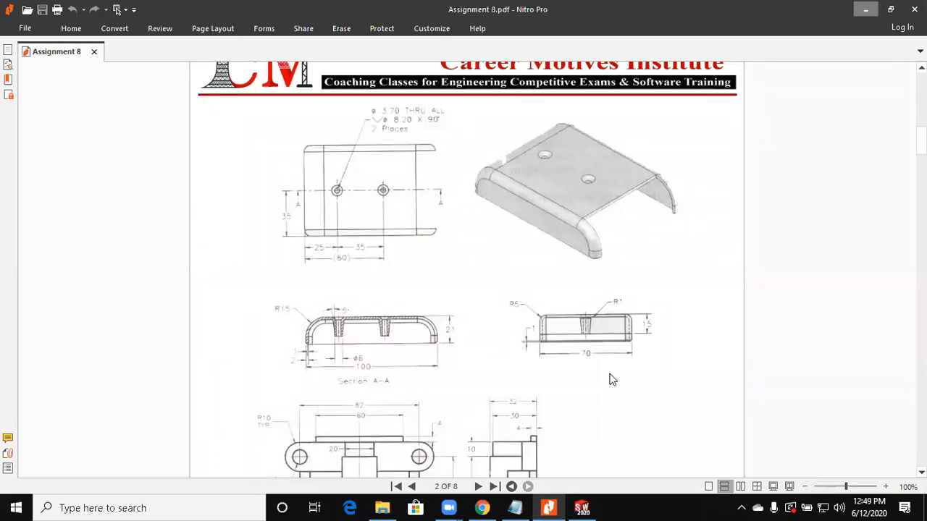
Step: Return to SOLIDWORKS and start a sketch on the cover's bottom rim face
click(582, 507)
middle_drag(502, 311, 509, 250)
click(509, 250)
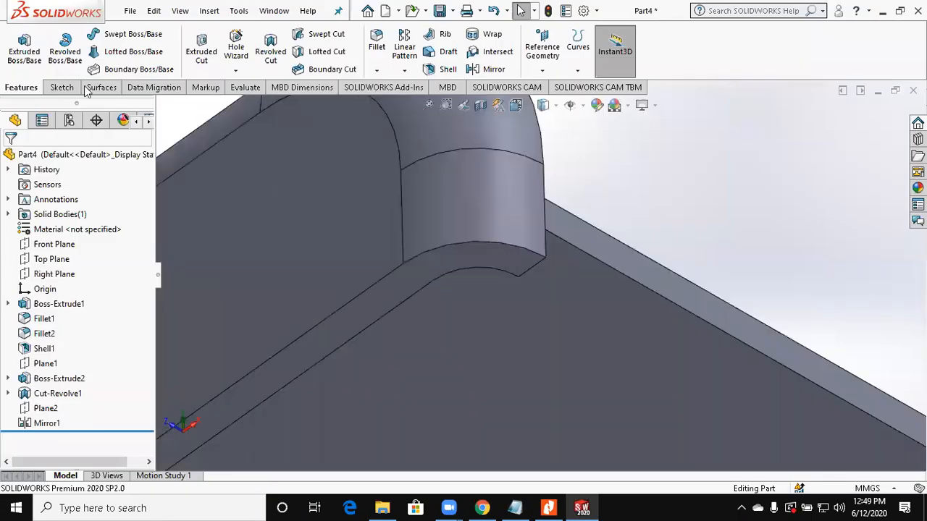
click(24, 57)
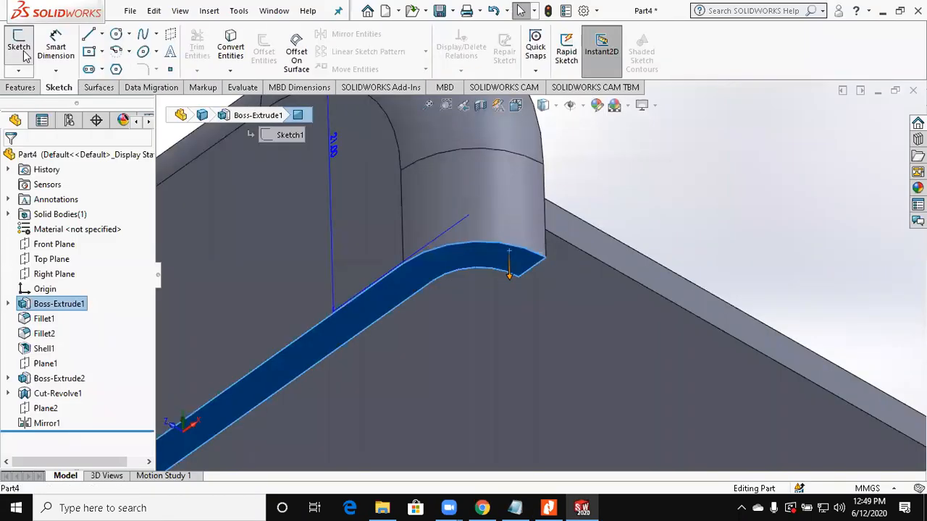
click(26, 57)
Step: With Convert Entities, select the outer rim edges of one long side, its two rounded ends and the closed end
click(232, 47)
scroll(663, 145, down, 2)
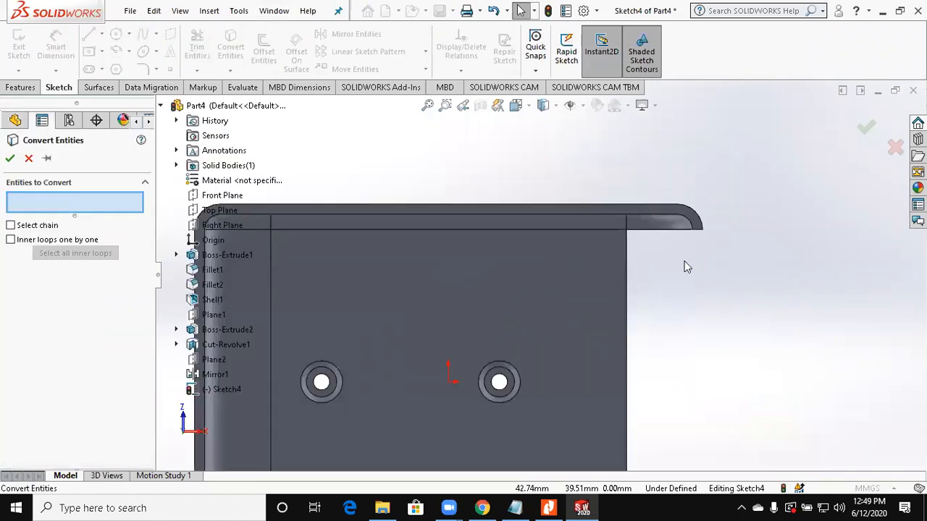
scroll(677, 248, down, 4)
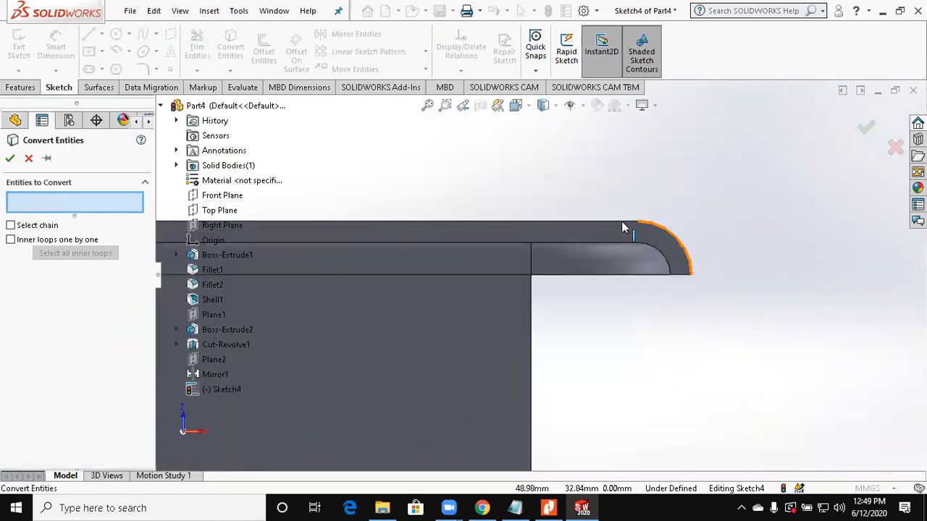
click(655, 222)
click(629, 222)
scroll(537, 277, up, 5)
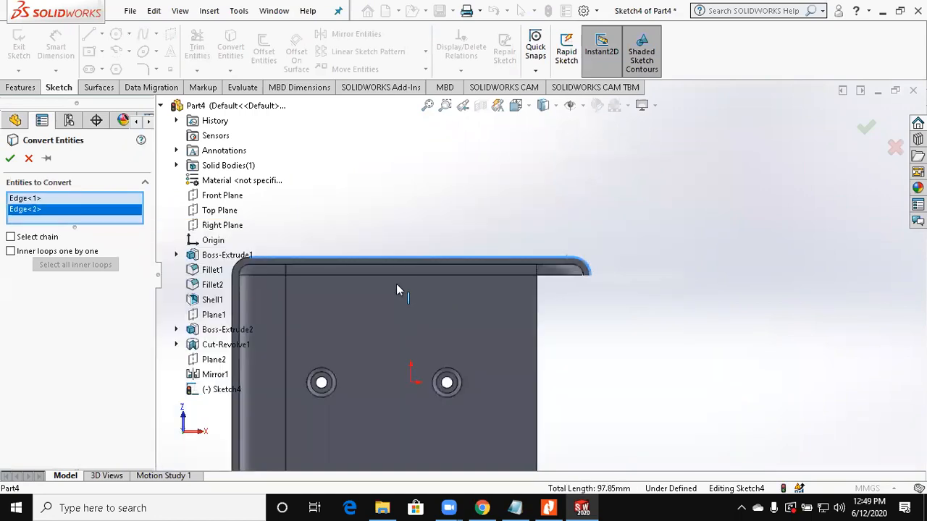
scroll(451, 235, down, 3)
click(456, 247)
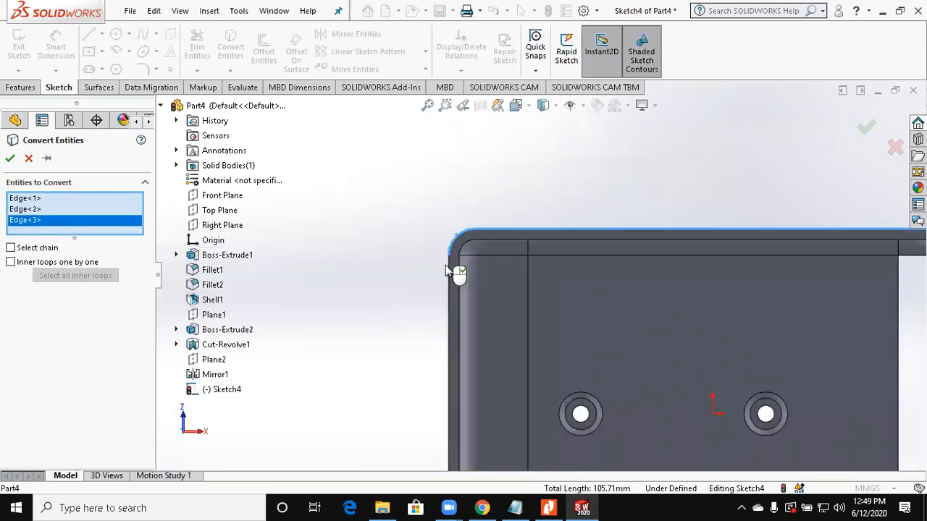
click(449, 280)
scroll(418, 282, up, 5)
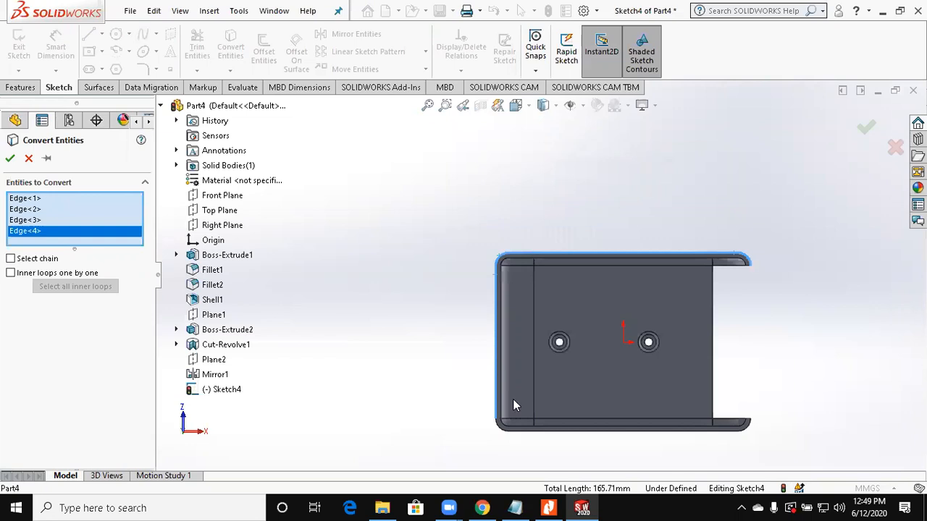
Step: Add the opposite corner arc, long side and end arc to the selection, convert the edges, and exit the path sketch
scroll(509, 359, down, 5)
click(517, 355)
click(570, 363)
scroll(722, 273, up, 3)
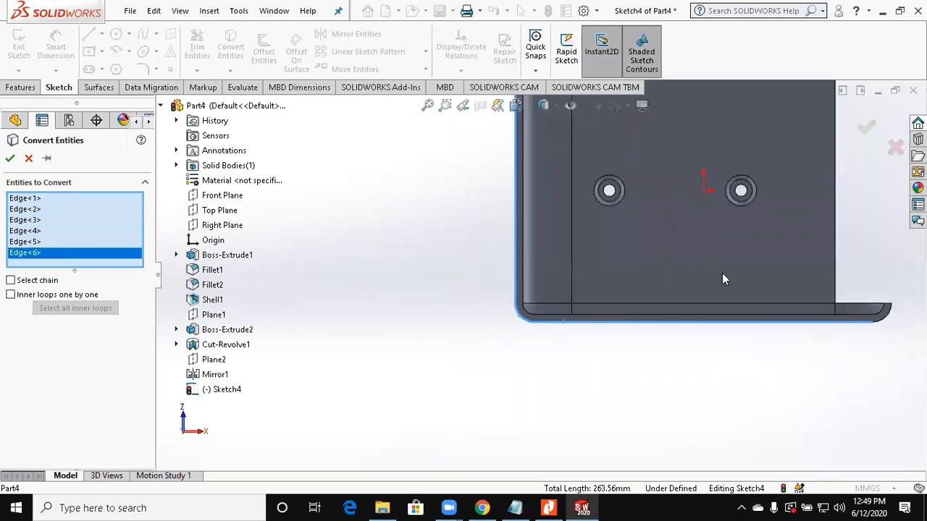
scroll(869, 318, down, 4)
click(585, 200)
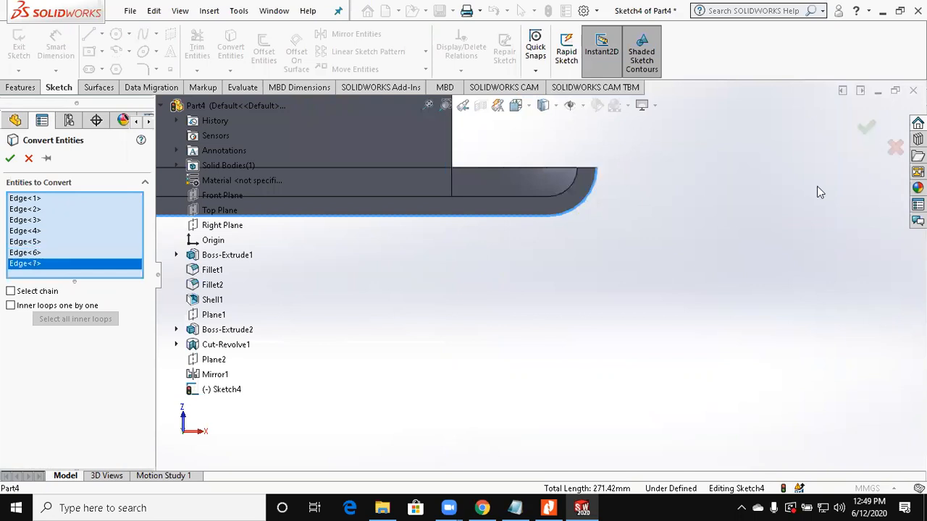
key(Return)
click(873, 131)
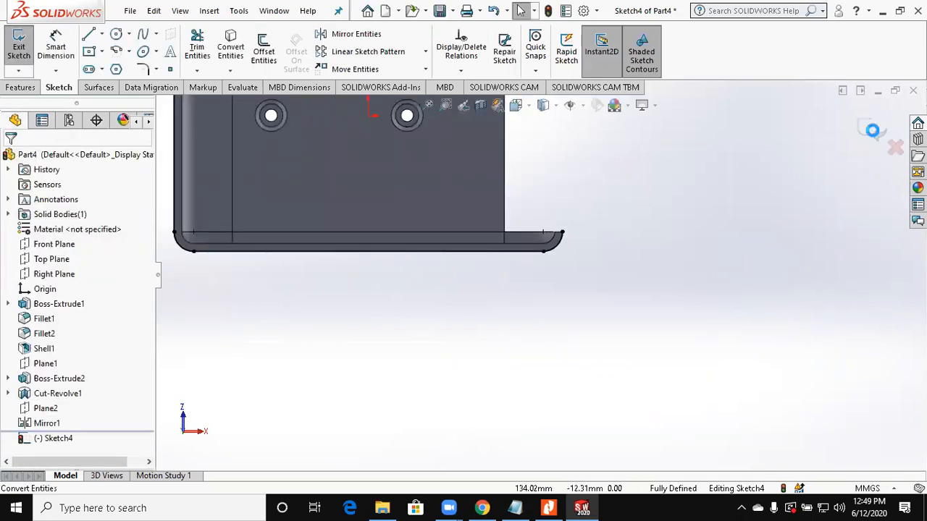
Step: On the side wall's open-end face, sketch a center rectangle about 3 × 2.8 mm centred on the outer bottom corner
scroll(623, 339, up, 5)
scroll(579, 230, down, 6)
mouse_move(620, 211)
middle_down()
mouse_move(598, 234)
mouse_move(594, 166)
middle_up()
scroll(569, 196, up, 3)
click(558, 215)
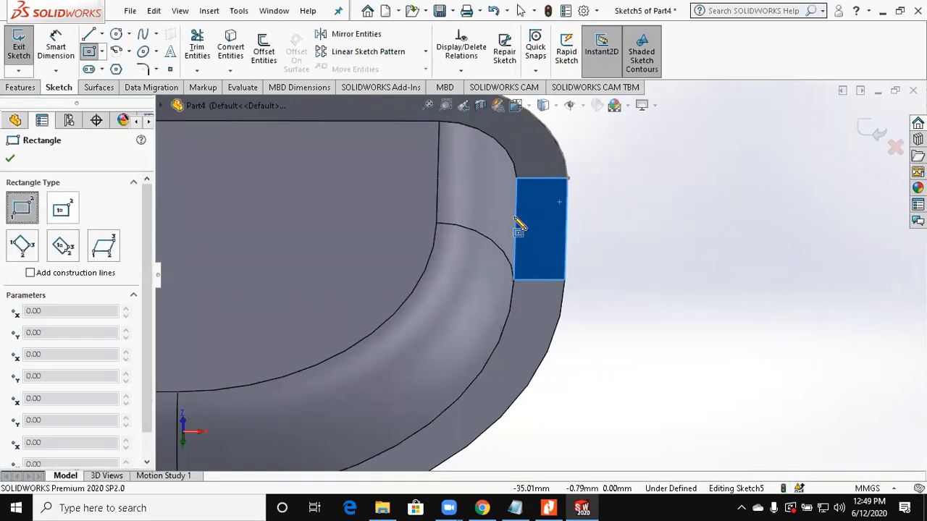
click(567, 178)
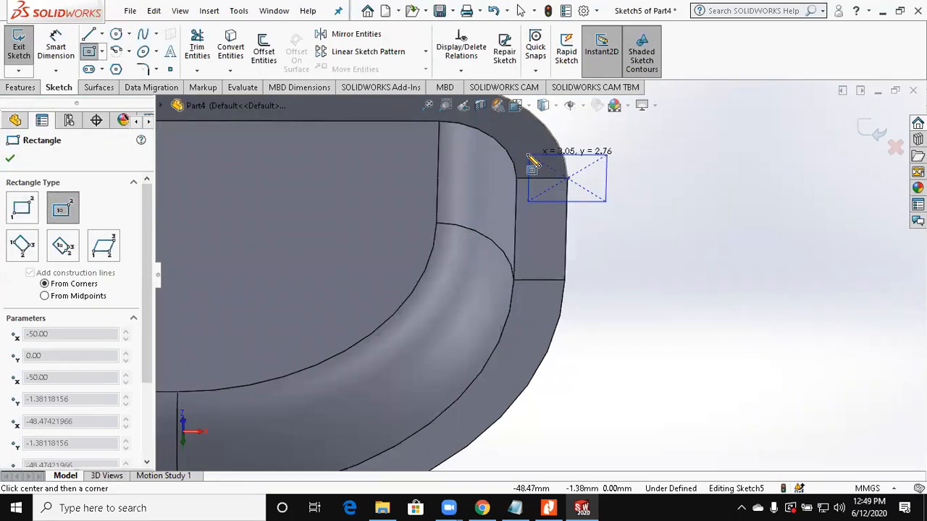
click(528, 155)
key(Escape)
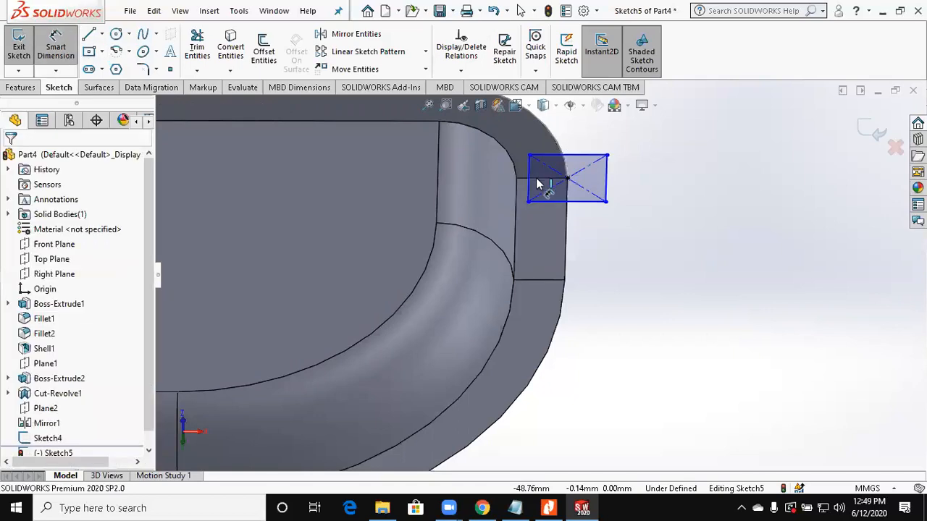
Step: Dimension the rectangle's lower line 1 mm from the rim edge and its inner side 1 mm from the centre, and exit the profile sketch
click(541, 202)
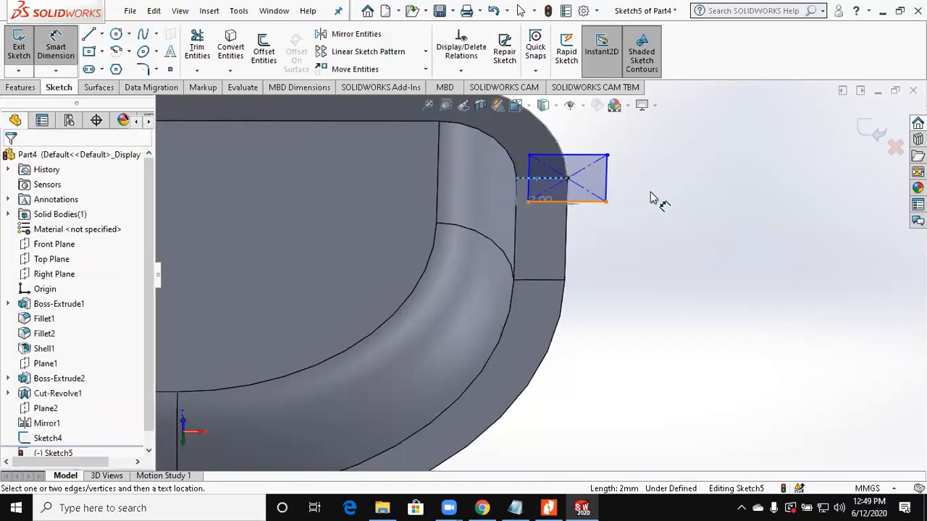
click(650, 195)
text(1)
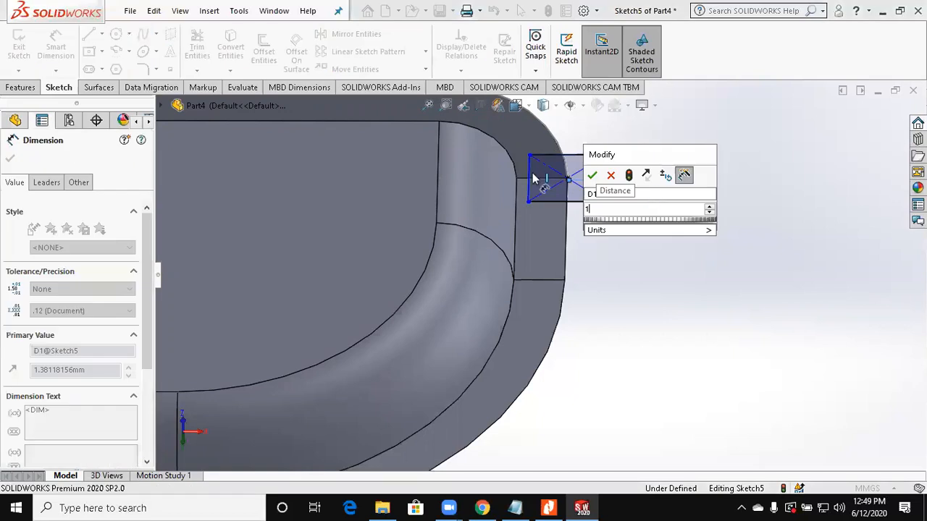
key(Return)
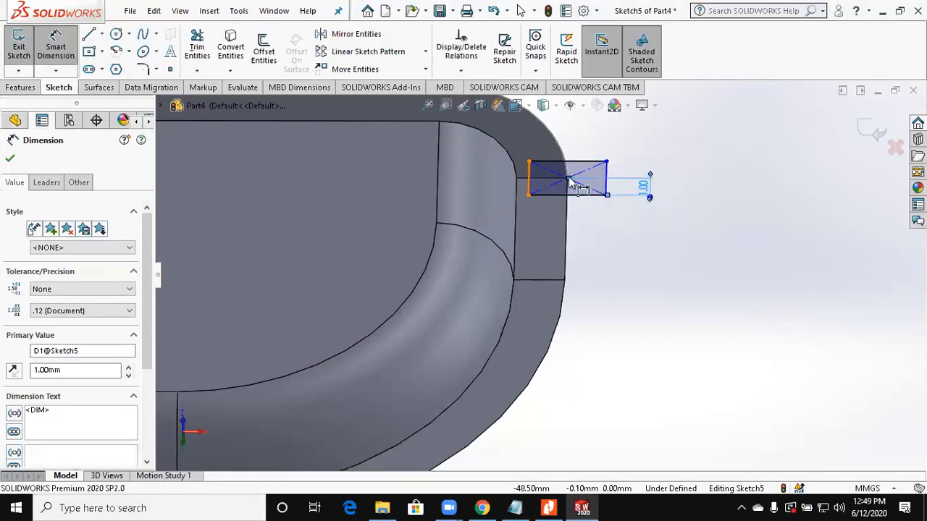
click(565, 162)
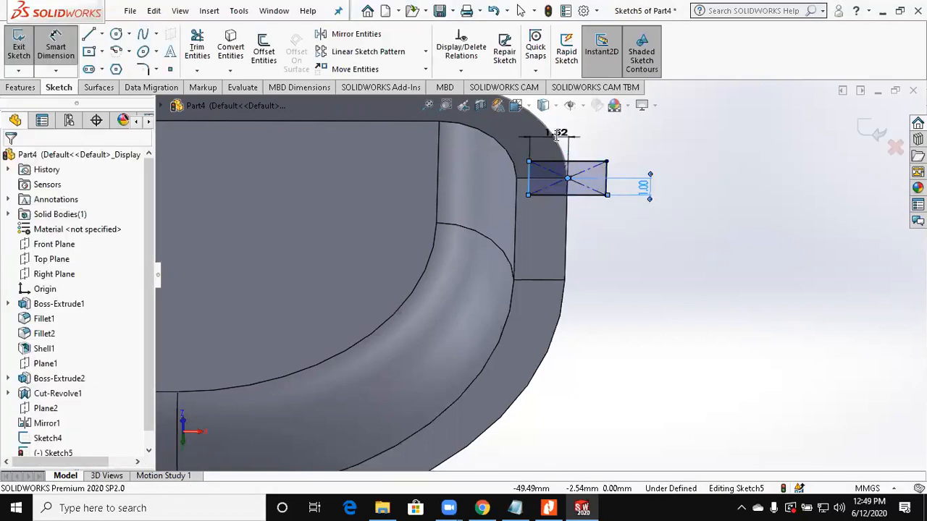
click(556, 136)
text(1)
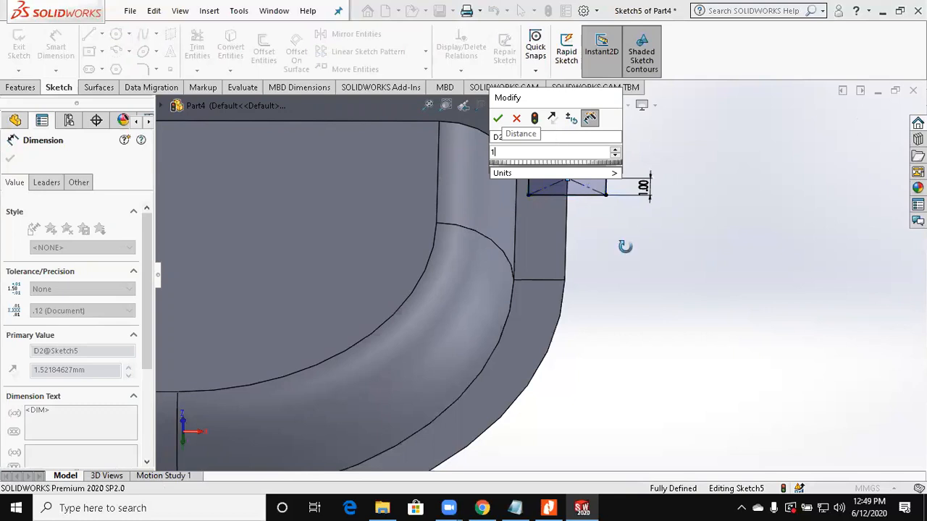
key(Return)
middle_drag(818, 170, 864, 136)
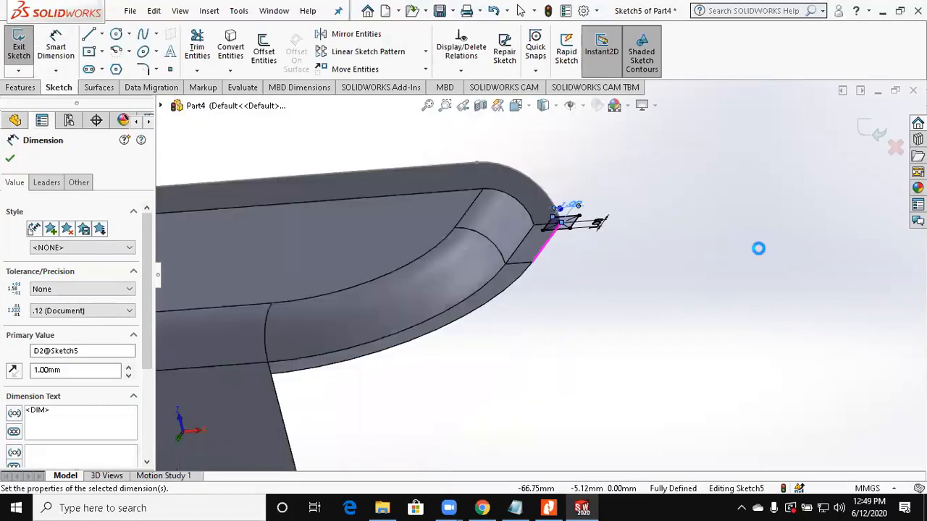
click(19, 47)
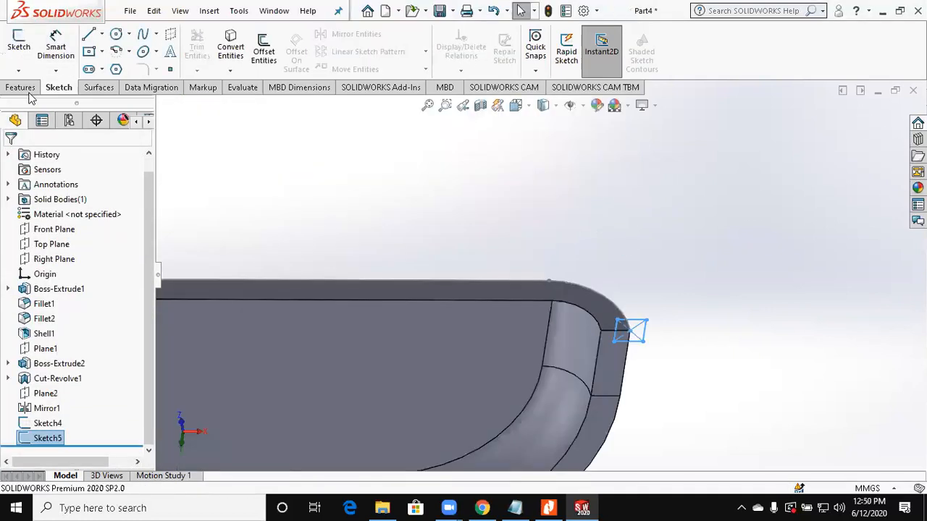
Step: Create a Swept Cut using the small rectangle sketch as profile and the converted rim edge sketch as path
click(317, 35)
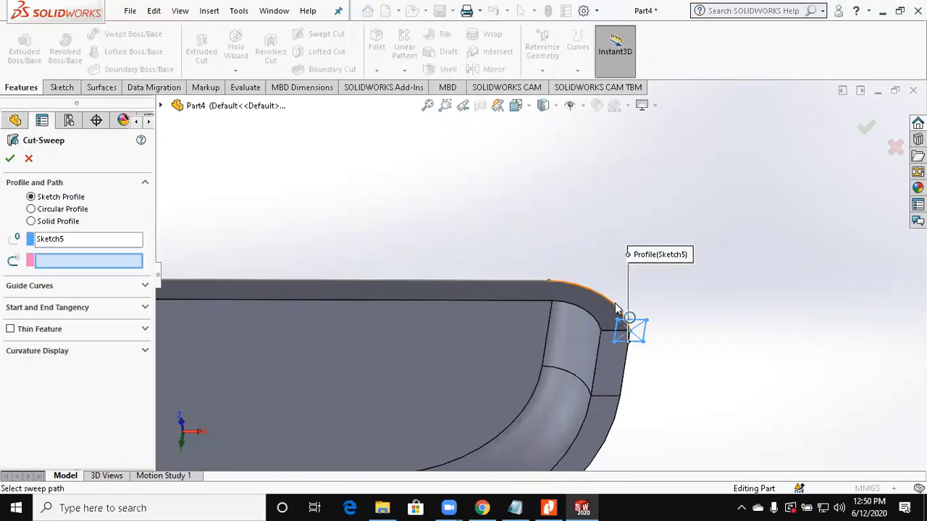
click(593, 262)
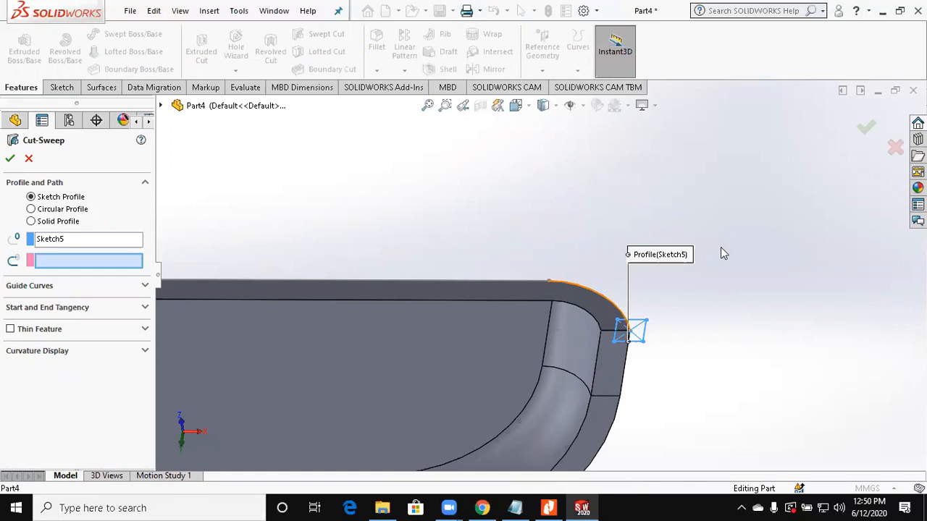
click(863, 133)
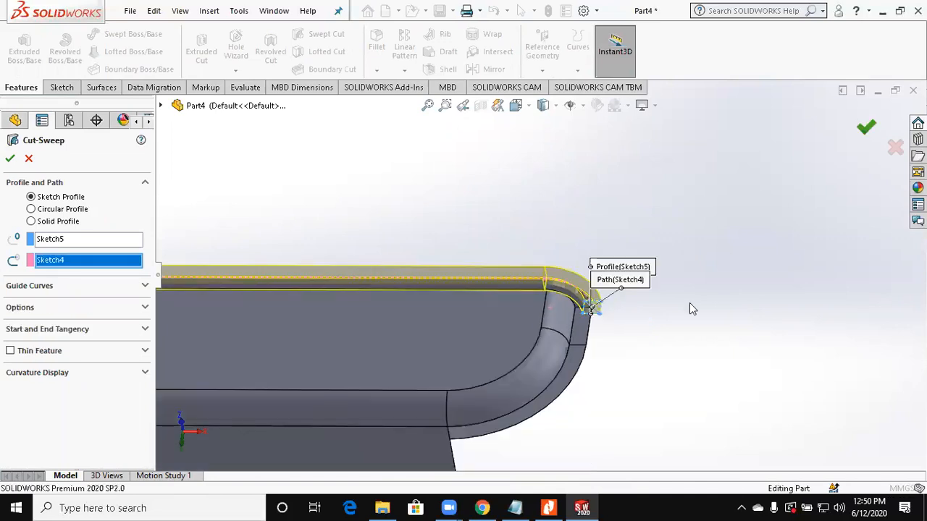
Step: Examine the stepped rim along the cover's bottom edge, at its corners and along its long side
scroll(541, 256, up, 5)
middle_drag(550, 318, 525, 293)
scroll(525, 294, down, 5)
scroll(525, 340, up, 5)
middle_drag(525, 340, 454, 420)
scroll(472, 351, down, 5)
middle_drag(527, 368, 527, 374)
scroll(526, 374, up, 3)
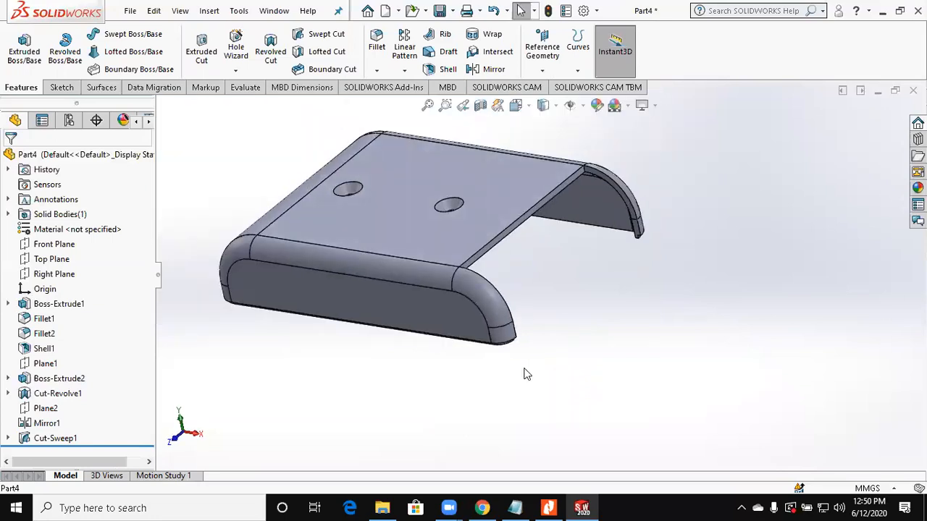
scroll(495, 343, down, 3)
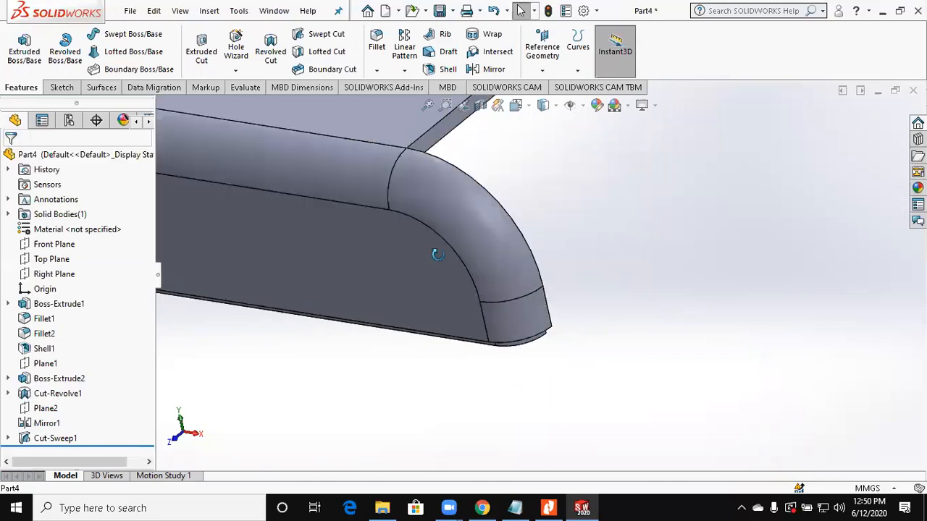
middle_drag(437, 254, 448, 308)
middle_drag(546, 304, 582, 347)
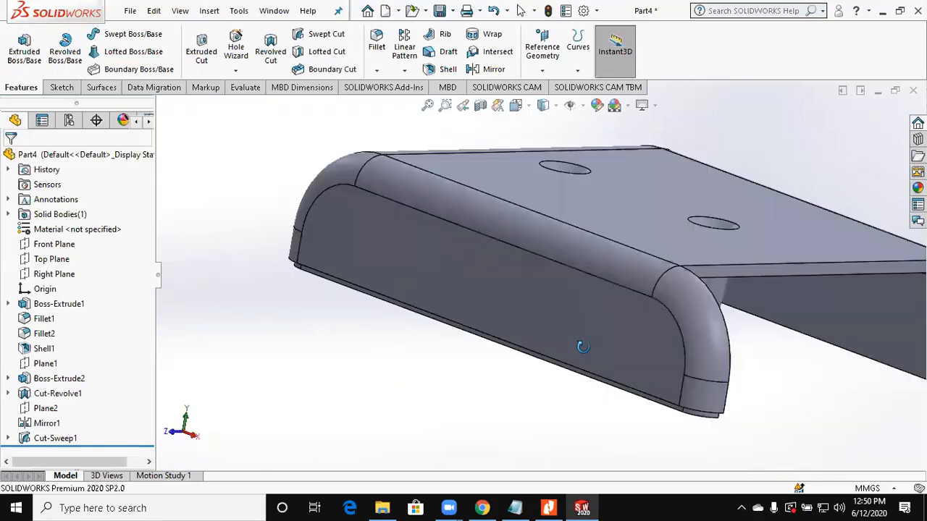
Step: Switch to Nitro Pro and read the slotted wavy-bottom tray drawing on page 3 of Assignment 8
click(548, 507)
scroll(540, 297, down, 5)
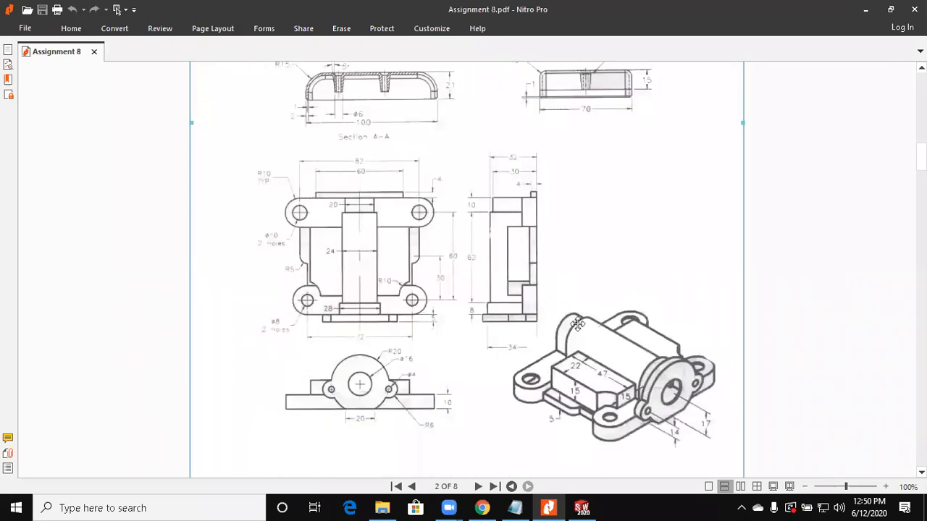
scroll(577, 324, down, 5)
scroll(507, 304, down, 5)
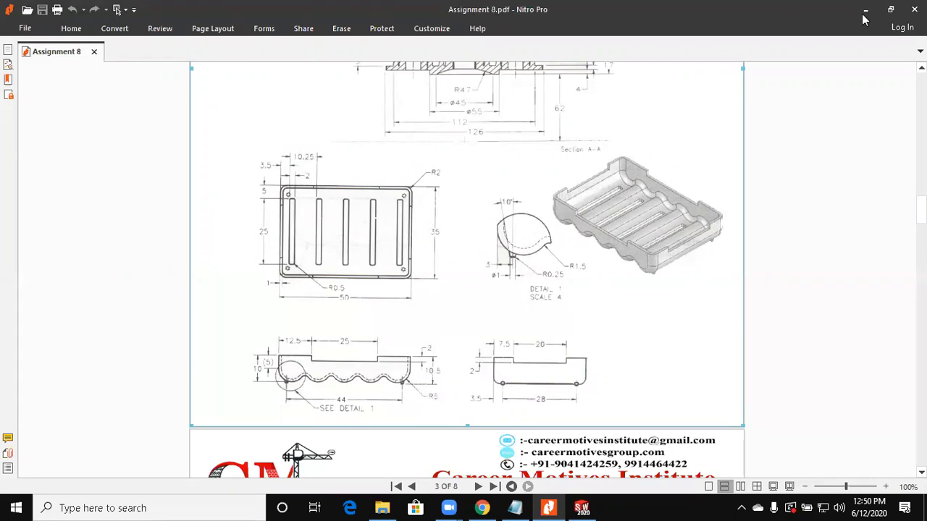
Step: Return to SOLIDWORKS and create a new part document
key(alt+Tab)
key(ctrl+n)
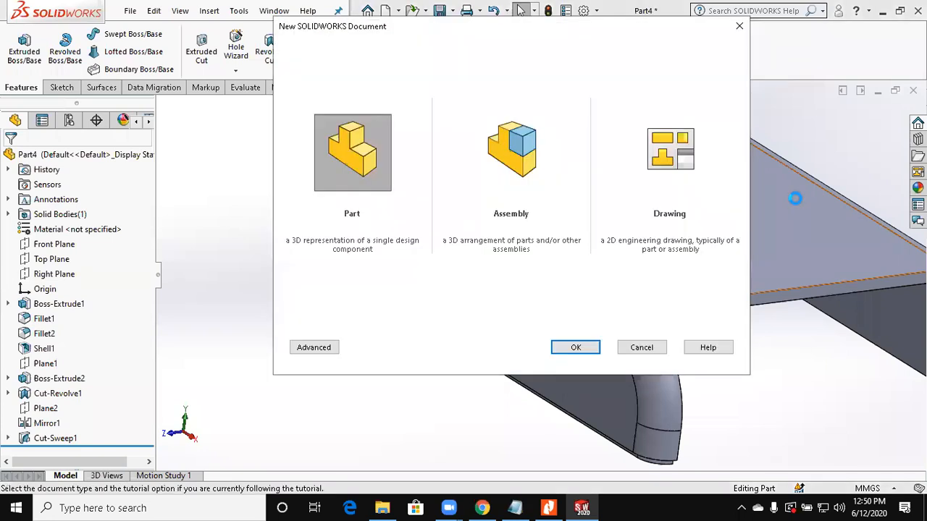
key(Return)
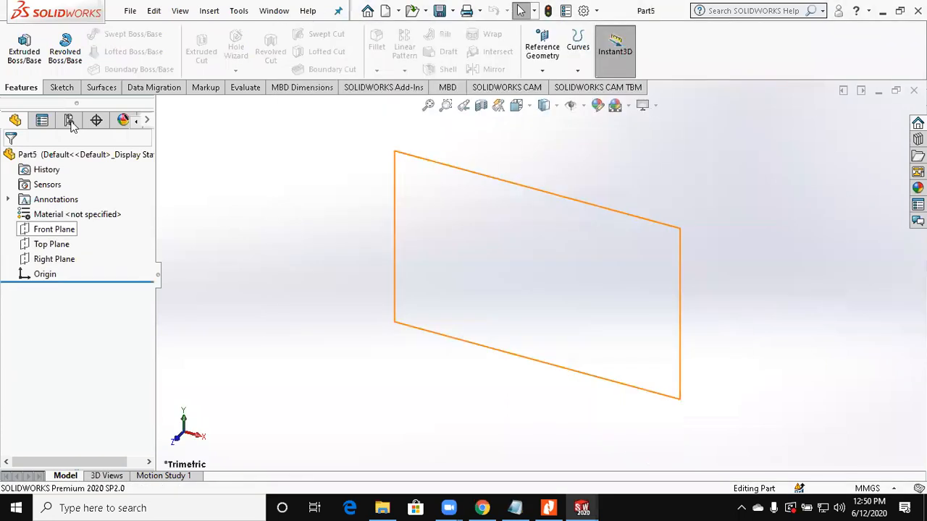
Step: On the Front Plane, sketch a horizontal line about 90 mm long and place its midpoint on the origin
click(63, 85)
click(8, 37)
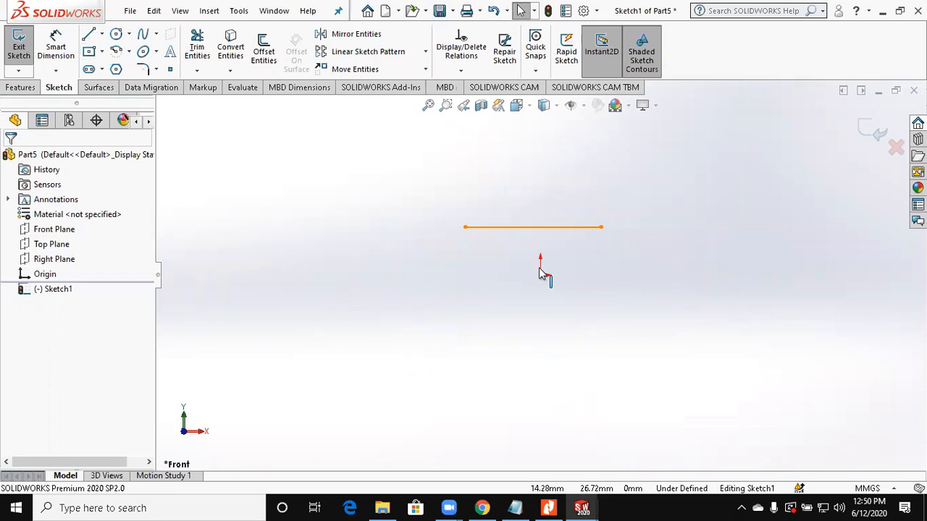
click(38, 378)
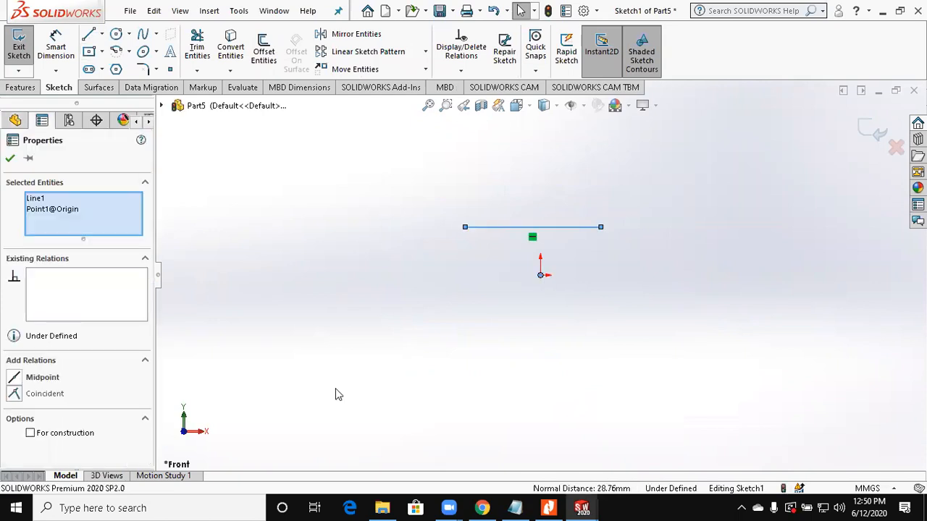
click(459, 267)
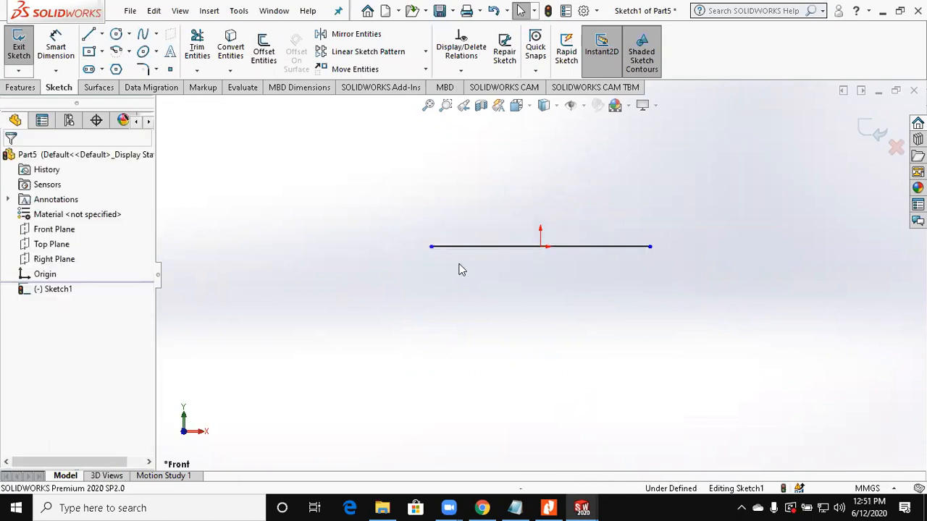
Step: Draw a vertical line about 19 mm down from the line's left end and an upright construction line about 18.6 mm from the origin
click(86, 39)
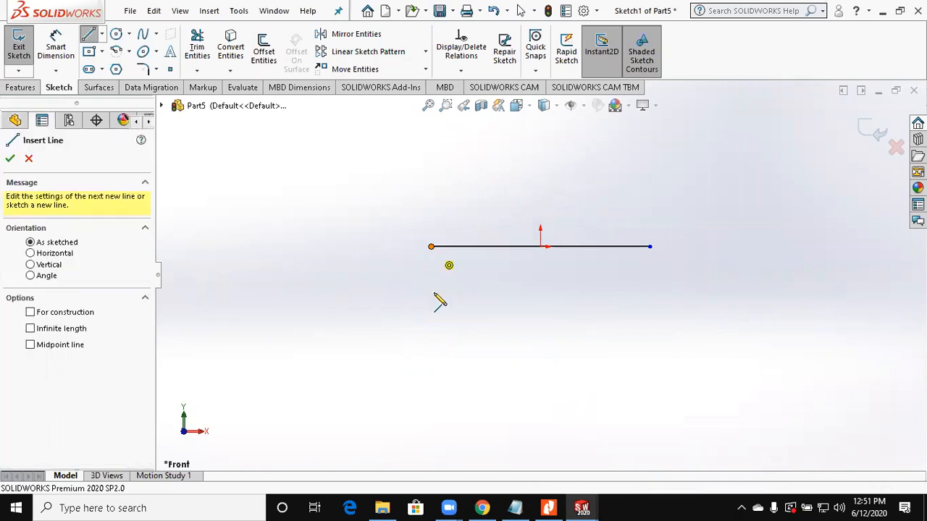
click(432, 293)
click(430, 247)
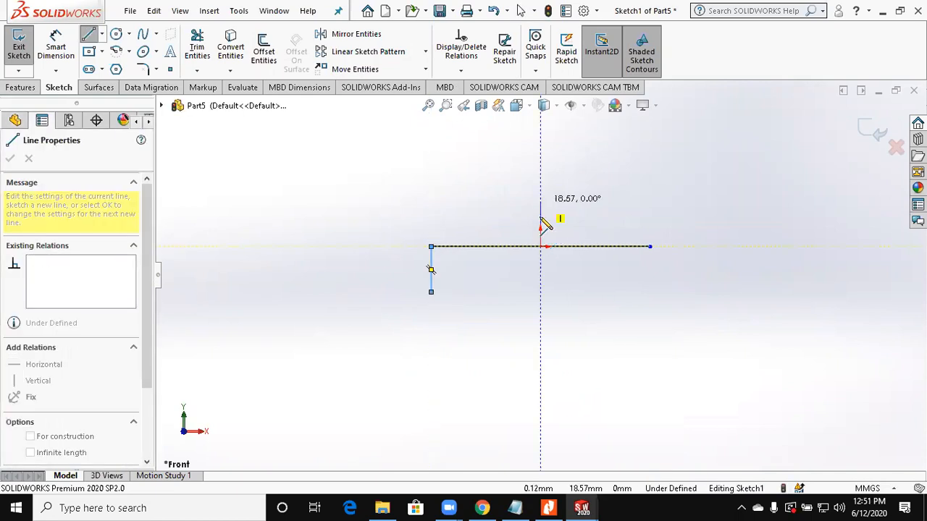
click(540, 202)
key(Escape)
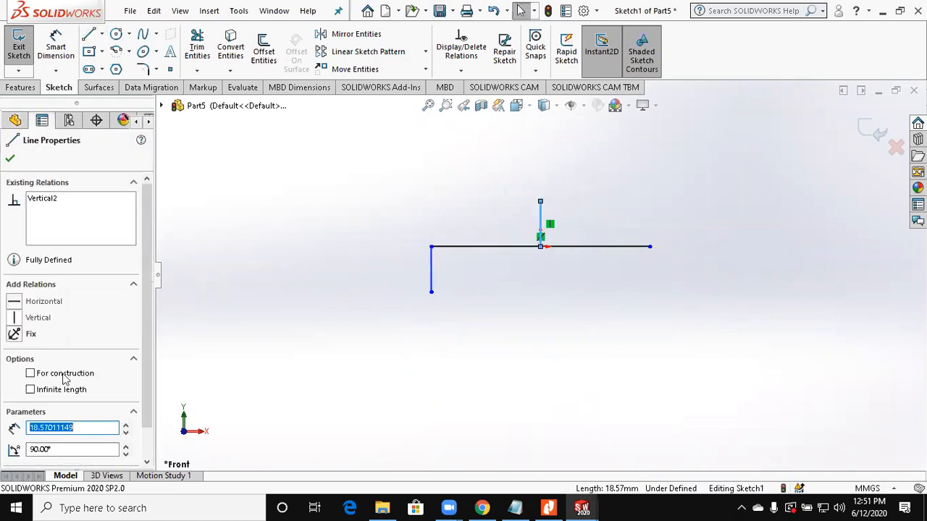
click(63, 375)
Step: Mirror the left vertical line about the construction line through the origin
click(352, 34)
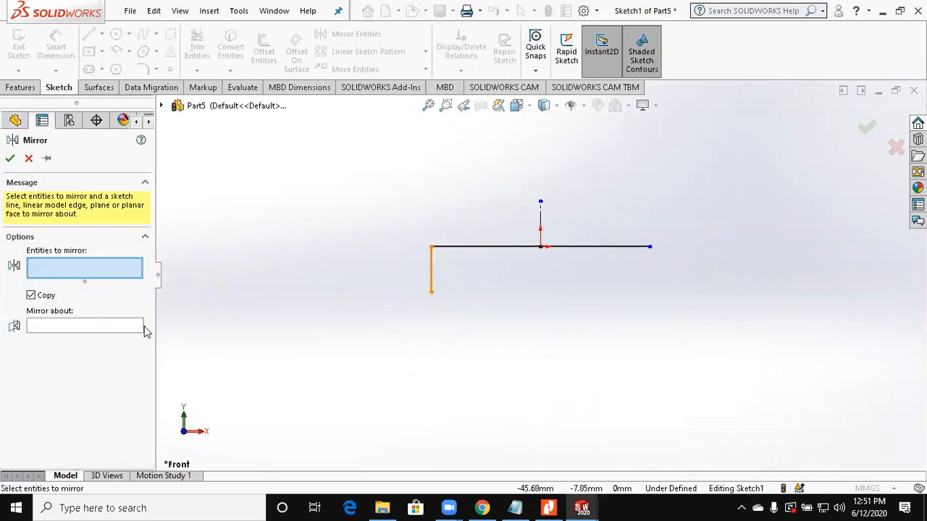
click(143, 327)
click(542, 222)
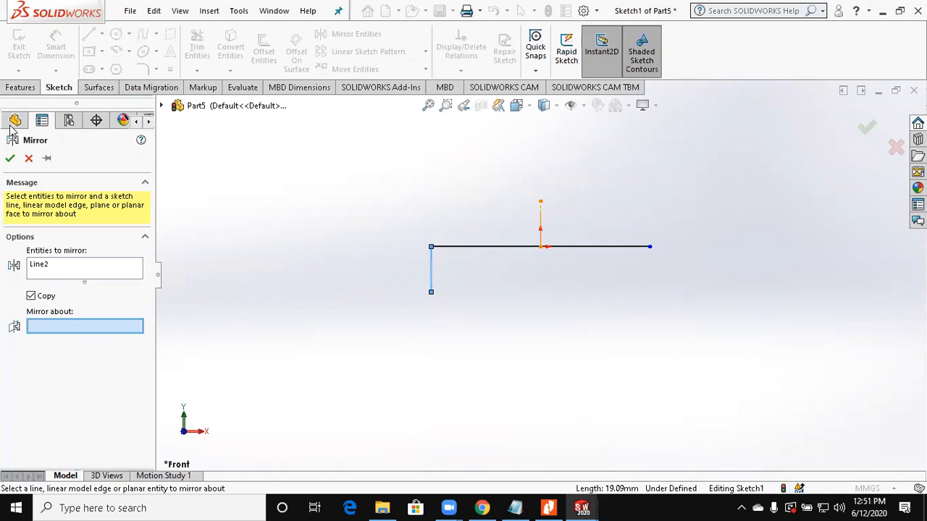
click(12, 162)
Step: Dimension the distance between the two vertical side lines and set it to 50 mm
click(53, 45)
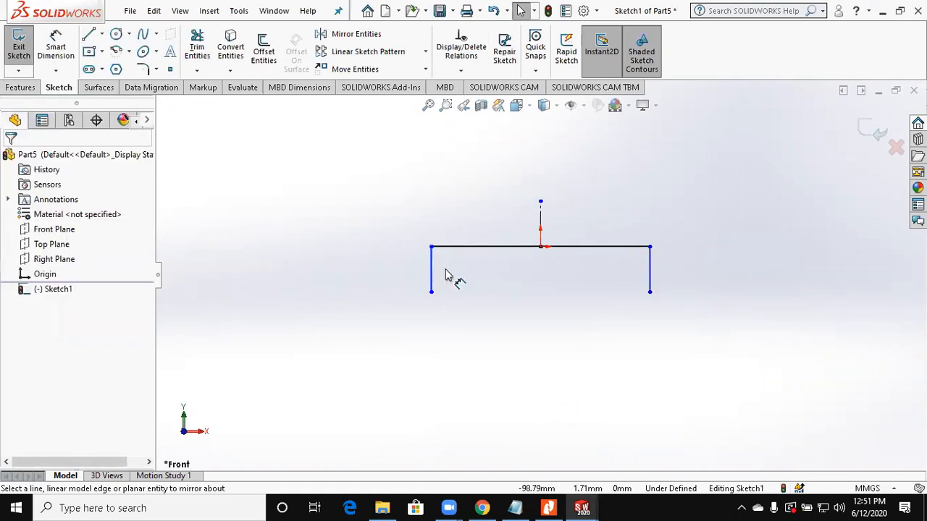
click(649, 272)
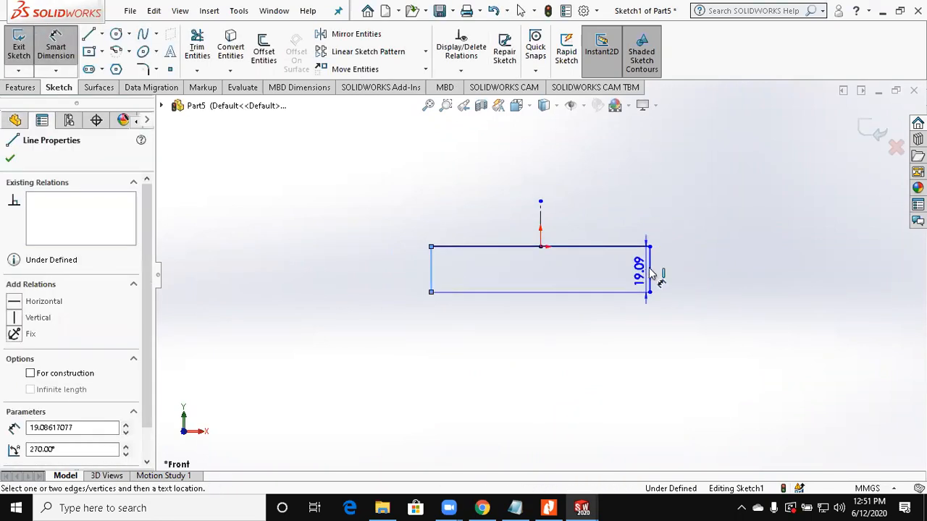
click(649, 268)
click(581, 353)
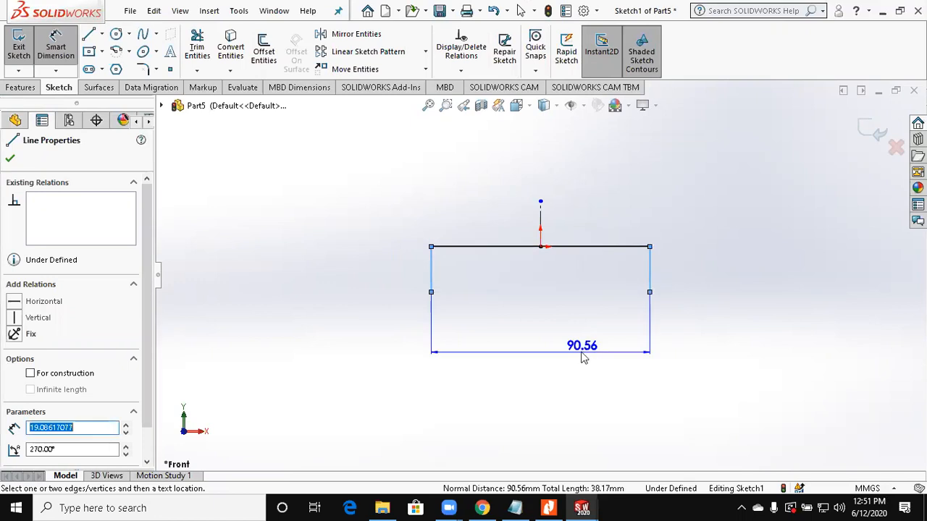
text(50)
key(Return)
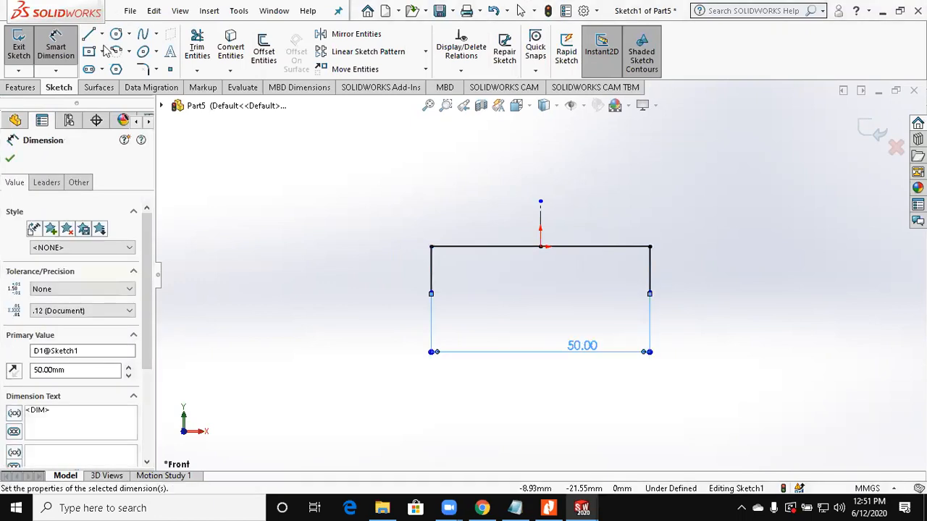
Step: Sketch a circle about 9.8 mm in diameter inside the profile's upper left corner and make it tangent to the left side line
click(115, 34)
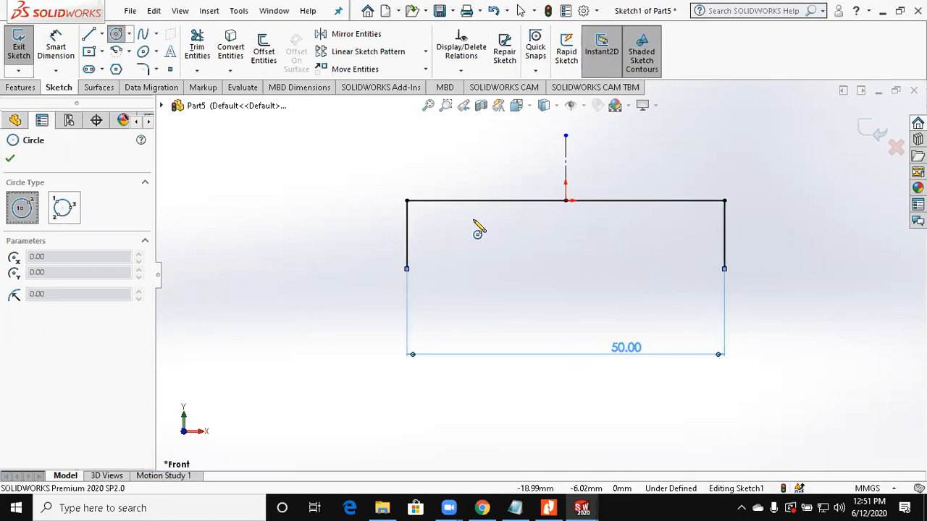
click(445, 235)
click(474, 221)
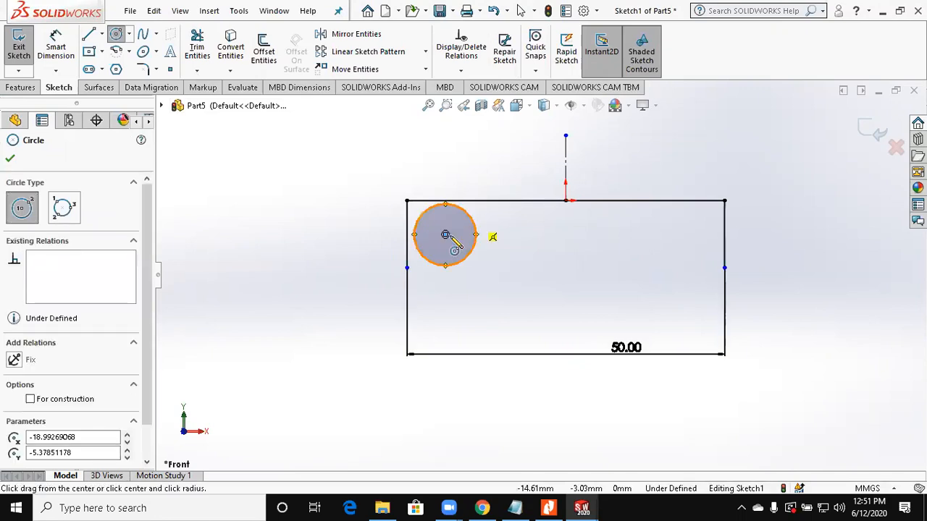
key(Escape)
click(422, 256)
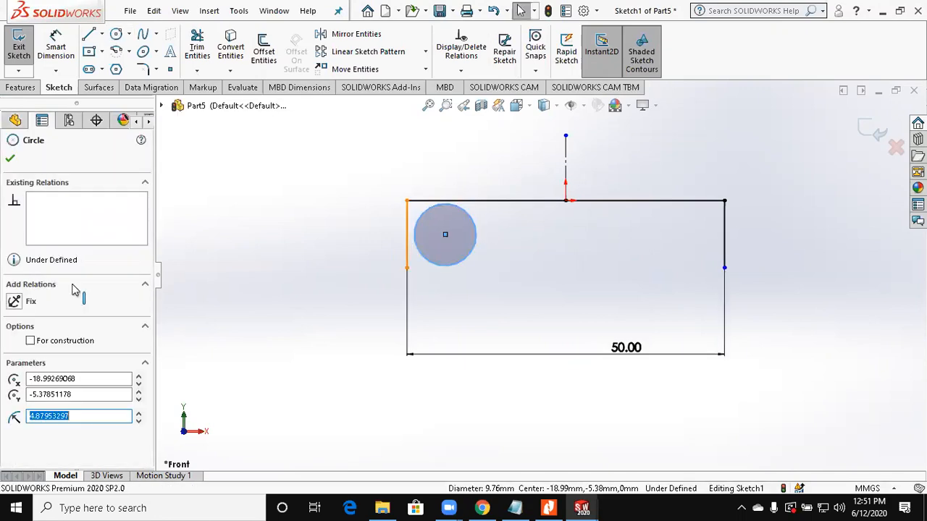
ctrl+click(407, 236)
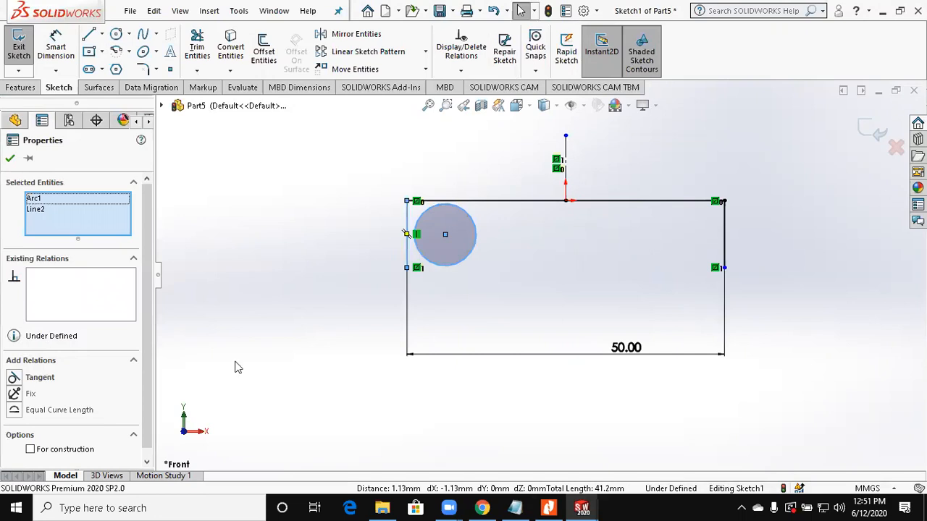
click(40, 377)
Step: Dimension the circle's centre from the profile's top line and set the distance to 5 mm
click(56, 47)
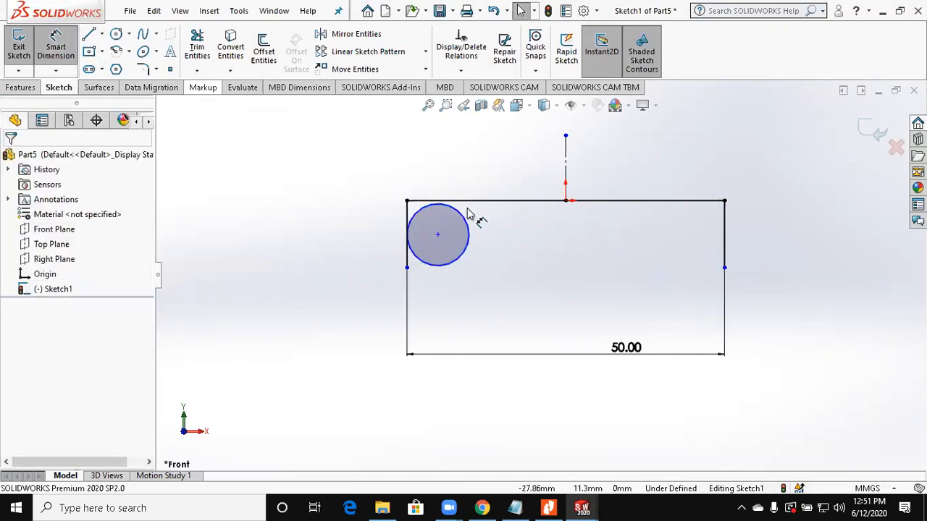
click(438, 234)
click(467, 202)
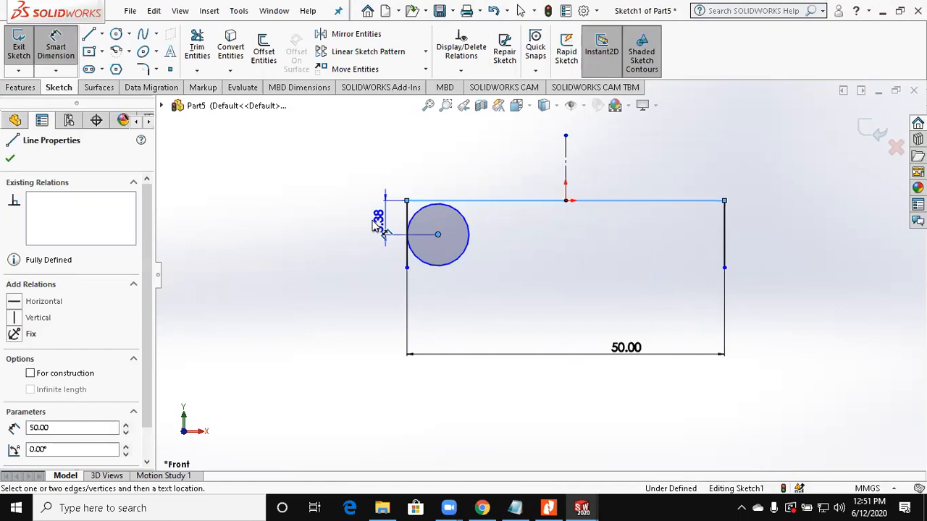
click(376, 226)
text(5)
key(Return)
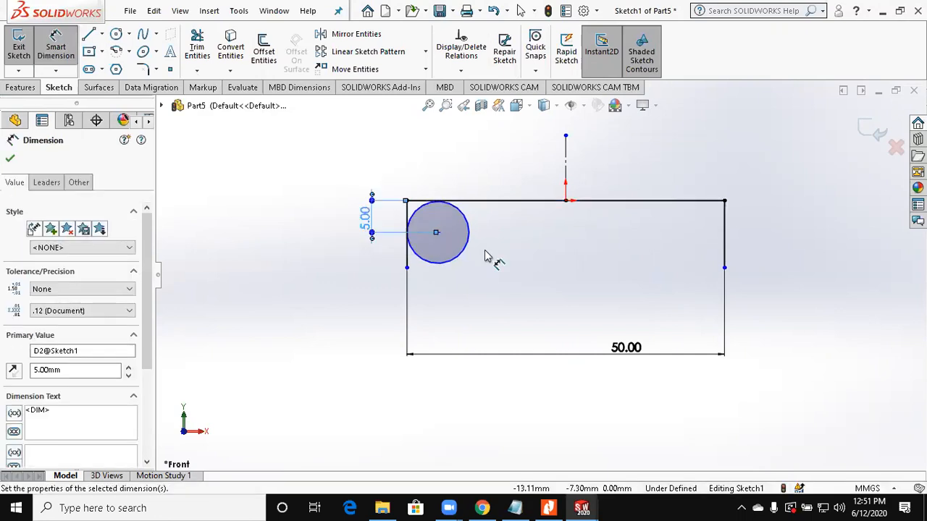
Step: Dimension the circle's diameter and set it to 10 mm
click(433, 266)
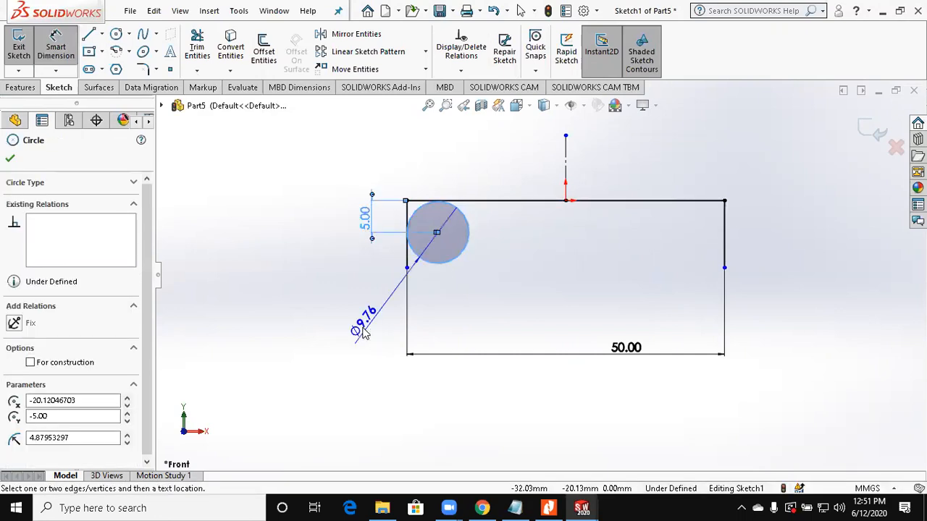
click(363, 330)
text(10)
key(Return)
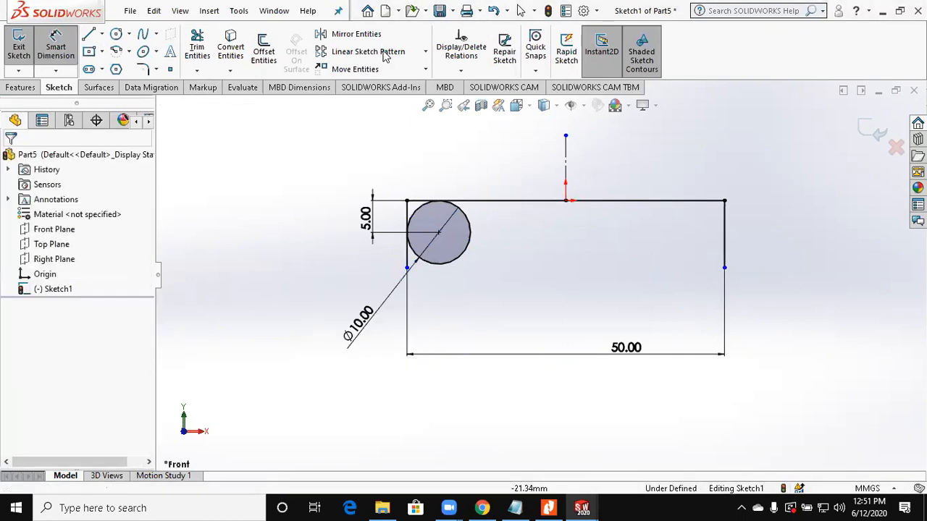
Step: Create a linear sketch pattern of the 10 mm circle along the X-axis with 5 instances at 10 mm spacing
click(384, 51)
click(464, 227)
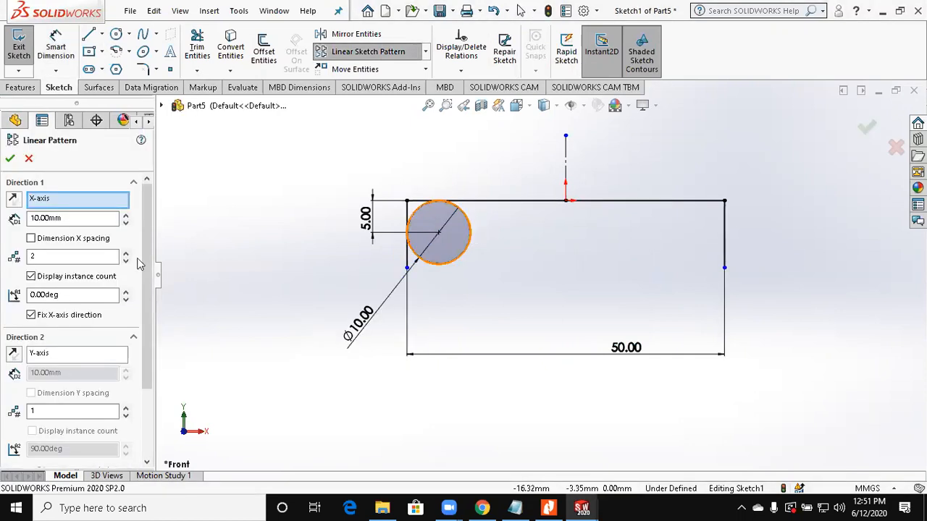
click(126, 254)
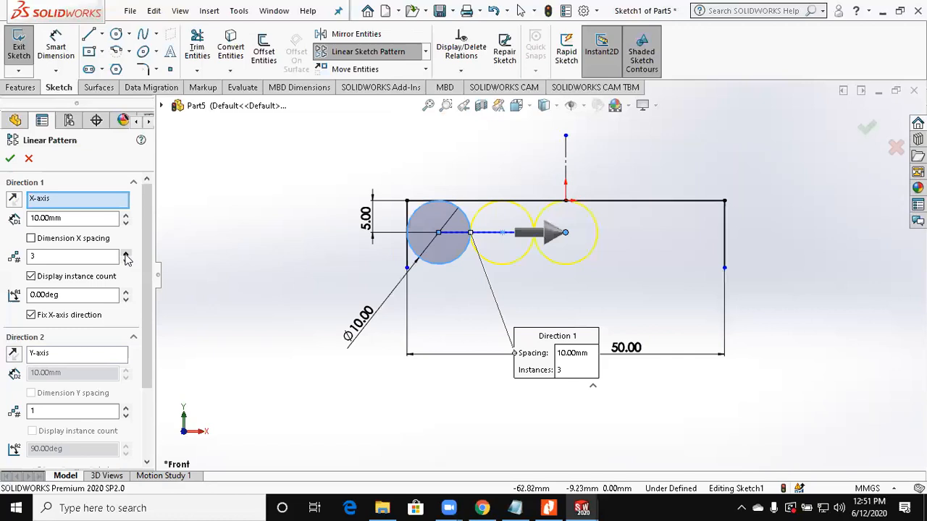
click(126, 254)
click(126, 254)
click(10, 158)
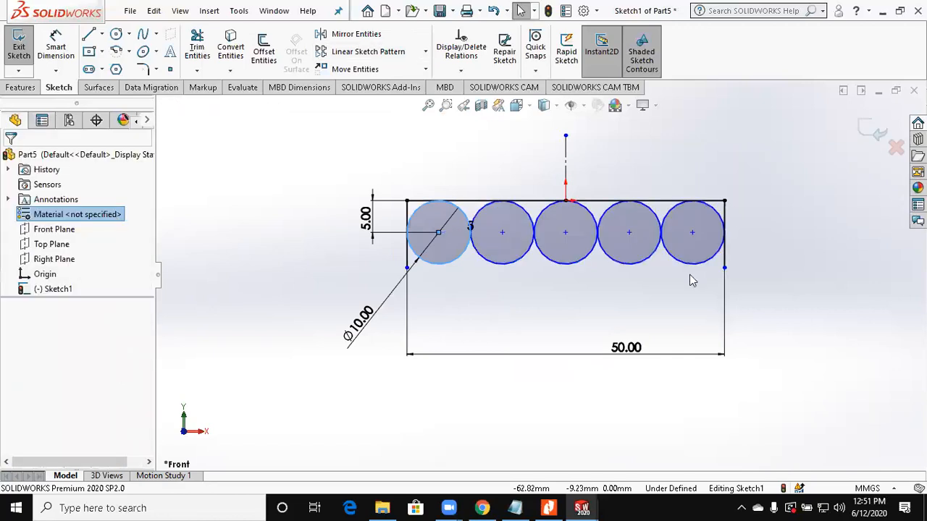
Step: Make the last patterned circle tangent to the profile's right side line
click(696, 265)
ctrl+click(726, 257)
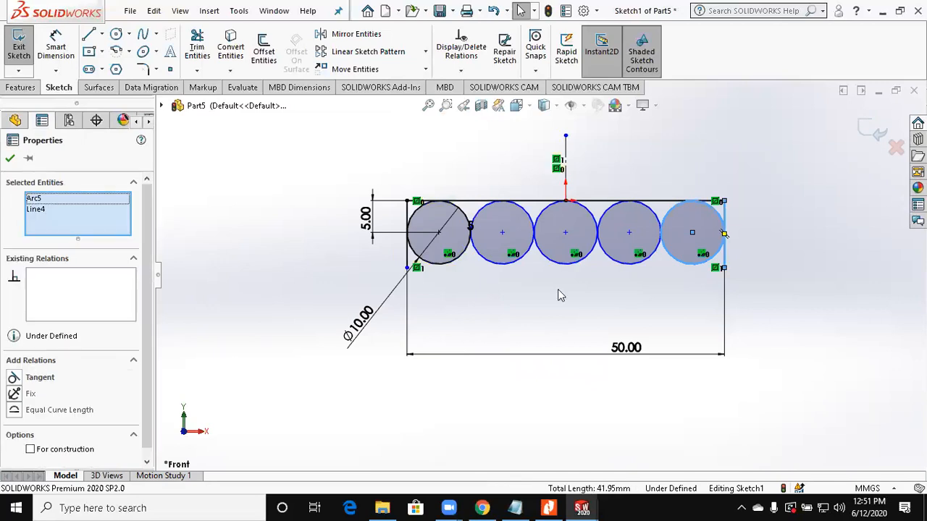
click(39, 377)
click(10, 158)
scroll(650, 246, down, 1)
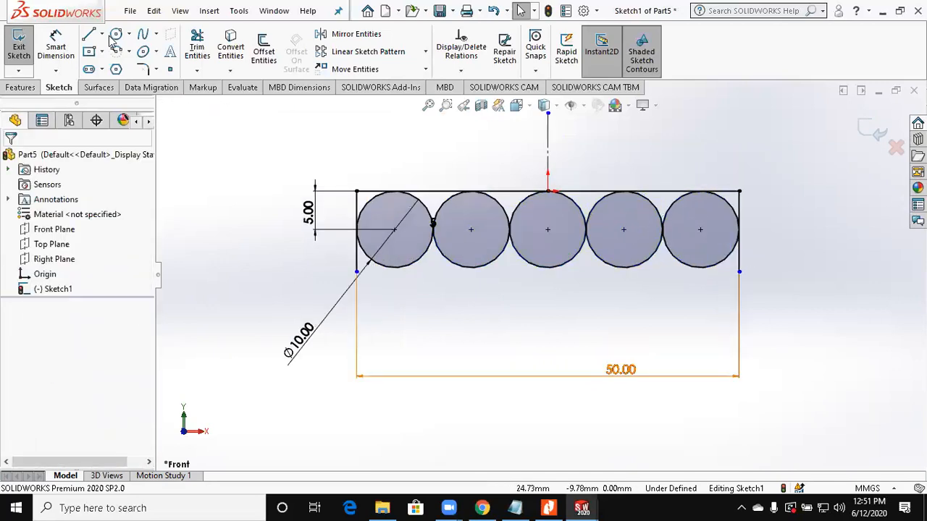
Step: Sketch a circle about 4.3 mm in diameter just below the gap between the first and second large circles
click(114, 35)
scroll(484, 293, down, 3)
click(479, 305)
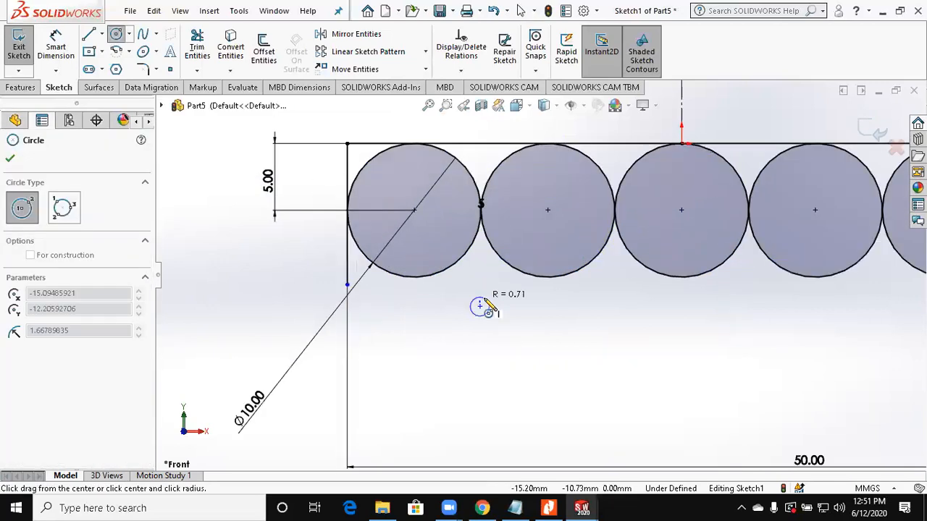
click(502, 289)
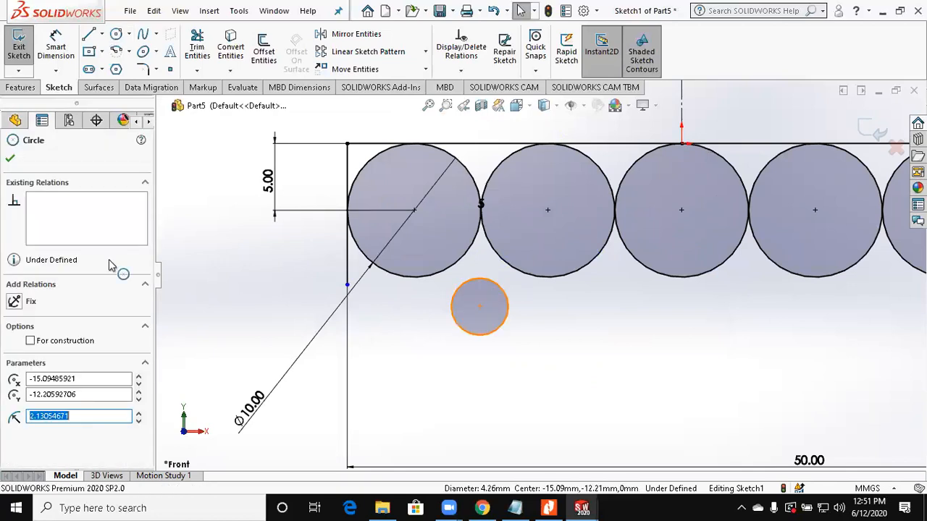
click(10, 158)
Step: Make the small circle tangent to both the first and the second large circle
click(452, 266)
ctrl+click(464, 282)
click(50, 394)
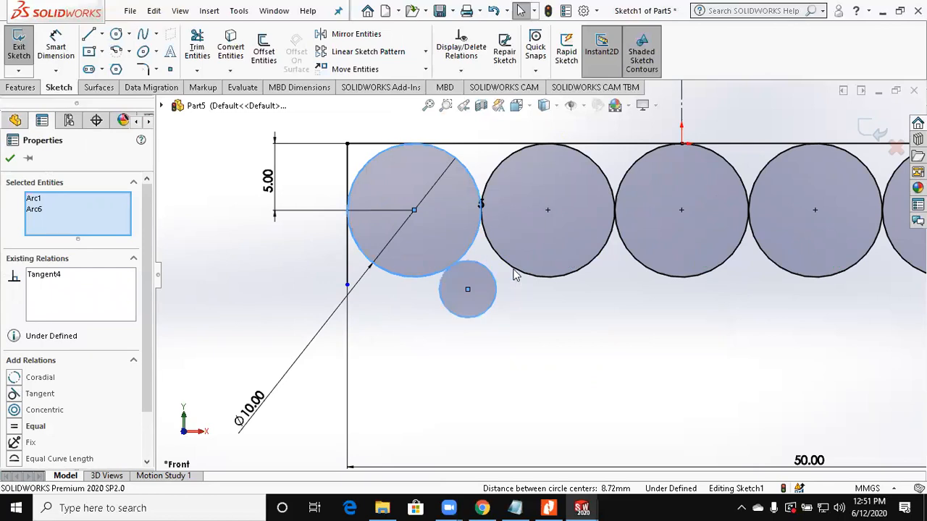
ctrl+click(495, 250)
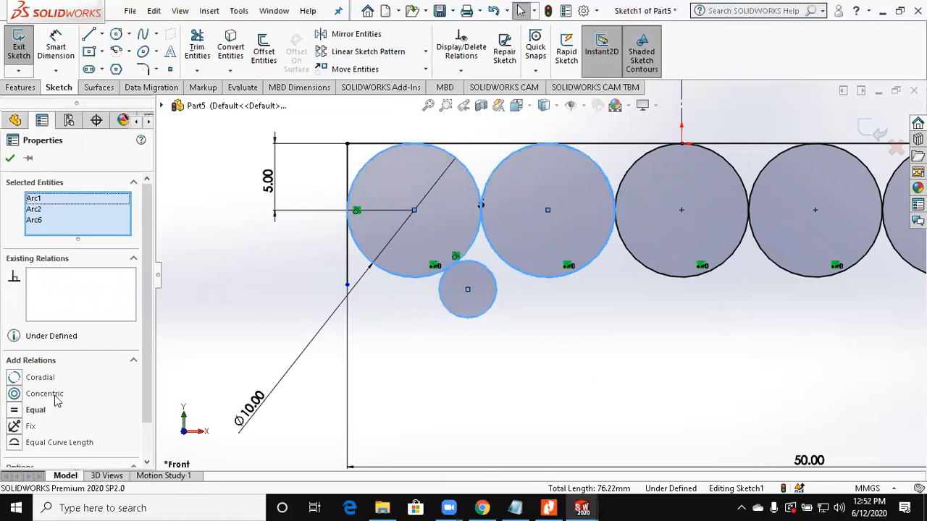
click(513, 294)
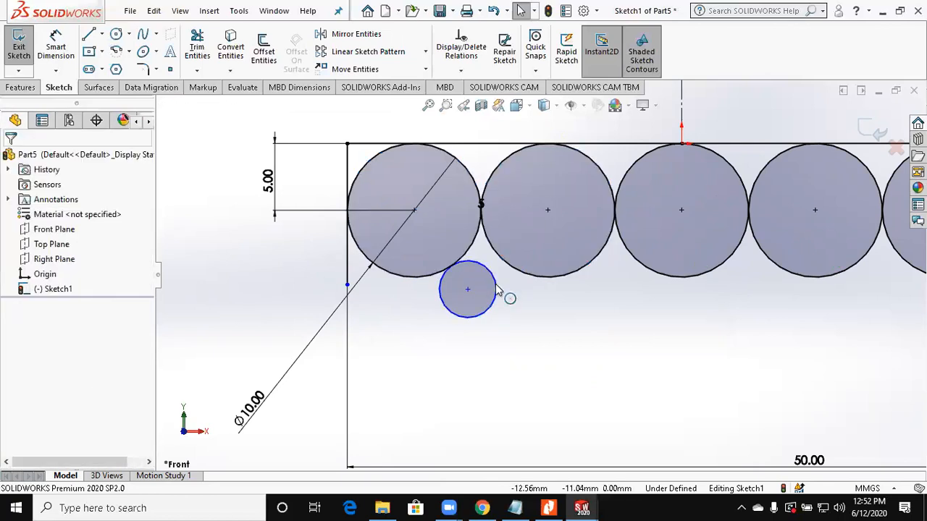
click(497, 291)
ctrl+click(519, 276)
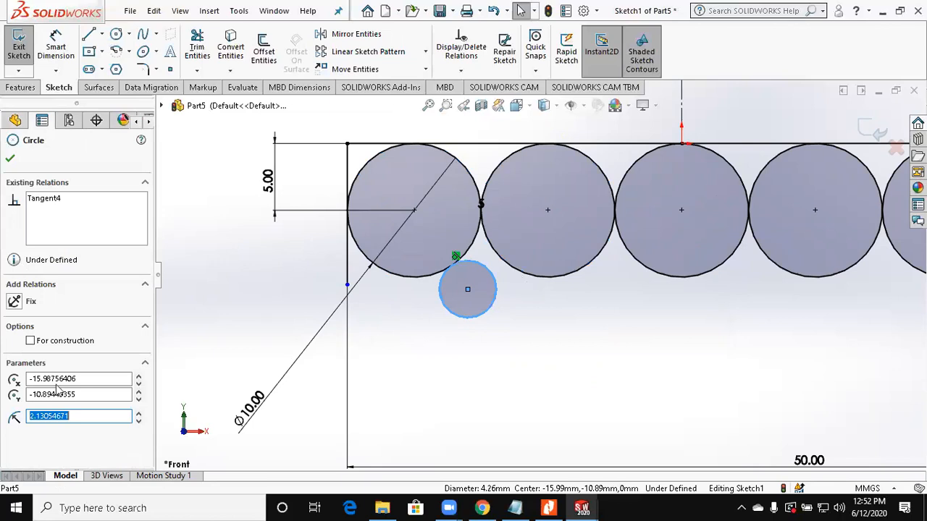
click(56, 389)
click(168, 297)
Step: Dimension the small circle's diameter and set it to 5 mm
click(57, 50)
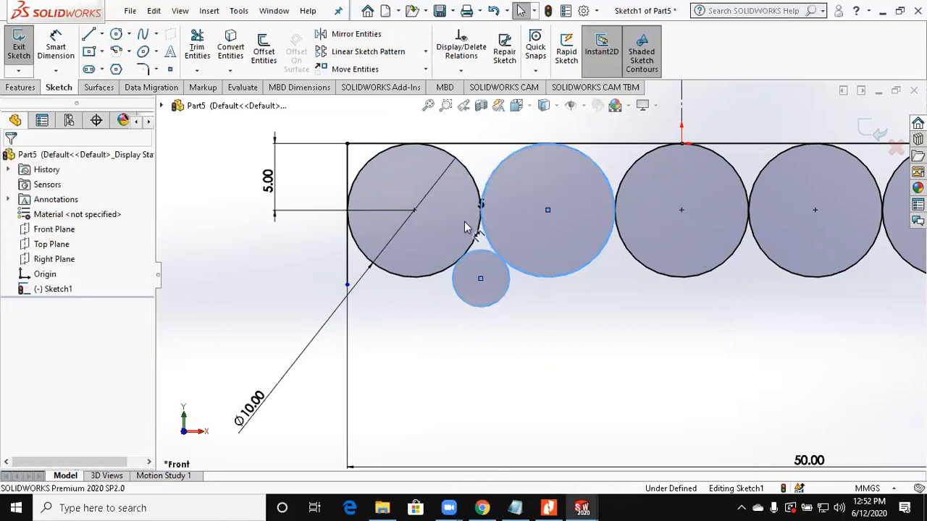
click(480, 308)
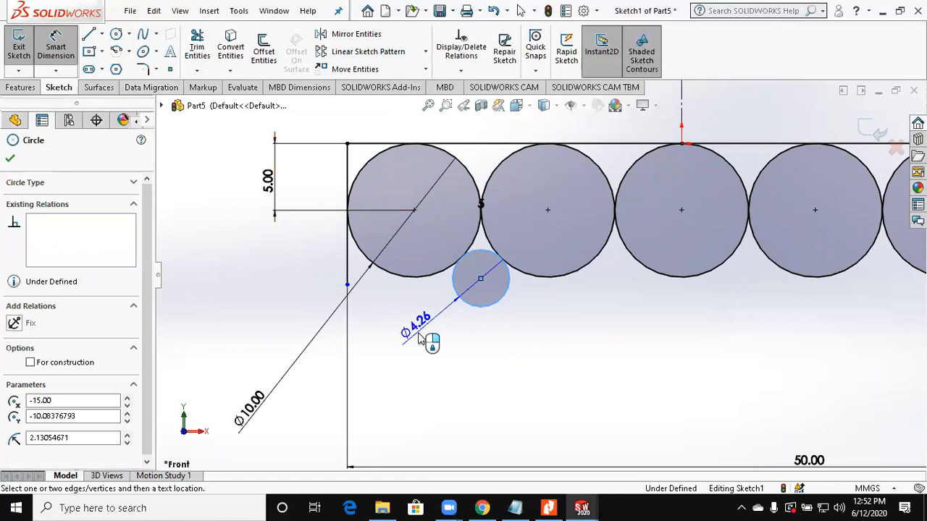
click(418, 338)
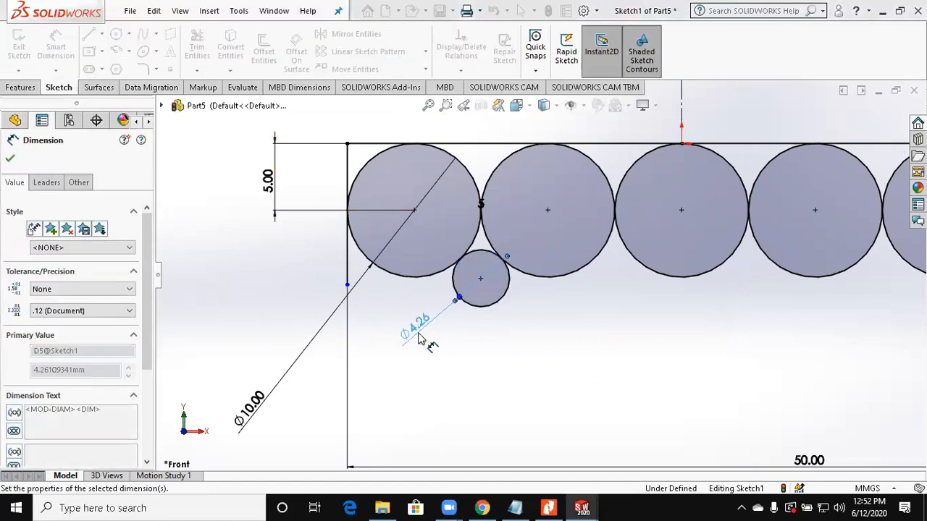
text(5)
key(Return)
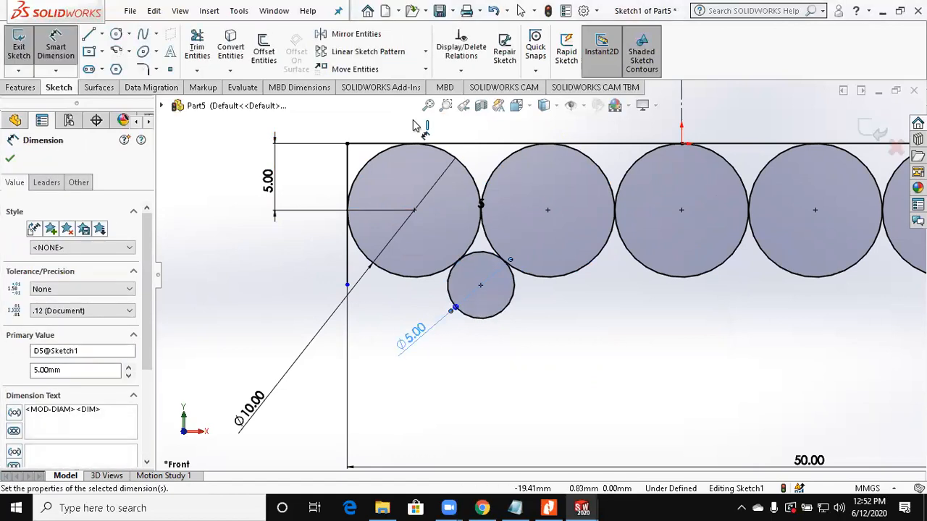
Step: Create a linear sketch pattern of the 5 mm circle along the X-axis with 4 instances at 10 mm spacing
click(355, 54)
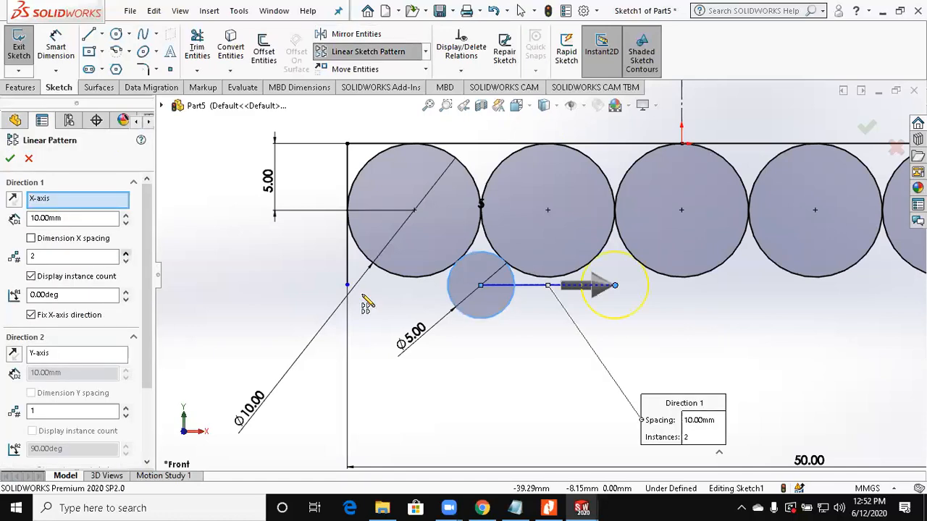
scroll(464, 295, up, 3)
click(10, 158)
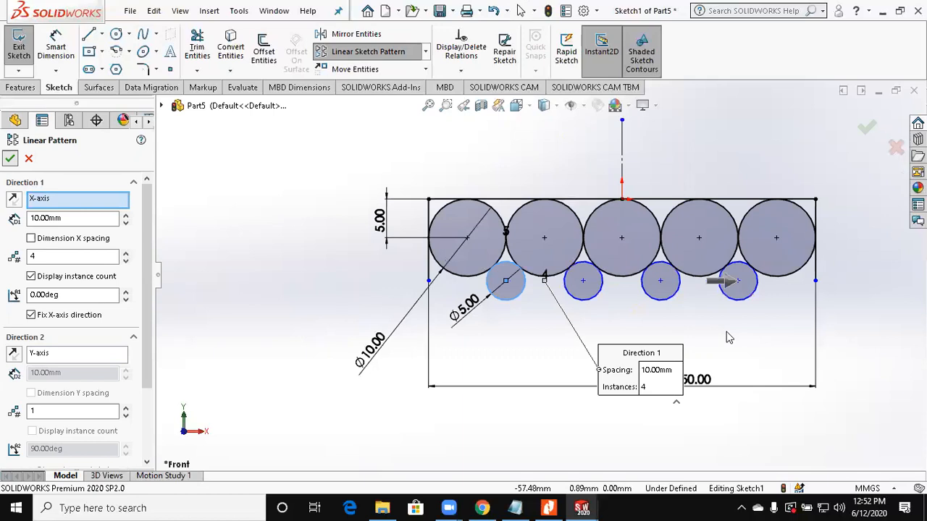
Step: Make the last small circle tangent to the last large circle at the profile's right end
scroll(766, 277, down, 2)
click(731, 284)
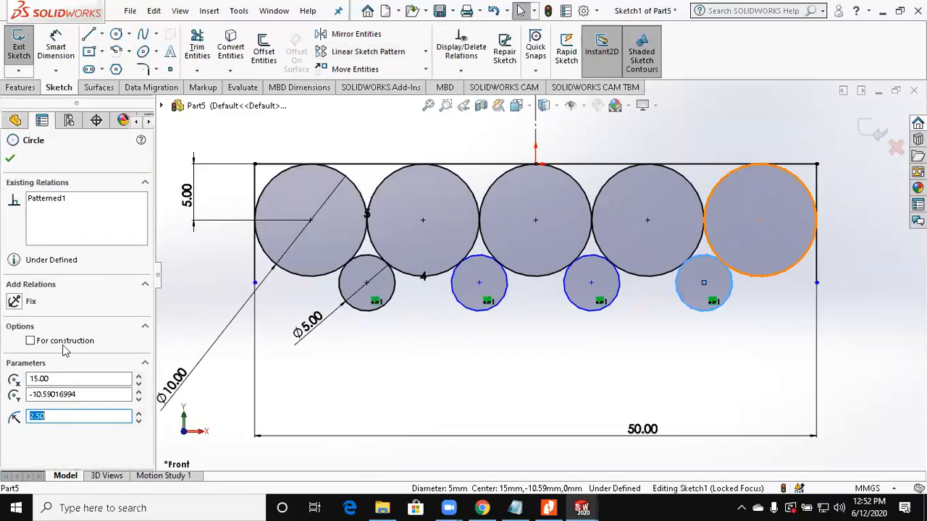
ctrl+click(799, 181)
click(40, 393)
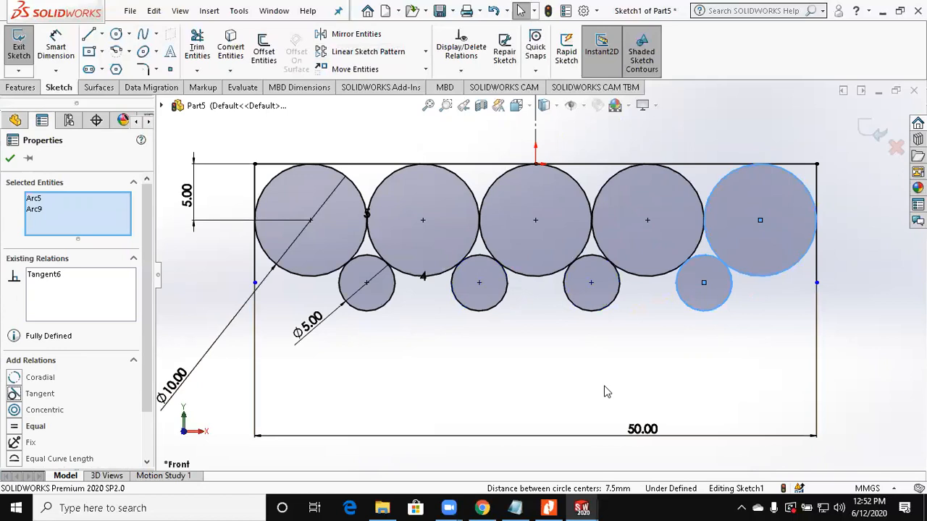
Step: Power-trim the surplus circle arcs and side line ends to leave one closed profile with a wavy bottom edge
click(202, 60)
drag(243, 274, 773, 297)
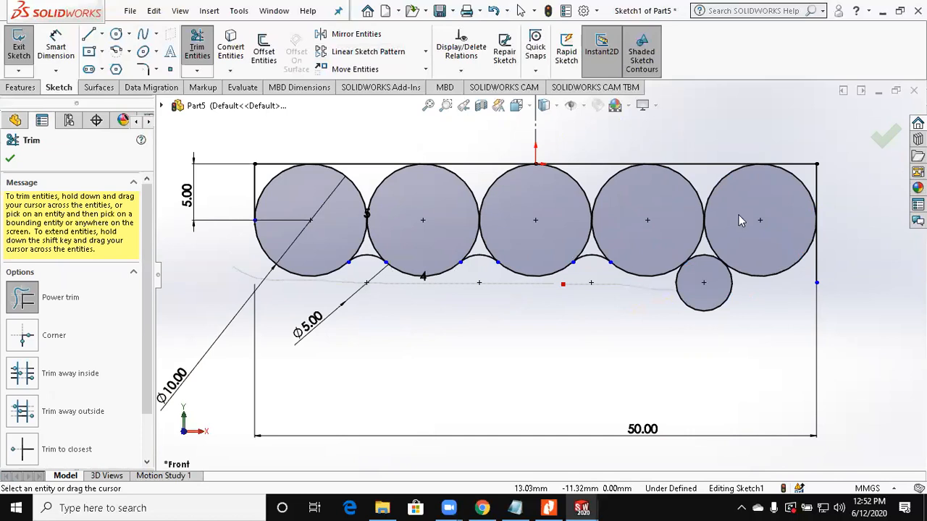
mouse_move(690, 230)
mouse_down()
mouse_move(576, 205)
mouse_move(577, 240)
mouse_move(484, 193)
mouse_move(587, 225)
mouse_move(406, 218)
mouse_move(375, 230)
mouse_move(296, 215)
mouse_move(273, 185)
mouse_up()
scroll(499, 239, up, 1)
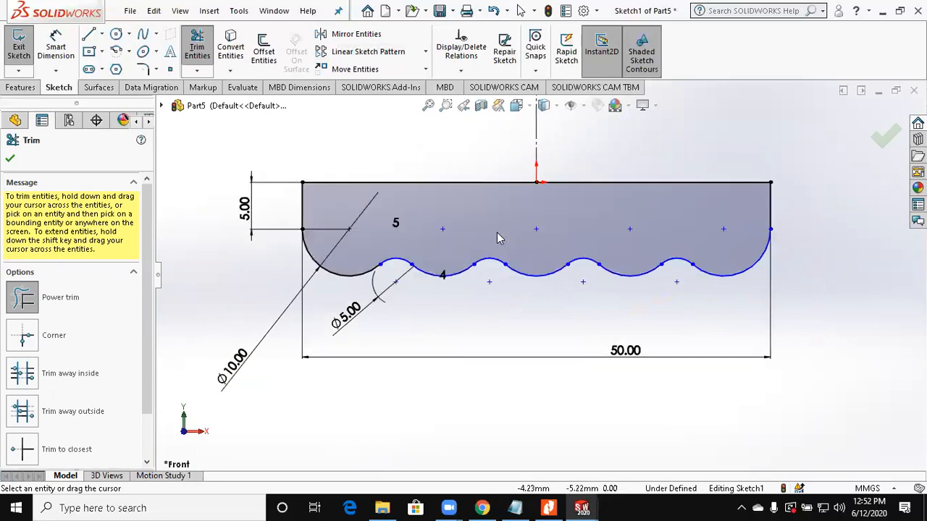
scroll(498, 237, down, 1)
key(Escape)
Step: Extrude the wavy-bottom profile as a boss from the mid plane to a total depth of 35 mm
middle_drag(743, 357, 644, 344)
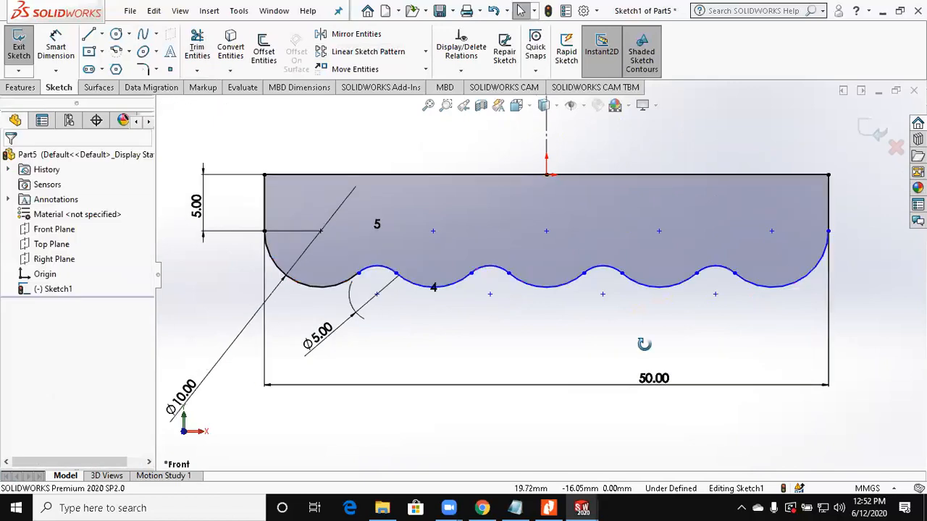
click(16, 86)
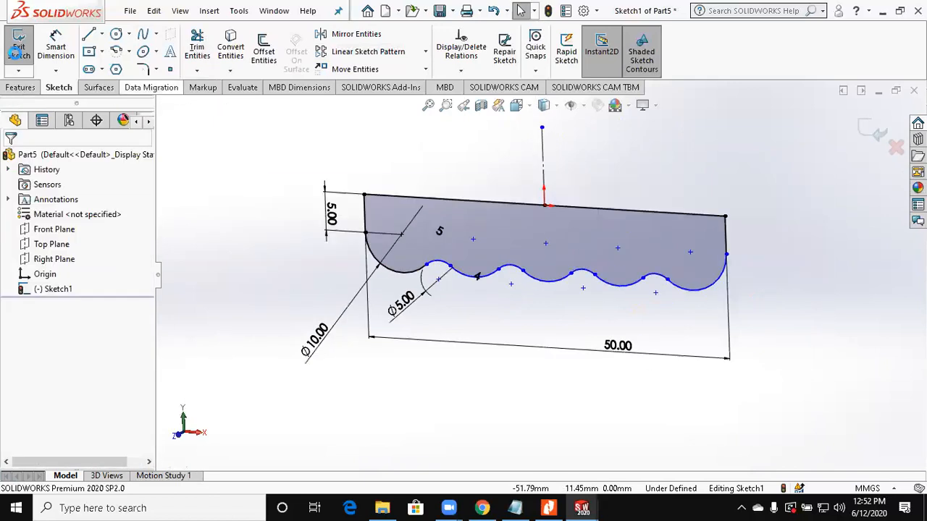
click(19, 53)
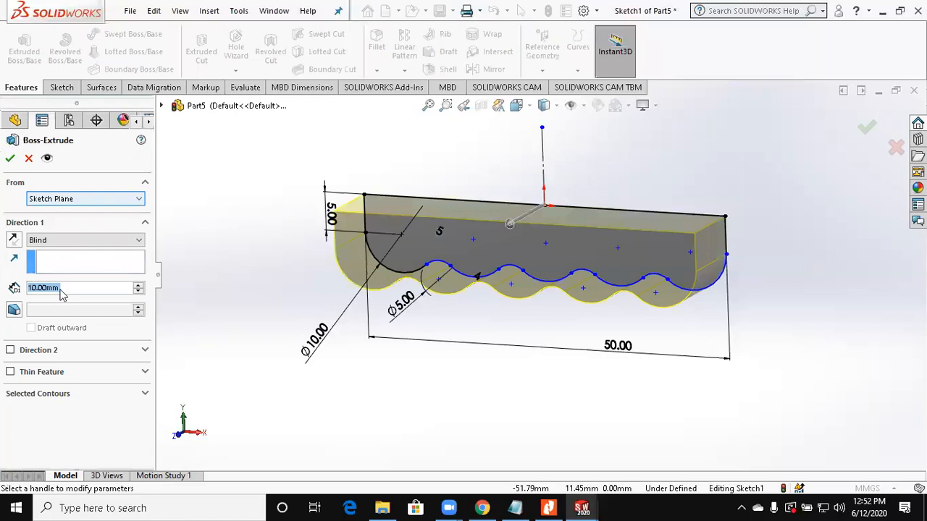
click(85, 240)
click(87, 296)
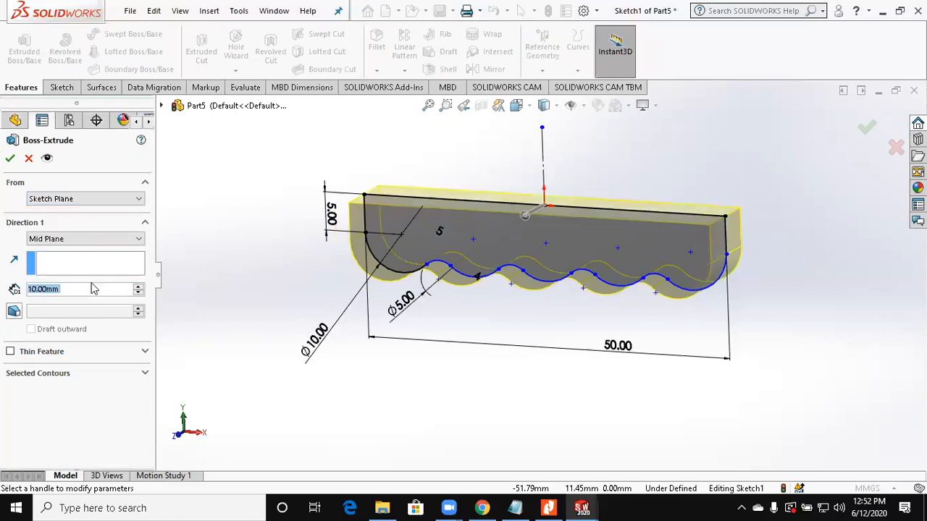
text(35)
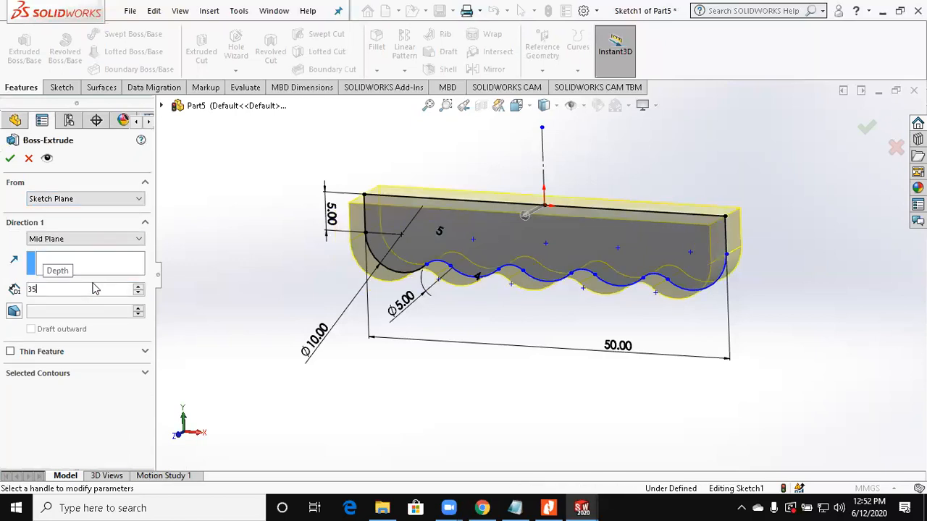
key(Return)
click(10, 161)
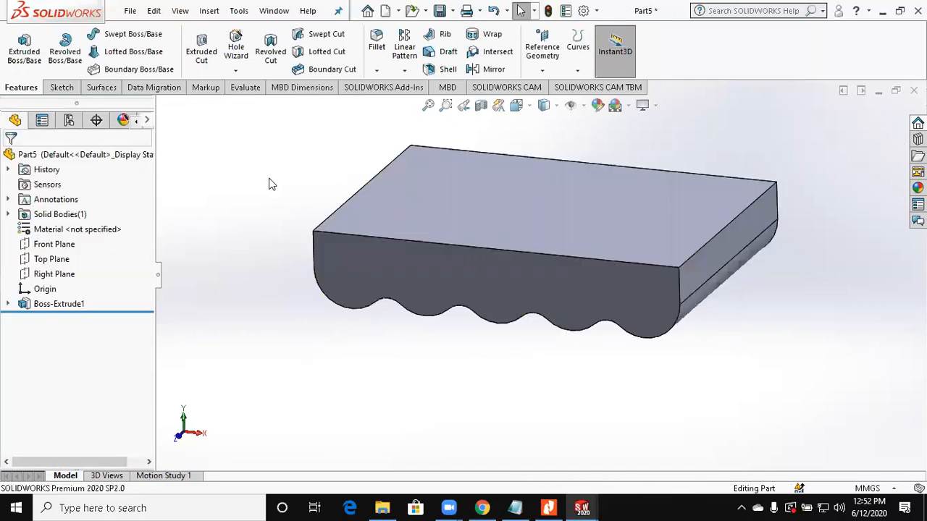
Step: Fillet both wavy side edges of the block, with tangent propagation, to a 3 mm radius
click(377, 43)
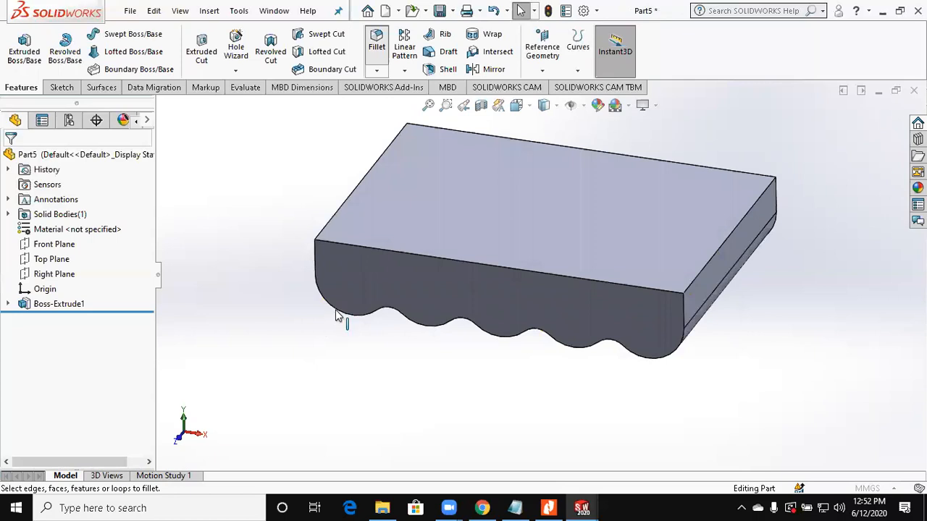
mouse_move(424, 394)
middle_down()
mouse_move(337, 372)
mouse_move(490, 330)
mouse_move(652, 332)
mouse_move(683, 287)
middle_up()
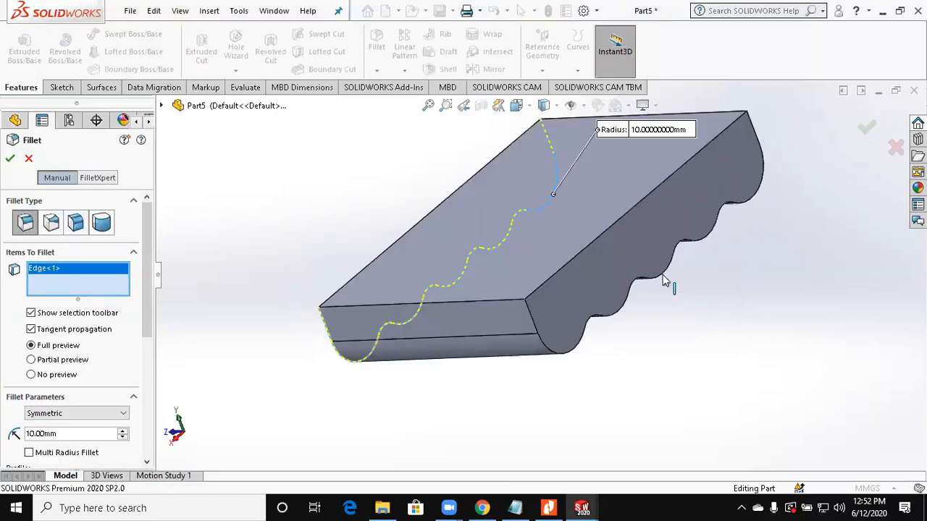
click(664, 281)
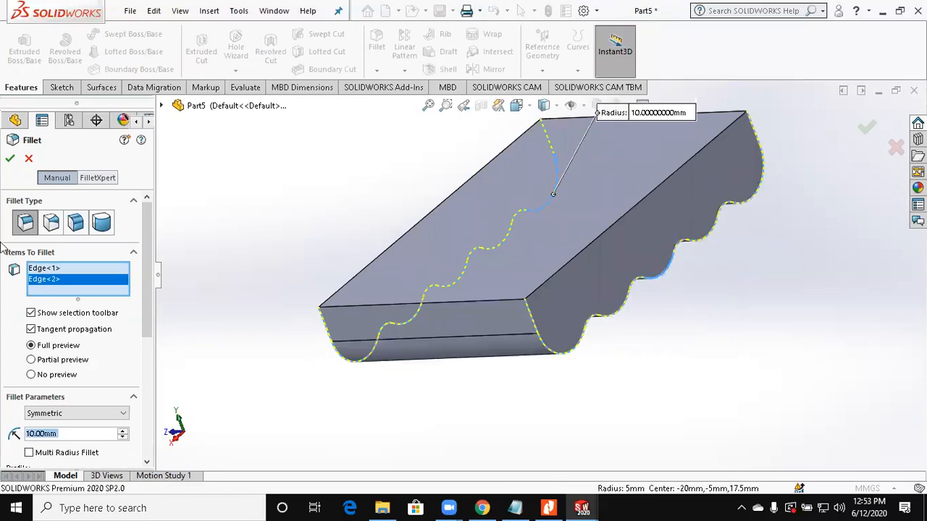
text(3)
key(Return)
key(Return)
Step: Shell the block to a 2 mm wall thickness, removing its flat top face
middle_drag(323, 181, 347, 185)
scroll(348, 185, up, 2)
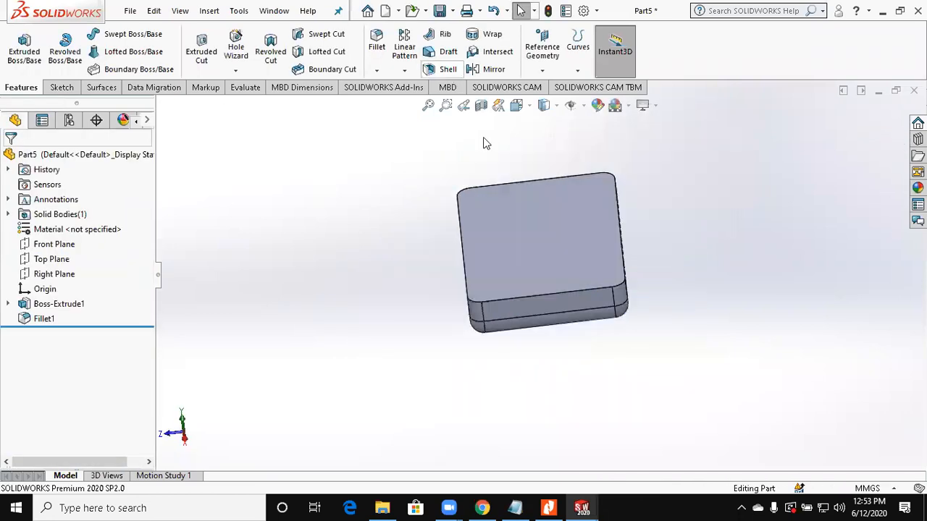
click(448, 69)
click(536, 213)
middle_drag(544, 270, 186, 275)
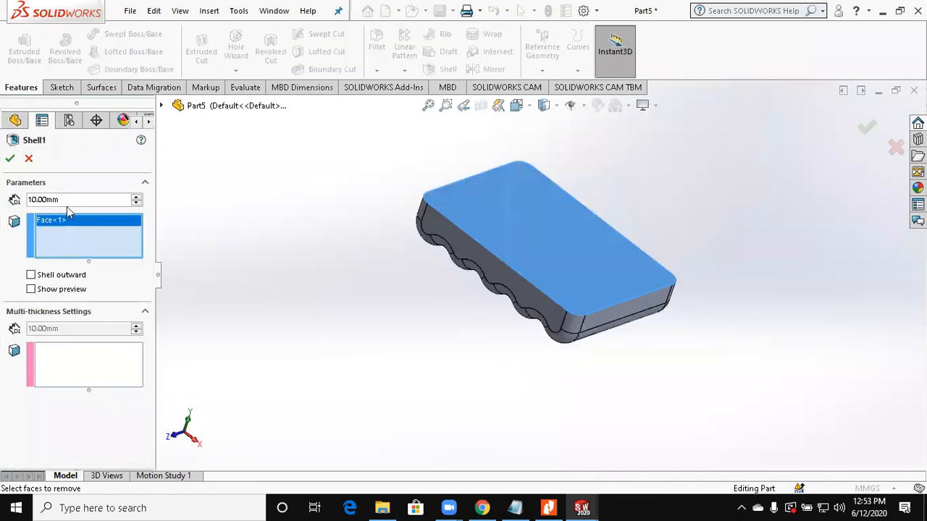
drag(62, 200, 0, 191)
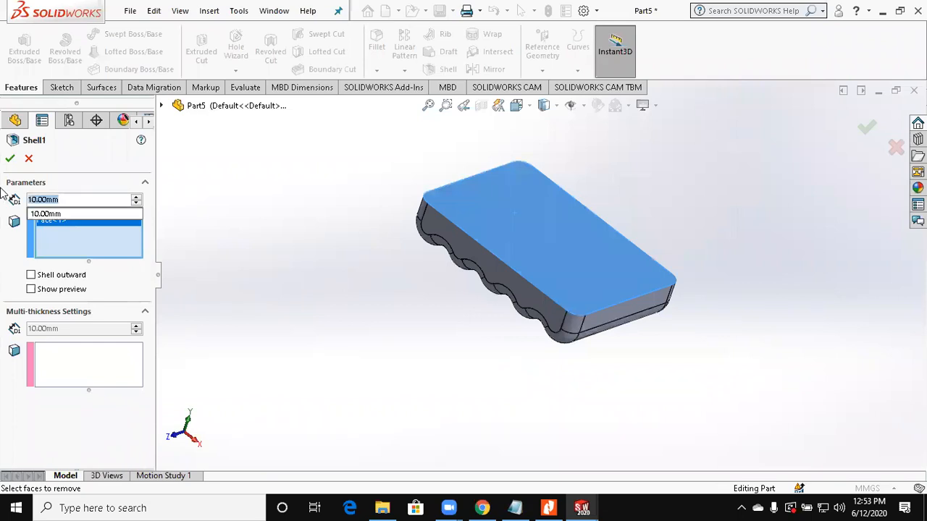
text(2)
key(Return)
click(11, 160)
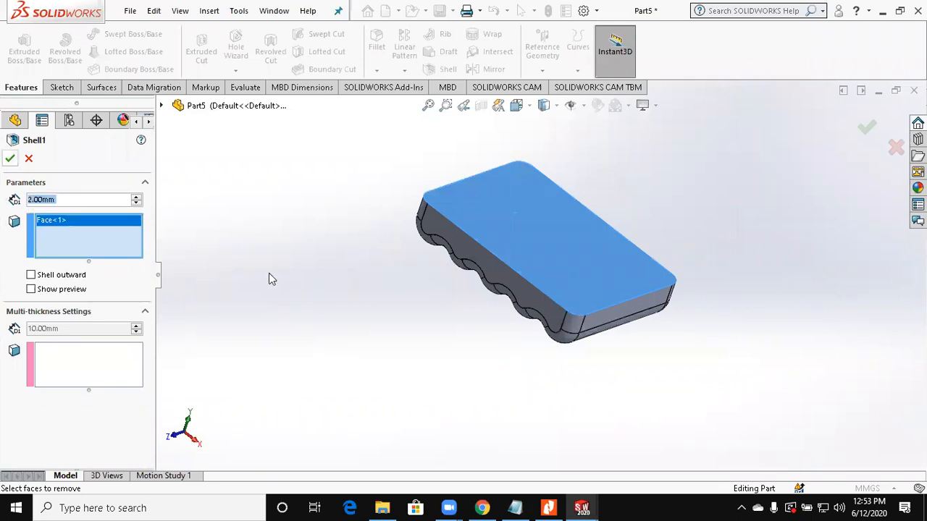
key(f)
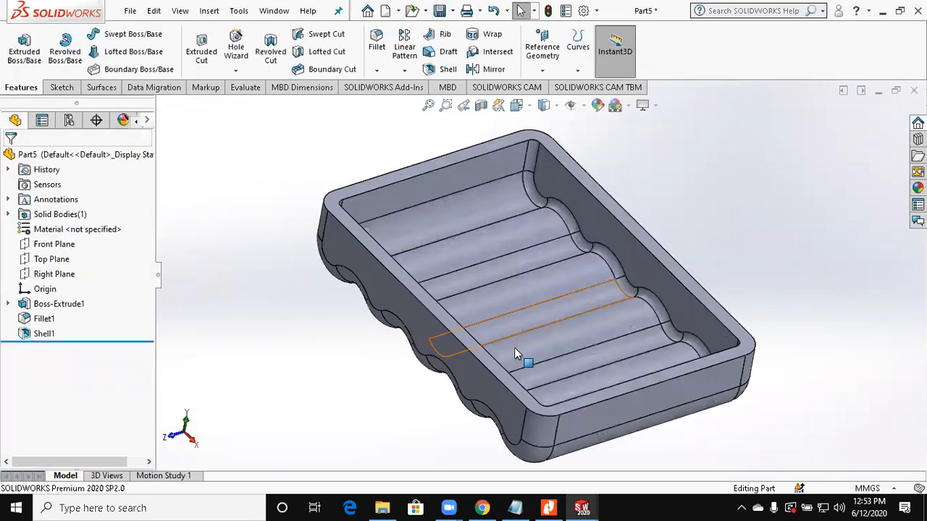
Step: On the tray's top rim face, sketch an upright center rectangle about 1.8 × 24 mm over the leftmost trough, level with the origin
click(549, 507)
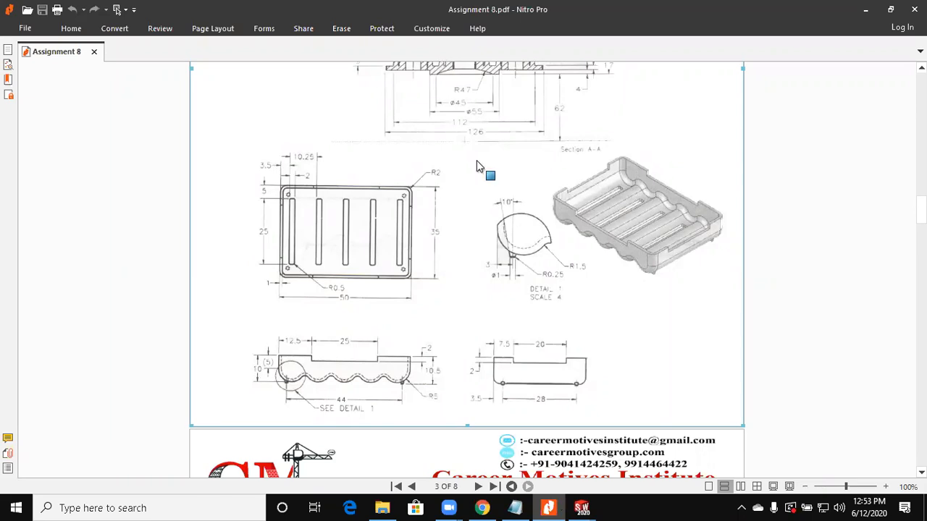
key(alt+Tab)
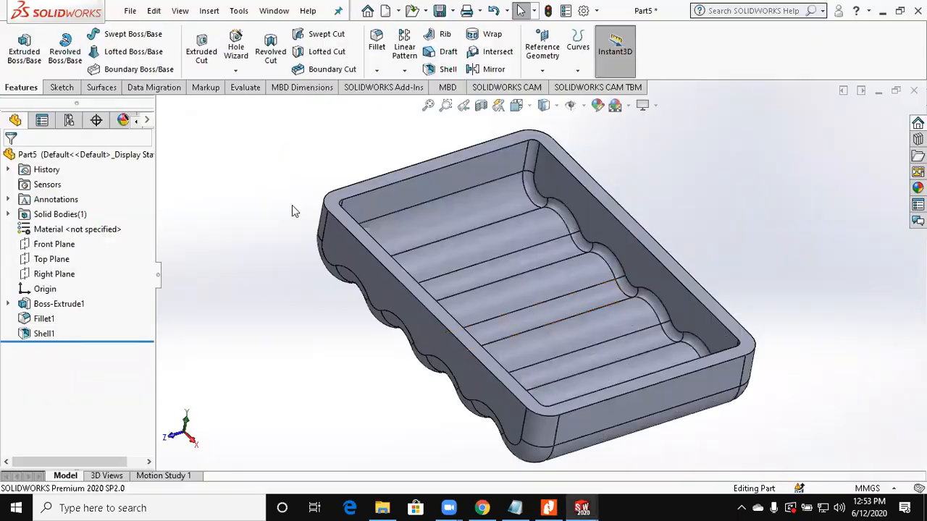
click(447, 176)
click(509, 159)
click(497, 144)
click(59, 87)
click(22, 58)
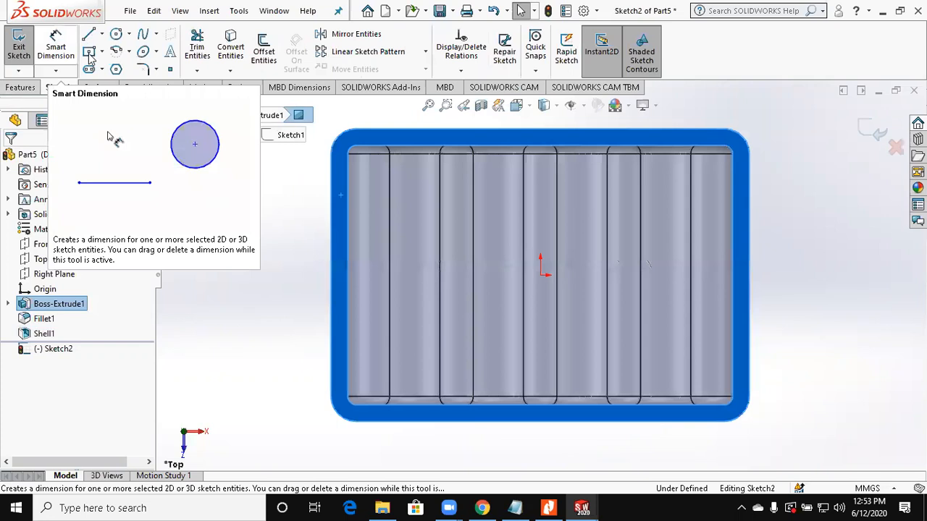
click(89, 53)
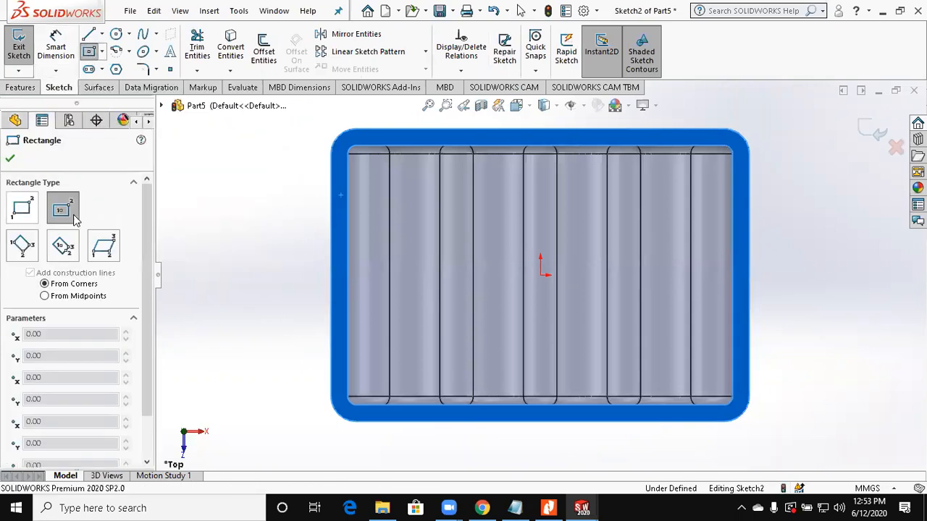
click(370, 275)
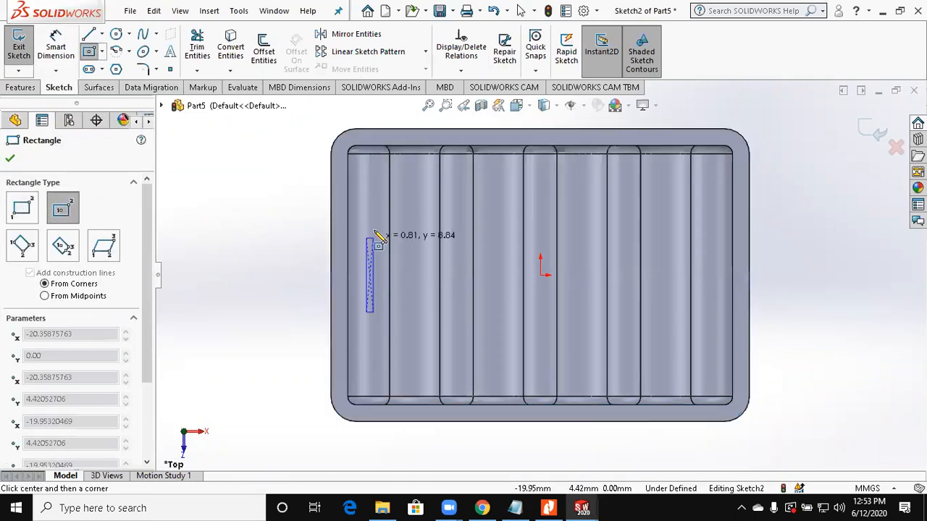
click(380, 176)
key(Escape)
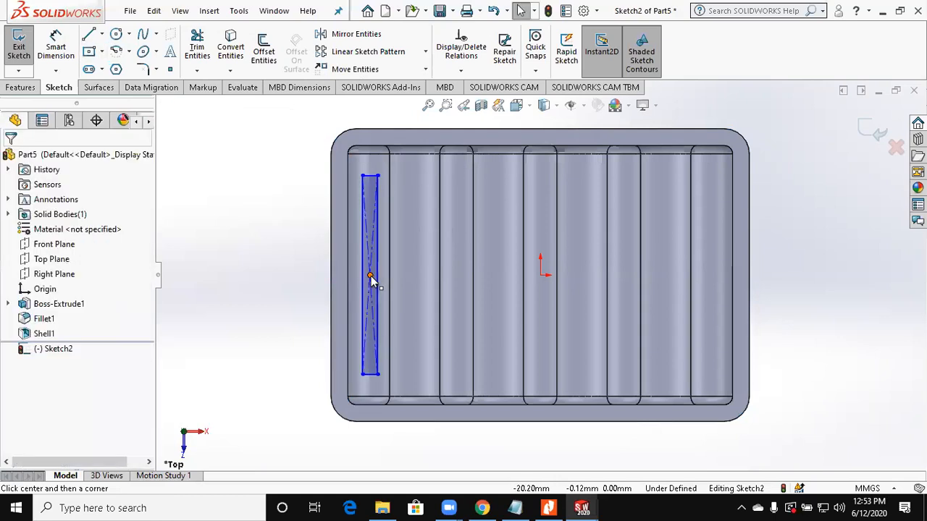
Step: Dimension the slot rectangle's length as 25 mm
ctrl+click(540, 275)
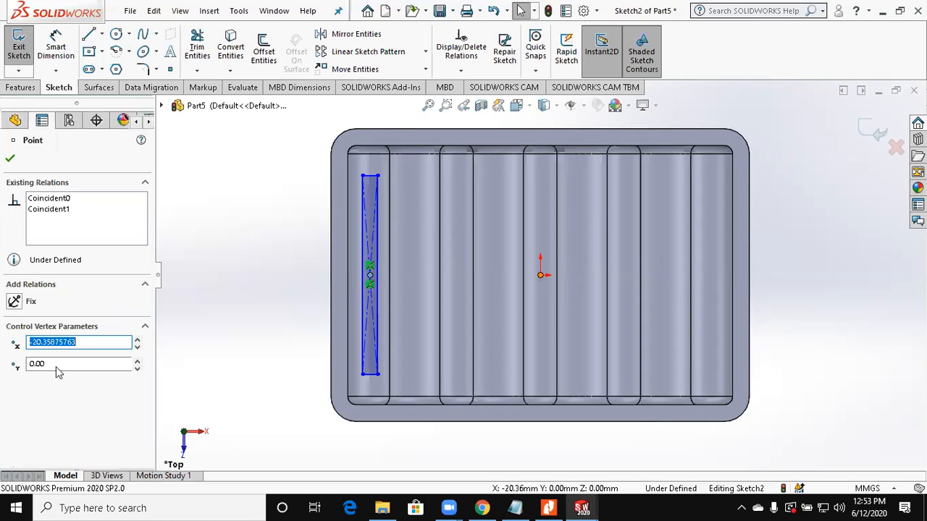
click(62, 51)
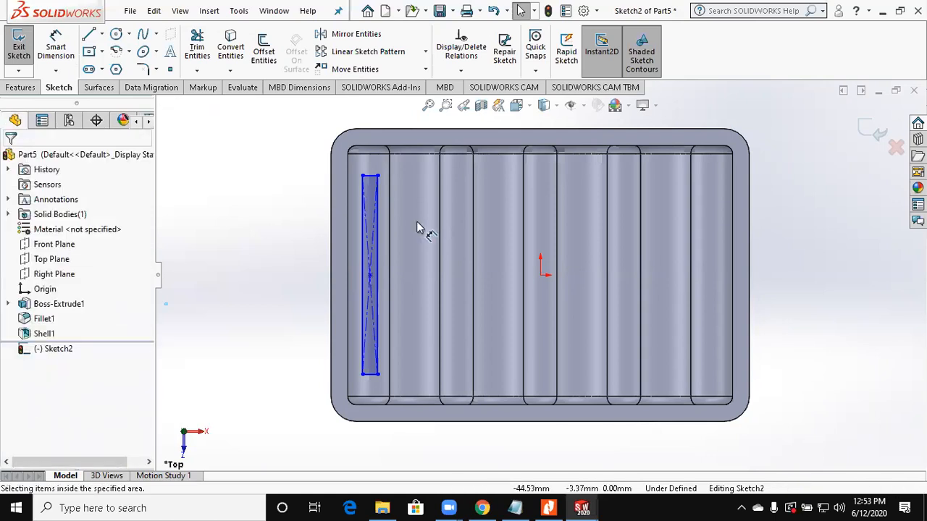
click(368, 374)
click(282, 342)
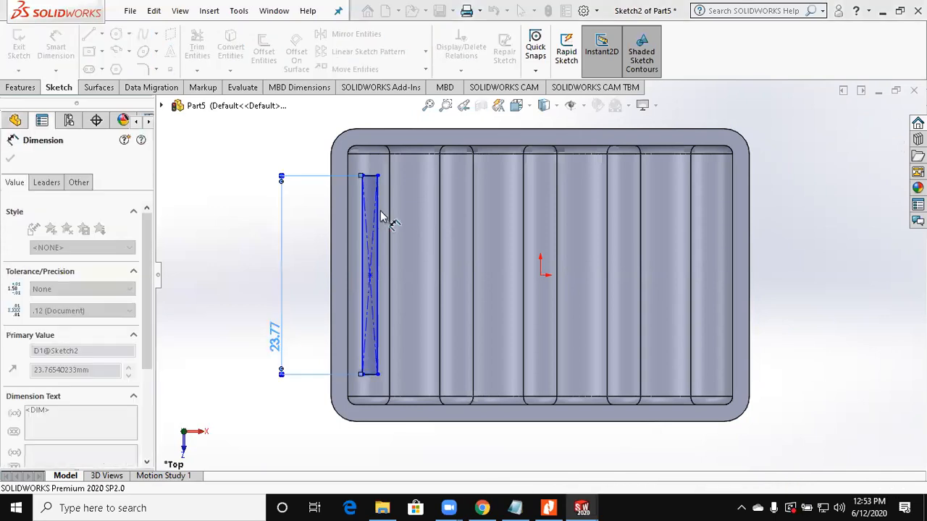
text(25)
key(Return)
Step: Dimension the slot rectangle's width between its long sides as 2 mm
scroll(316, 220, down, 2)
click(317, 214)
click(339, 207)
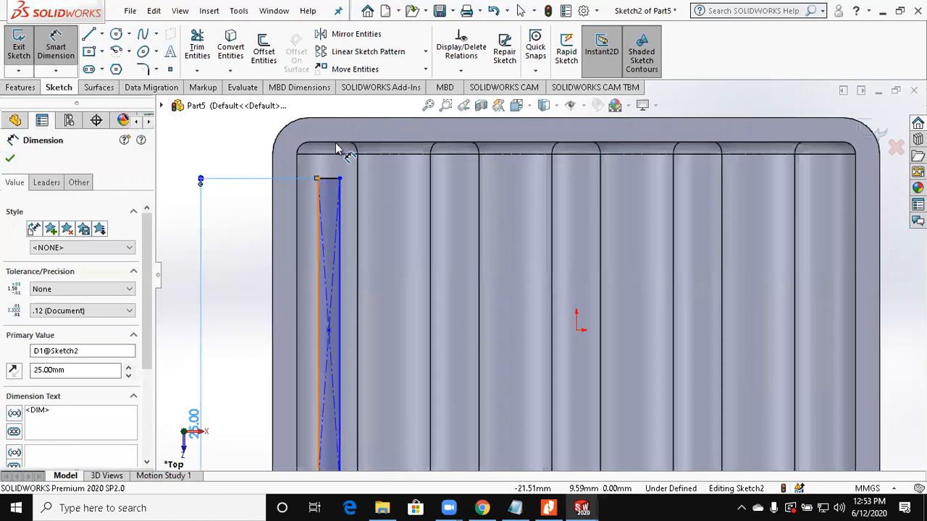
scroll(341, 125, up, 1)
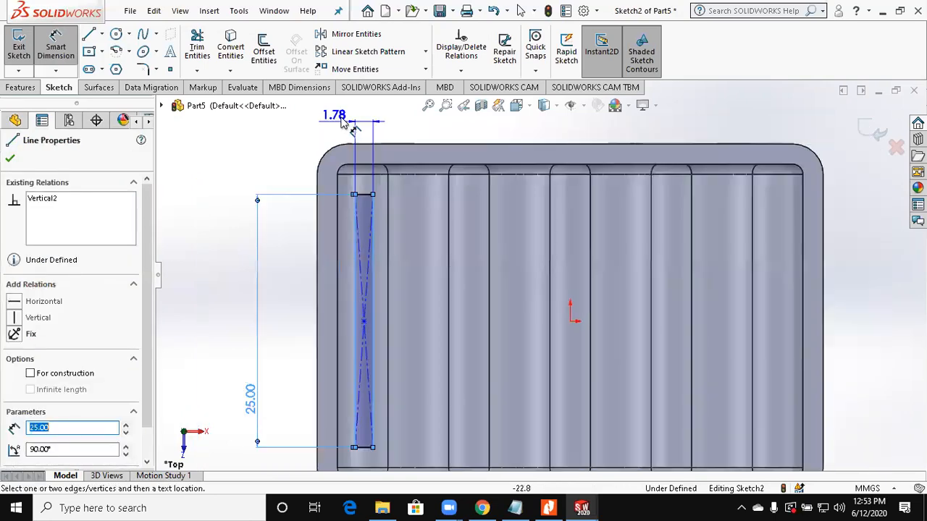
click(341, 118)
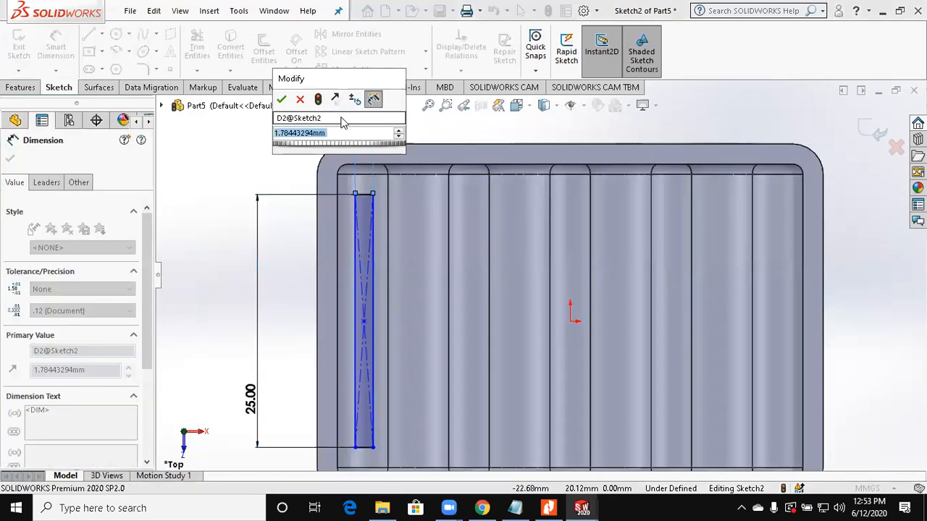
text(2)
key(Return)
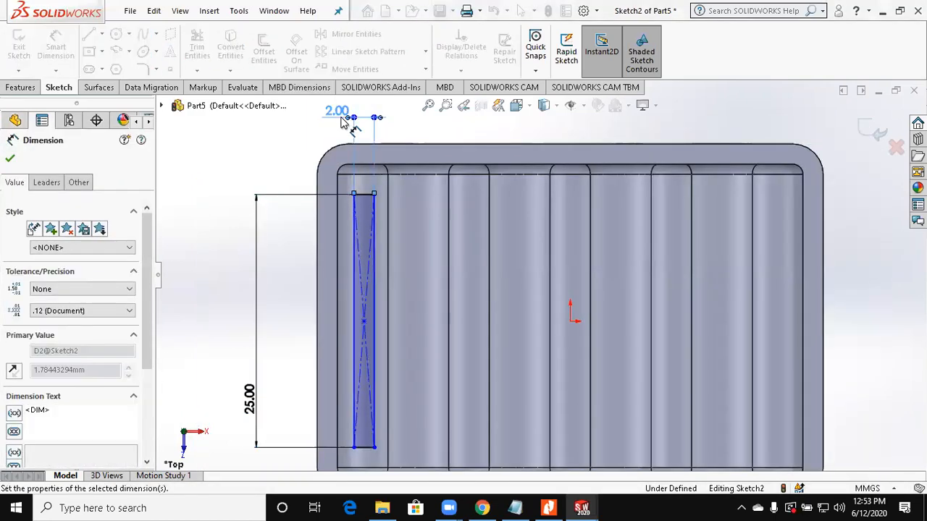
click(364, 322)
click(317, 316)
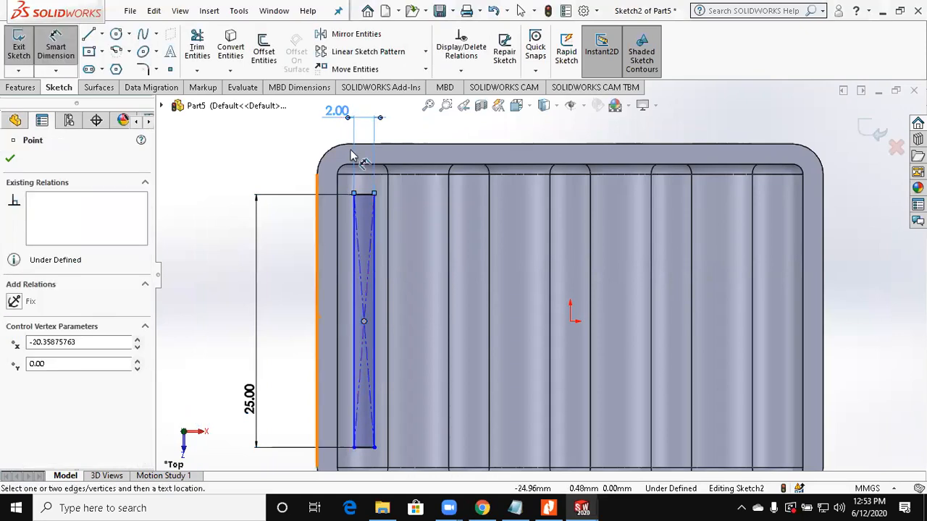
scroll(407, 136, up, 2)
scroll(423, 463, down, 1)
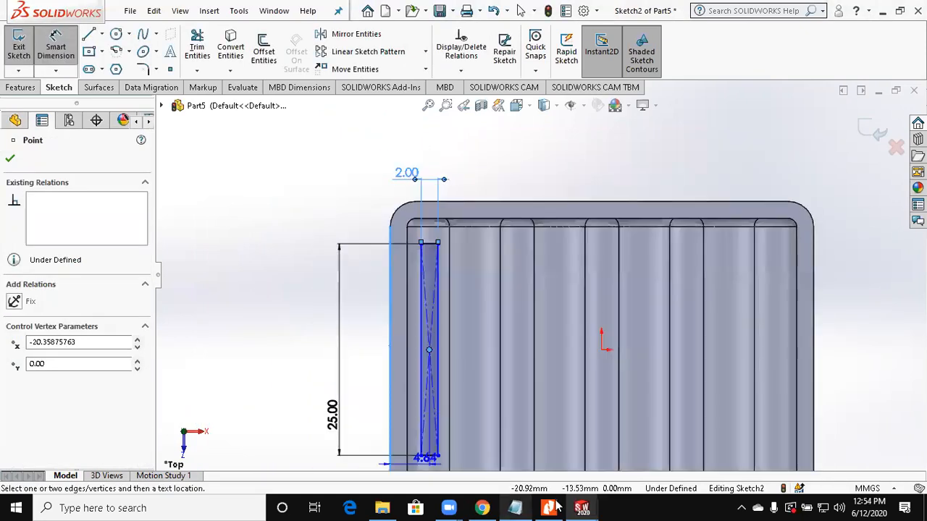
click(552, 508)
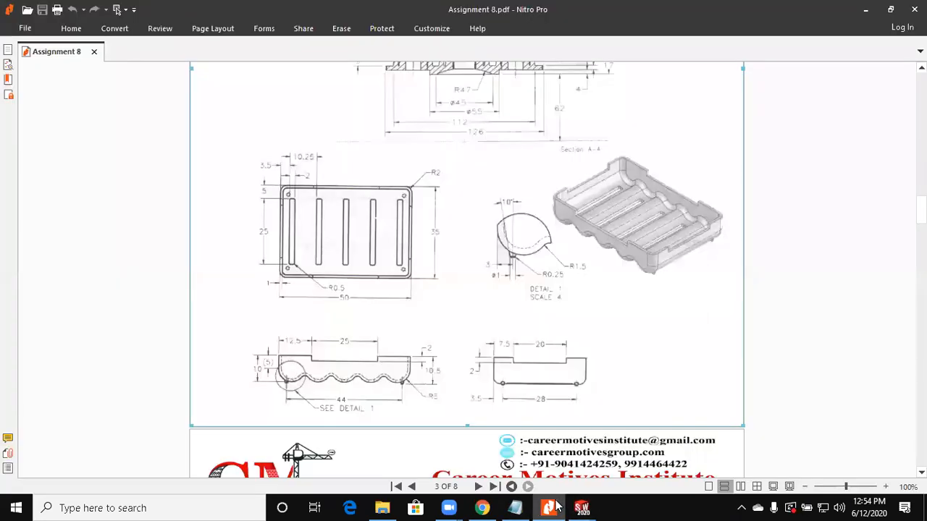
click(554, 507)
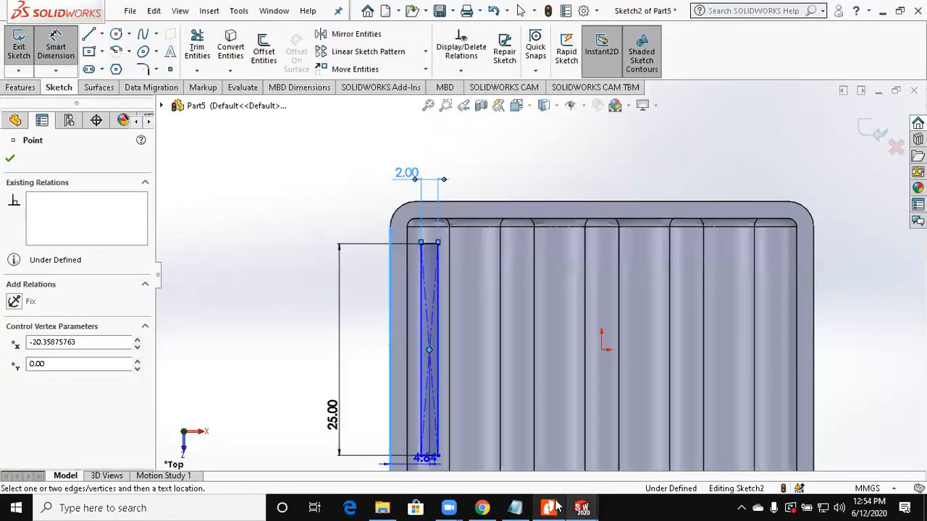
click(551, 507)
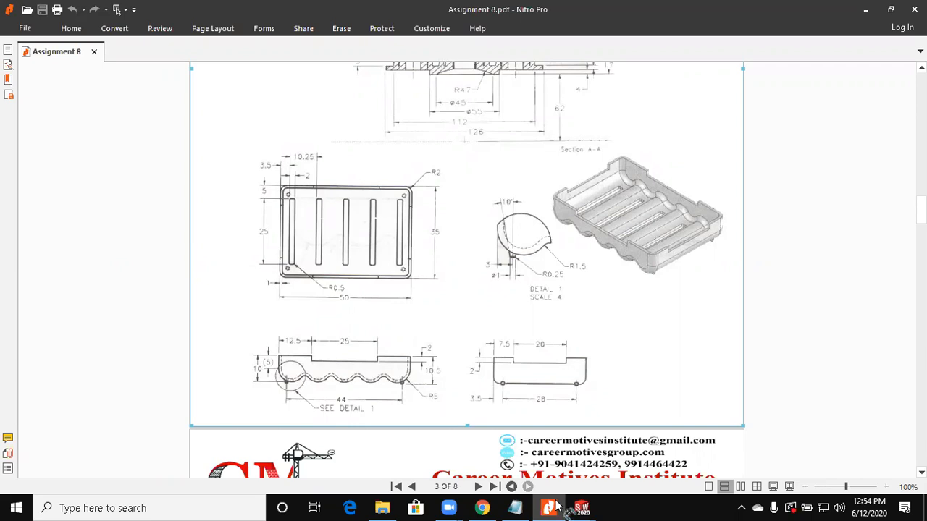
click(581, 508)
Step: Delete the slot rectangle's 2 mm width dimension
click(365, 150)
click(365, 150)
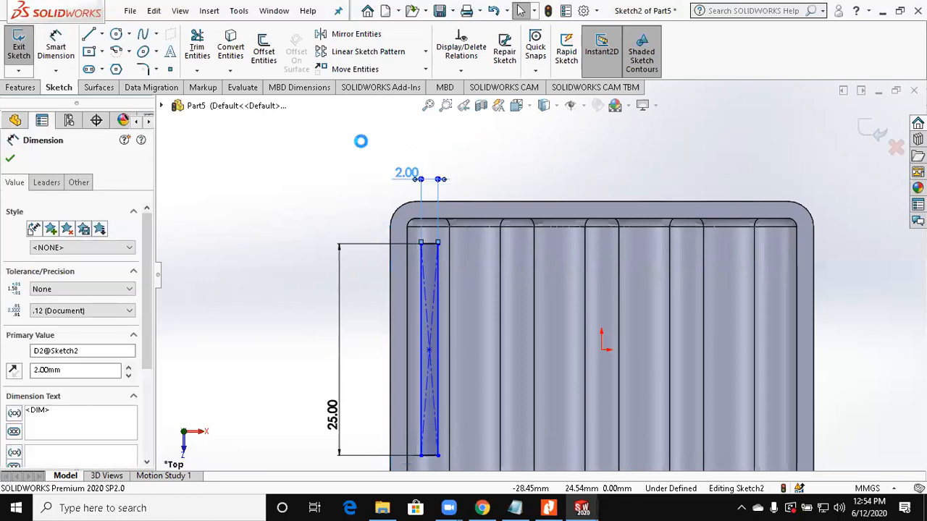
key(Delete)
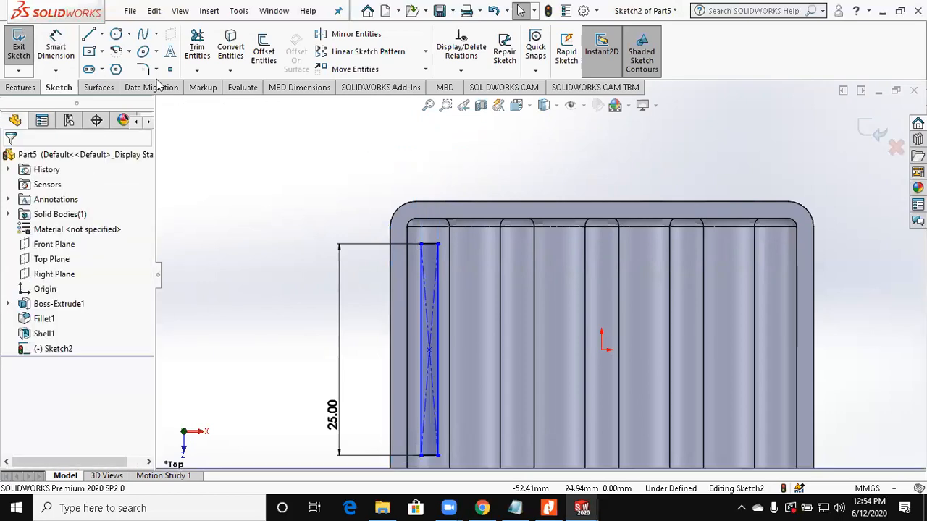
Step: Dimension the slot's outer long side 3.5 mm from the tray's left outer edge
click(422, 297)
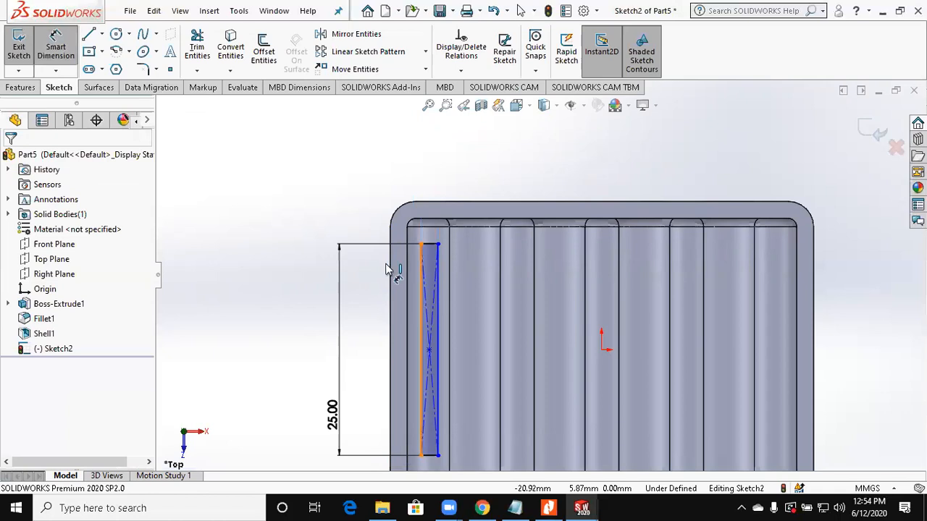
click(407, 202)
click(416, 188)
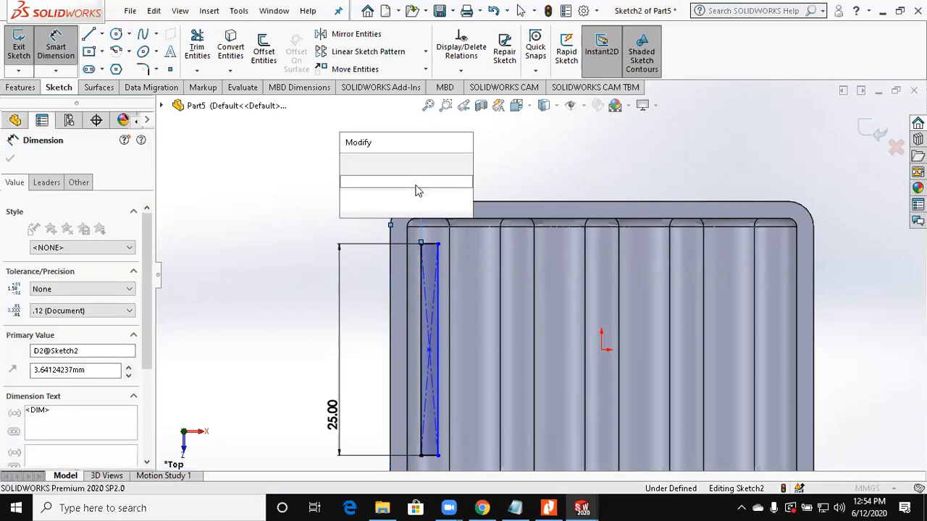
text(3.5)
key(Return)
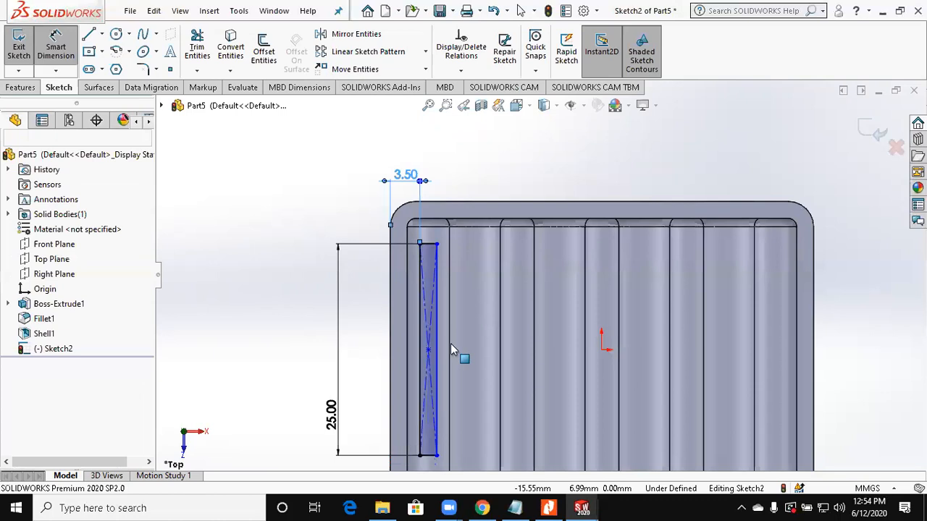
Step: Add a 2 mm width dimension between the slot's long sides to fully define the rectangle
scroll(462, 300, down, 2)
click(63, 54)
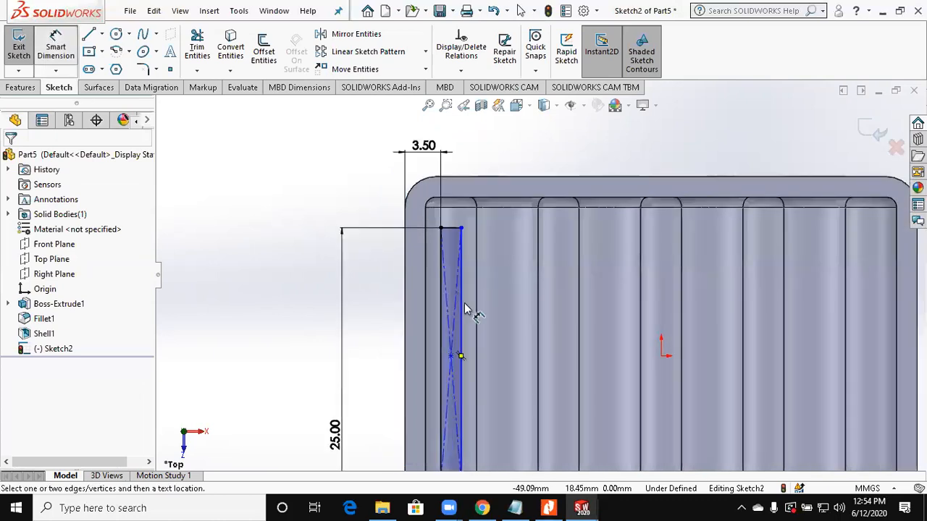
scroll(491, 307, up, 2)
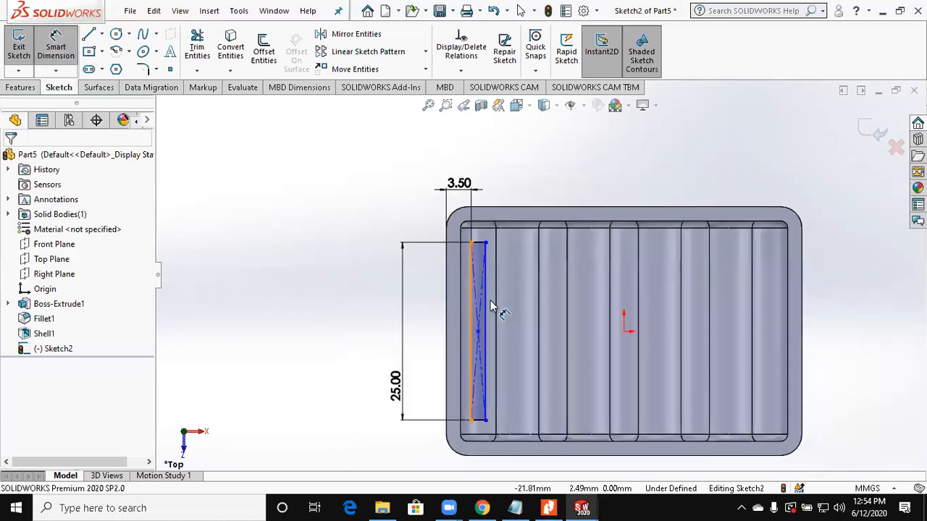
click(490, 307)
click(526, 176)
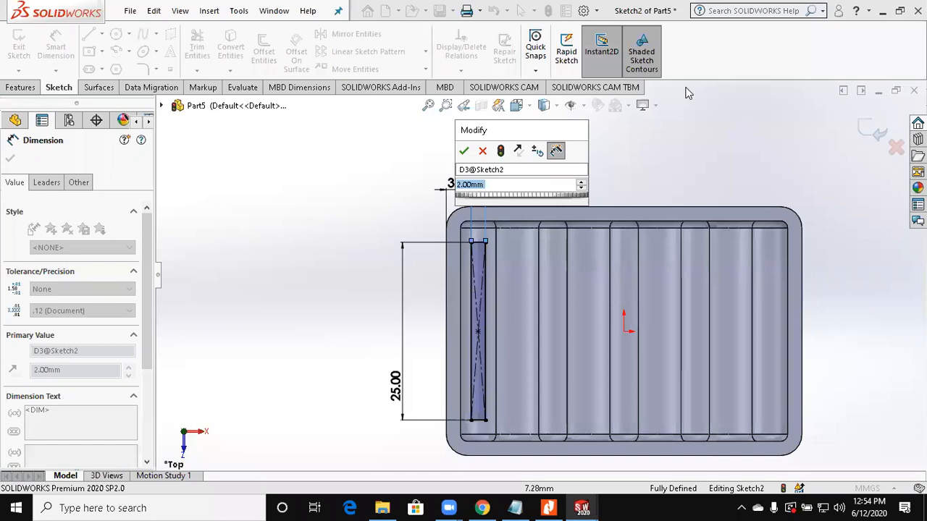
key(Return)
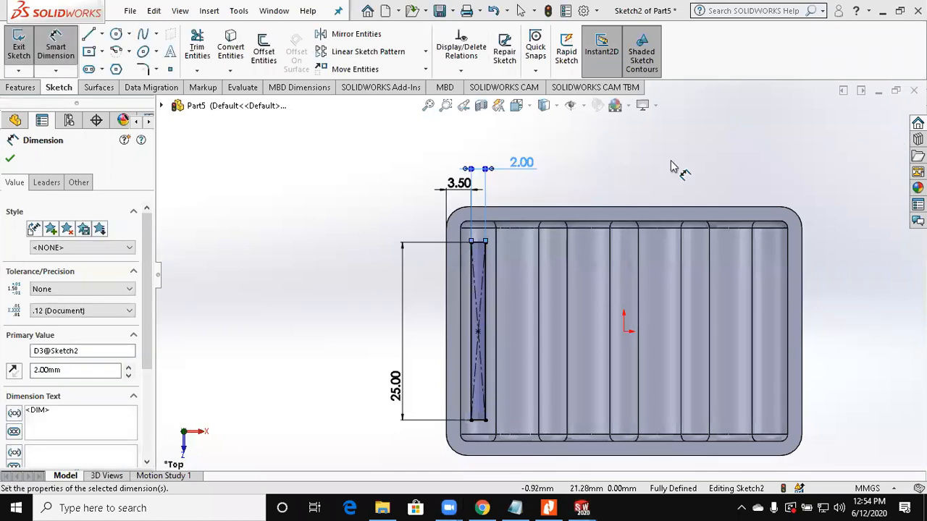
Step: Start a linear sketch pattern along the X-axis, replacing the preselected line with the whole slot rectangle as the entities to pattern
click(425, 53)
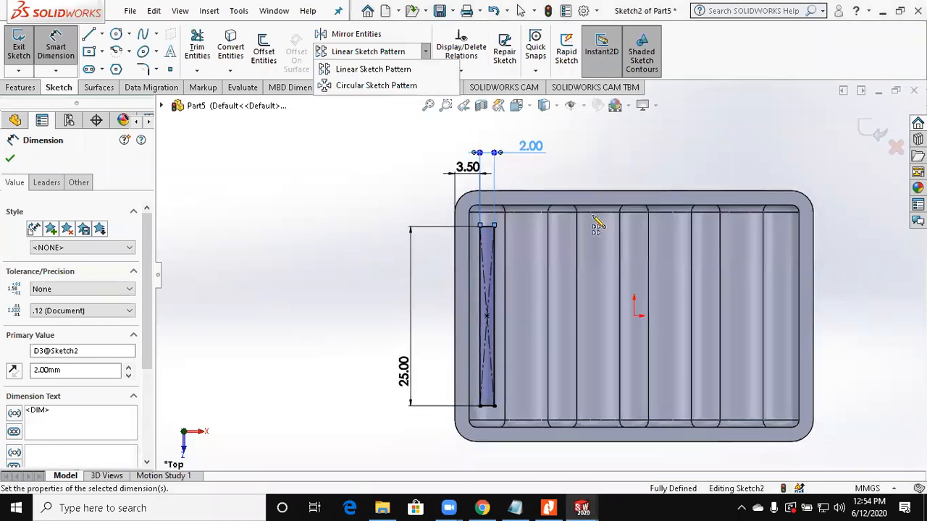
click(398, 72)
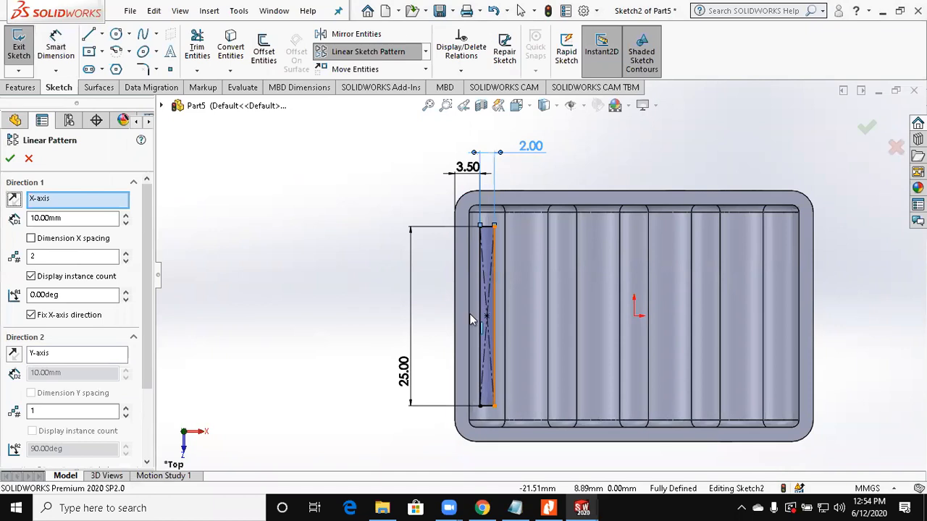
scroll(501, 256, down, 3)
click(501, 253)
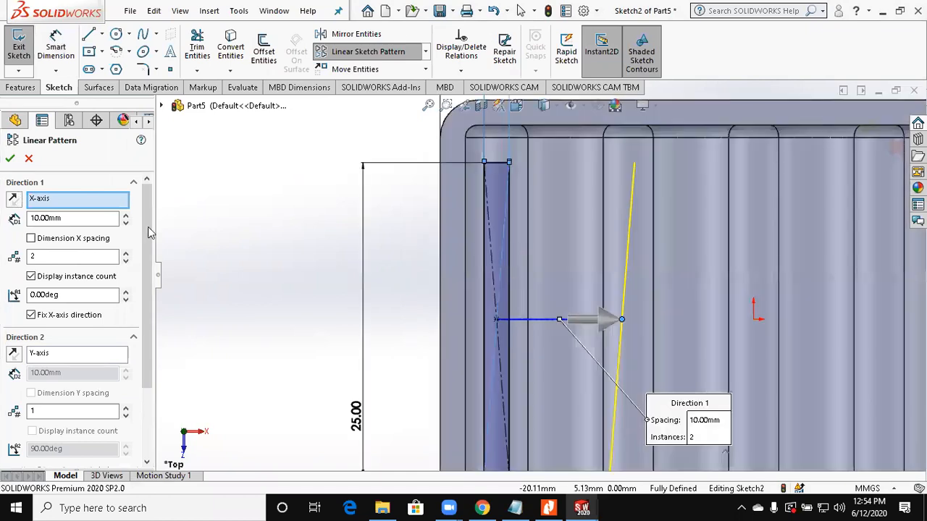
scroll(67, 428, down, 3)
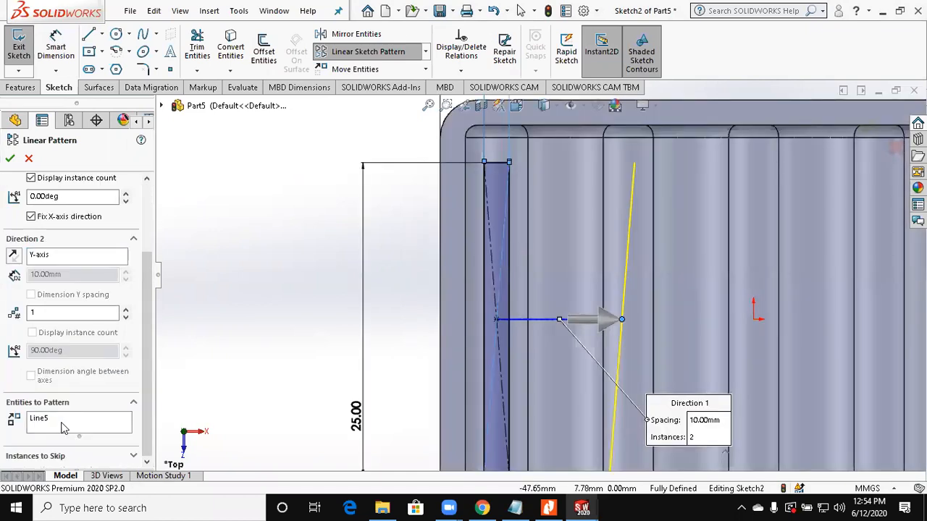
right_click(61, 427)
click(109, 433)
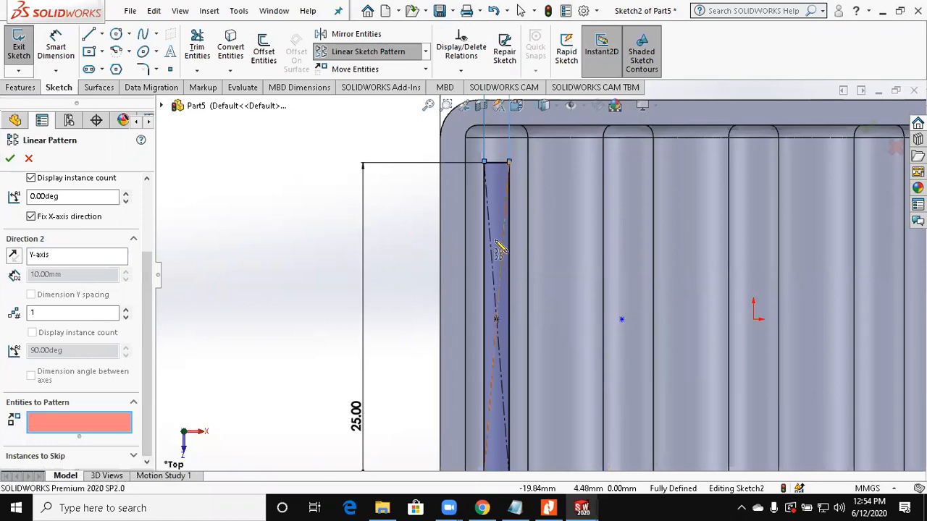
click(499, 246)
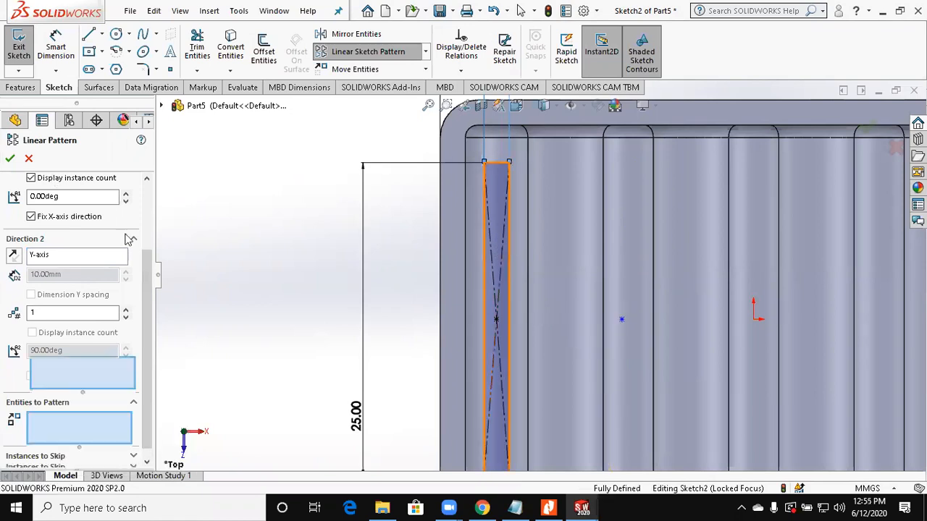
scroll(131, 242, up, 3)
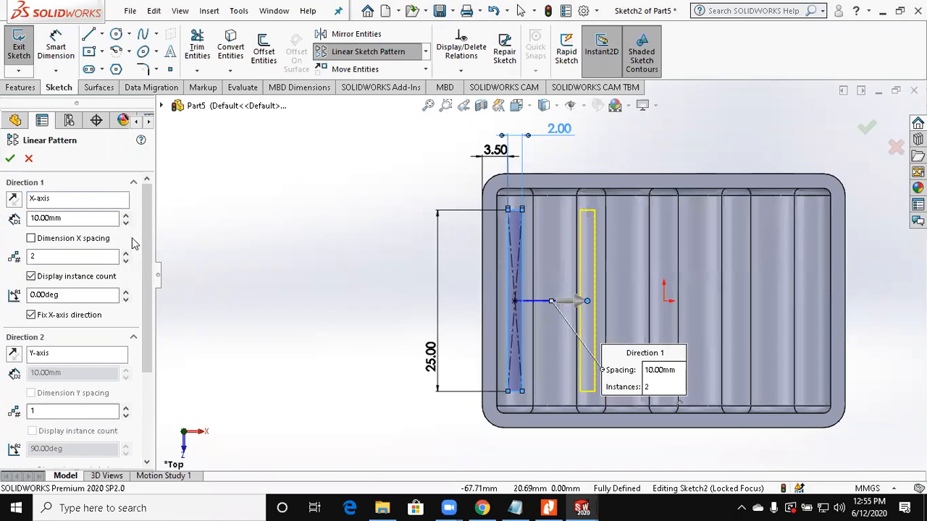
Step: Set the slot pattern to 5 instances at 10.25 mm spacing along the X-axis
drag(59, 221, 0, 220)
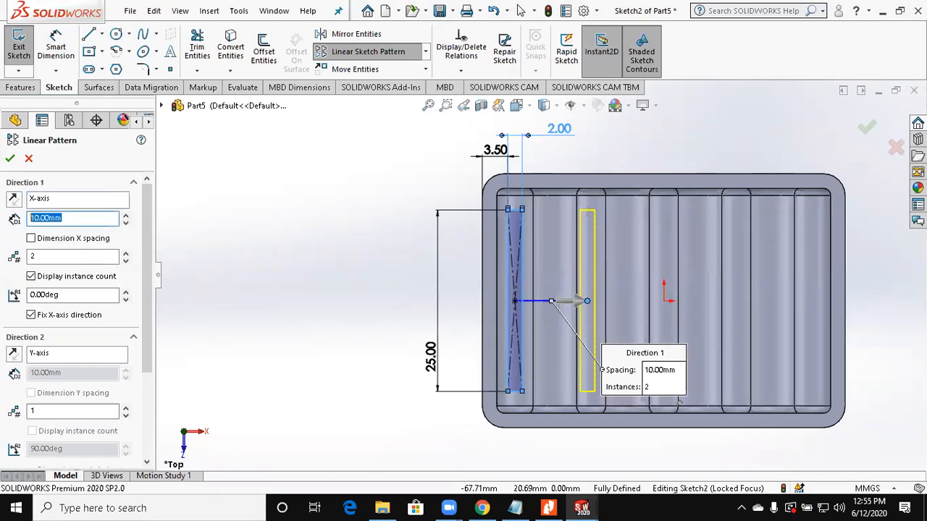
text(10.25)
key(Return)
click(126, 252)
click(126, 253)
click(126, 253)
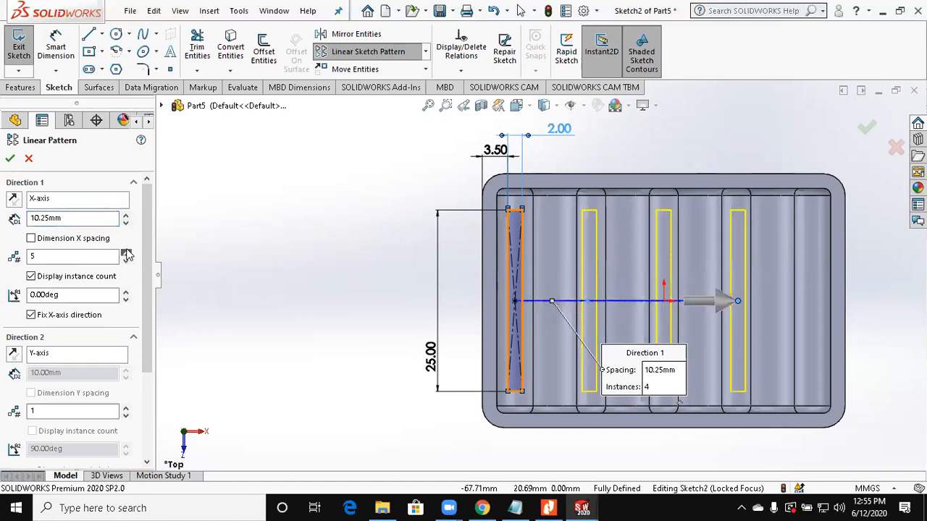
Step: Finish the pattern and dimension the last slot's outer long side 3.5 mm from the tray's right outer edge
click(54, 57)
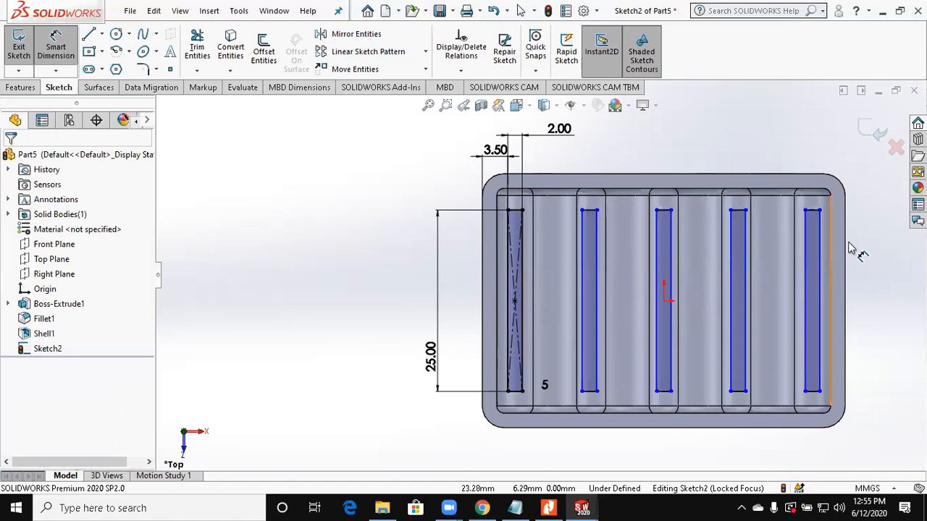
click(819, 259)
click(846, 239)
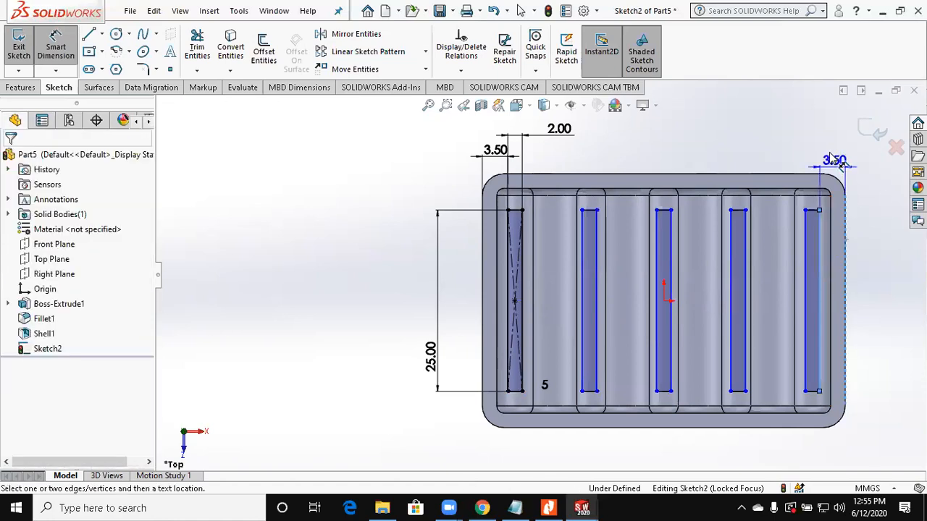
click(831, 149)
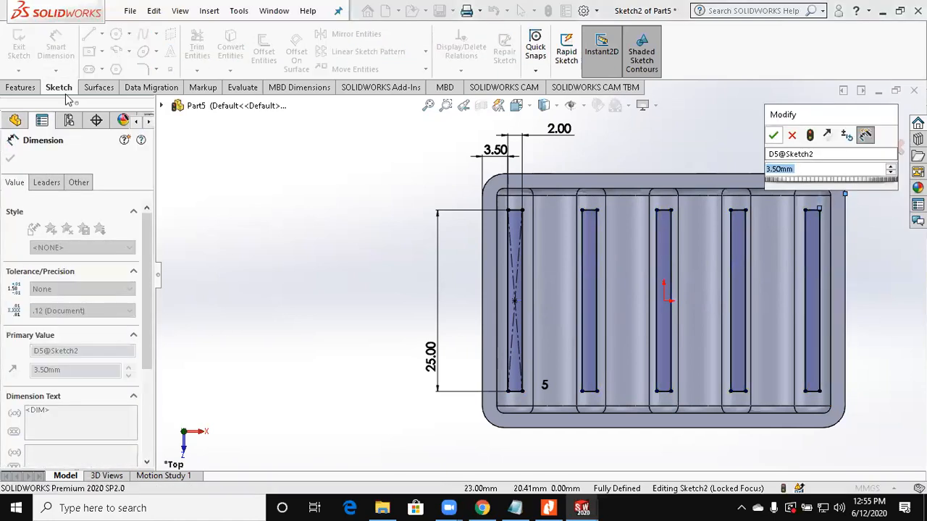
key(Return)
Step: Cut the five slot profiles through the tray bottom with an Extruded Cut set to Through All
click(21, 86)
click(201, 51)
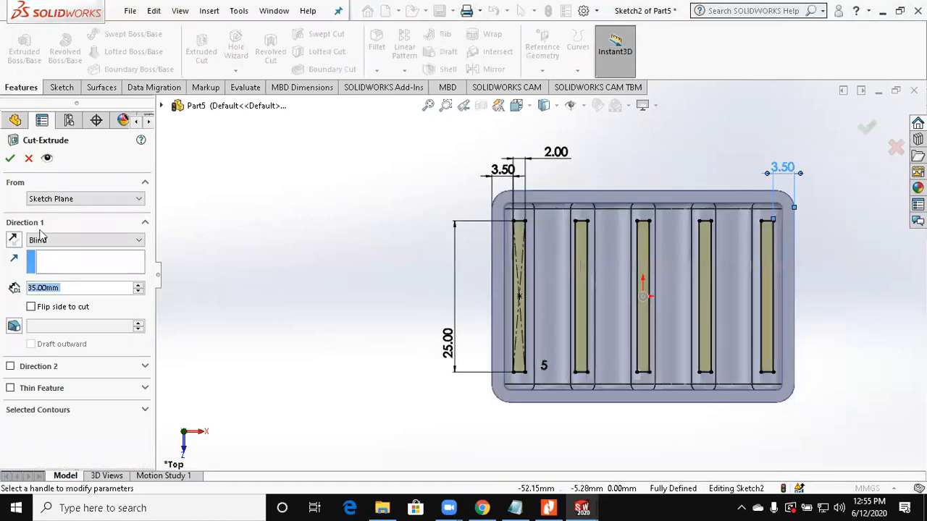
click(12, 161)
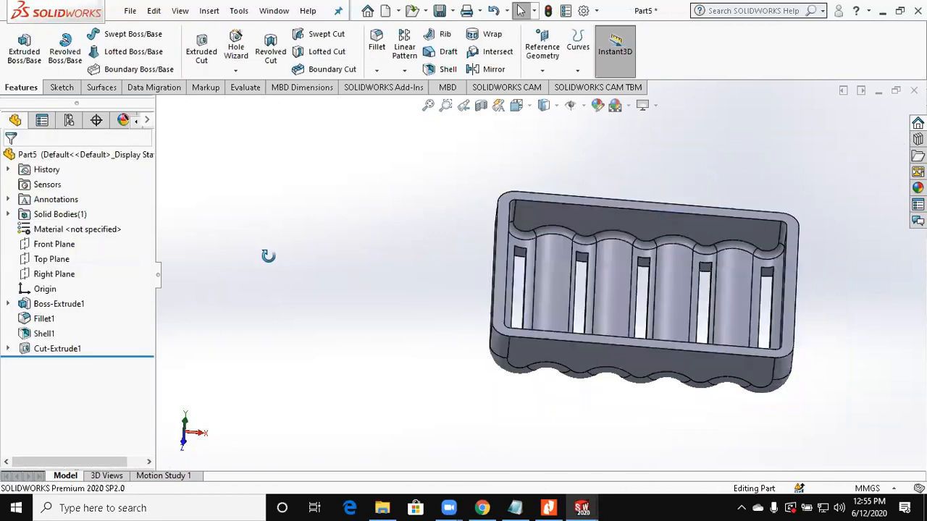
Step: Sketch a center rectangle about 22.7 × 5.7 mm on the Front Plane, centred on the origin at the tray's rim
middle_drag(268, 254, 281, 232)
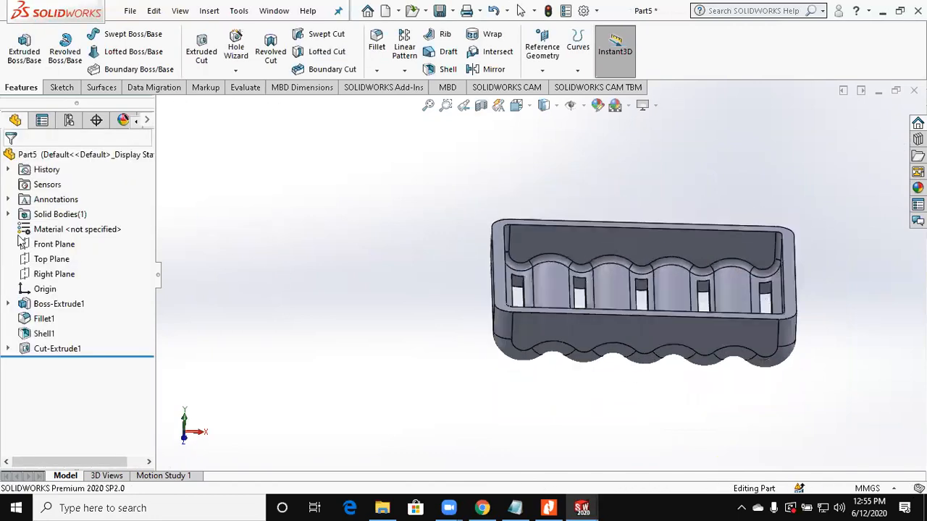
click(53, 244)
click(58, 88)
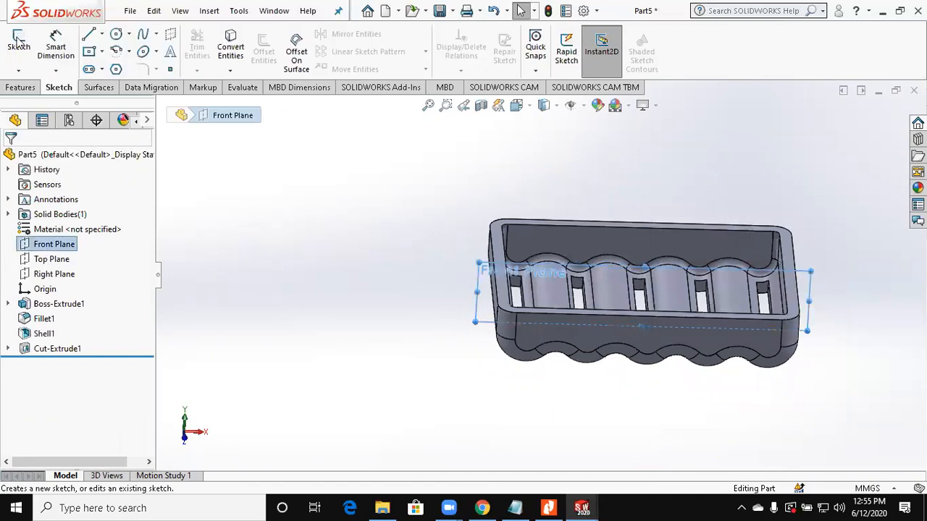
click(19, 44)
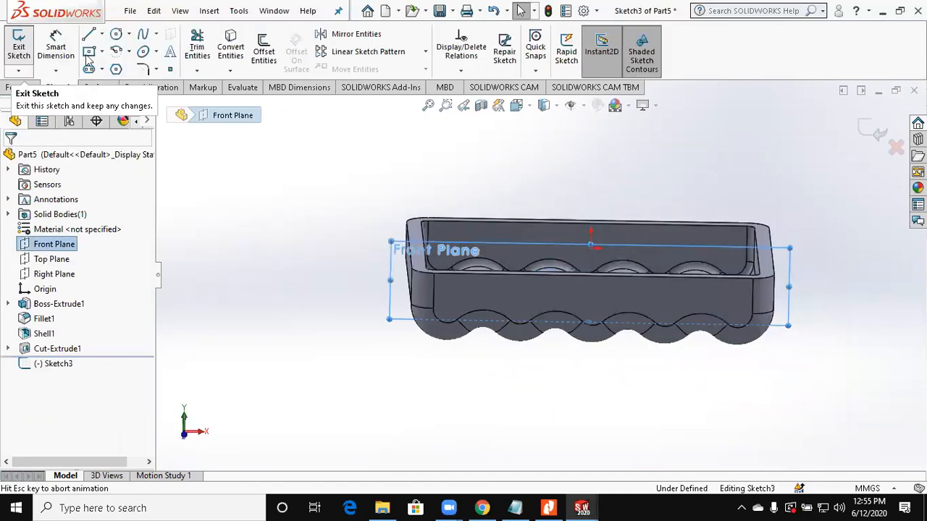
click(541, 234)
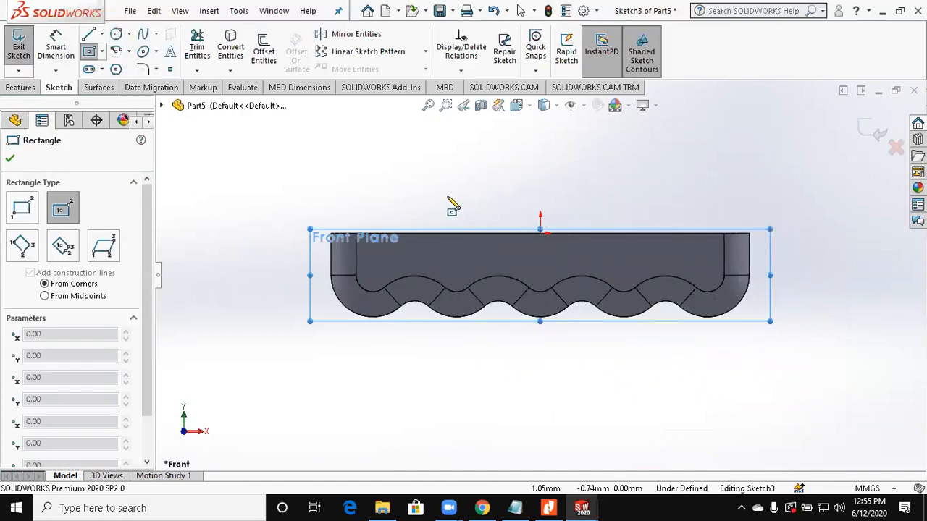
Step: Cut the rectangle Through All - Both across the long side walls, and check the tray drawing in Nitro Pro
click(20, 91)
click(208, 71)
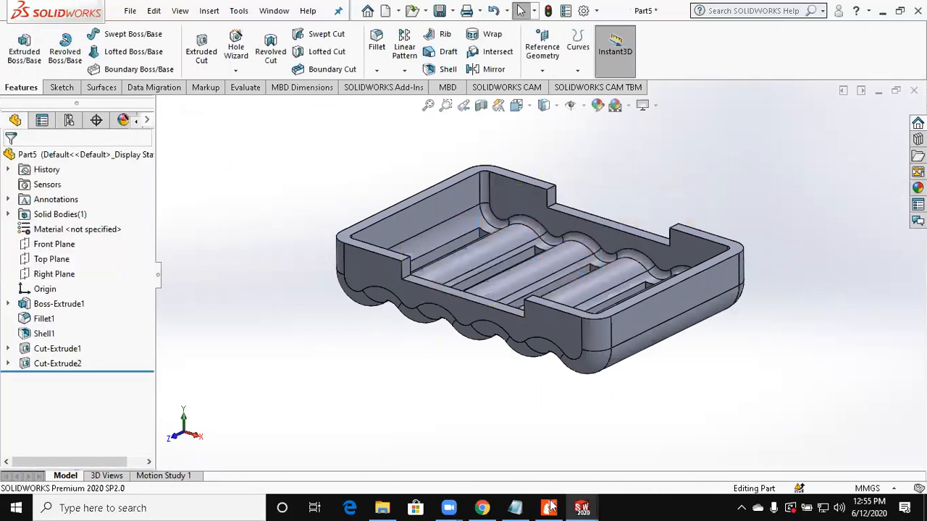
click(549, 508)
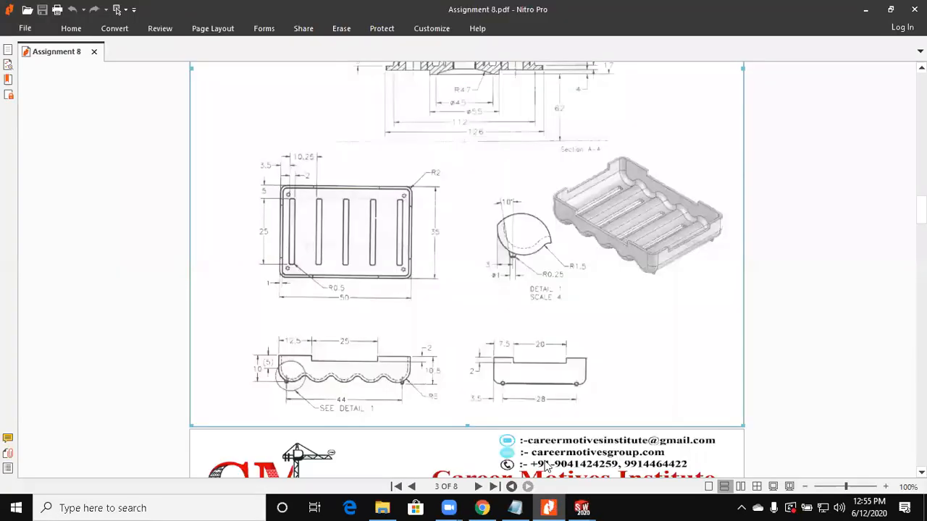
click(548, 508)
Step: Sketch a center rectangle on the Right Plane, centred on the origin at the tray's rim
click(54, 273)
click(61, 86)
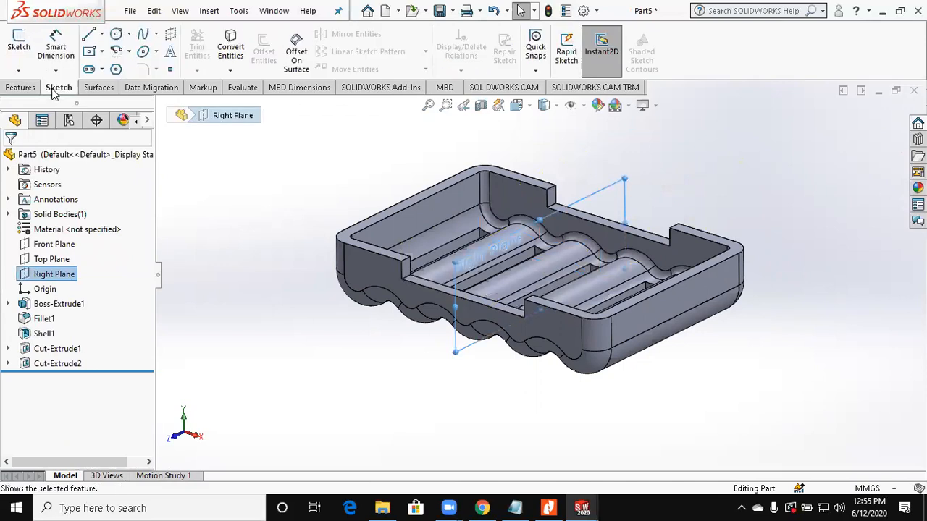
click(22, 55)
click(90, 49)
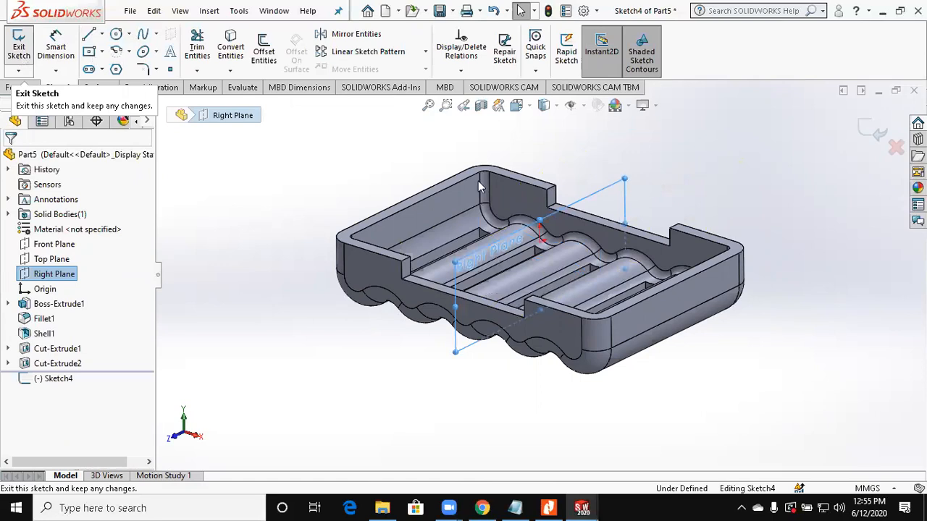
click(542, 216)
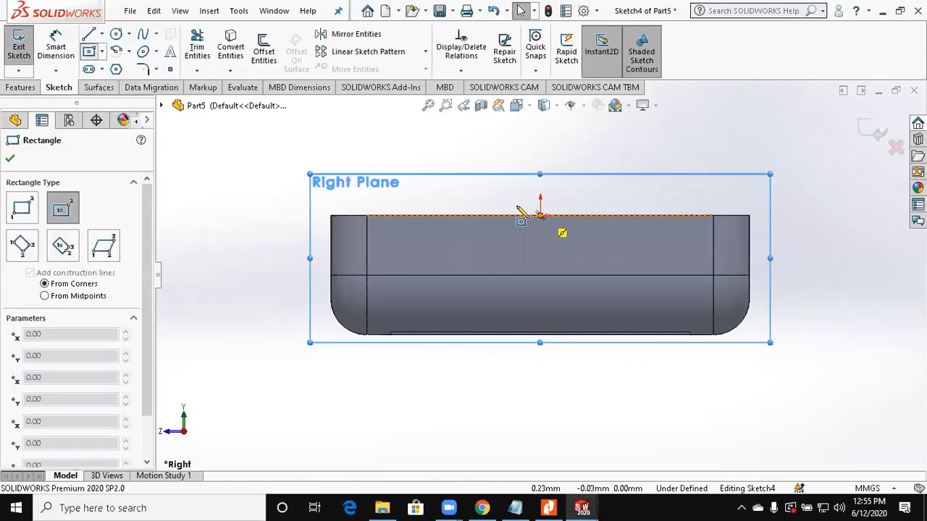
click(482, 197)
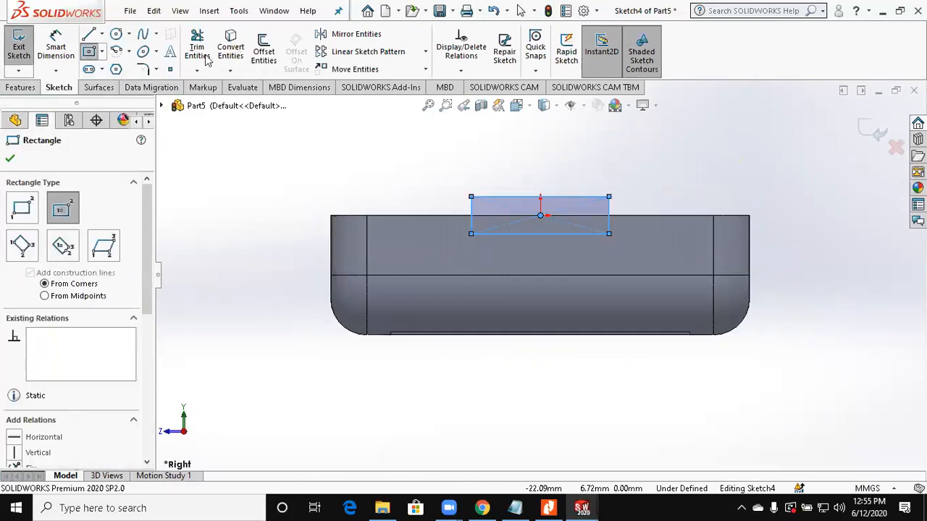
Step: Cut the rectangle Through All - Both across the short end walls, and consult the Assignment 8 drawing in Nitro Pro
click(20, 87)
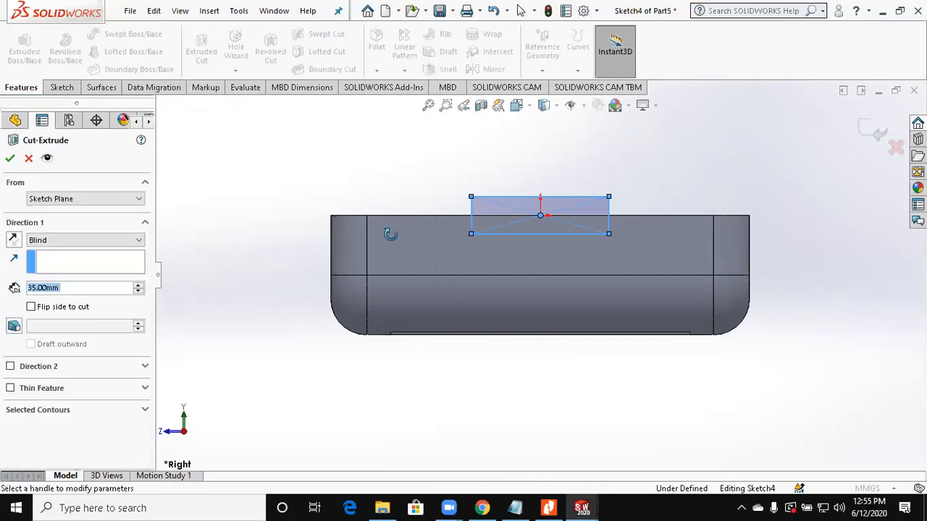
click(62, 247)
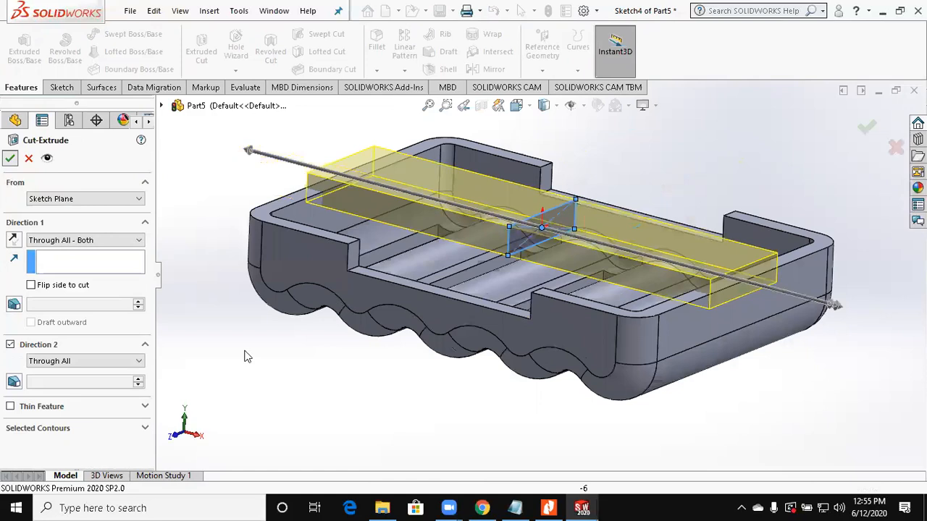
click(560, 501)
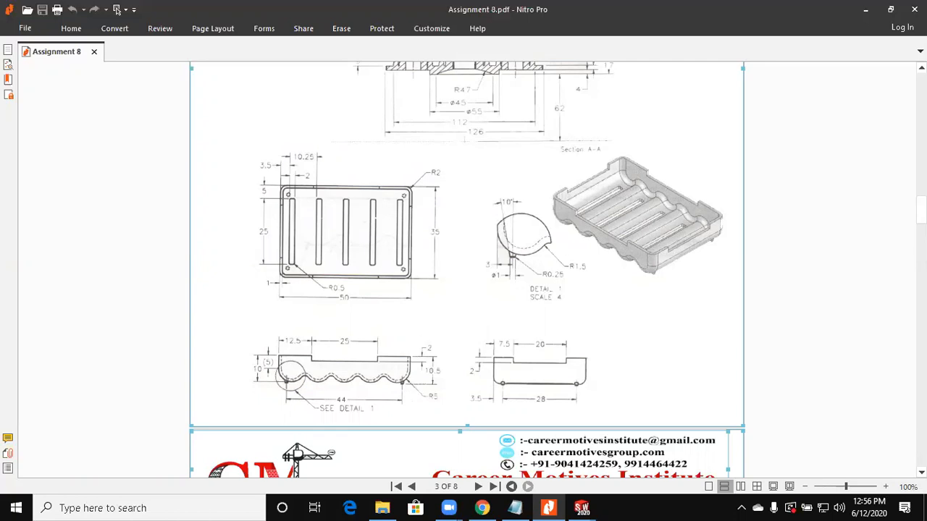
click(864, 9)
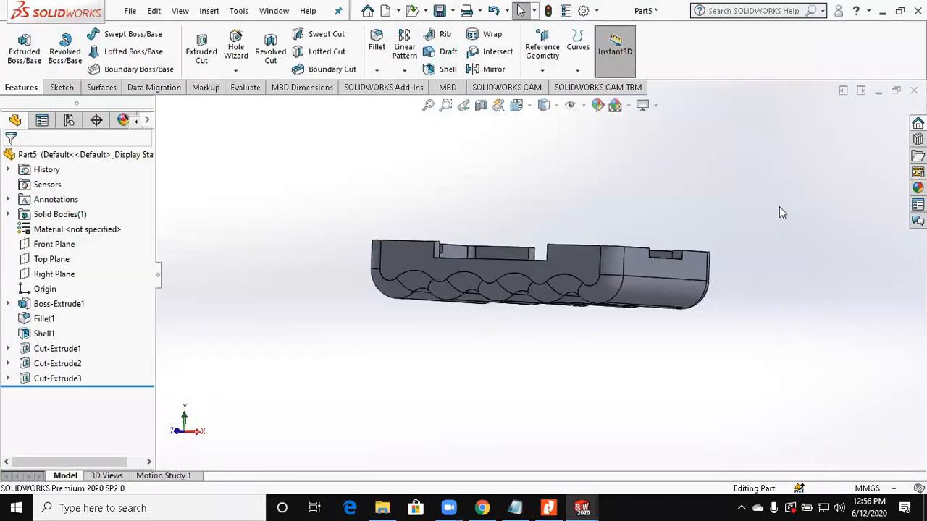
Step: Create a reference plane 10.5 mm below the tray's top rim face, using the flipped offset direction
middle_drag(779, 206, 778, 228)
click(546, 72)
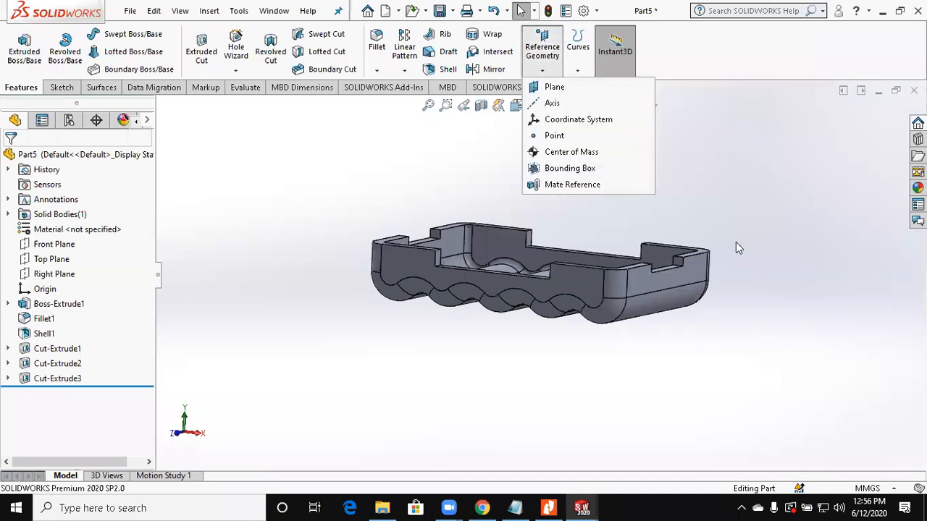
scroll(690, 280, down, 6)
click(633, 190)
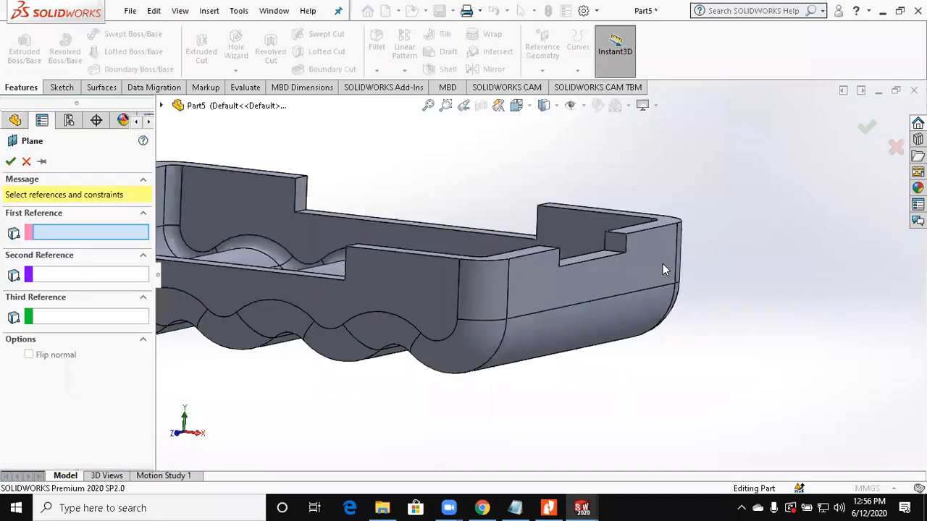
scroll(67, 337, up, 7)
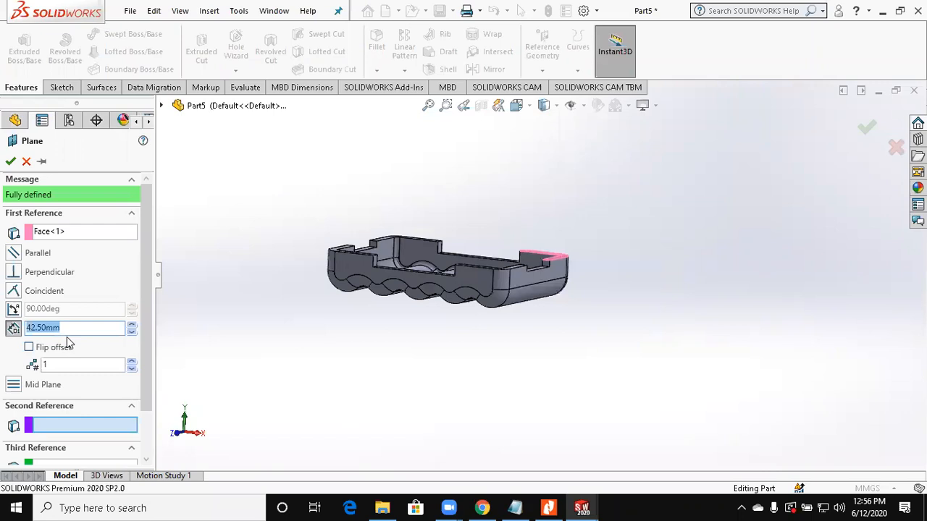
text(10.5)
key(Return)
click(58, 349)
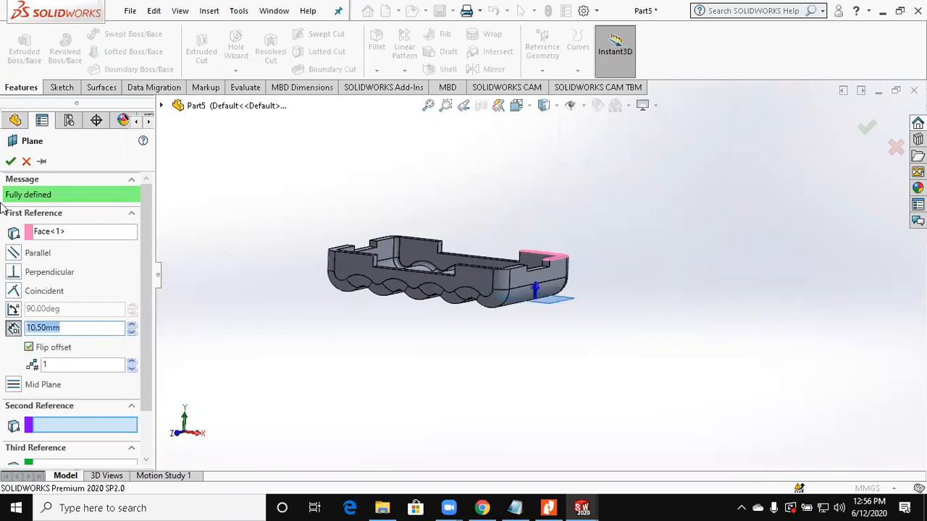
key(Return)
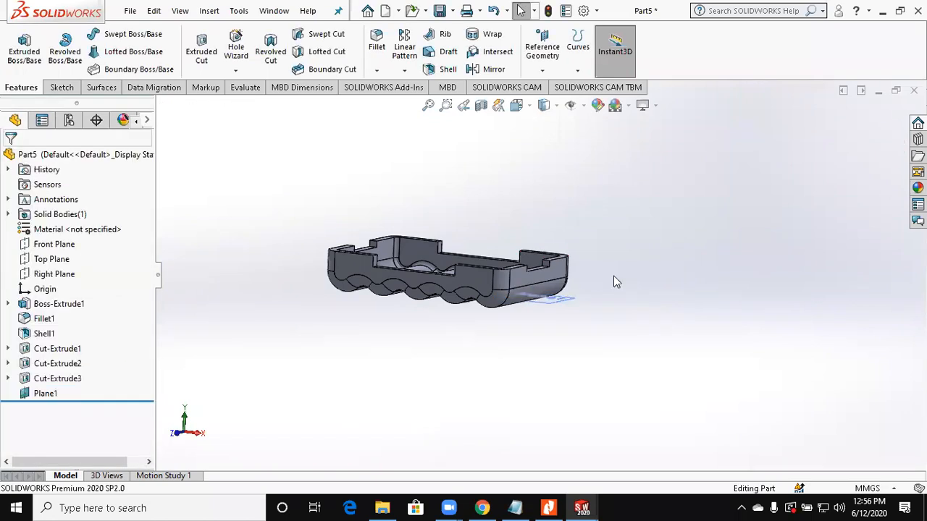
Step: Start a sketch on the offset plane and draw a circle about 1.53 mm in diameter near the tray's corner
scroll(646, 257, down, 4)
click(646, 257)
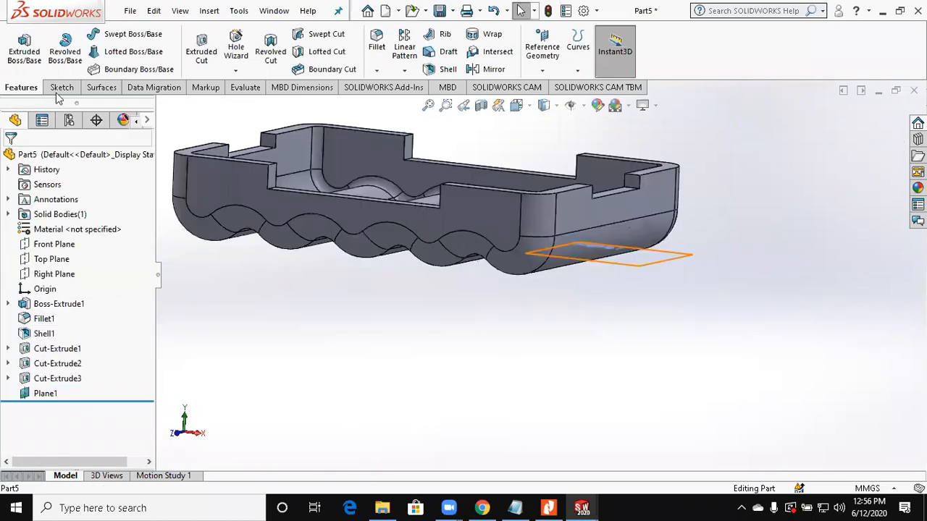
click(30, 64)
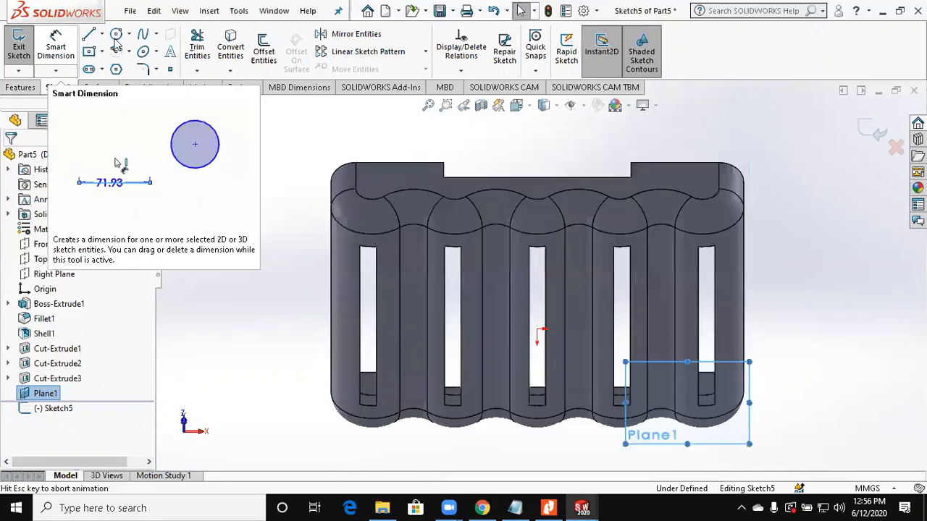
scroll(362, 116, down, 5)
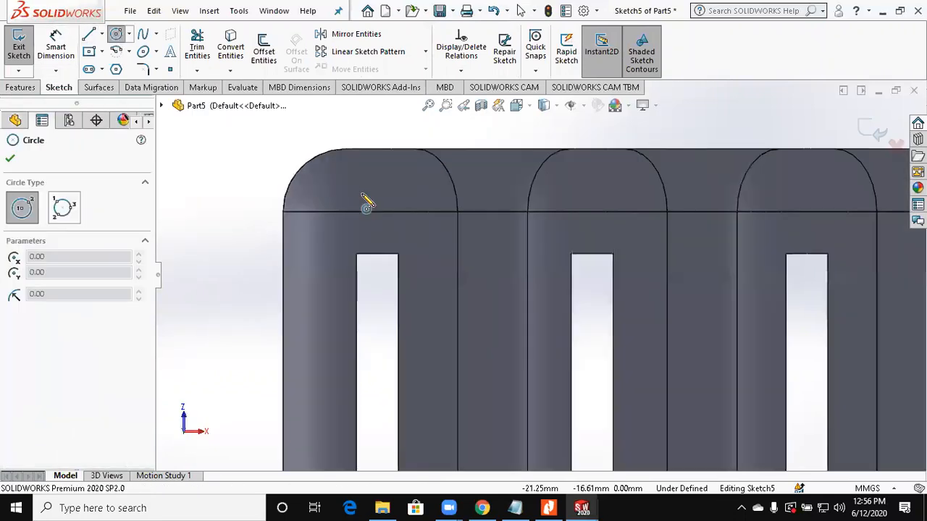
drag(362, 193, 379, 194)
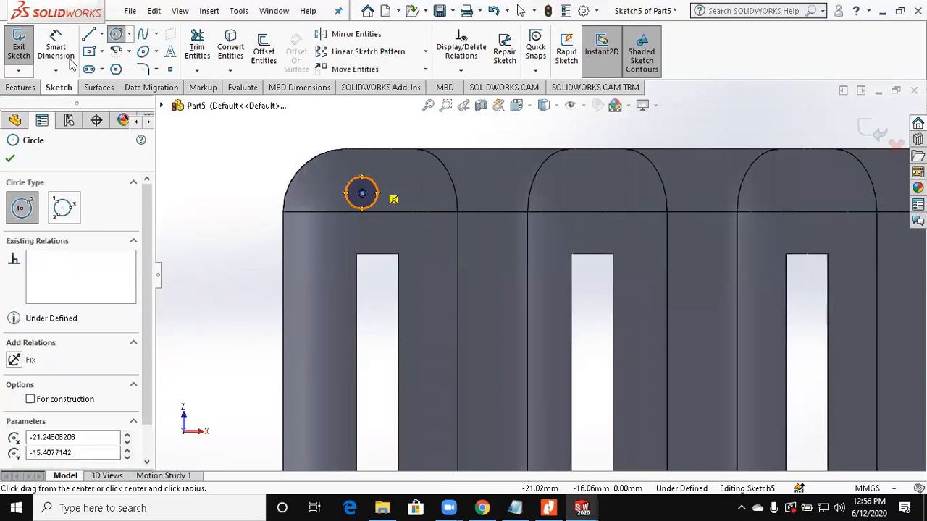
Step: Dimension the circle's centre 3 mm from the tray's short edge, and check the tray drawing in Nitro Pro
click(365, 195)
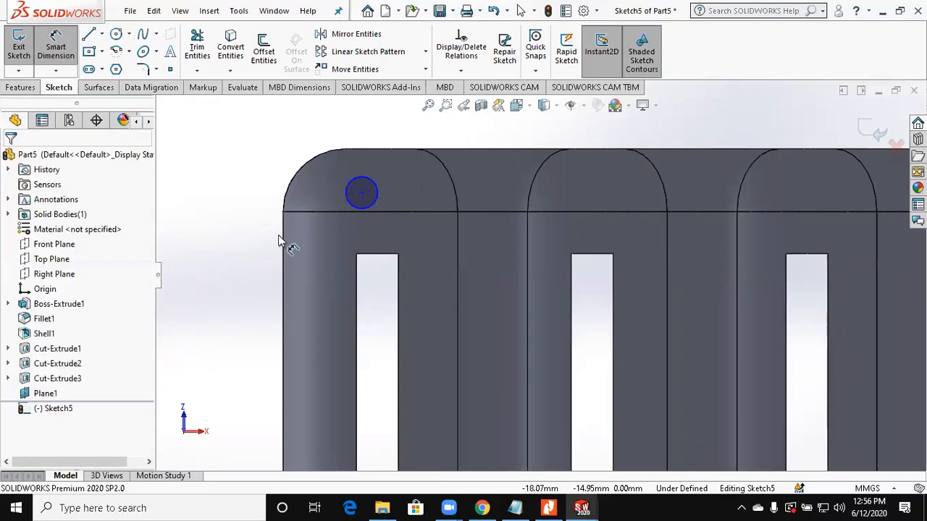
click(284, 253)
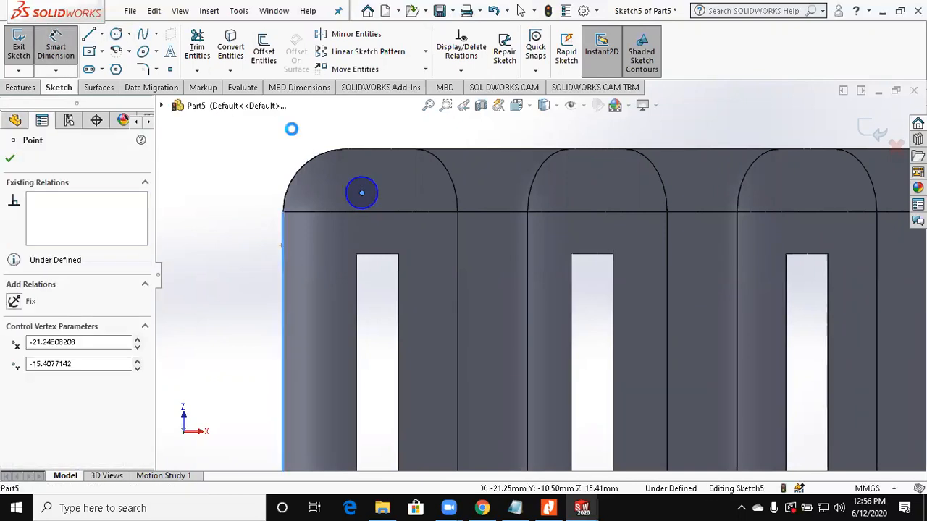
click(294, 136)
text(3)
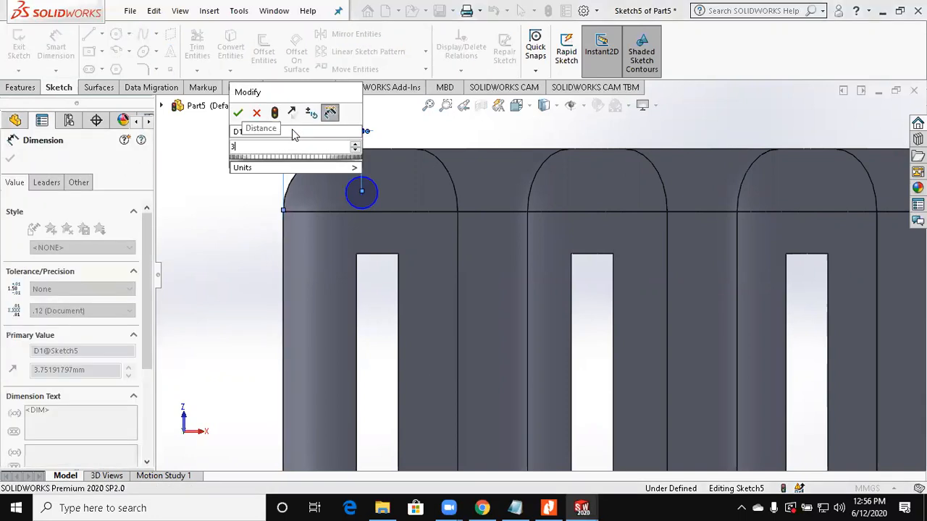
key(Return)
click(549, 507)
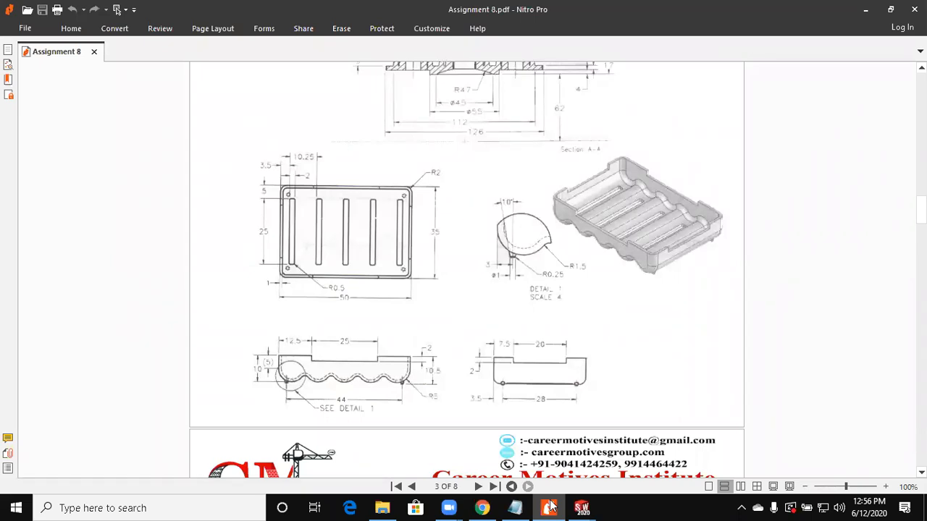
click(551, 505)
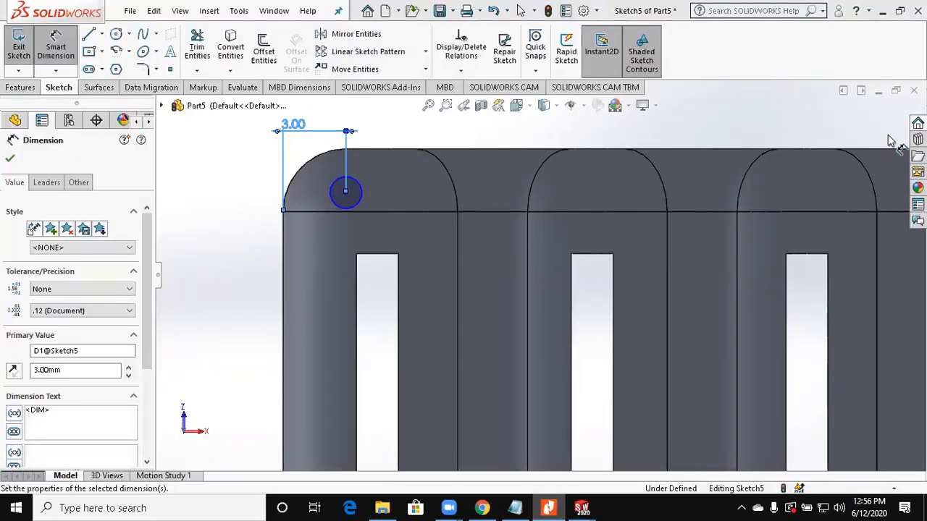
Step: Exit the foot sketch and set the tray's shell thickness to 1 mm
scroll(832, 150, up, 3)
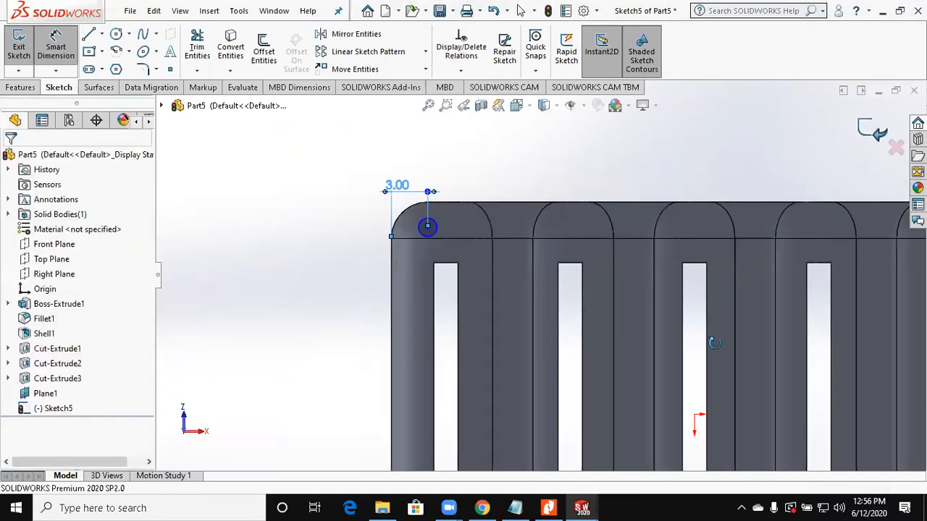
click(41, 336)
click(48, 294)
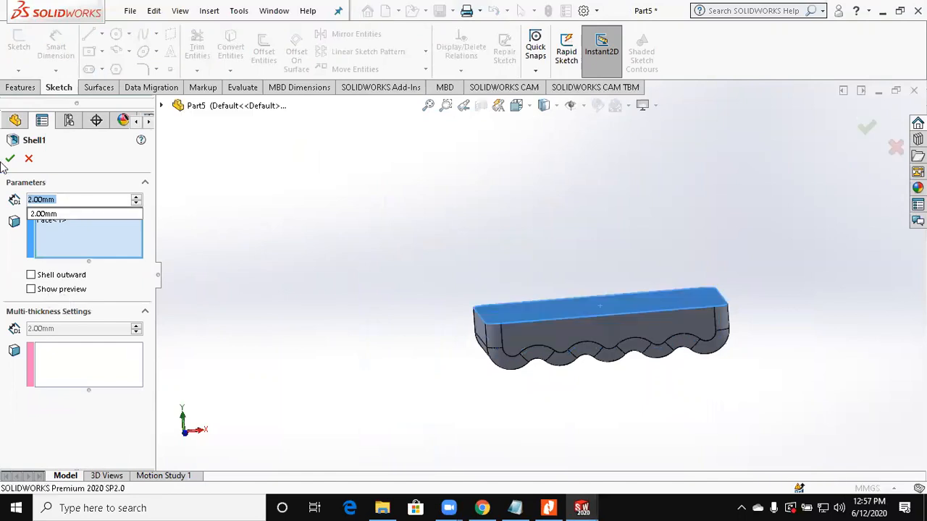
text(1)
key(Return)
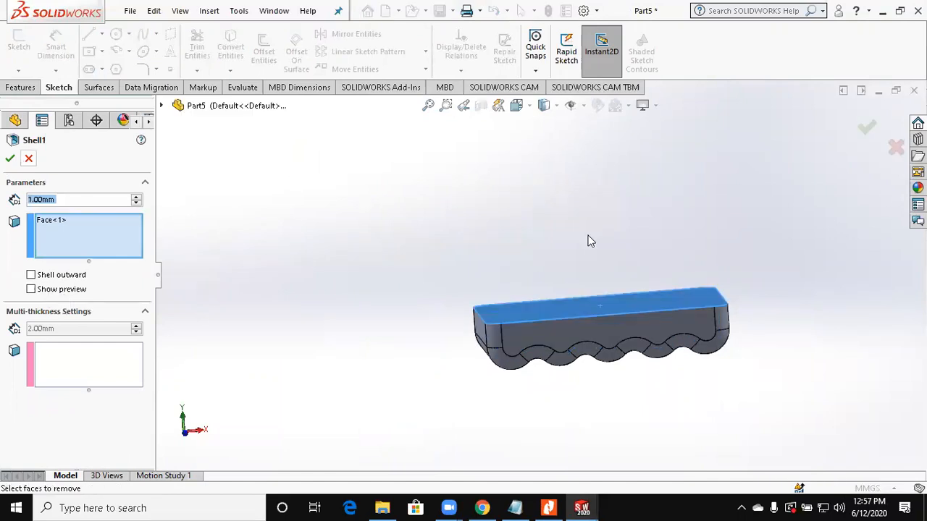
middle_drag(614, 300, 612, 175)
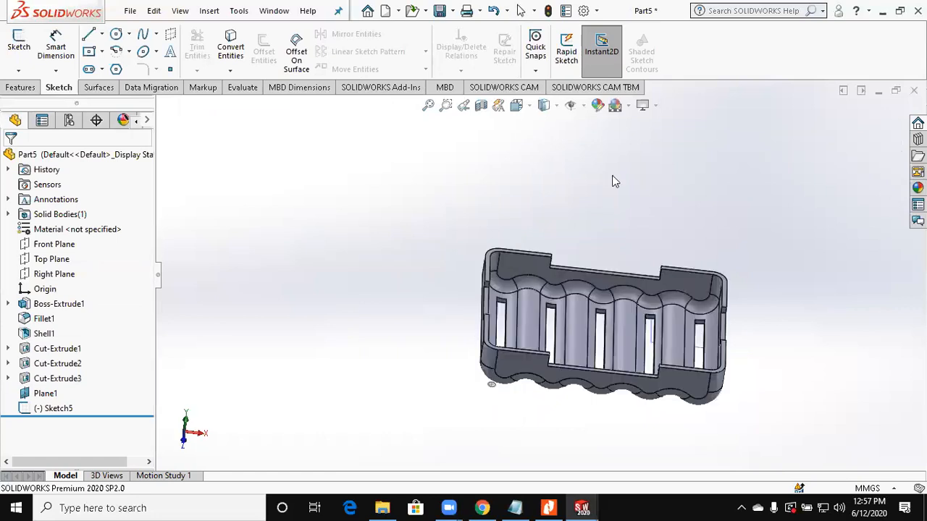
Step: Reopen the foot sketch, consult the drawing in Nitro Pro, and dimension the circle's centre 14 mm from the origin along the tray's width
click(54, 408)
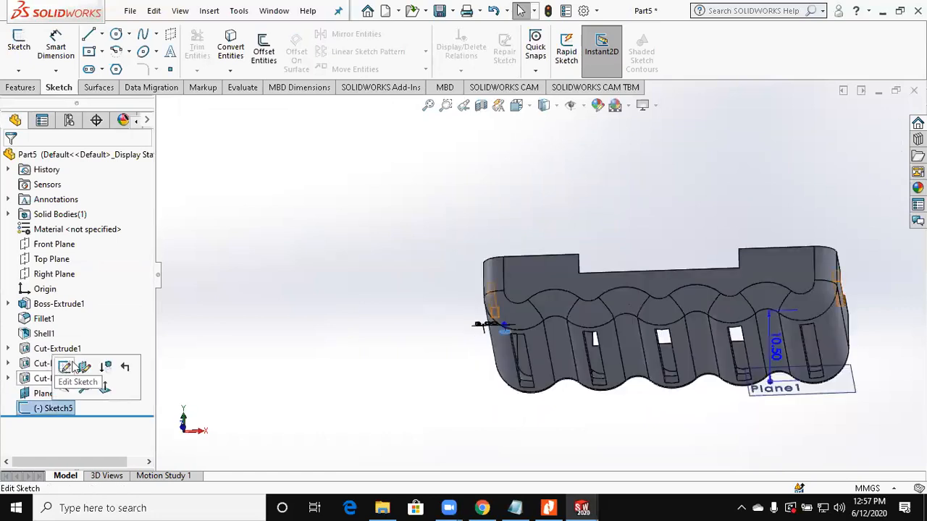
click(73, 367)
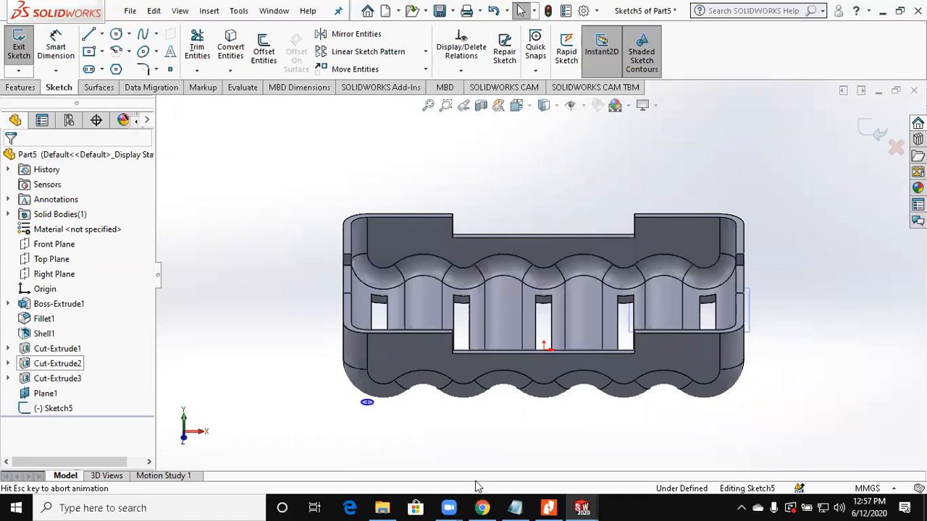
click(550, 506)
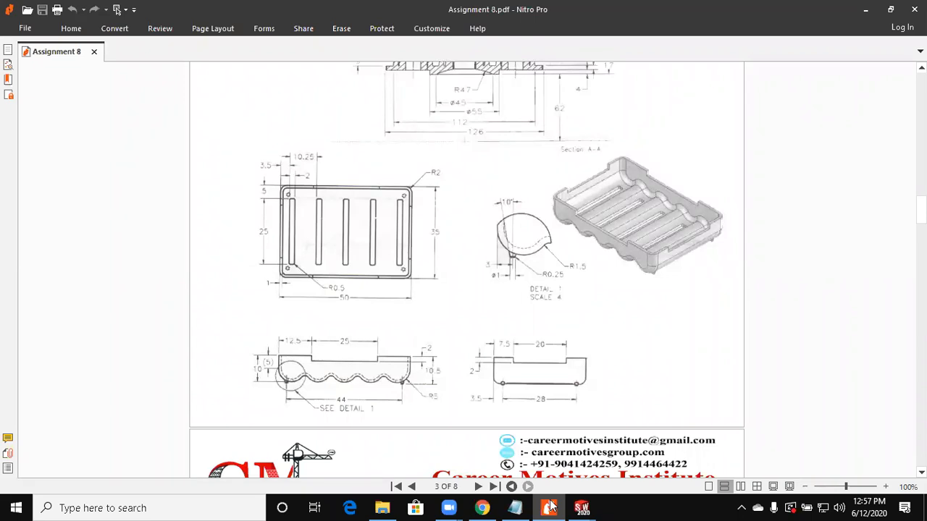
click(550, 506)
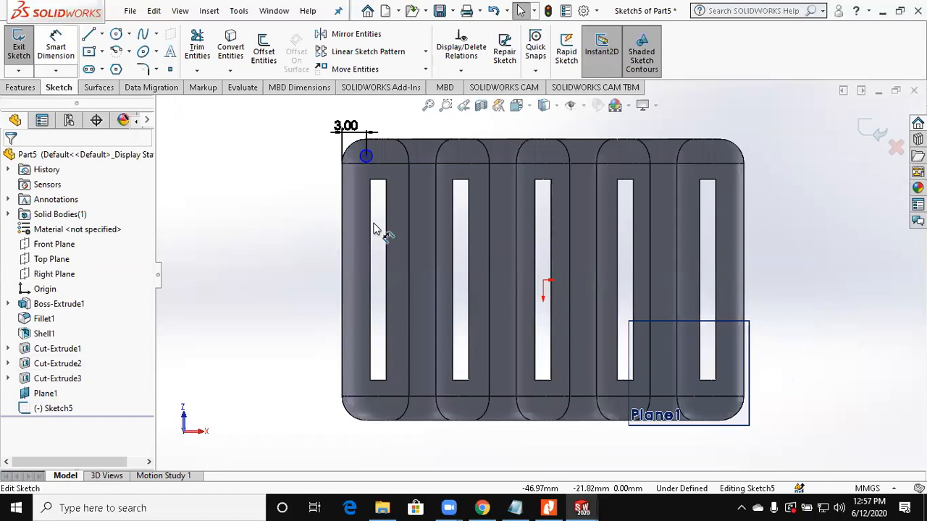
scroll(374, 228, down, 2)
scroll(440, 218, up, 2)
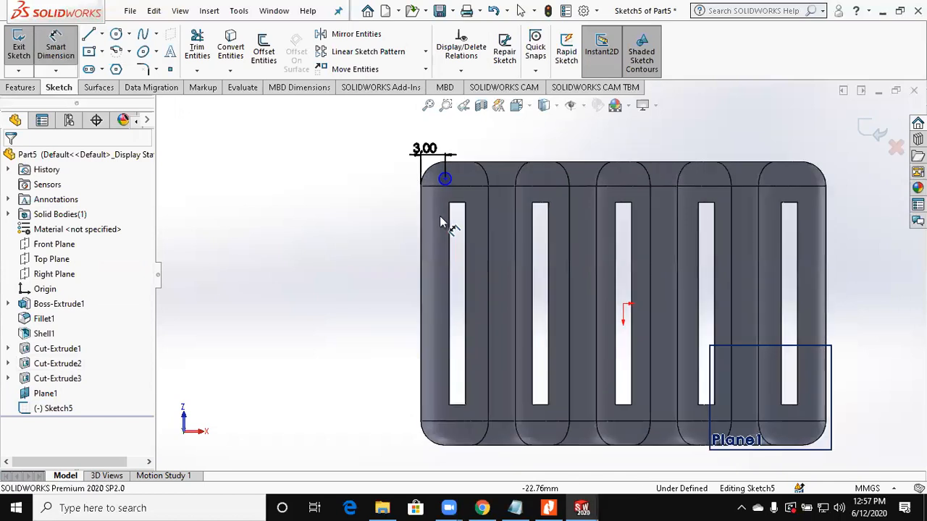
click(624, 305)
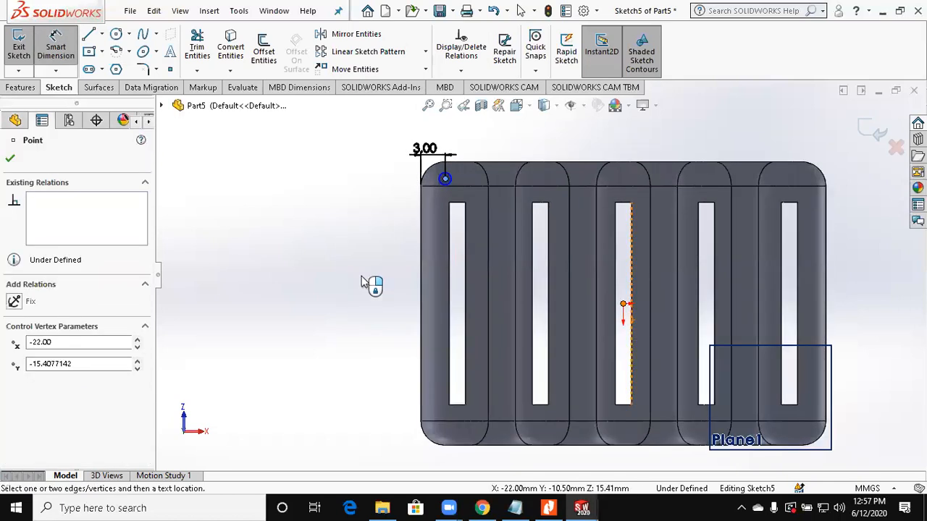
click(366, 282)
text(1)
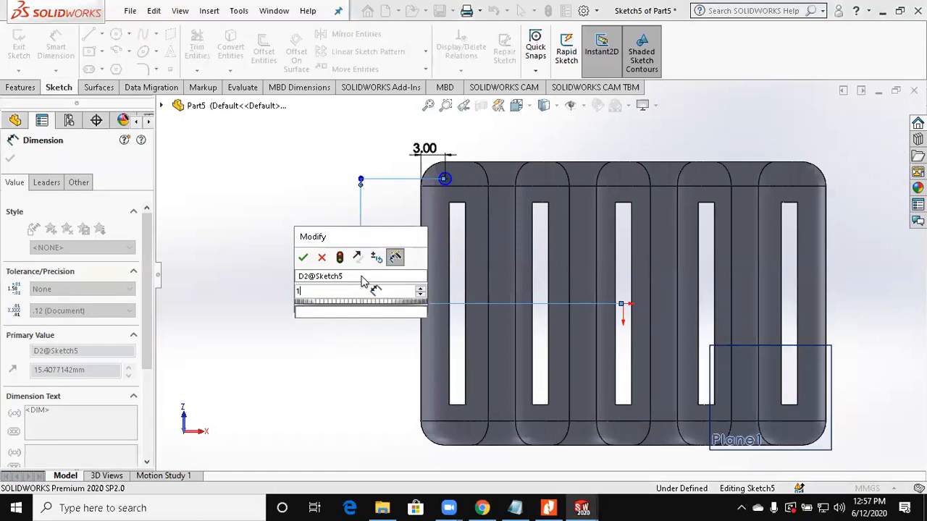
text(4)
key(Return)
Step: Dimension the foot circle's diameter as 1 mm
scroll(456, 171, down, 3)
click(466, 225)
scroll(530, 157, up, 2)
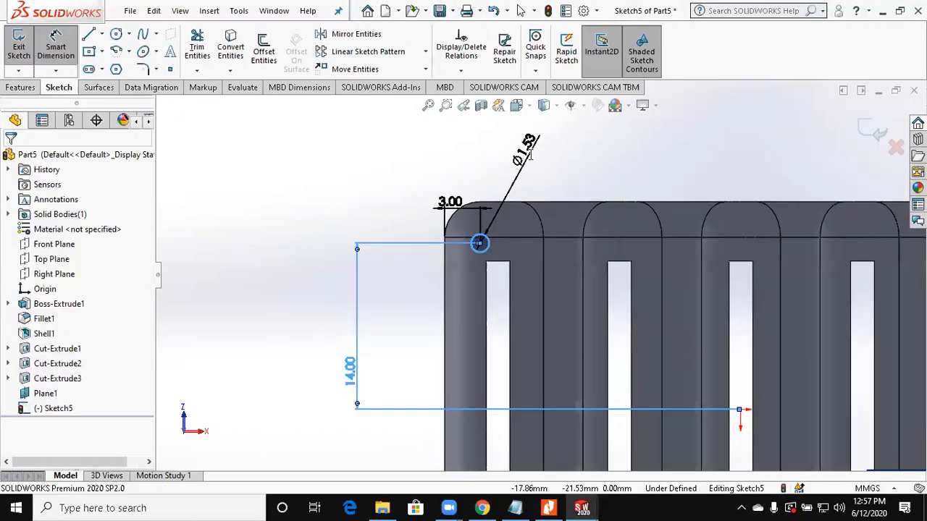
click(530, 158)
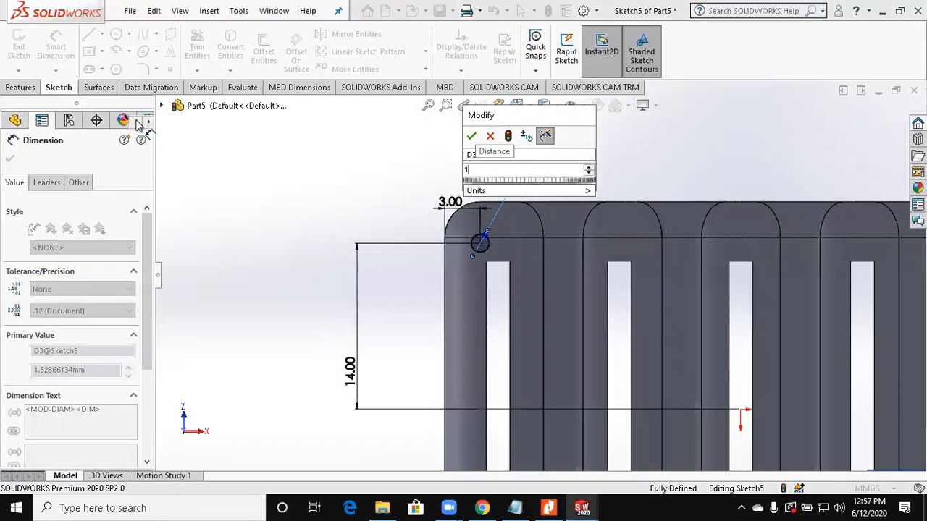
text(1)
key(Return)
scroll(755, 265, up, 2)
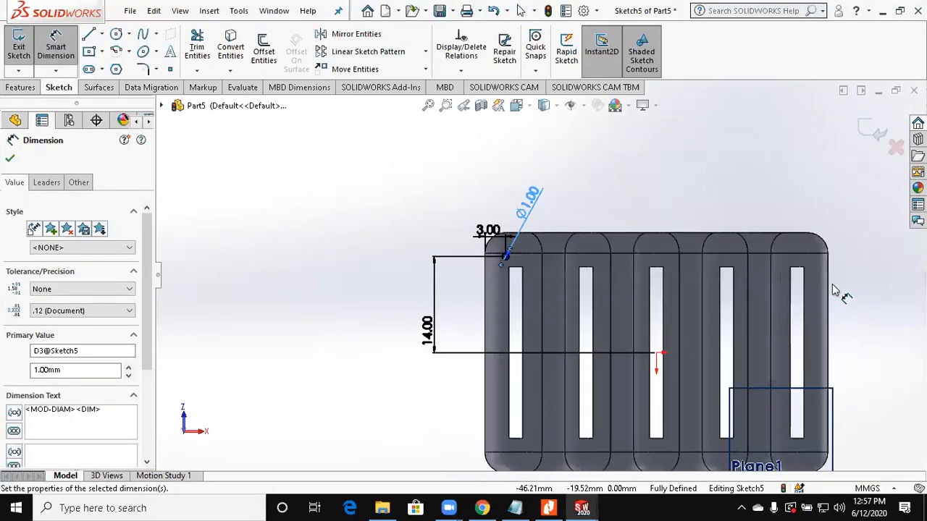
scroll(837, 290, down, 1)
key(Escape)
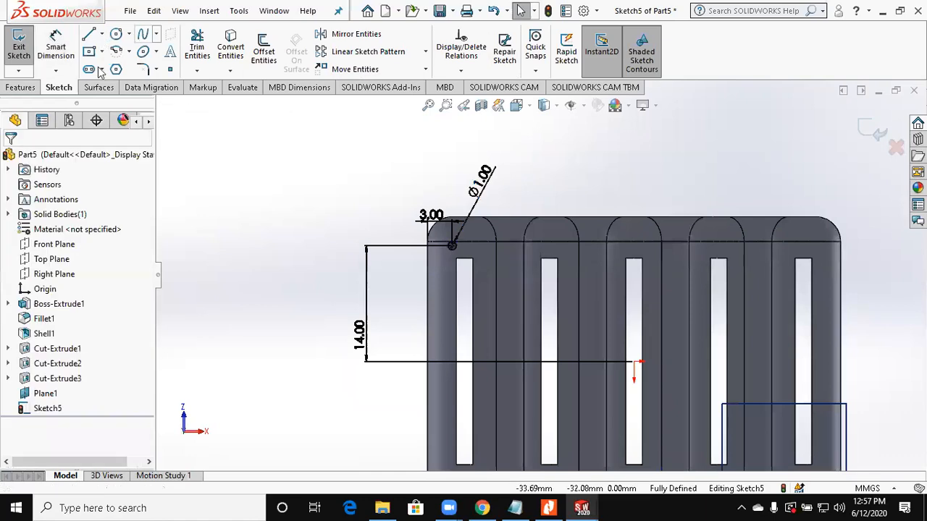
Step: Draw a vertical and a horizontal construction centerline, both starting at the origin
click(102, 34)
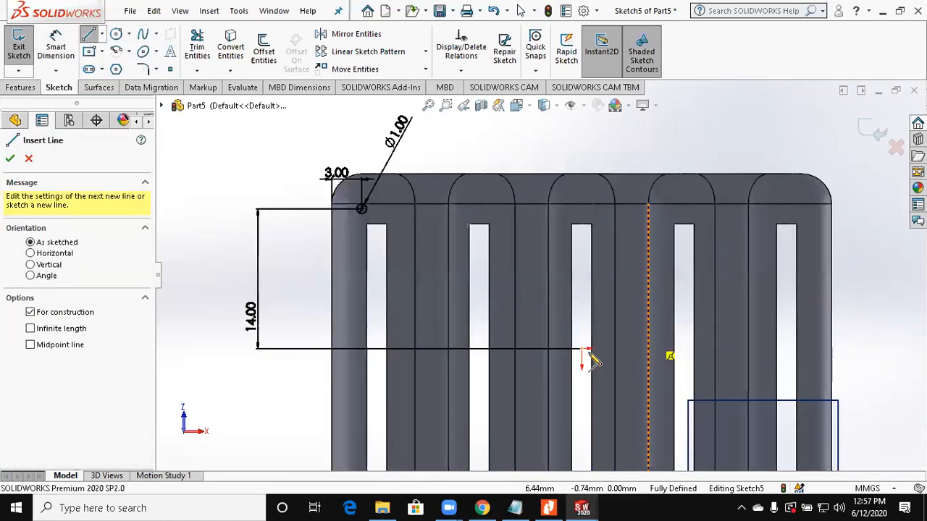
click(581, 348)
click(582, 286)
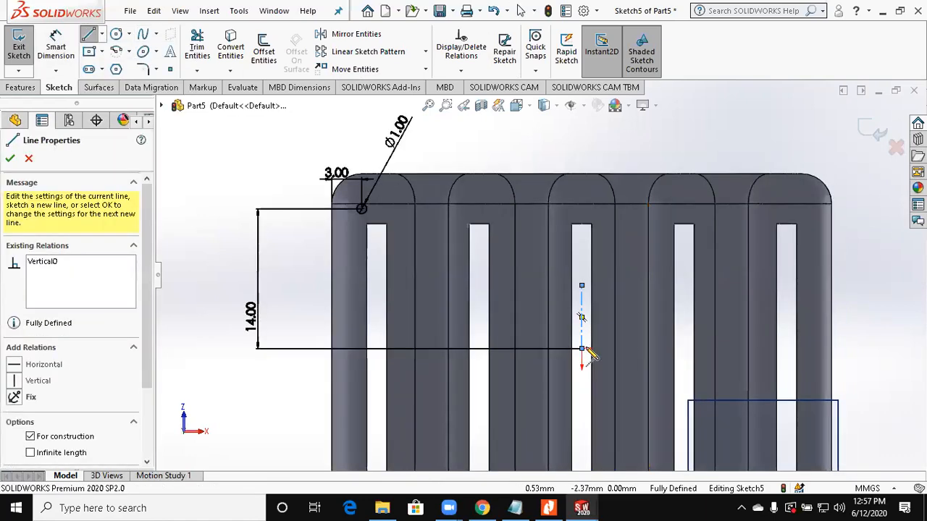
click(663, 348)
key(Escape)
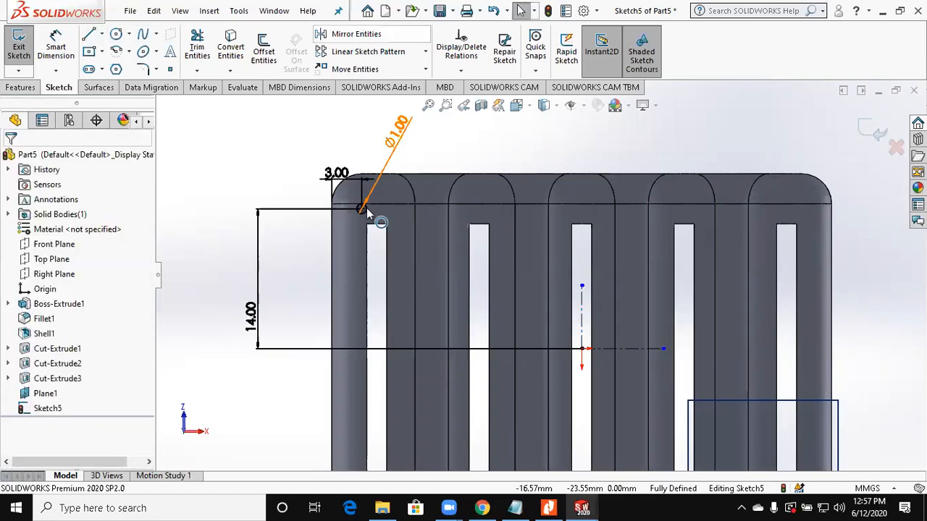
Step: Mirror the foot circle about the vertical centerline, and both resulting circles about the horizontal centerline
click(356, 34)
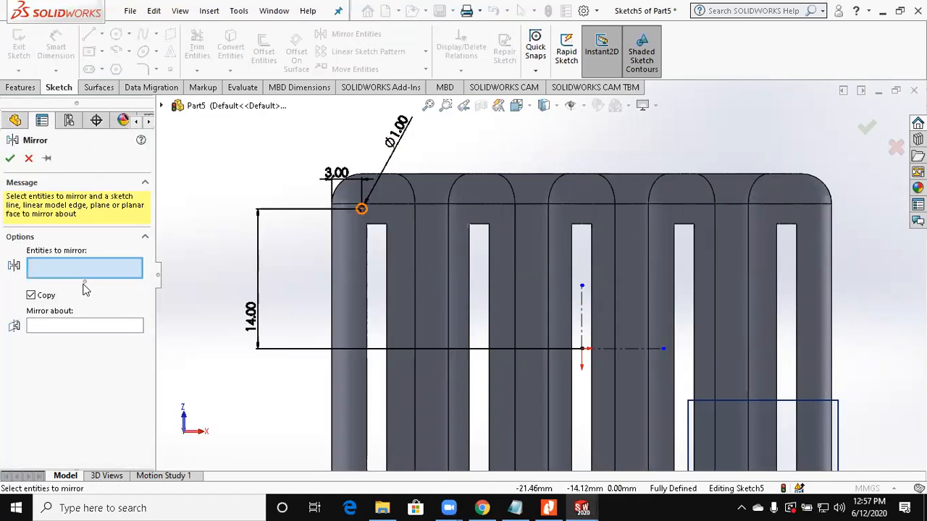
click(581, 317)
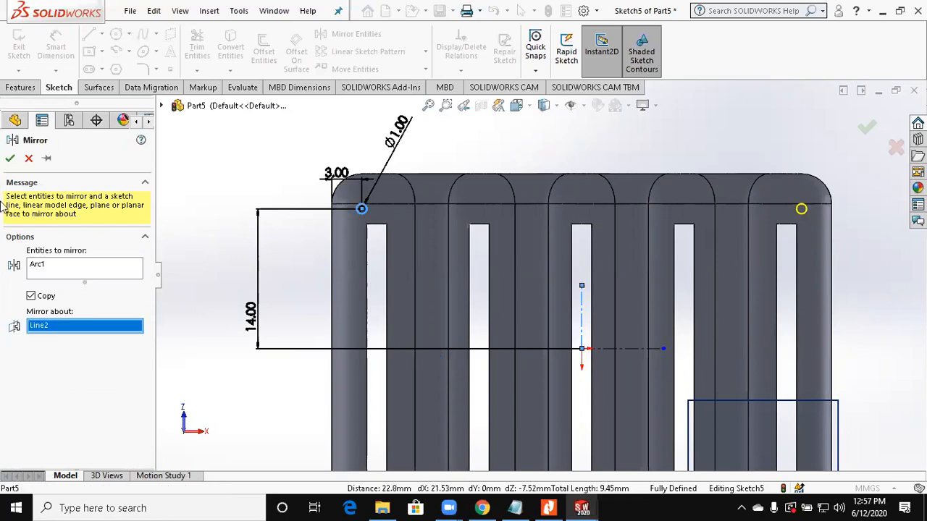
click(355, 34)
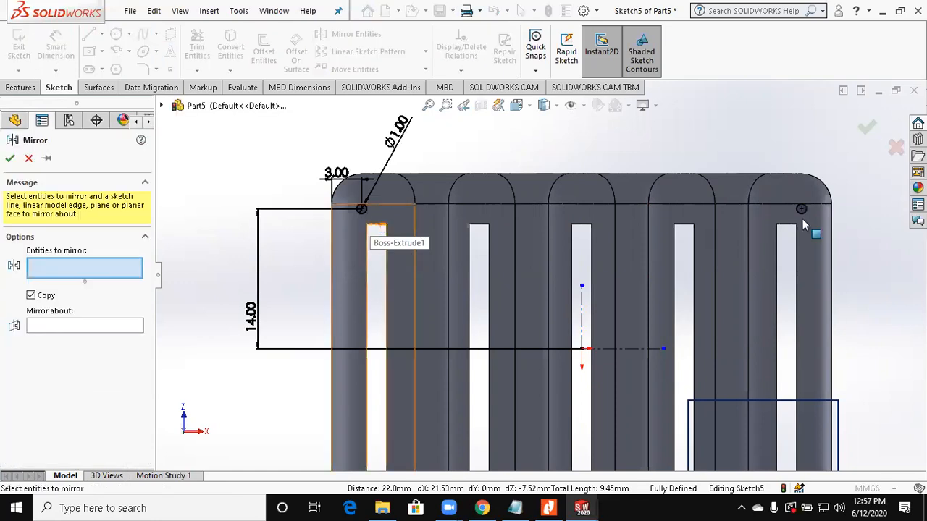
click(362, 209)
click(113, 337)
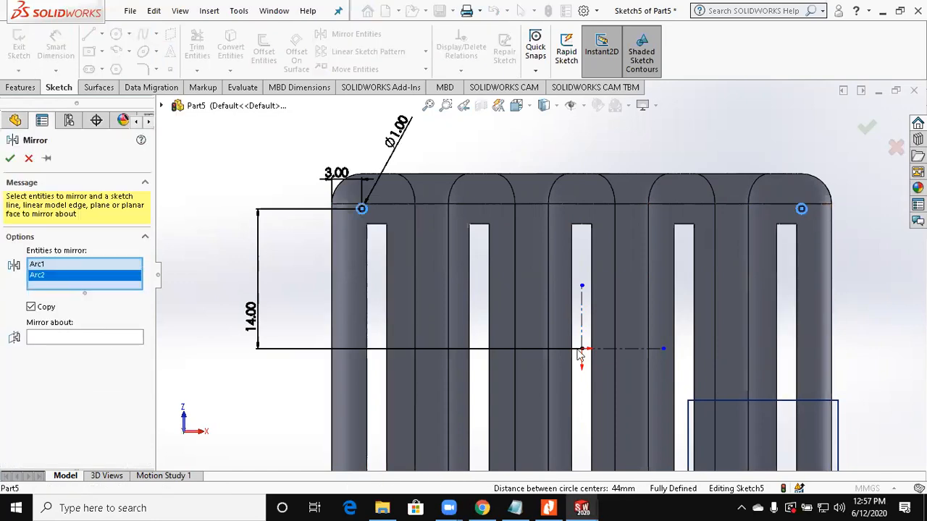
click(637, 348)
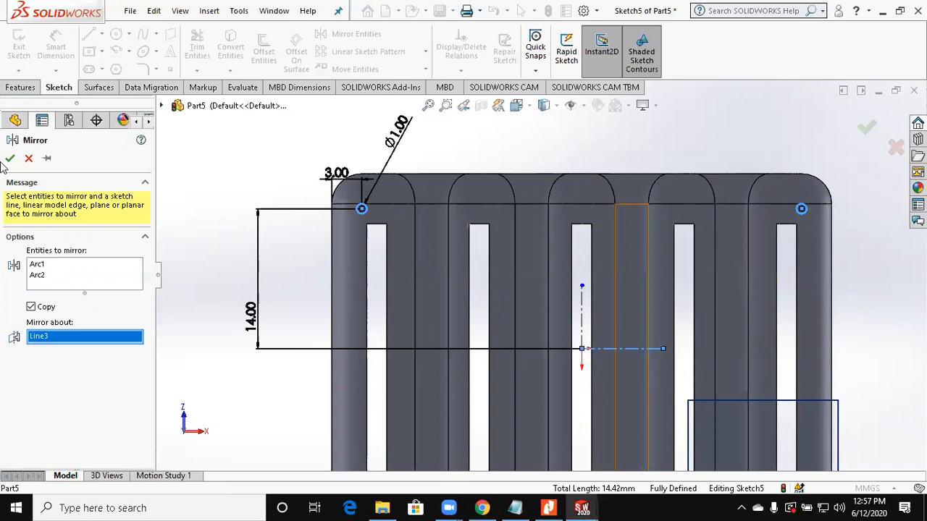
key(f)
Step: Extrude the four mirrored foot circles up to next with a 10° outward draft, merged with the tray
click(21, 89)
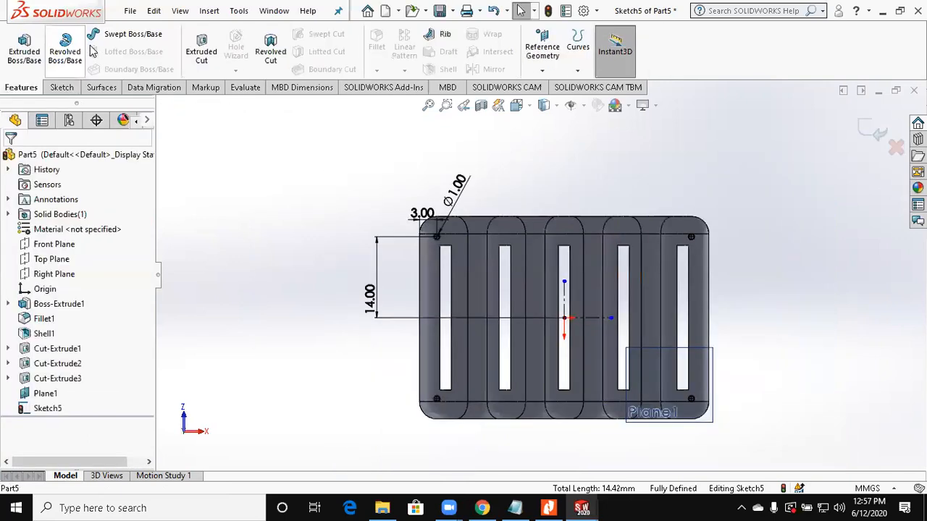
click(30, 57)
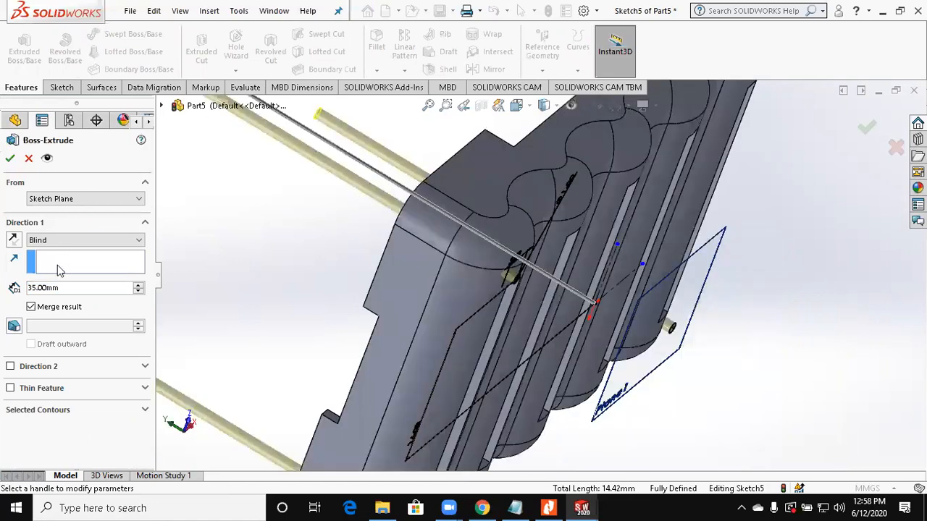
click(62, 246)
click(43, 259)
click(15, 305)
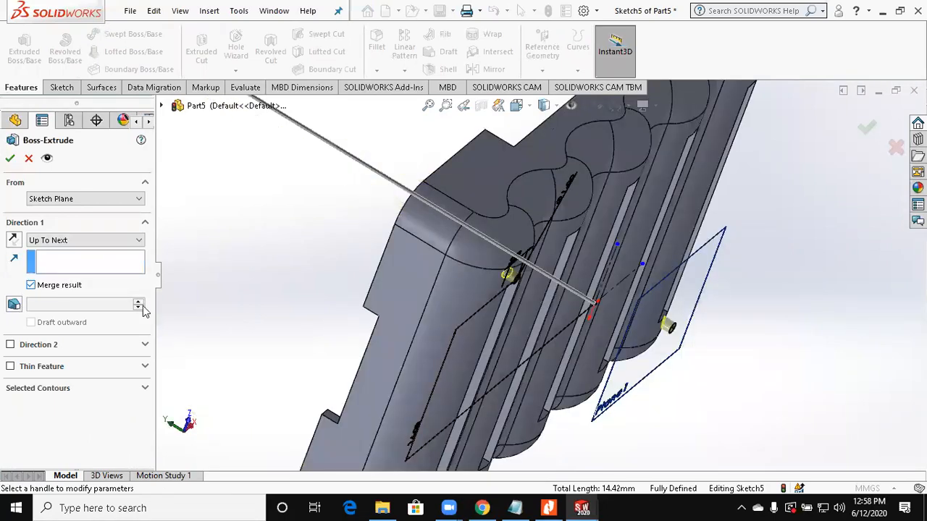
text(10)
click(52, 324)
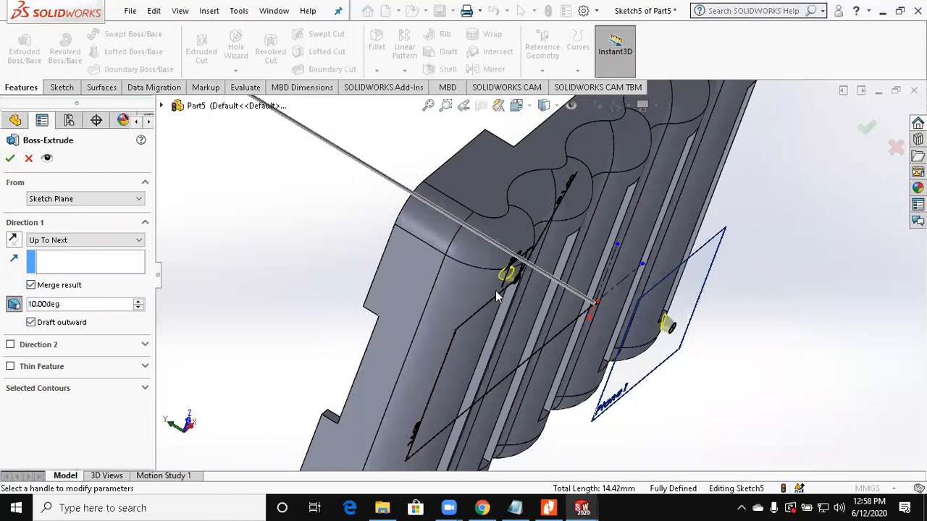
scroll(495, 290, down, 5)
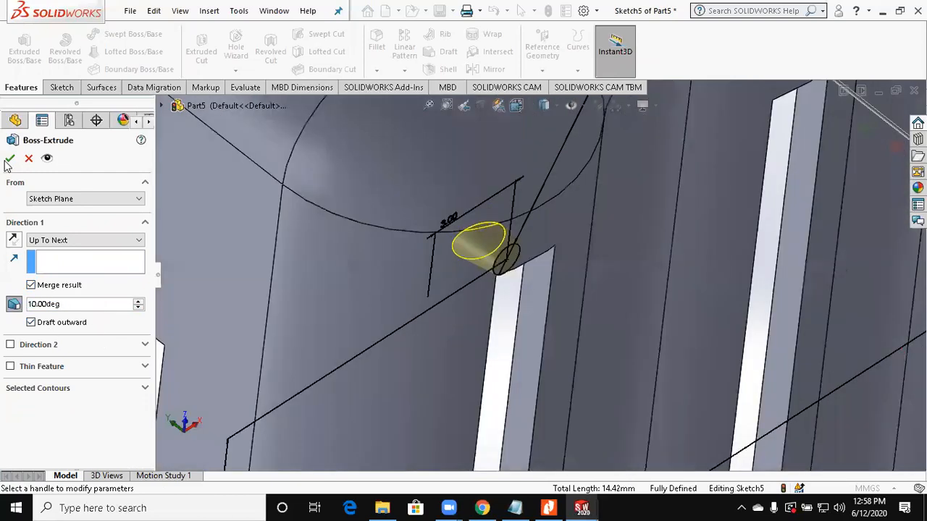
click(8, 159)
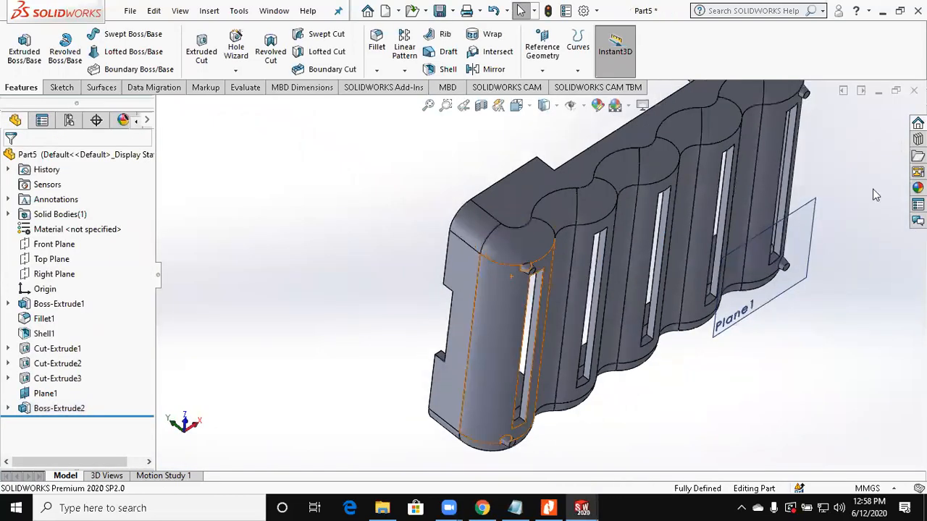
click(813, 211)
Step: Start a 0.25 mm fillet and select the circular tip edges of the two feet at one end of the tray
click(372, 39)
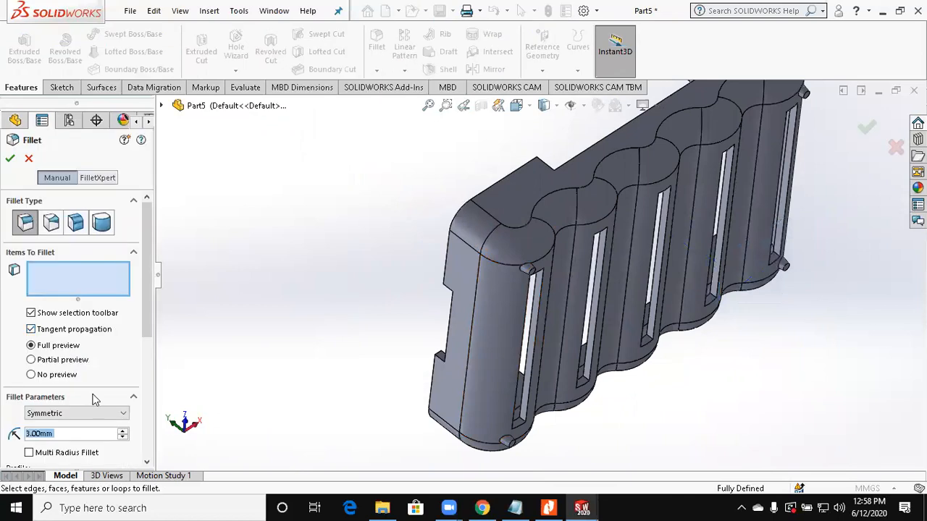
text(0.25)
key(Return)
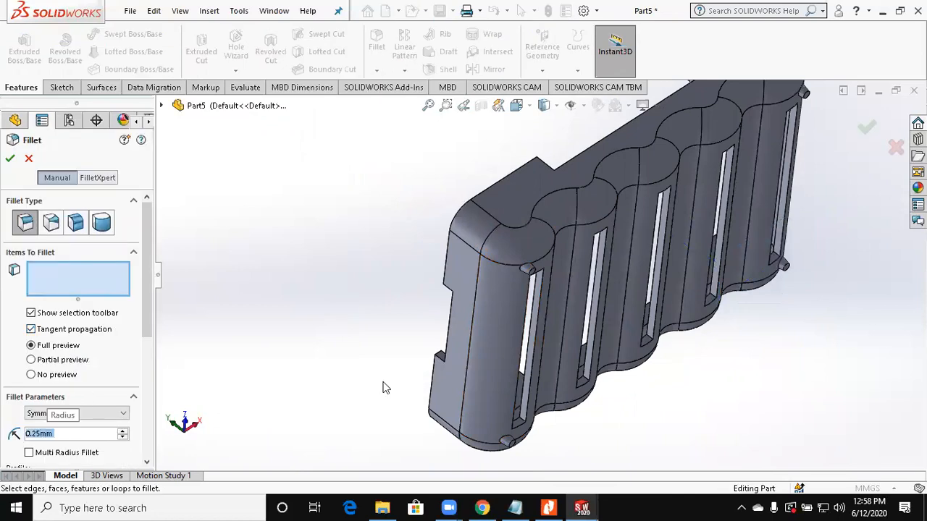
scroll(566, 233, down, 5)
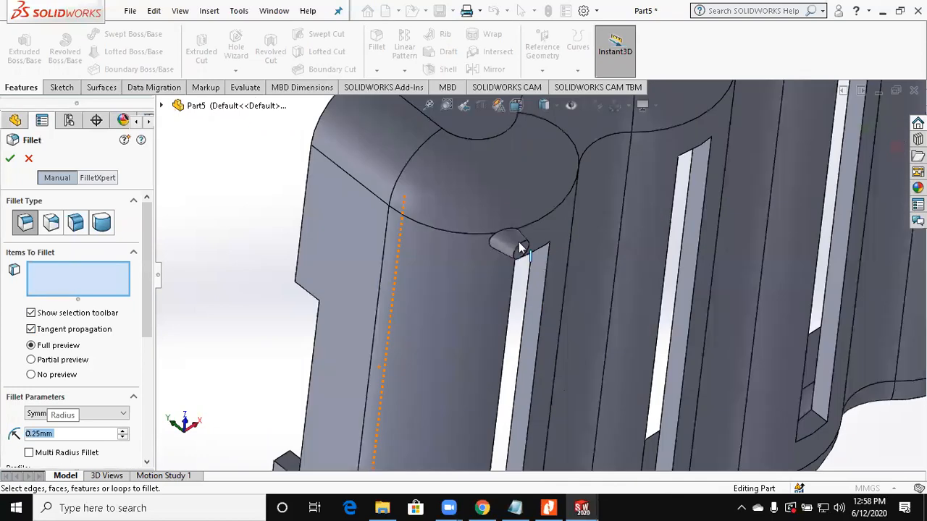
click(556, 353)
scroll(534, 425, up, 5)
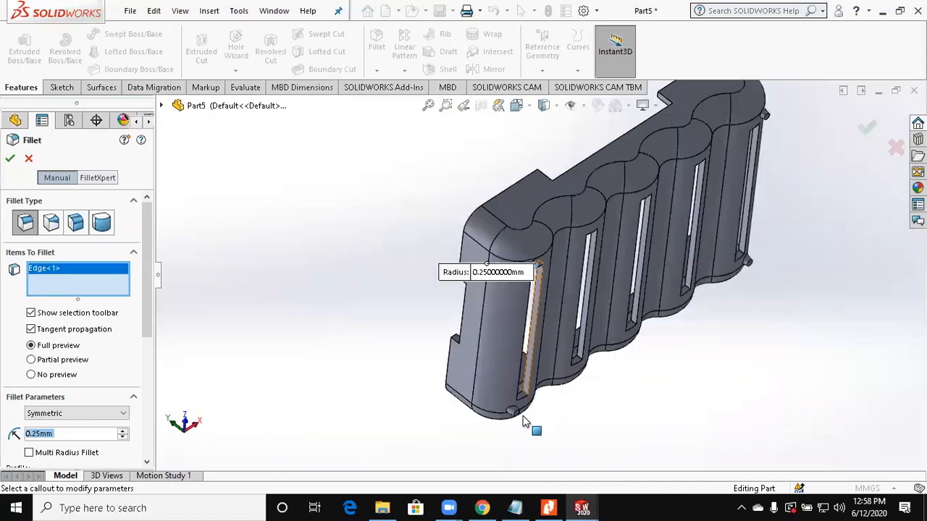
scroll(463, 420, down, 5)
click(462, 421)
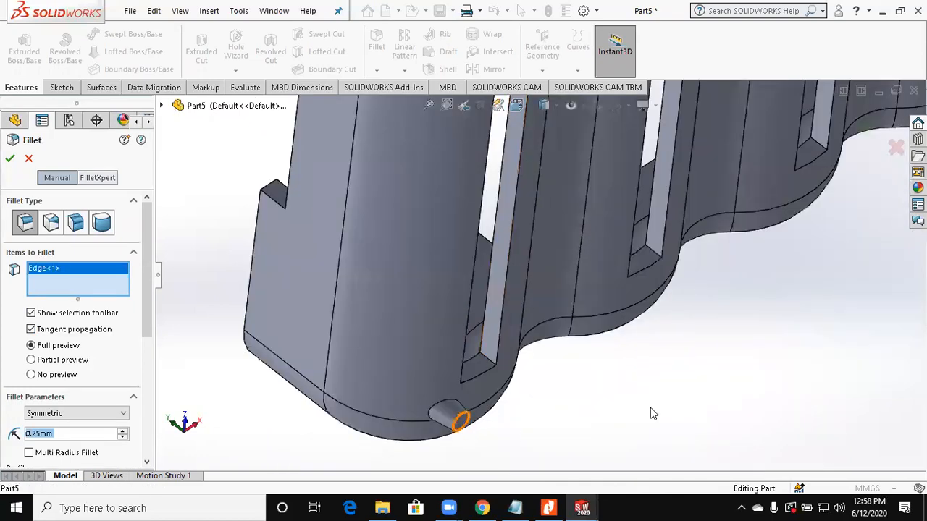
Step: Add the tip edges of the two feet at the tray's opposite end and complete the fillet
scroll(762, 314, up, 5)
scroll(719, 186, down, 6)
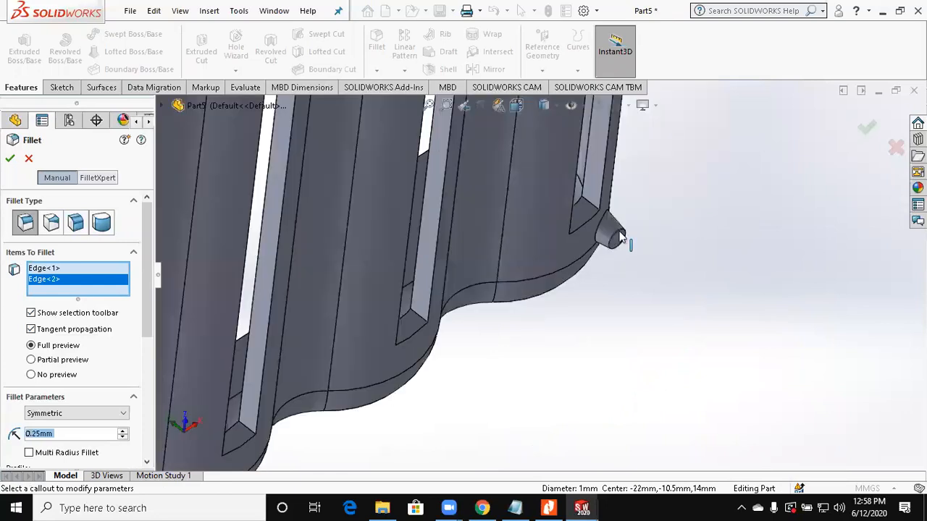
scroll(618, 232, down, 2)
click(617, 249)
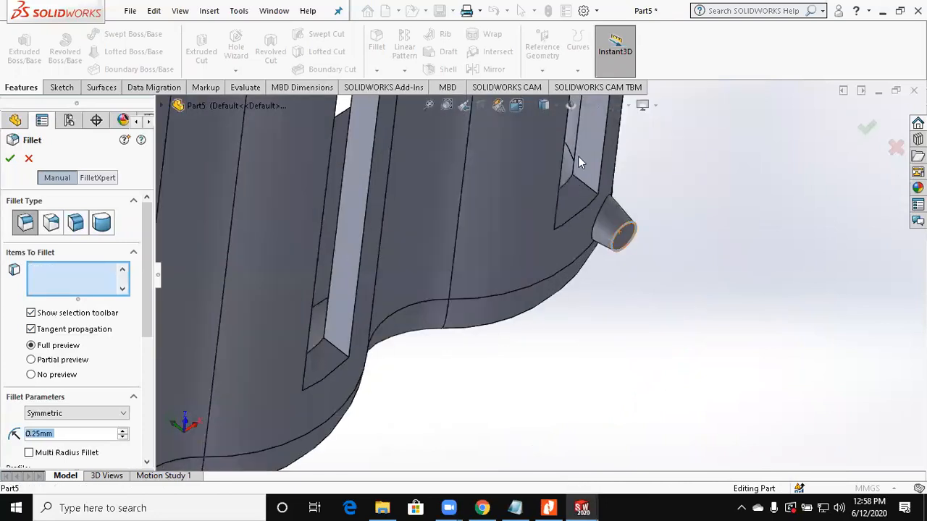
scroll(578, 156, up, 5)
scroll(533, 222, down, 6)
click(531, 228)
scroll(658, 296, up, 4)
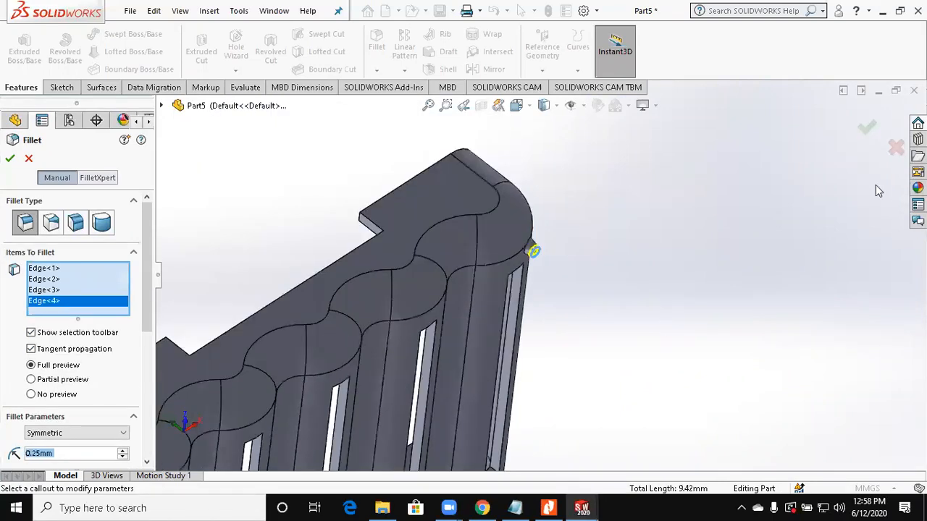
key(ctrl+shift+z)
click(868, 130)
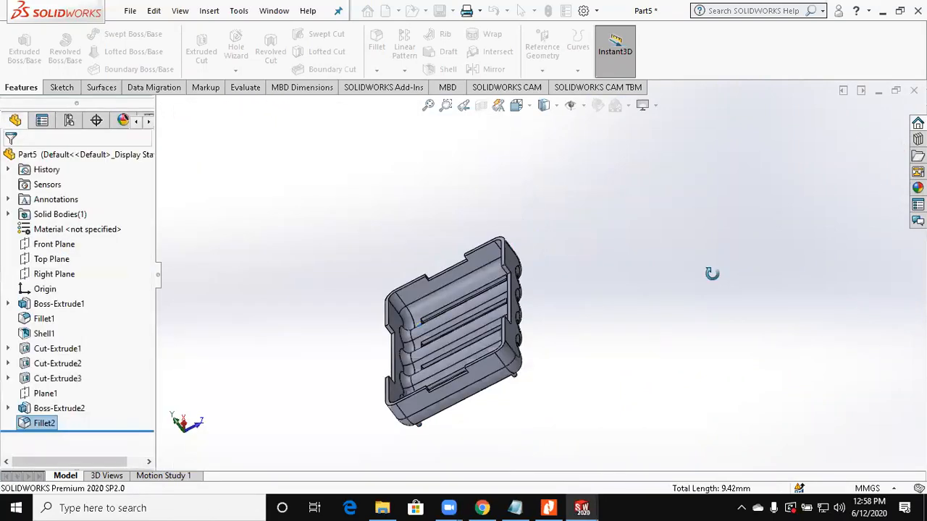
Step: Inspect the finished tray from several angles, including a close look at a filleted foot on the underside
middle_drag(712, 274, 782, 253)
scroll(463, 306, down, 3)
middle_drag(462, 305, 417, 306)
middle_drag(535, 298, 469, 243)
scroll(469, 243, down, 5)
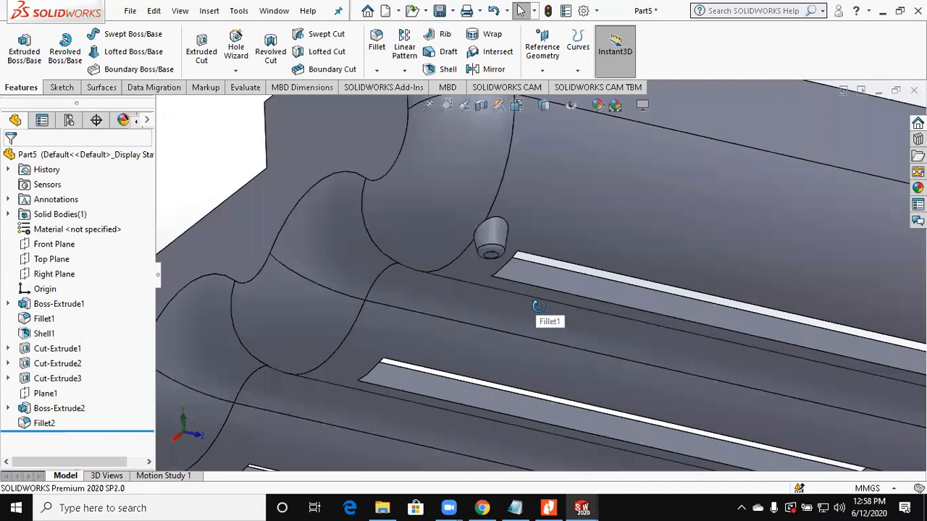
middle_drag(534, 301, 581, 323)
scroll(569, 399, up, 5)
middle_drag(569, 400, 572, 408)
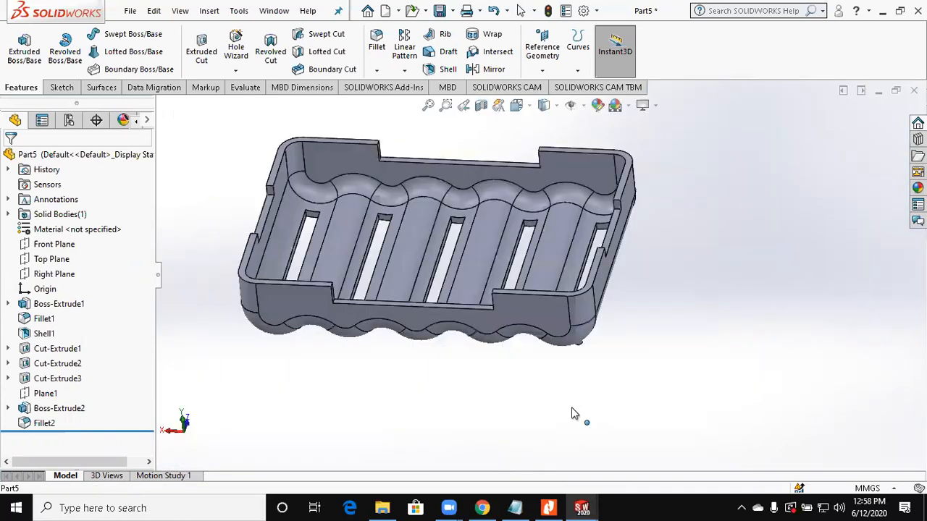
Step: Switch to Nitro Pro and look through the remaining exercise drawings of Assignment 8 from page 3 to page 8
click(560, 506)
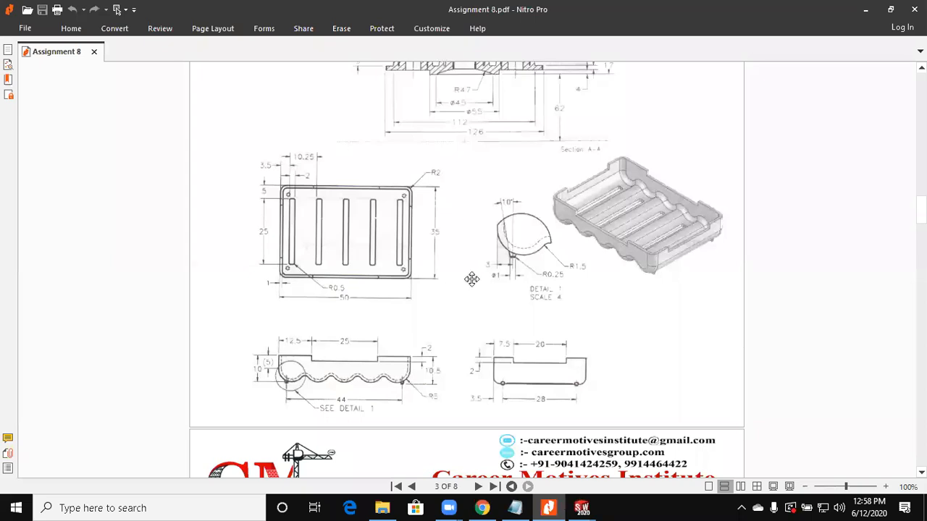
scroll(471, 280, down, 3)
scroll(404, 366, down, 10)
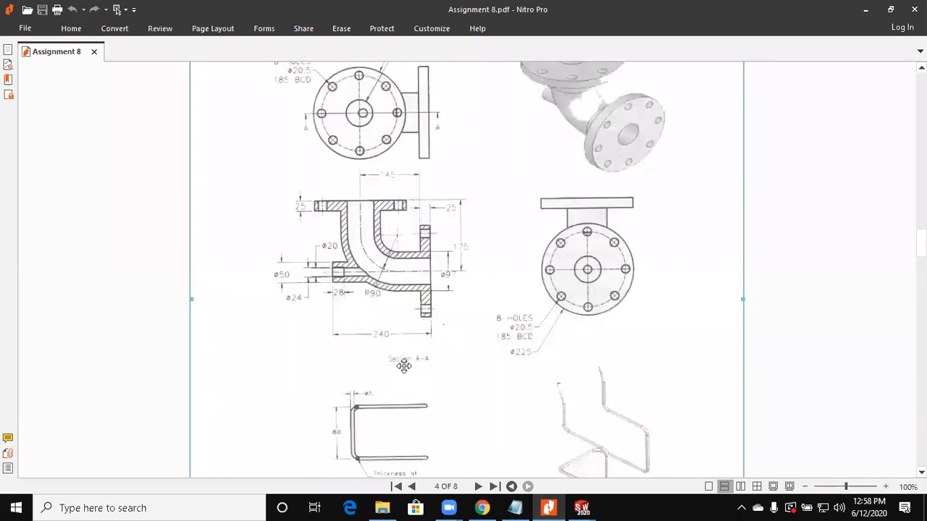
scroll(404, 366, down, 3)
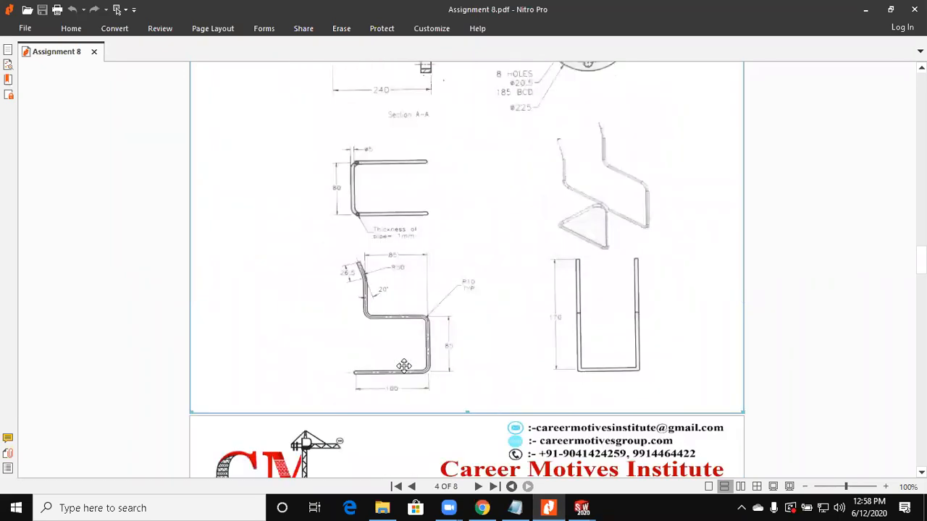
scroll(404, 365, down, 5)
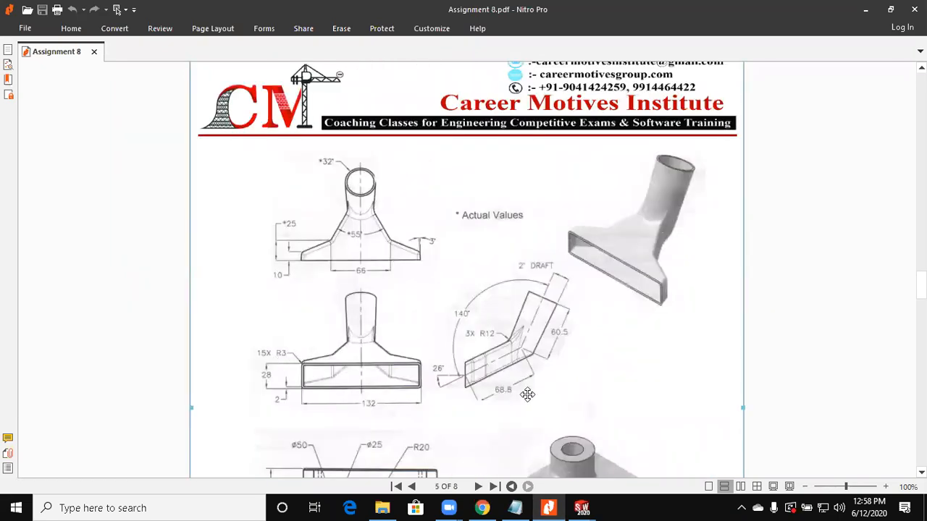
scroll(527, 395, down, 3)
scroll(528, 395, down, 3)
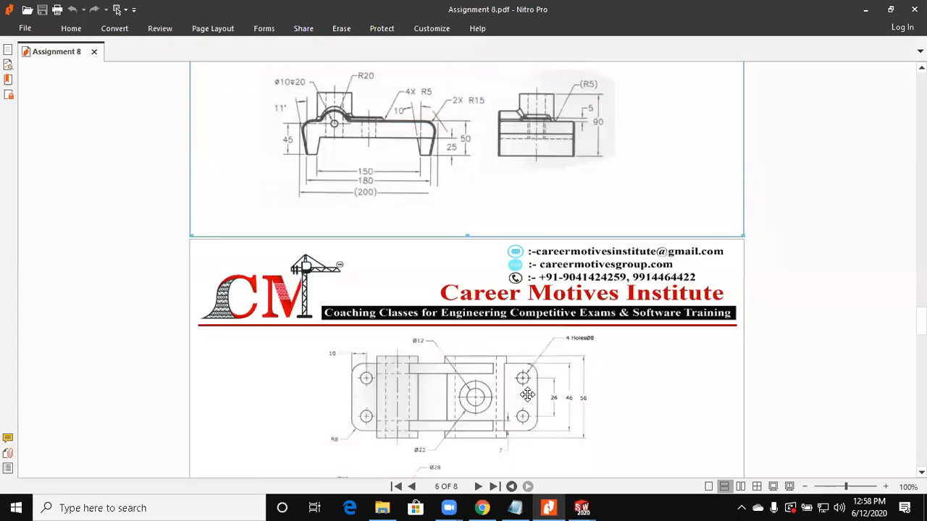
scroll(527, 395, down, 3)
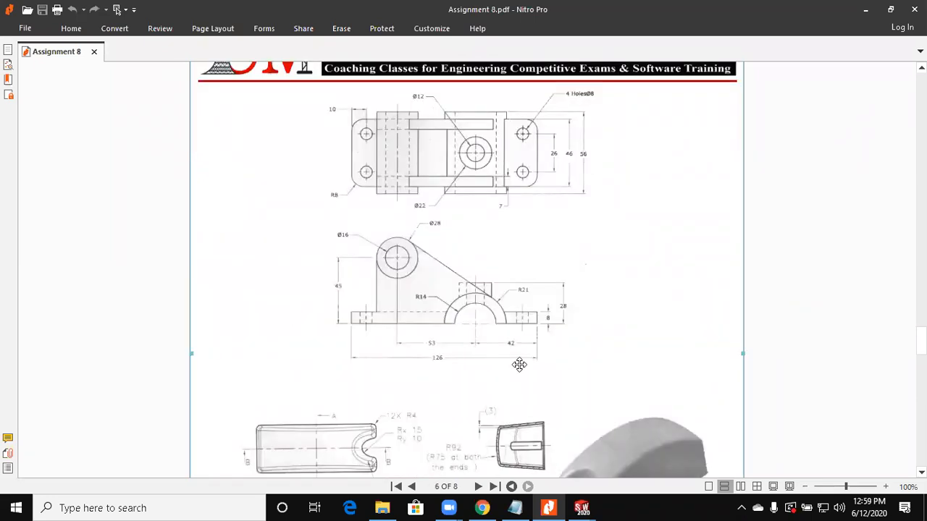
scroll(519, 364, down, 3)
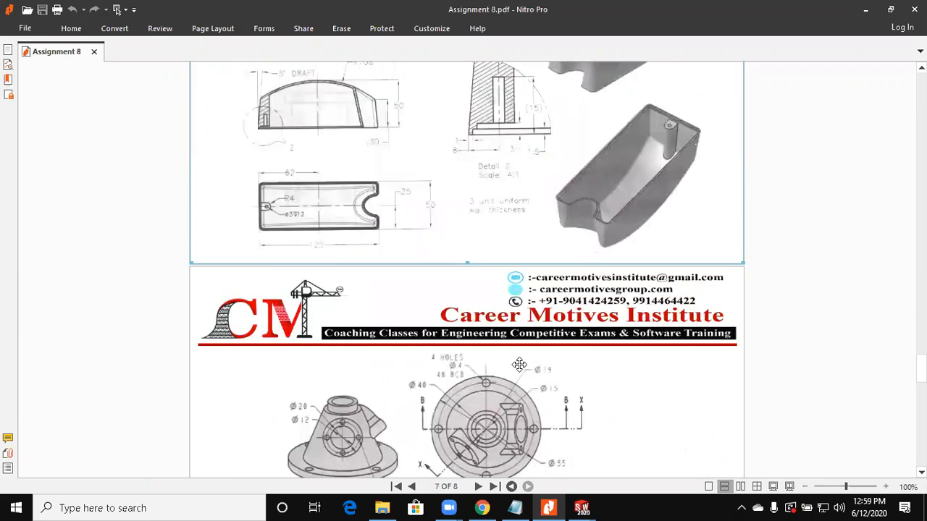
scroll(606, 372, down, 2)
scroll(606, 371, down, 4)
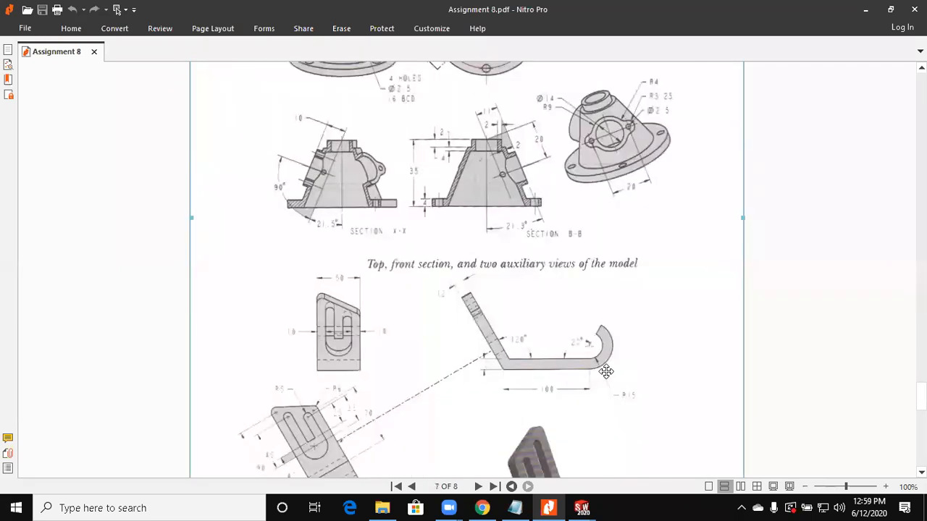
scroll(606, 372, down, 5)
scroll(534, 381, down, 2)
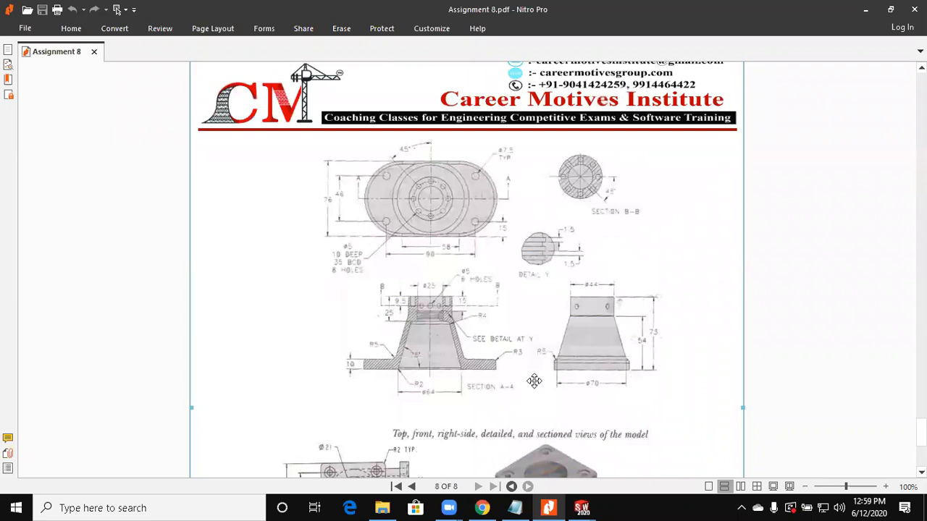
scroll(534, 382, down, 4)
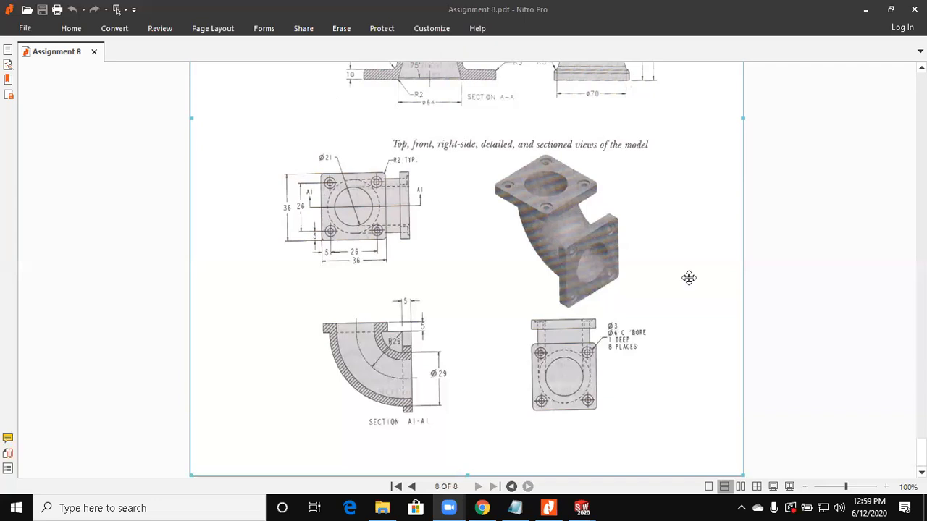
Step: Go back through the assignment to page 1 and examine the flanged branch-pipe drawing with its Section A-A view
scroll(688, 278, up, 5)
scroll(689, 278, up, 5)
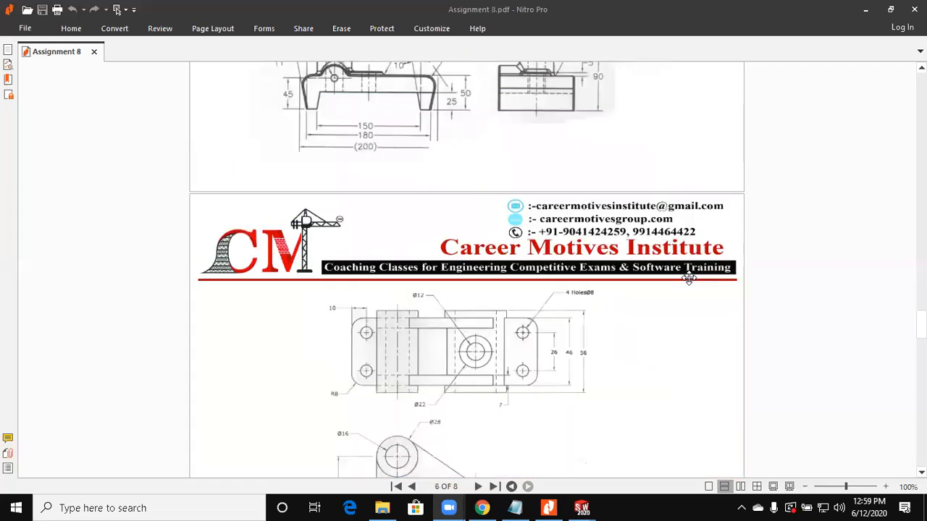
scroll(689, 278, up, 5)
scroll(688, 278, up, 5)
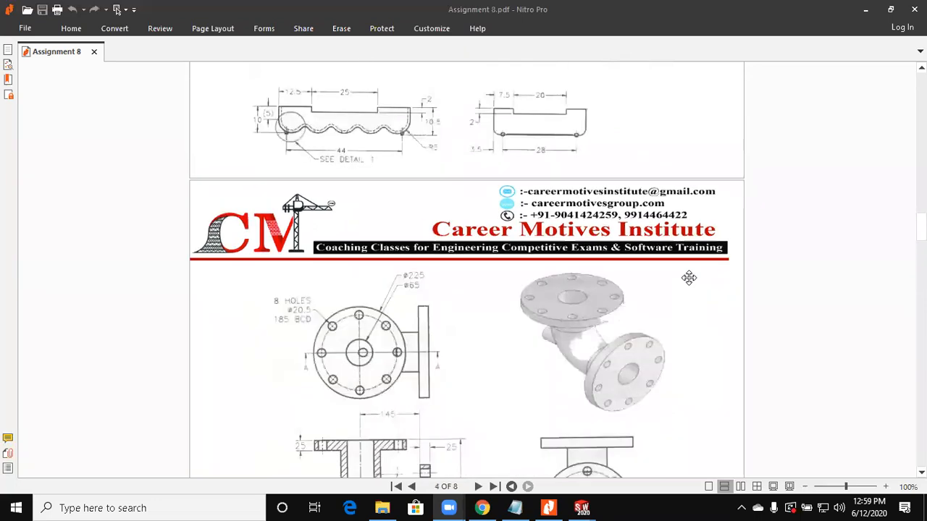
scroll(688, 278, up, 5)
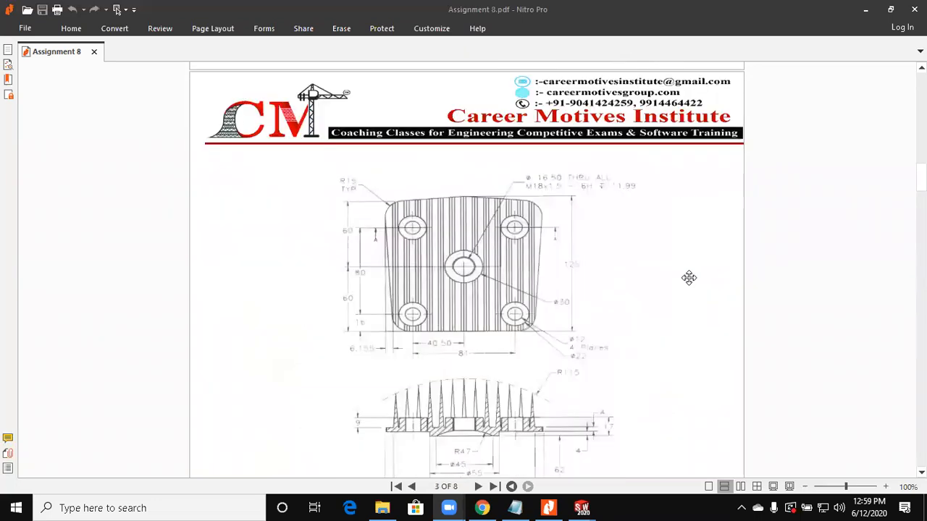
scroll(689, 278, up, 5)
scroll(688, 278, up, 5)
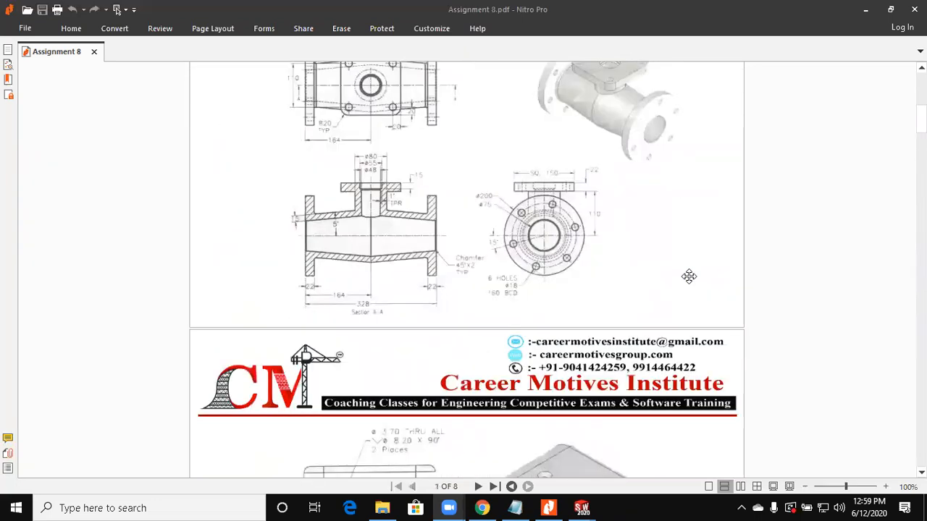
scroll(732, 153, up, 3)
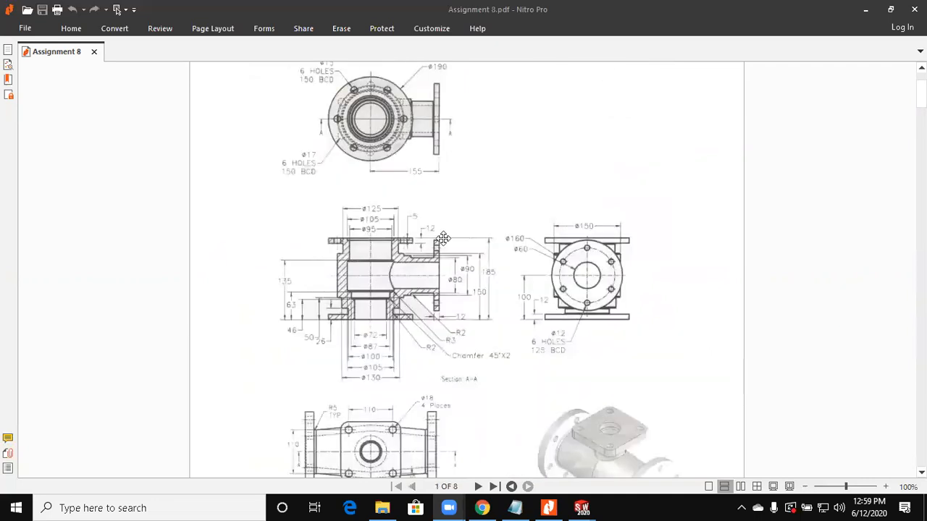
click(316, 80)
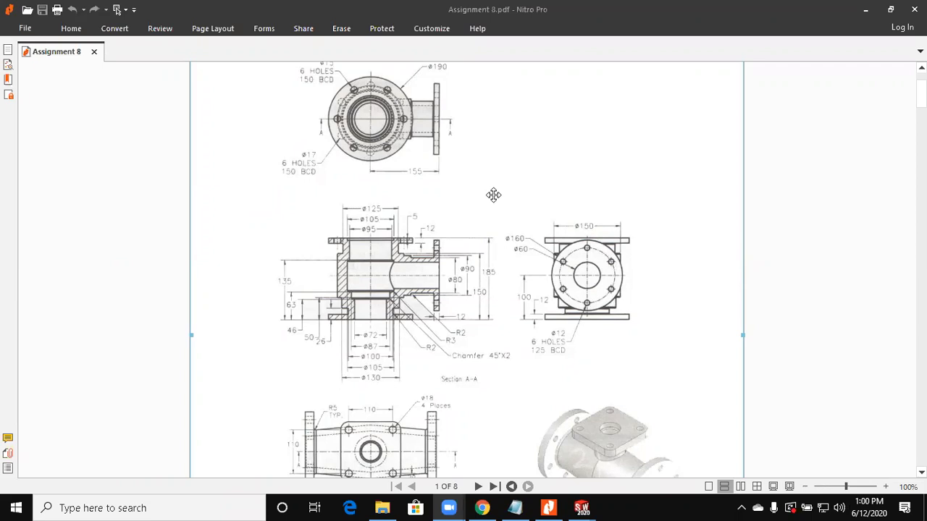
scroll(463, 299, up, 1)
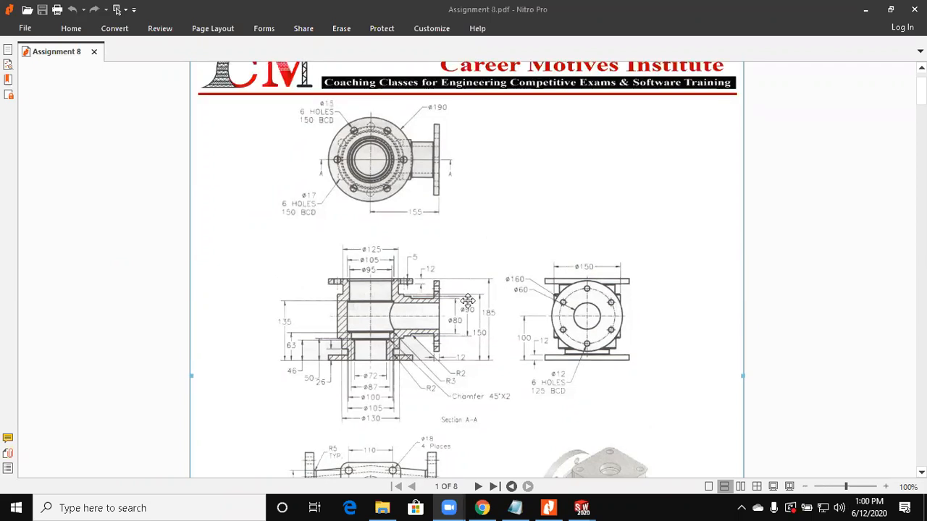
Step: Switch to the Part4 document in SOLIDWORKS, close it without saving, and return to Part5
mouse_move(582, 507)
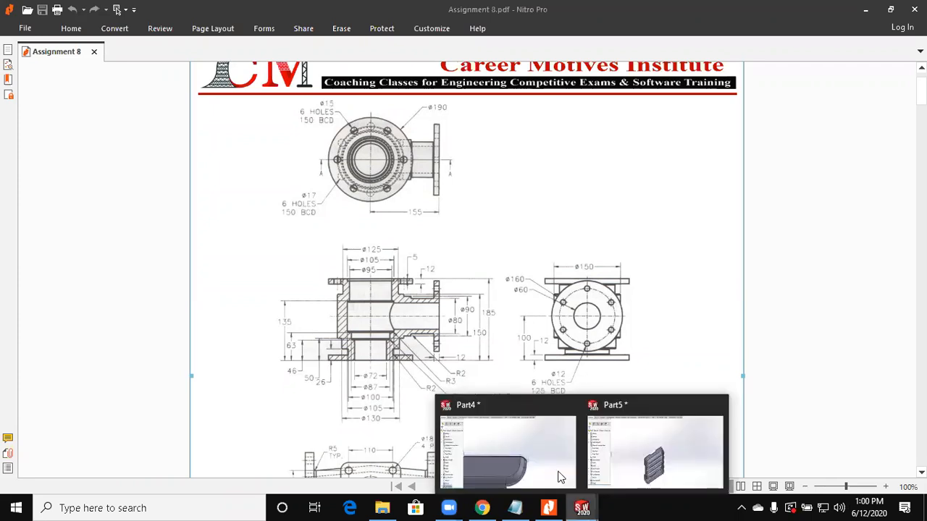
click(561, 477)
click(914, 90)
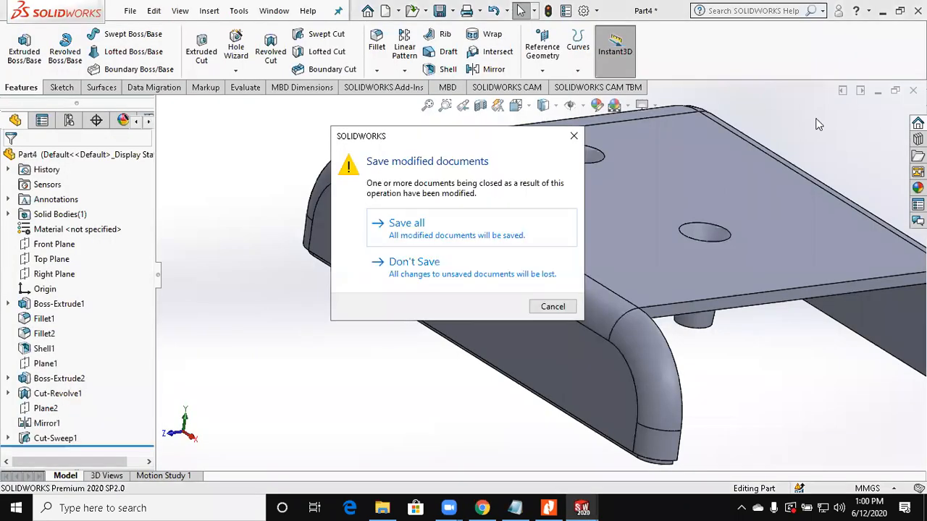
click(488, 281)
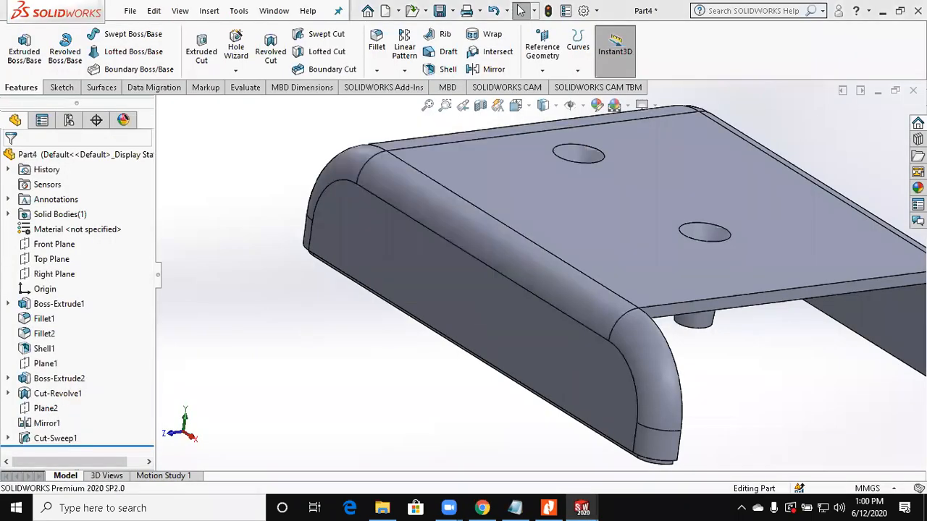
click(876, 94)
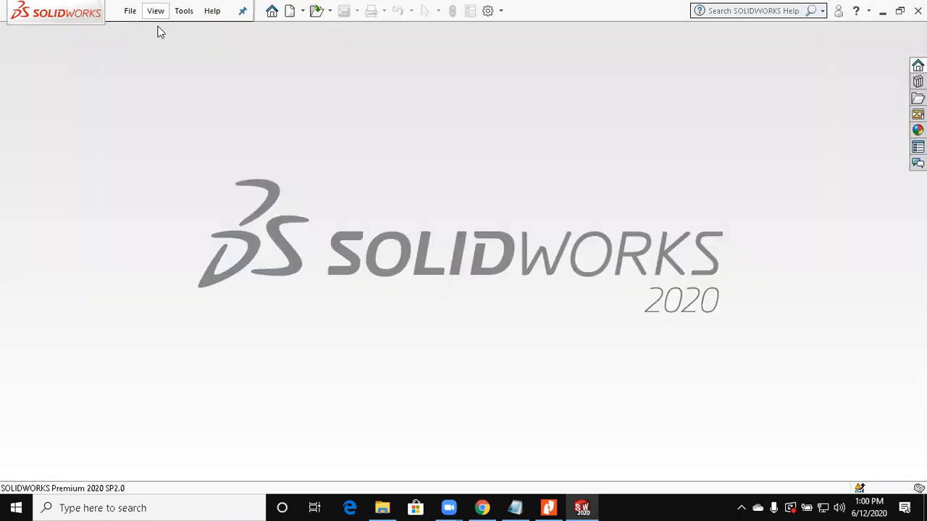
Step: Create a new part document and switch to Nitro Pro to view the flanged branch-pipe drawing on page 1
click(129, 10)
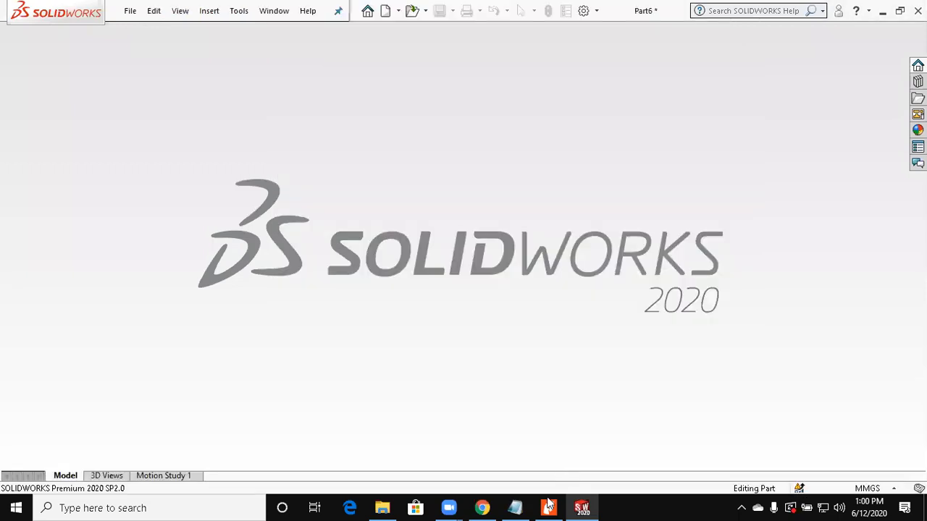
click(548, 508)
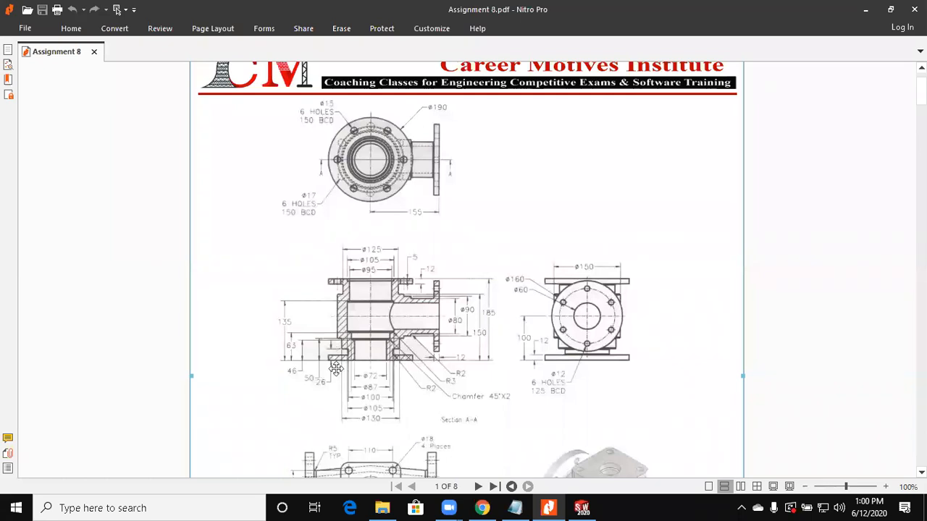
Step: Switch to SOLIDWORKS, start a sketch on the Front Plane and draw a vertical line about 96 mm long beside the origin
click(872, 12)
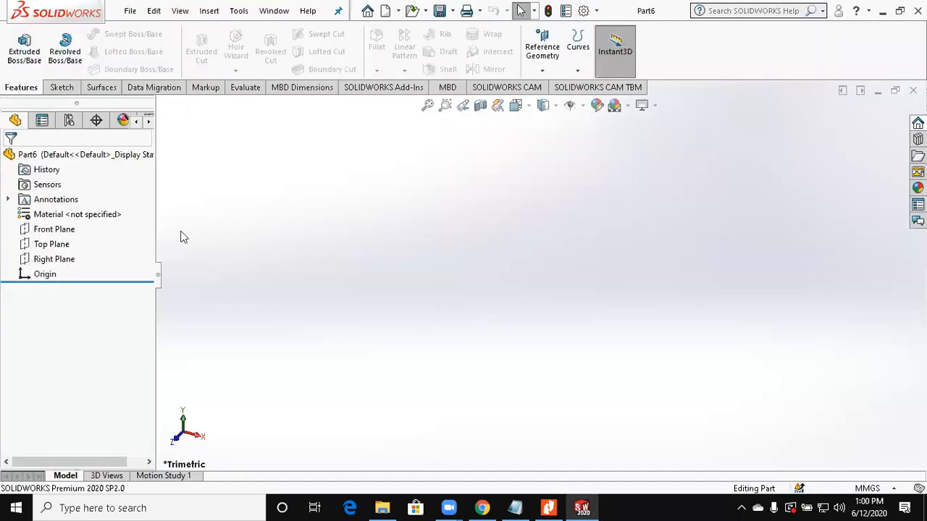
click(56, 231)
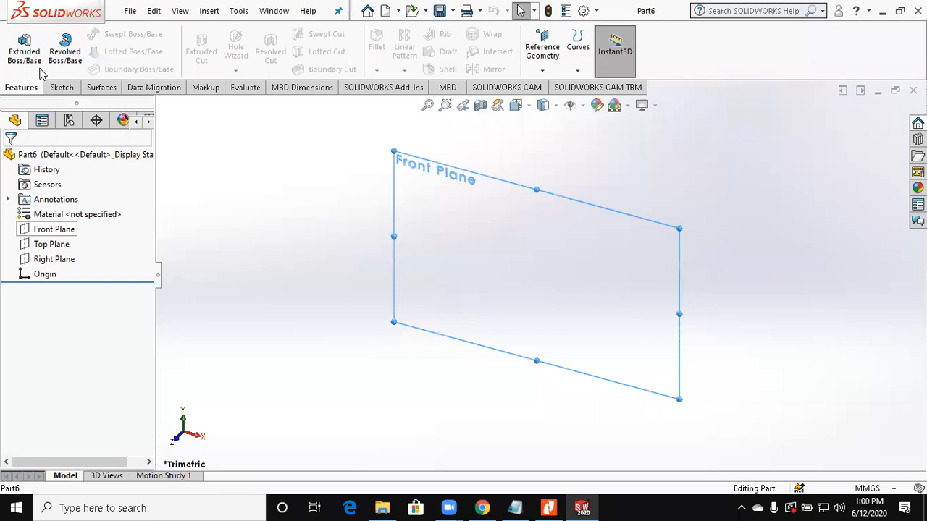
click(22, 50)
click(89, 38)
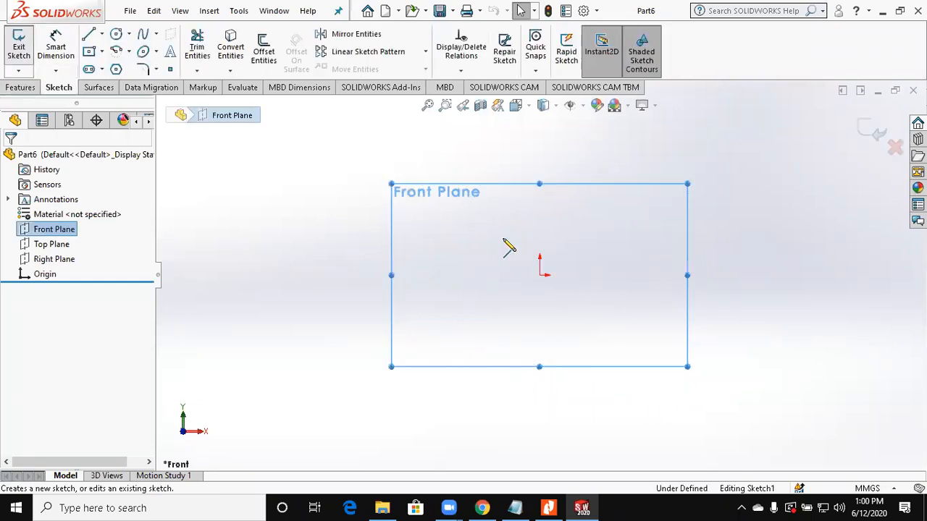
click(512, 223)
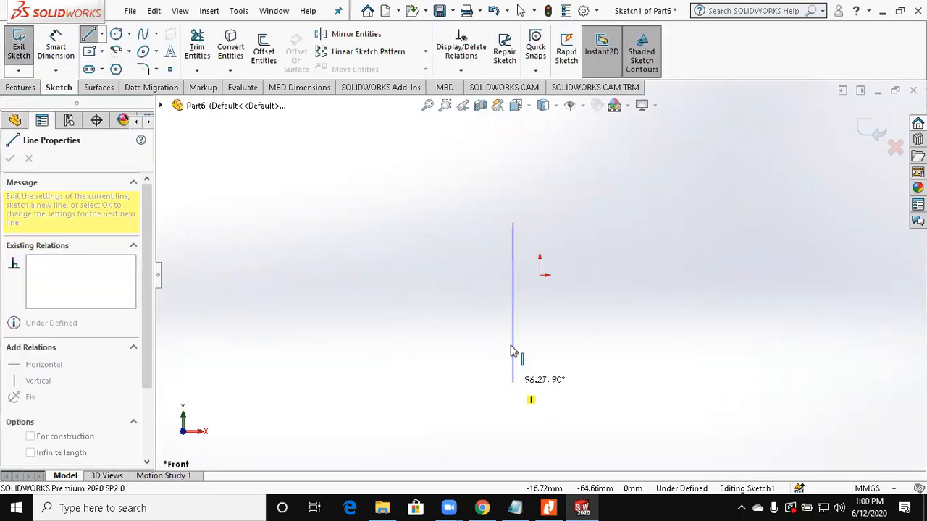
key(Escape)
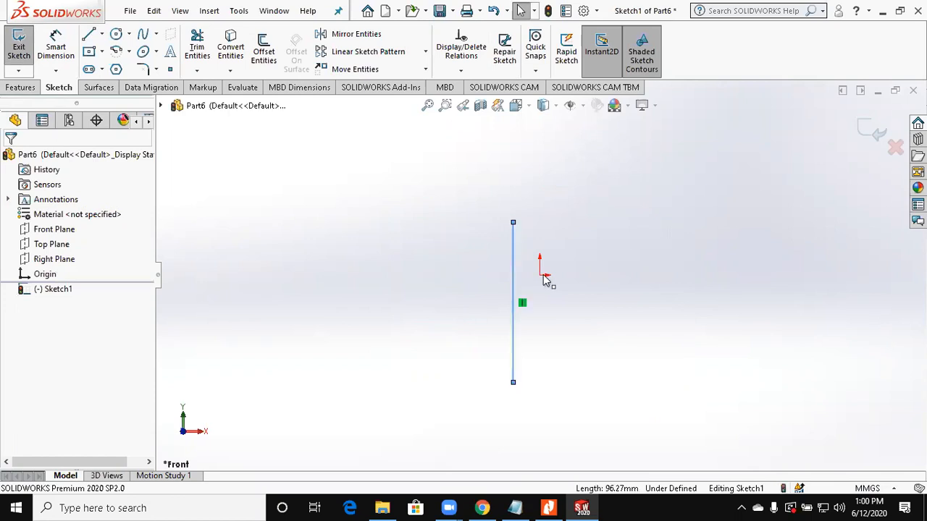
Step: Make the vertical line coincident with the origin
click(512, 290)
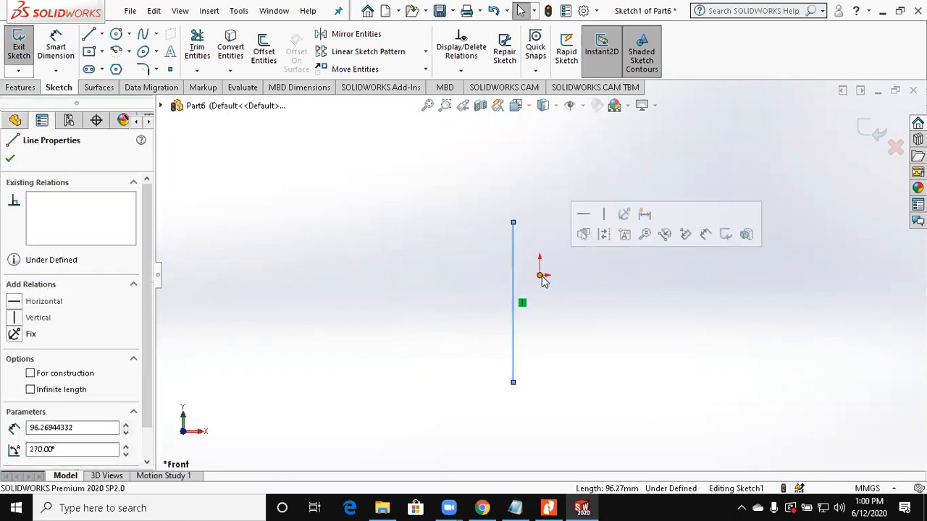
ctrl+click(514, 316)
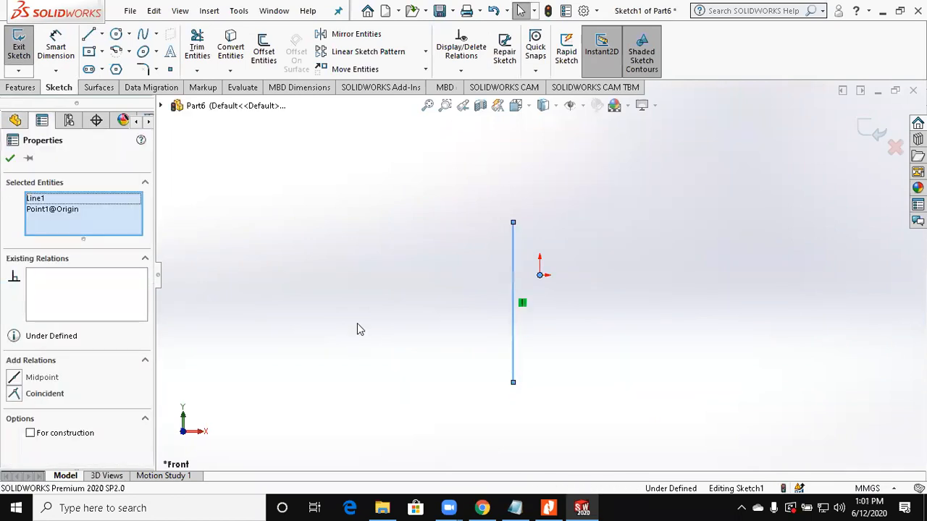
click(44, 394)
click(67, 51)
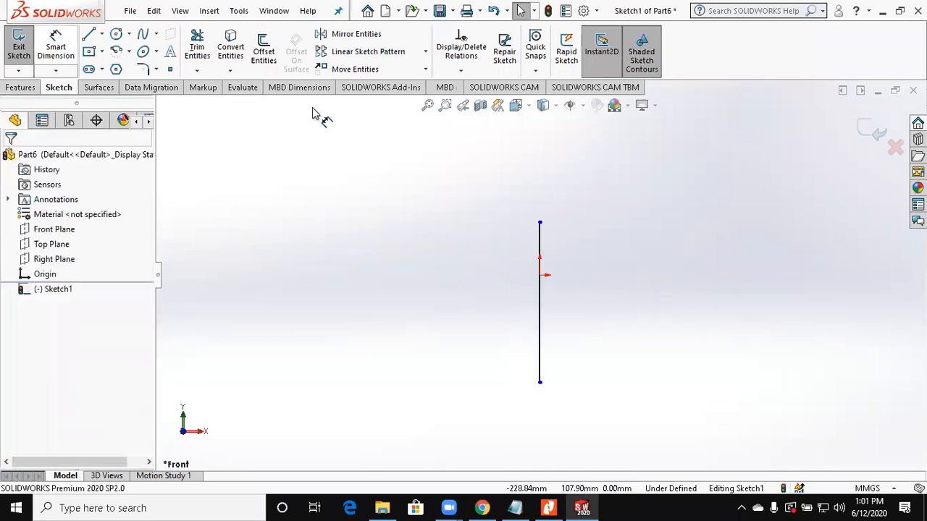
click(539, 224)
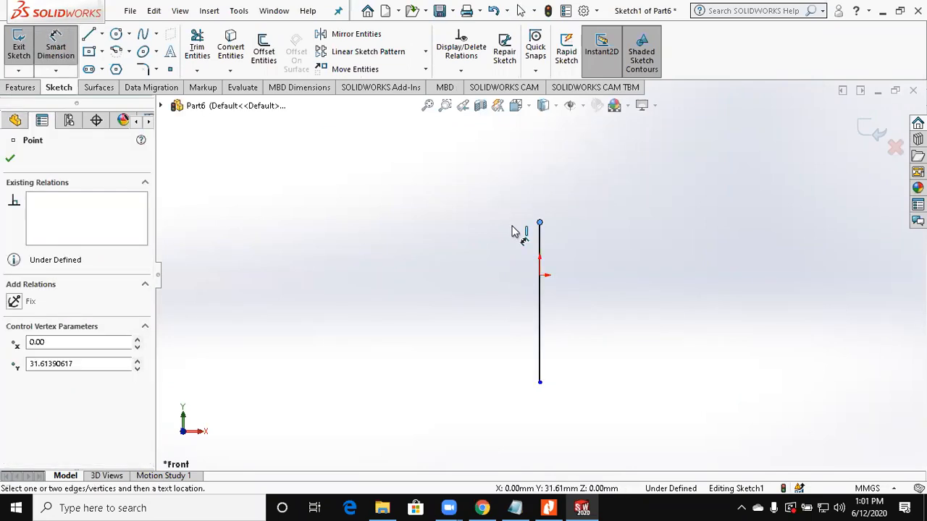
click(631, 162)
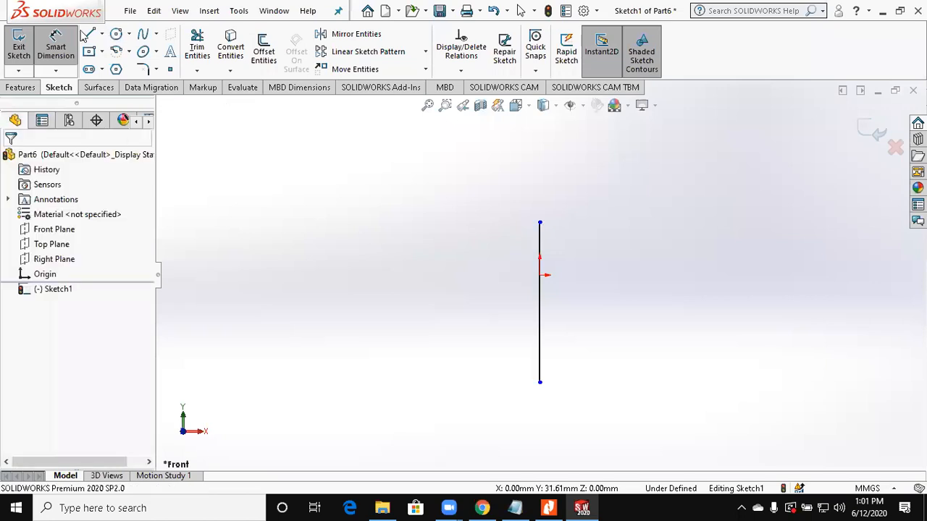
Step: Sketch open upper and lower flange outlines about 57 mm wide from both ends of the vertical line, each with a short return segment
click(88, 34)
click(540, 223)
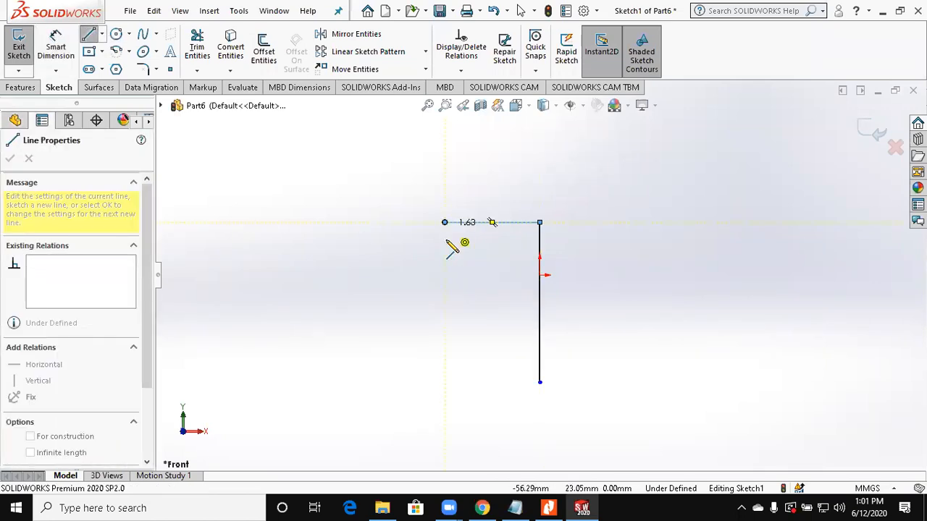
click(450, 248)
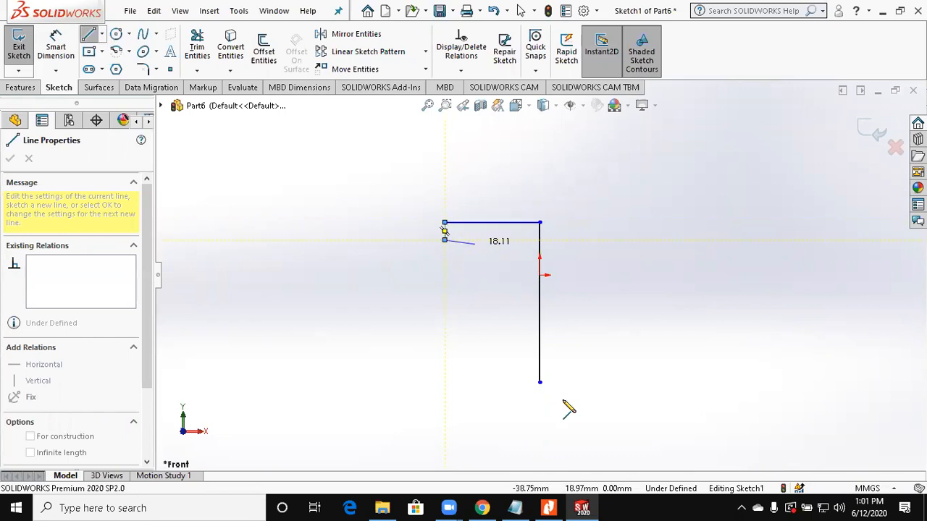
click(474, 240)
key(Escape)
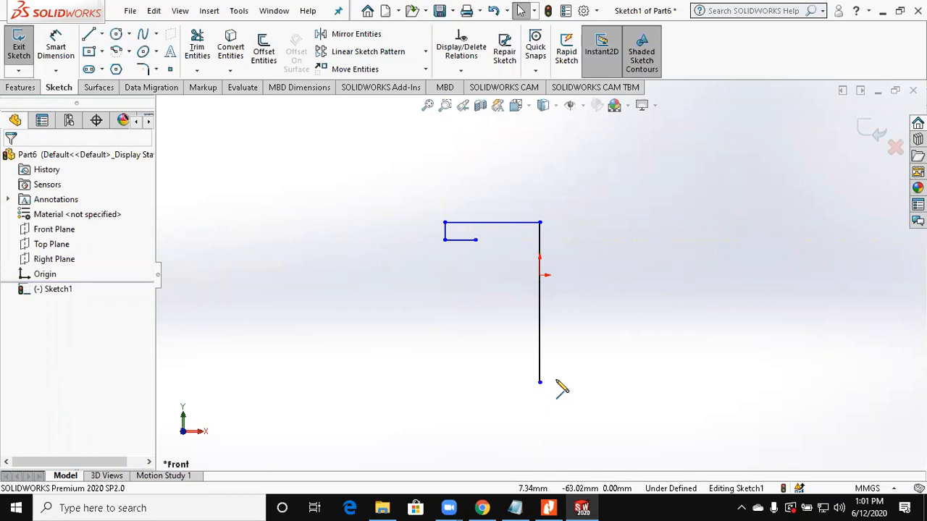
click(540, 383)
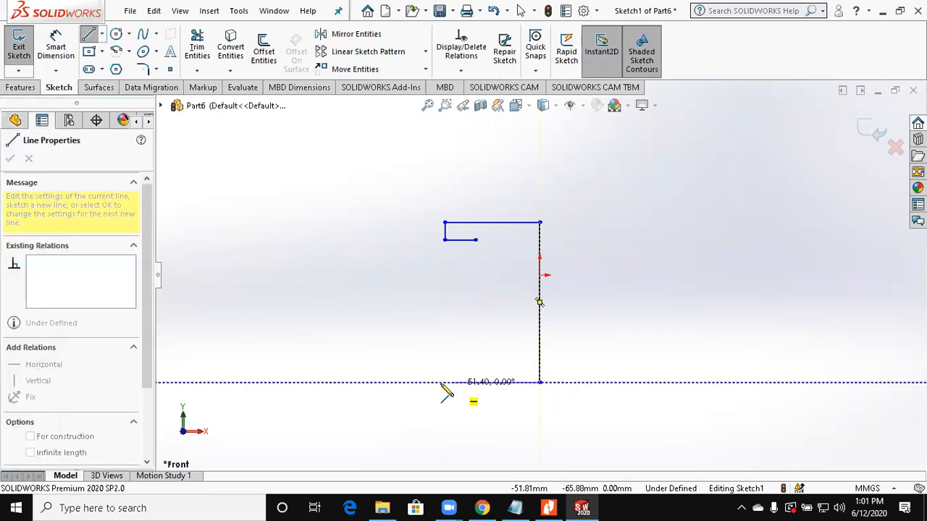
click(445, 382)
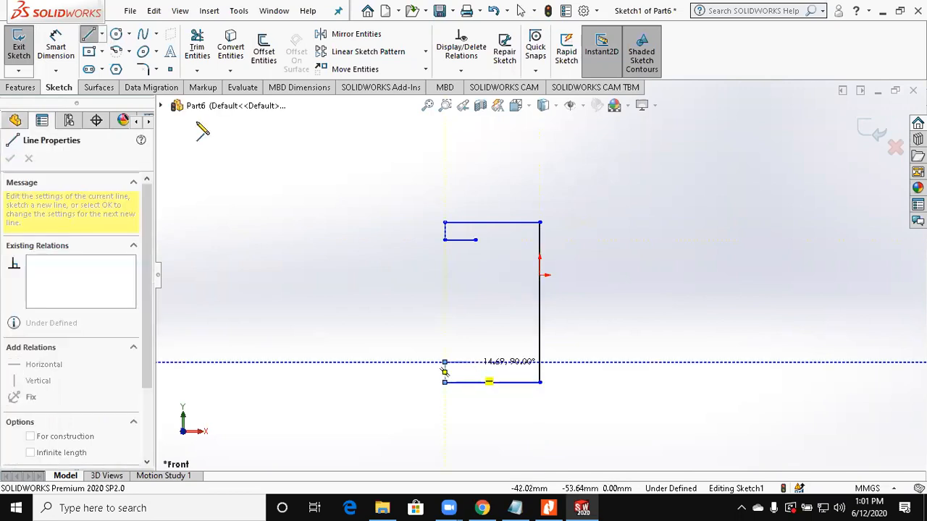
Step: Dimension the overall height between the top and bottom horizontal lines as 185 mm
click(60, 45)
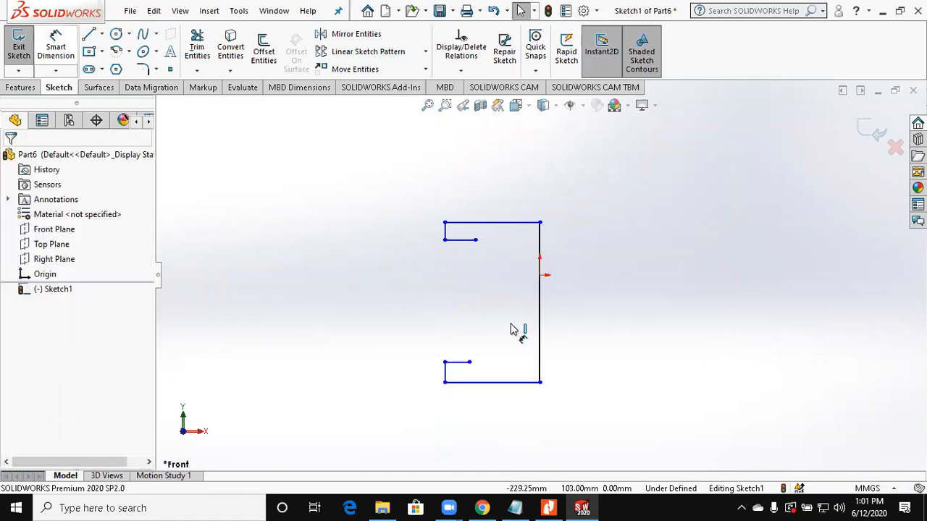
click(512, 382)
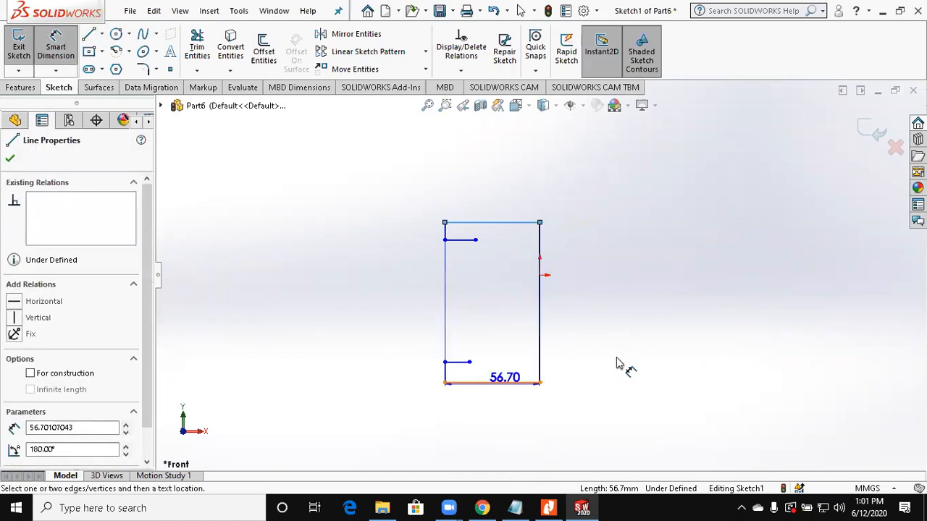
click(616, 358)
click(618, 363)
text(185)
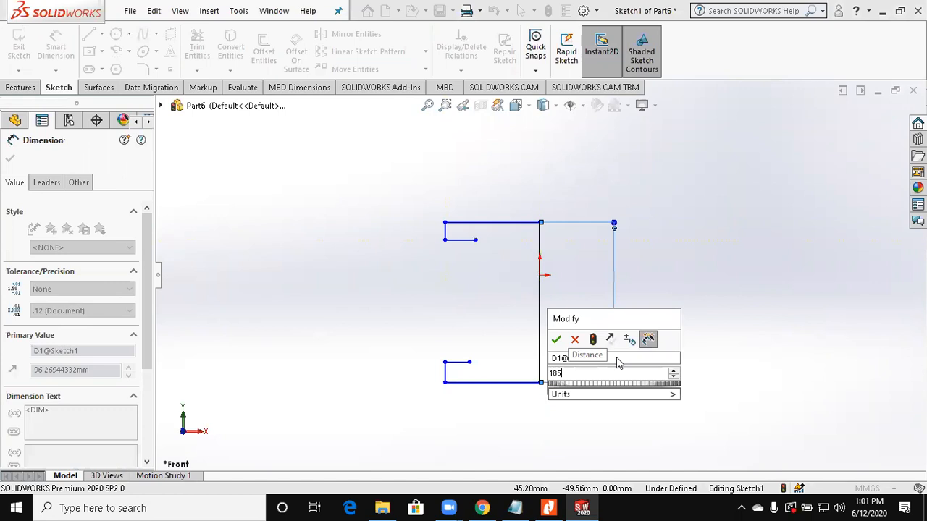
key(Return)
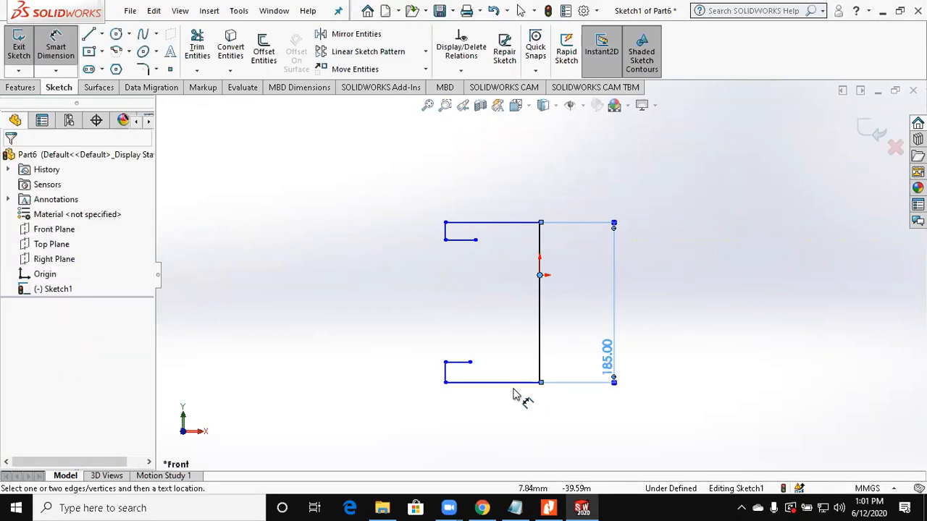
Step: Dimension the distance from the origin to the bottom line as 100 mm
click(580, 366)
text(1)
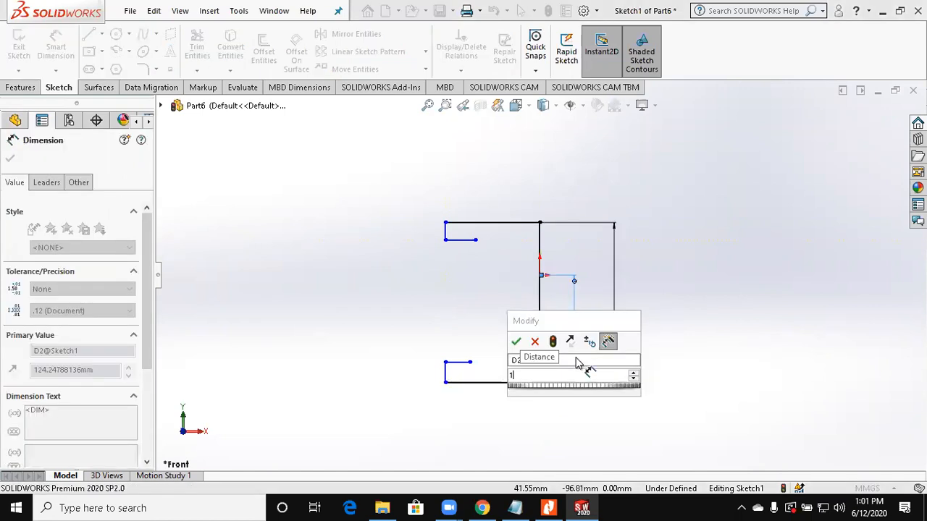
text(00)
key(Return)
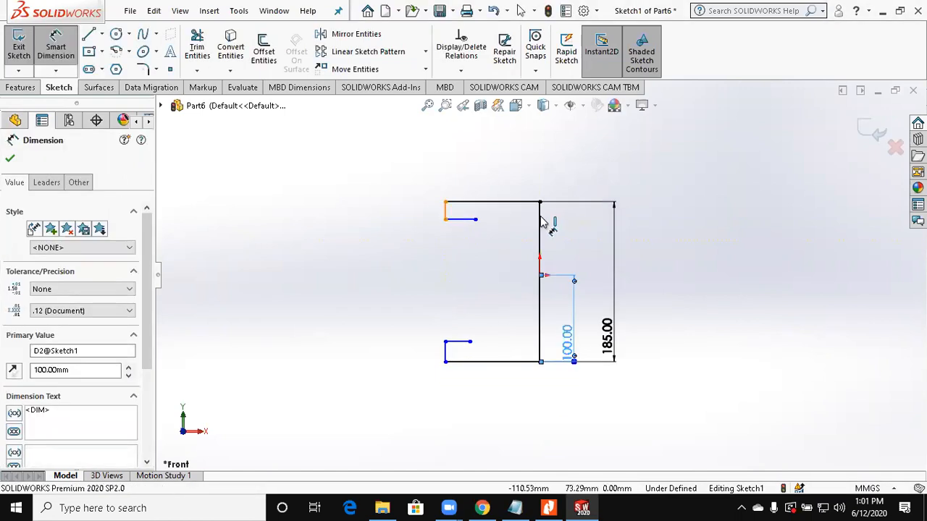
Step: Dimension the upper flange's outer edge 95 mm from the vertical centre line
click(540, 221)
click(515, 181)
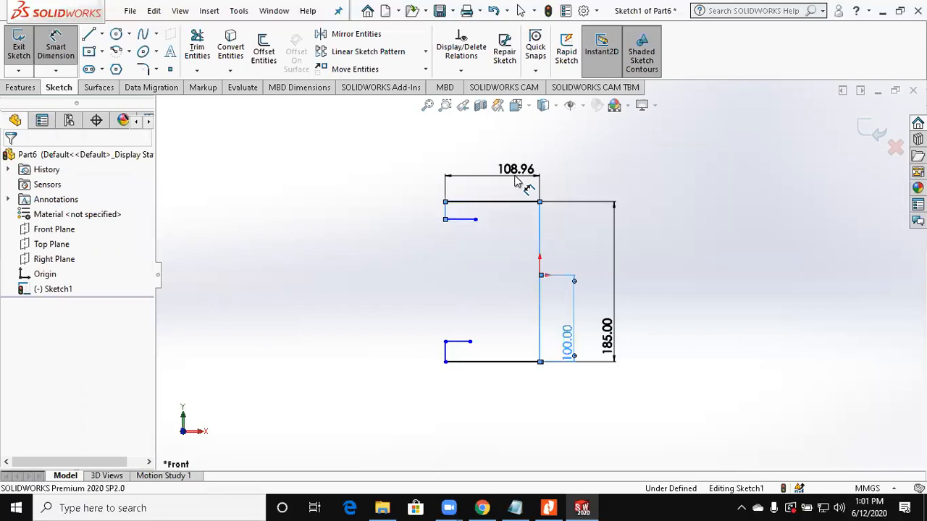
key(Return)
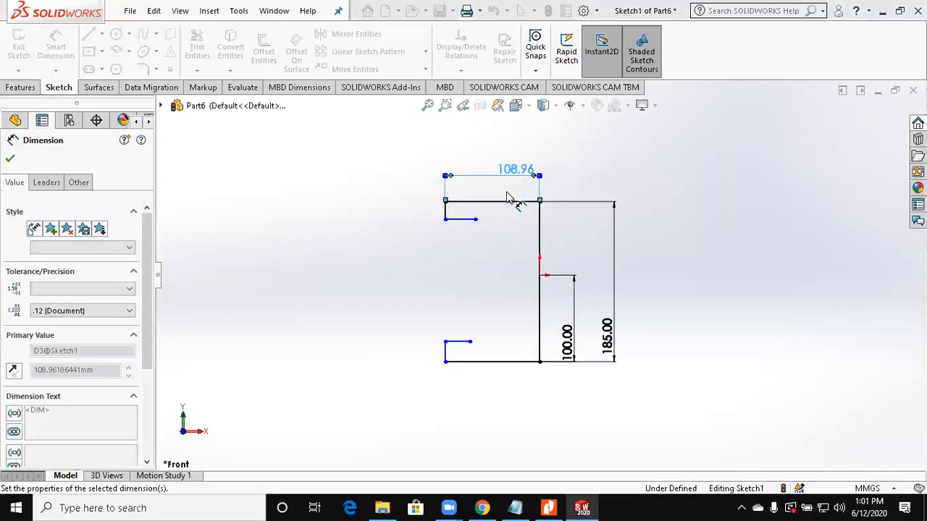
Step: Dimension the upper flange's thickness as 12 mm
scroll(466, 214, down, 2)
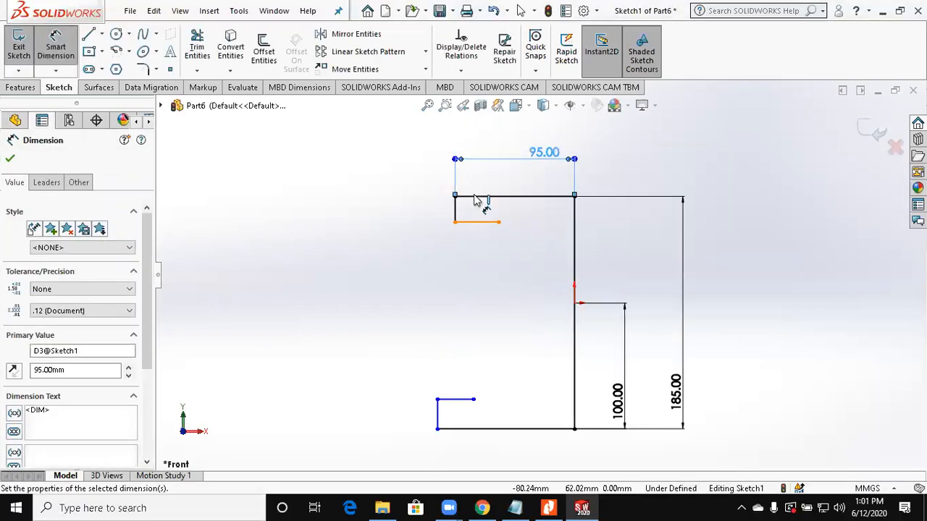
click(476, 202)
click(383, 208)
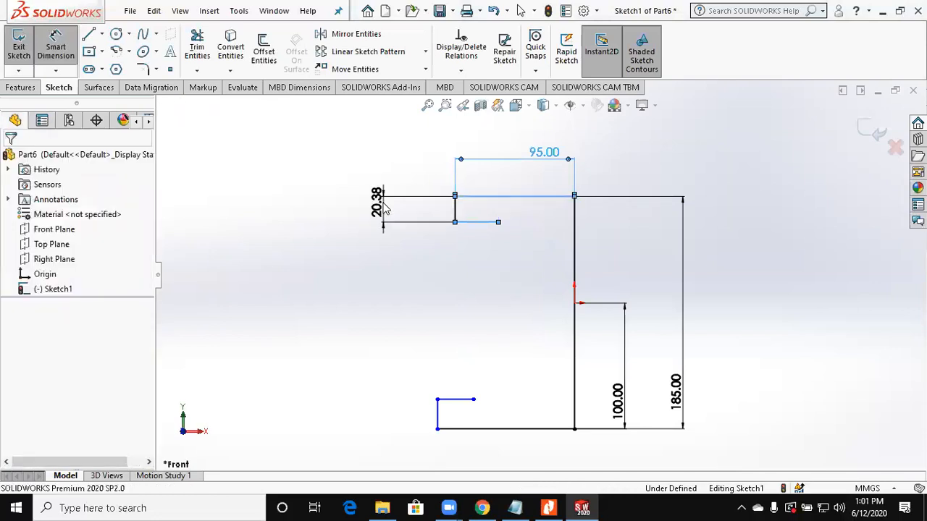
text(12)
key(Return)
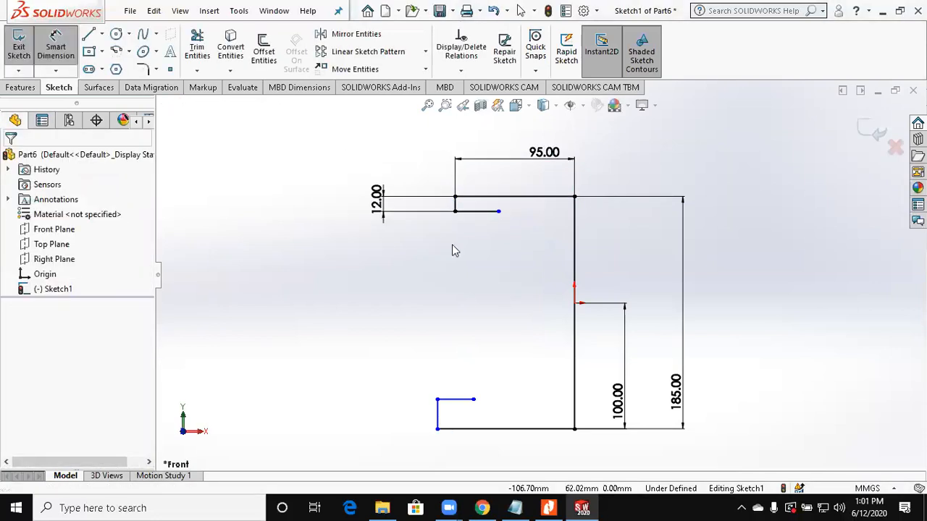
key(Escape)
Step: Make the short outer edges of the upper and lower flanges collinear
click(438, 414)
ctrl+click(455, 207)
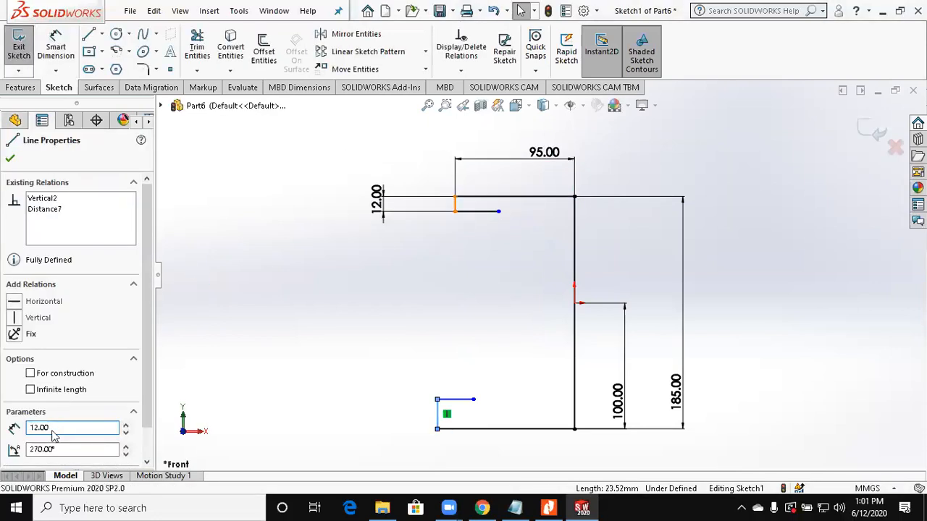
click(42, 409)
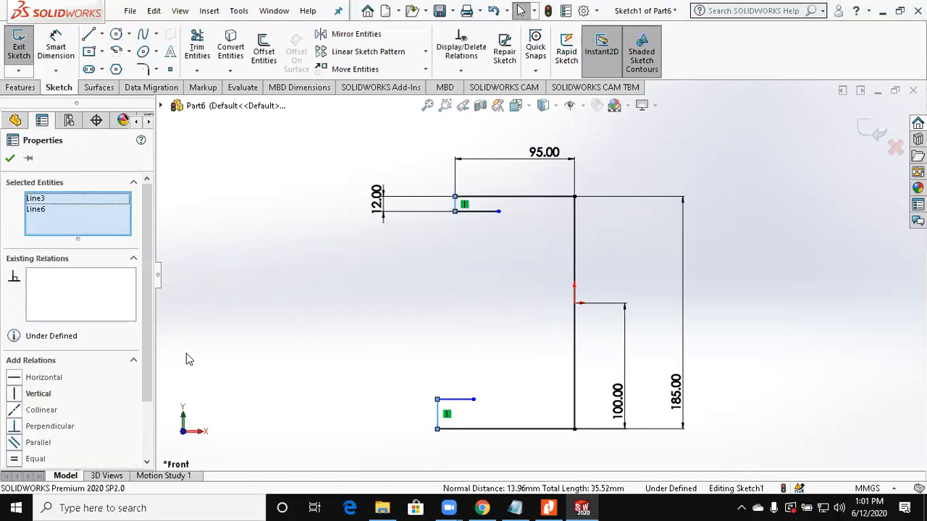
click(186, 356)
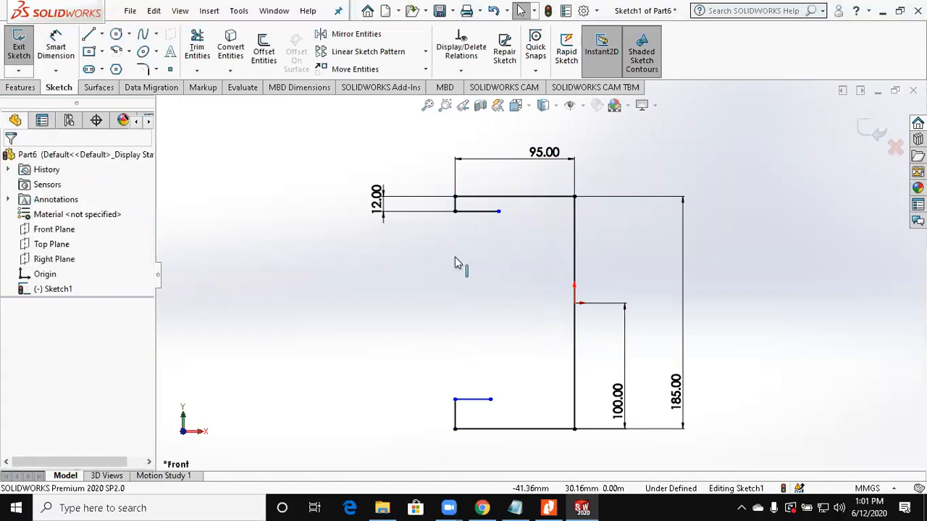
Step: Give the short outer edges of both flanges an equal-length relation
click(454, 420)
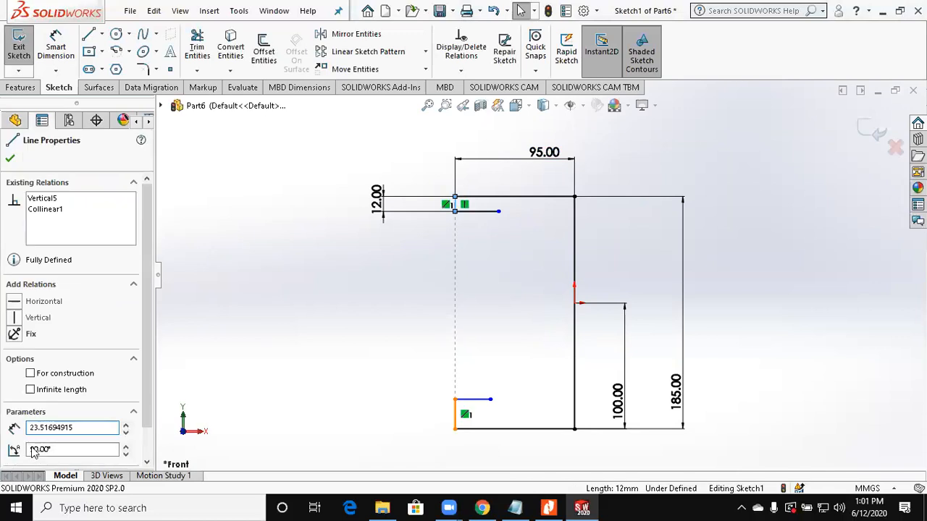
click(33, 457)
click(432, 335)
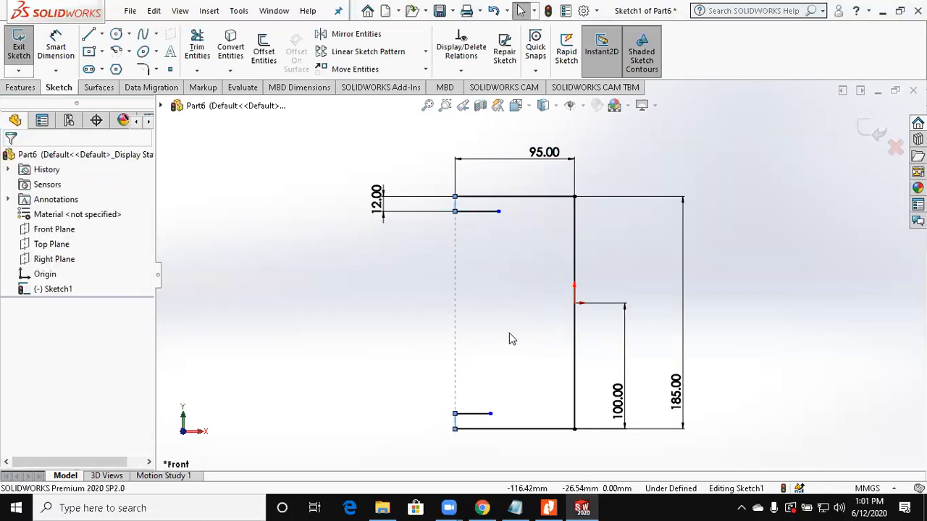
Step: Sketch a connected stepped outer wall down from the upper flange's inner end, its middle section about 86 mm long and 72 mm from the centre line
click(552, 507)
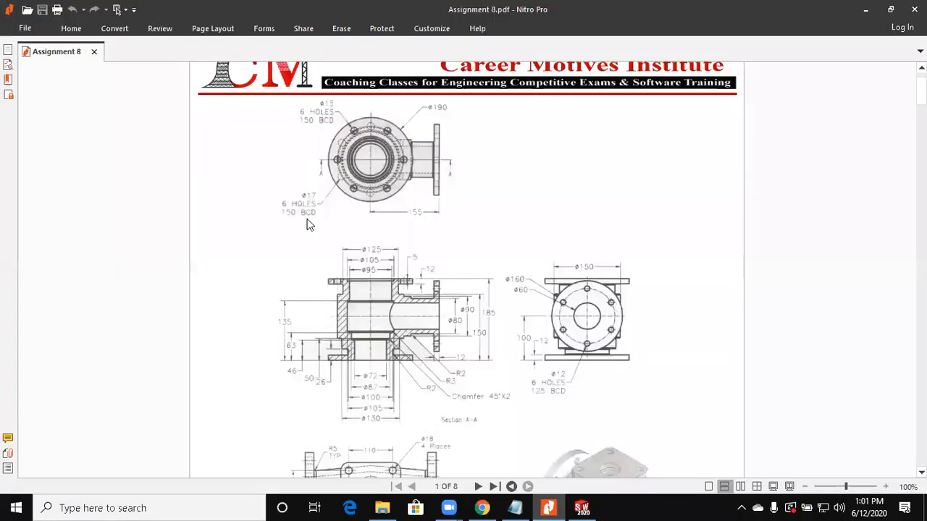
key(alt+Tab)
click(93, 31)
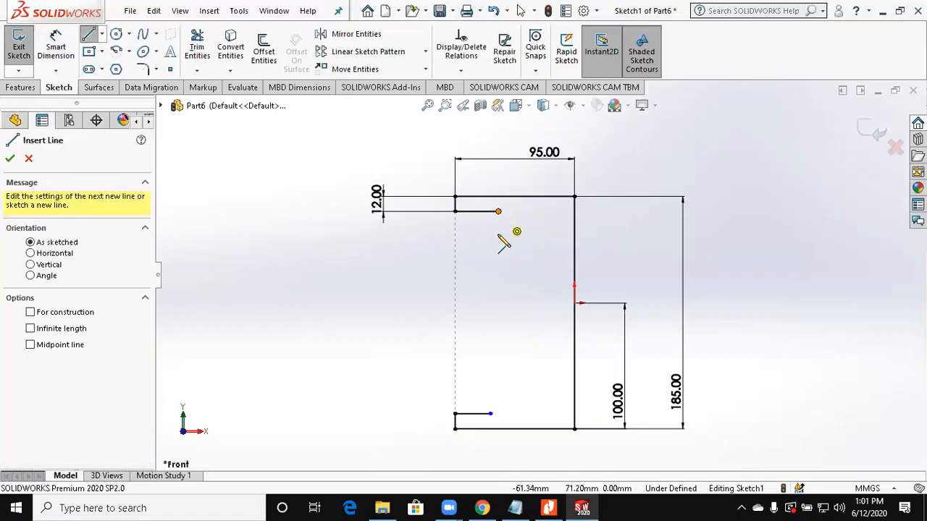
click(499, 211)
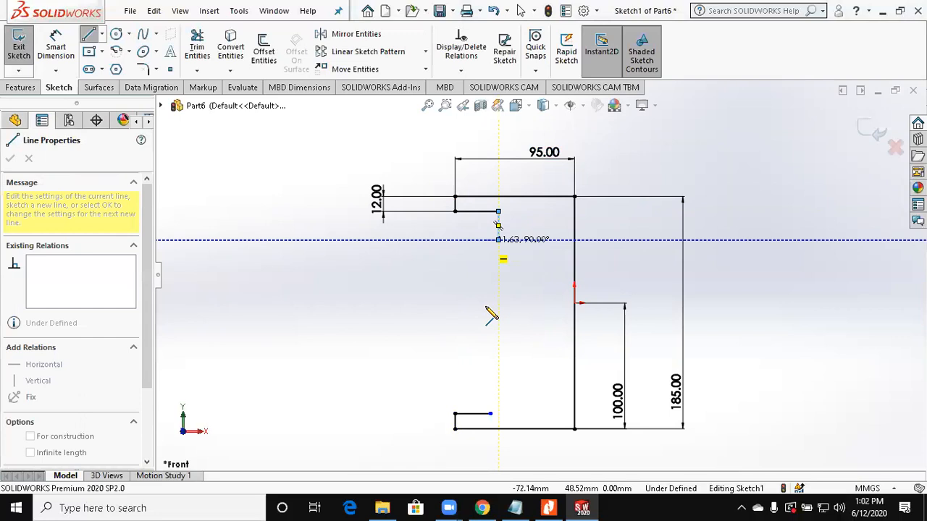
click(499, 239)
click(483, 239)
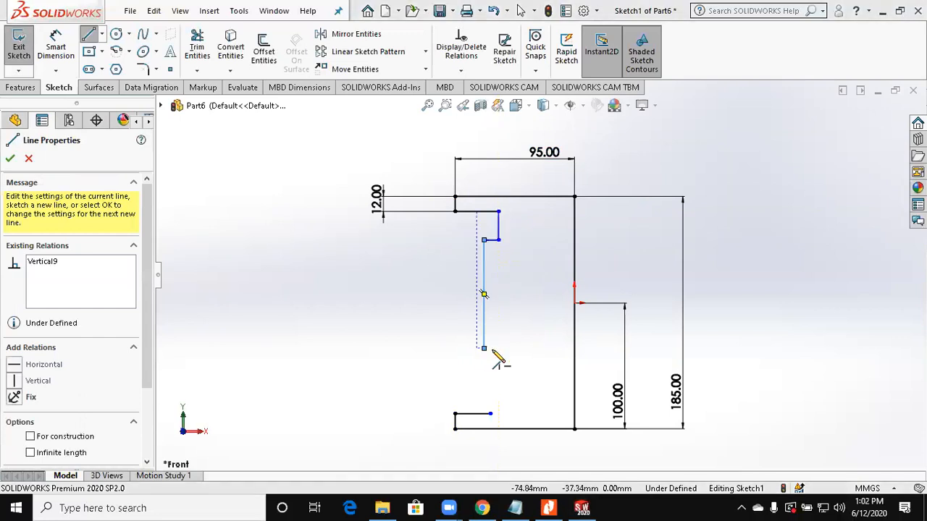
click(507, 349)
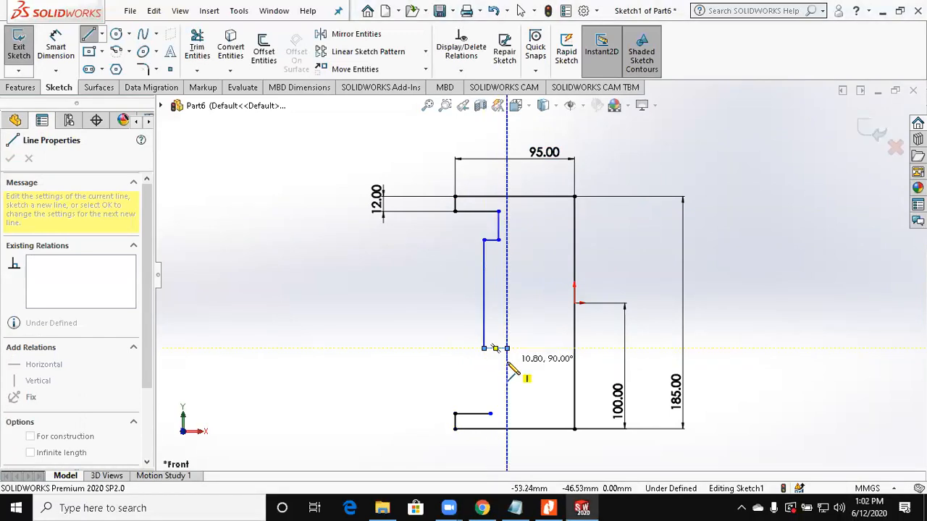
click(515, 409)
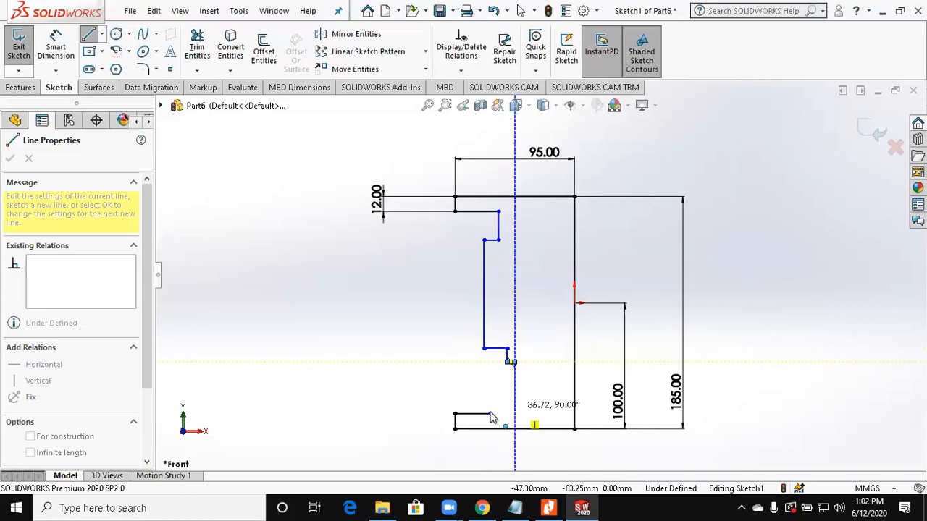
key(Escape)
Step: Merge the stepped wall's loose end with the lower flange's inner end and move the lower neck inward to about 39 mm from the centre line
click(490, 414)
ctrl+click(514, 409)
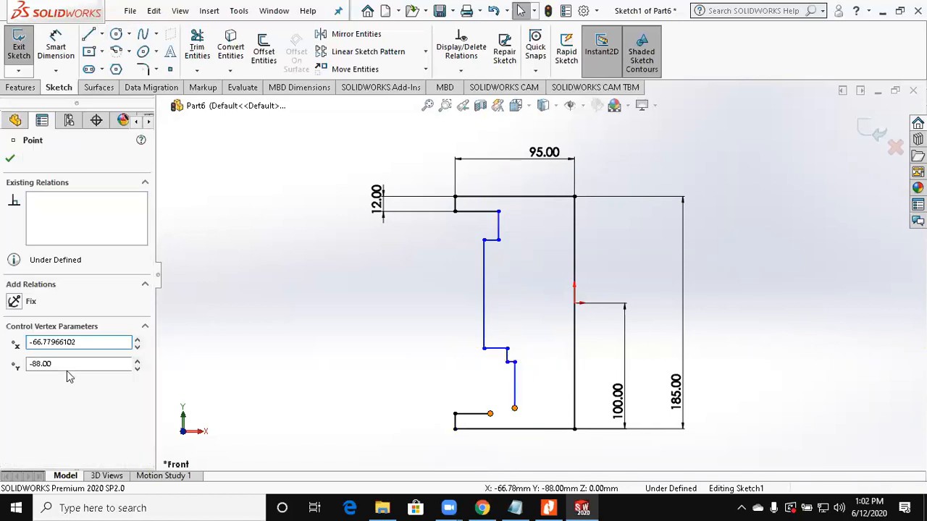
click(37, 426)
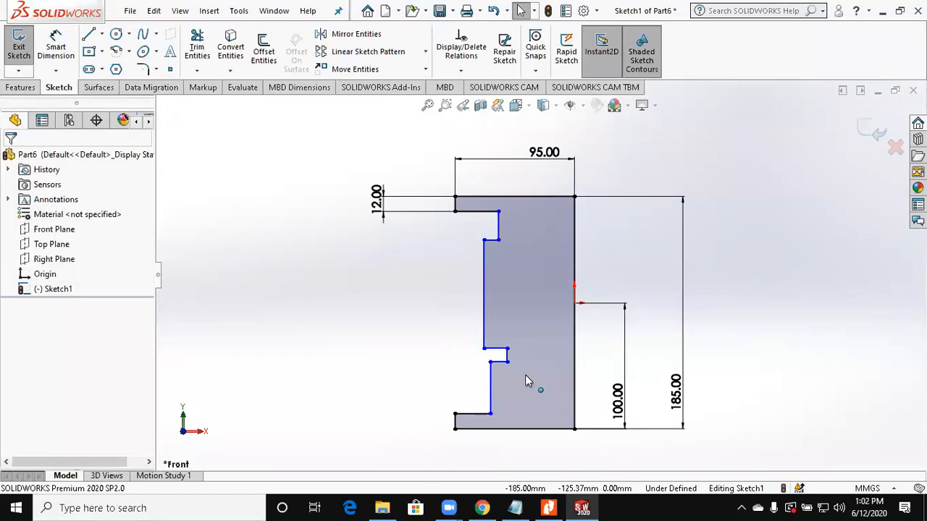
drag(490, 362, 525, 374)
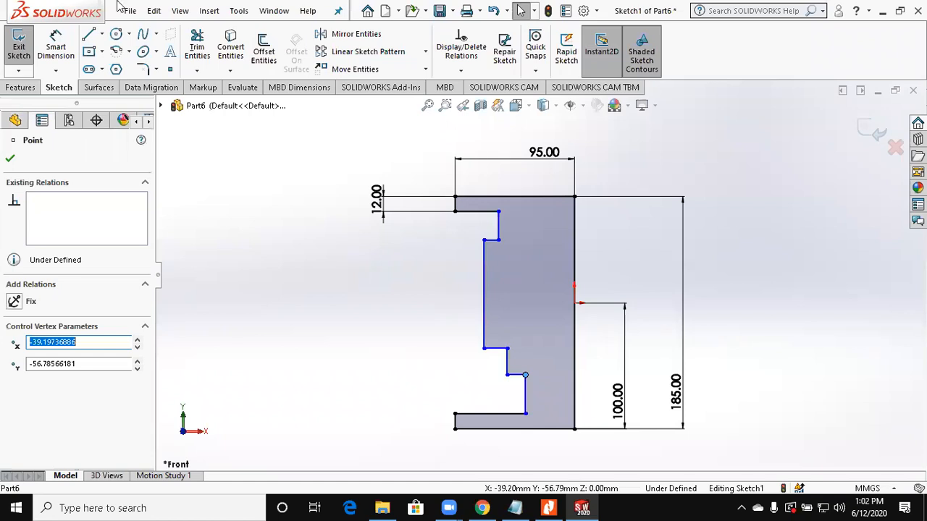
Step: Dimension the main body's upper shoulder 150 mm above the profile's bottom edge
click(56, 45)
click(491, 240)
click(475, 429)
click(392, 377)
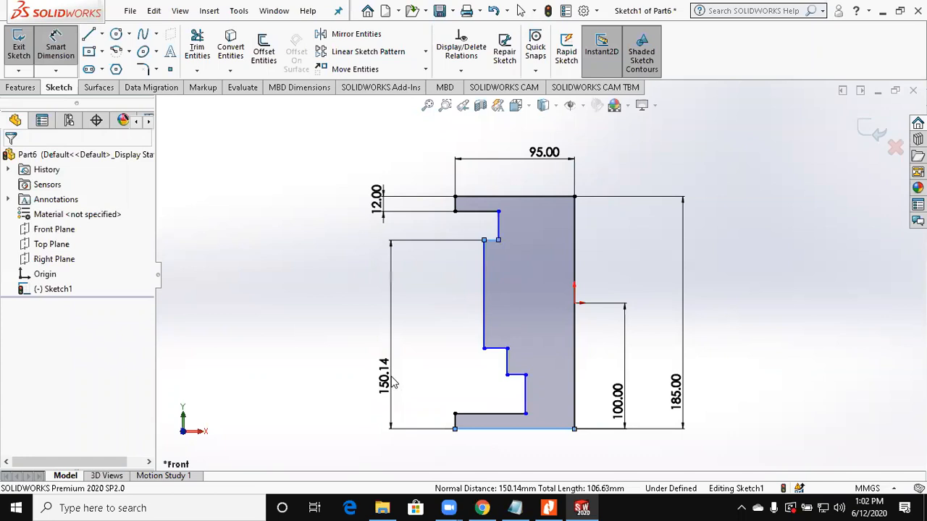
text(150)
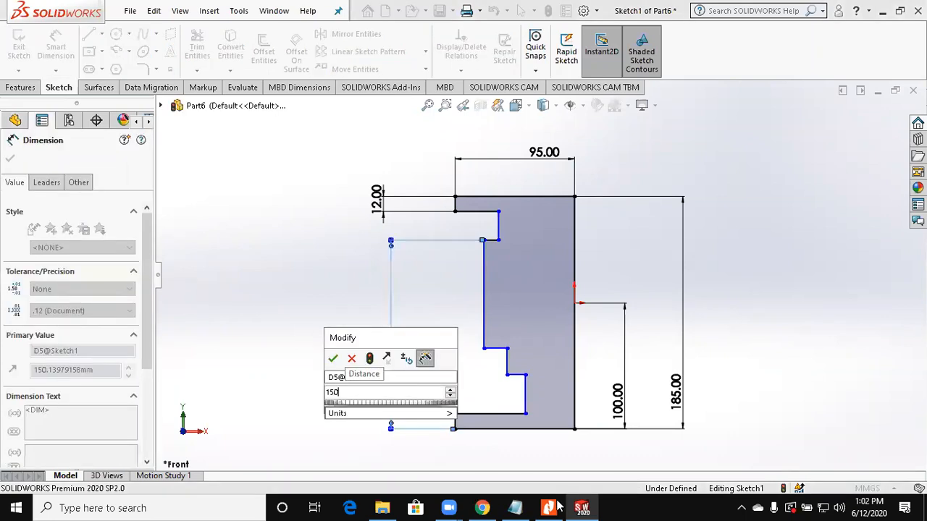
key(Return)
Step: Check the body diameter in the assignment drawing and dimension the main body's outer wall 75 mm from the vertical centre line
key(alt+Tab)
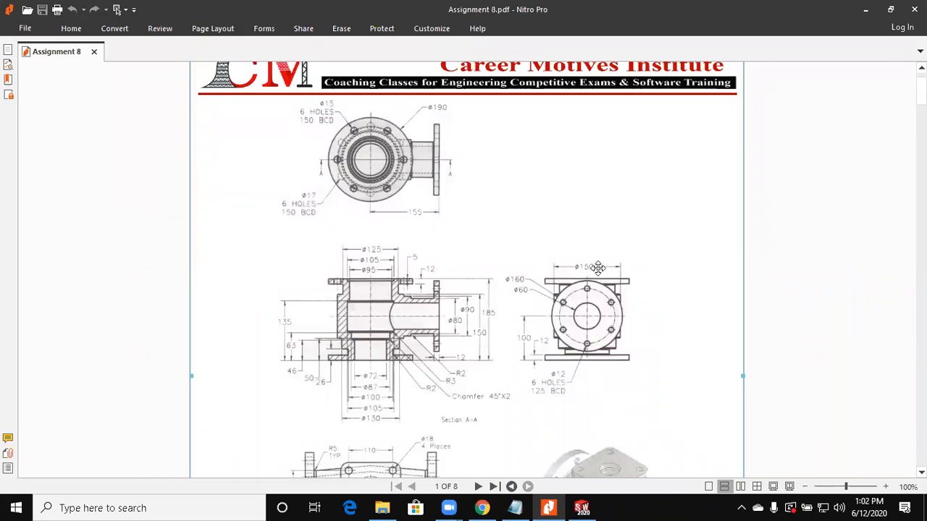
key(alt+Tab)
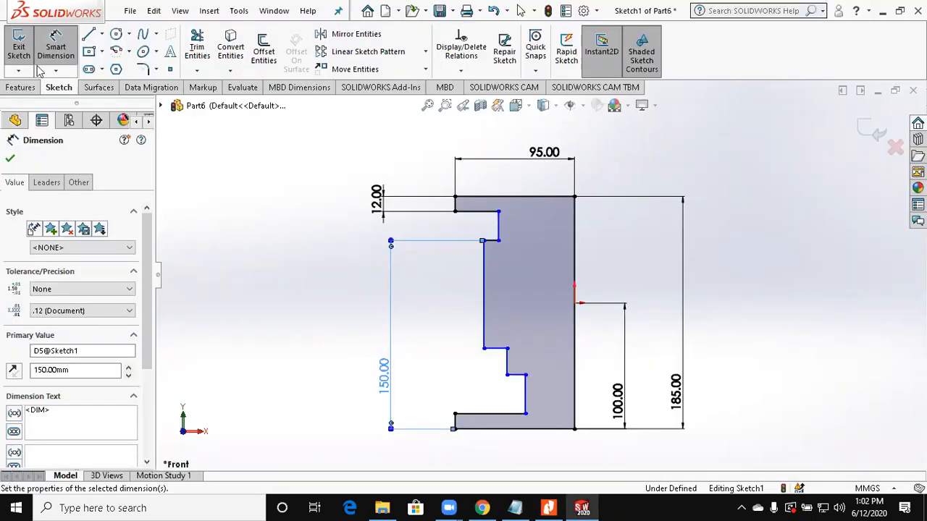
click(484, 284)
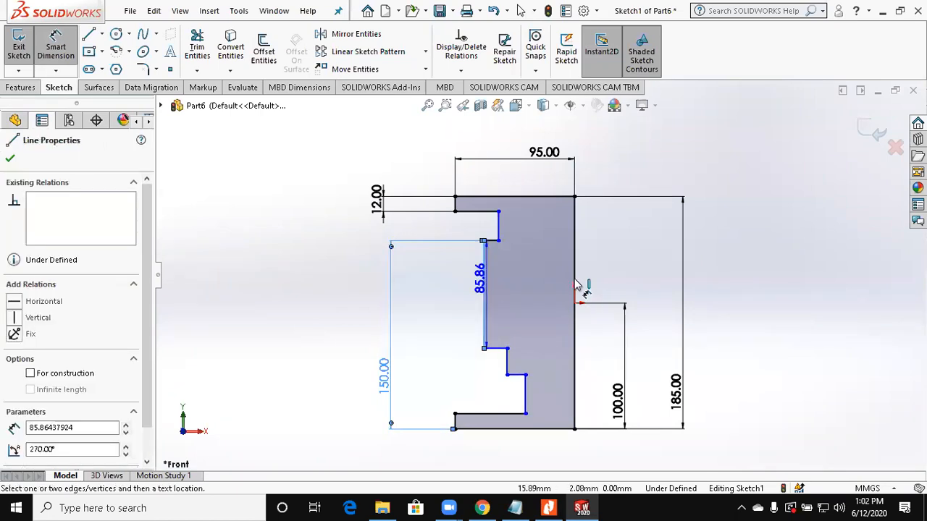
click(526, 293)
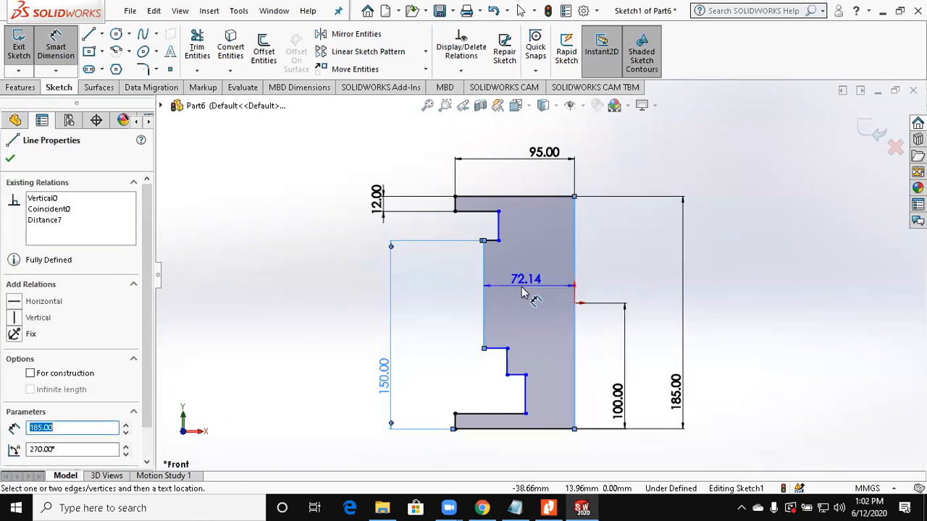
click(522, 290)
text(150)
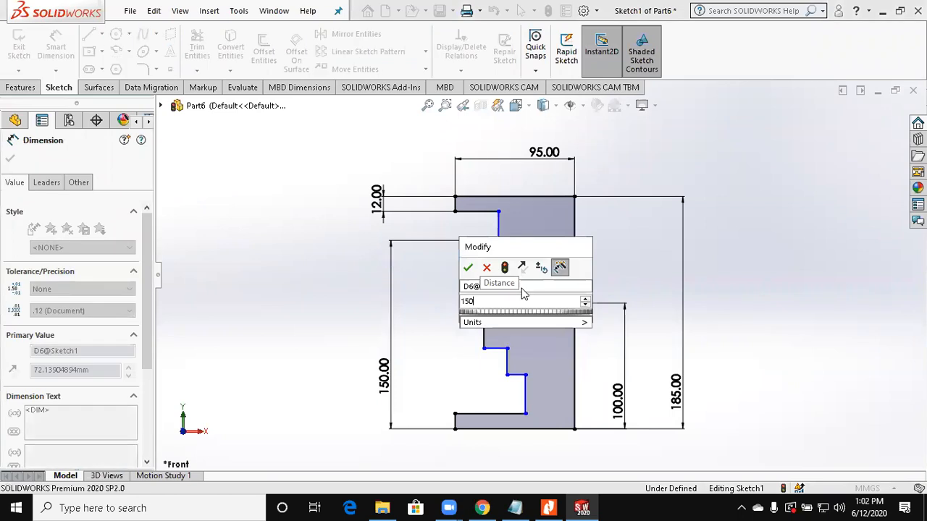
key(Escape)
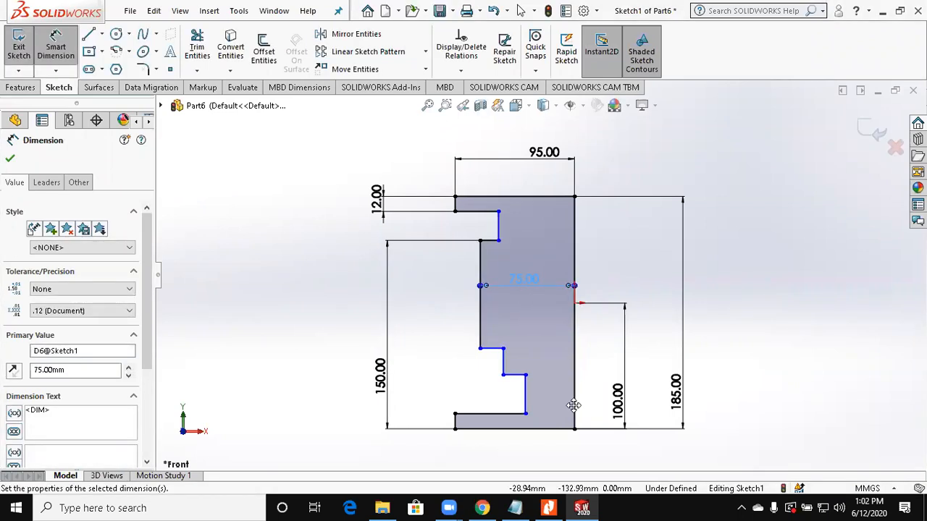
Step: Check the drawing and dimension the neck below the upper flange at 125/2 mm from the vertical centre line
key(alt+Tab)
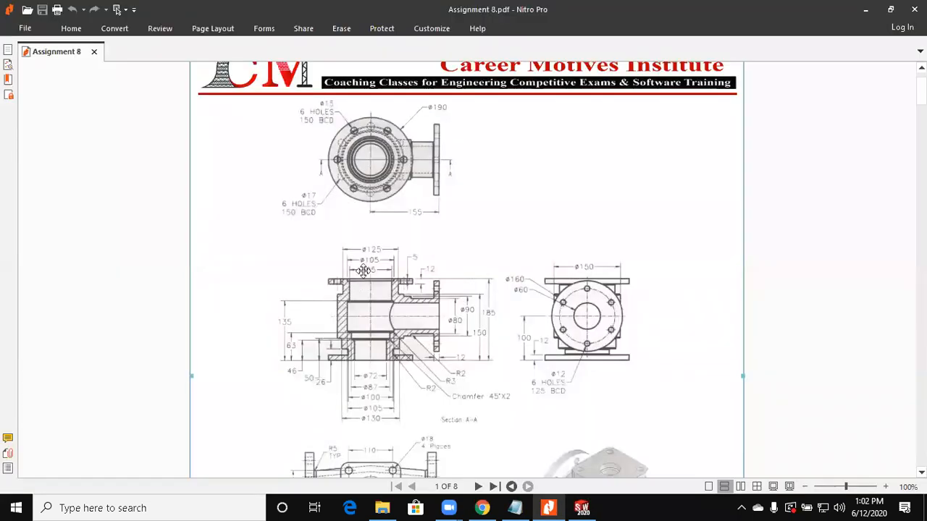
click(866, 10)
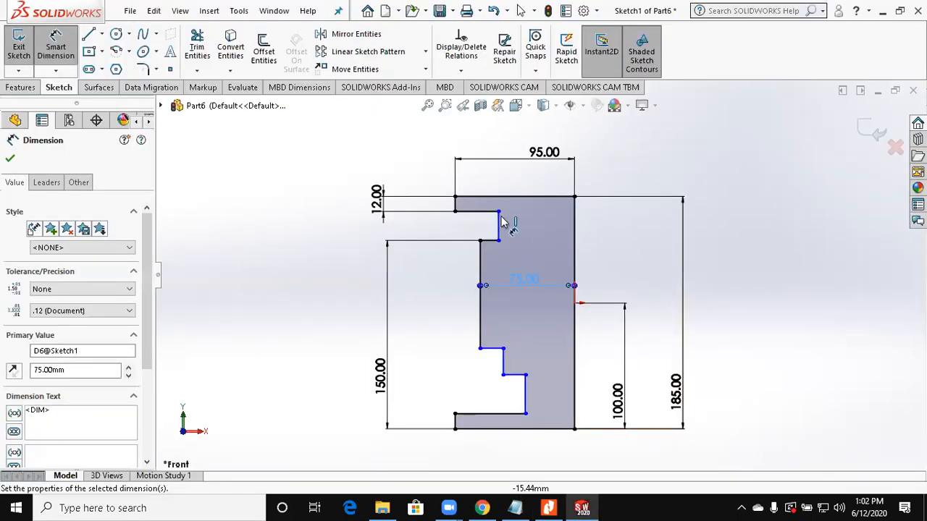
click(501, 217)
click(574, 227)
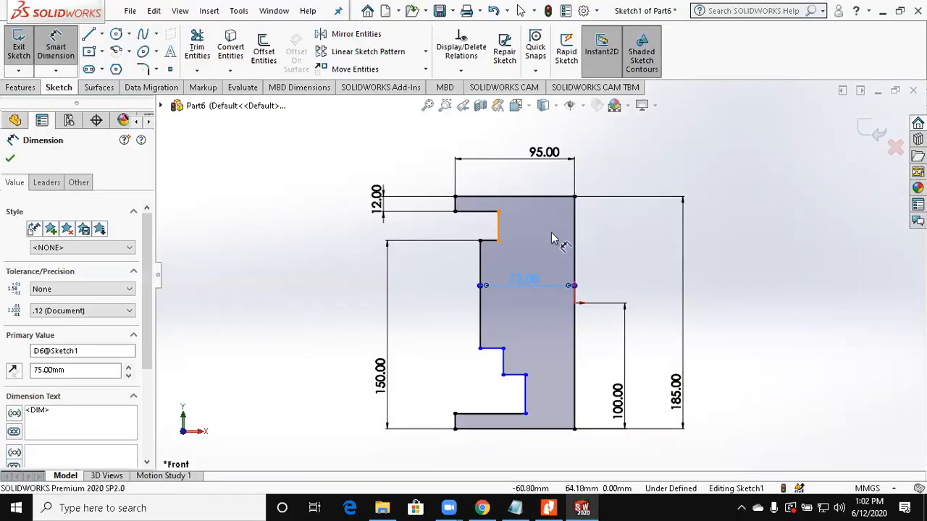
click(550, 235)
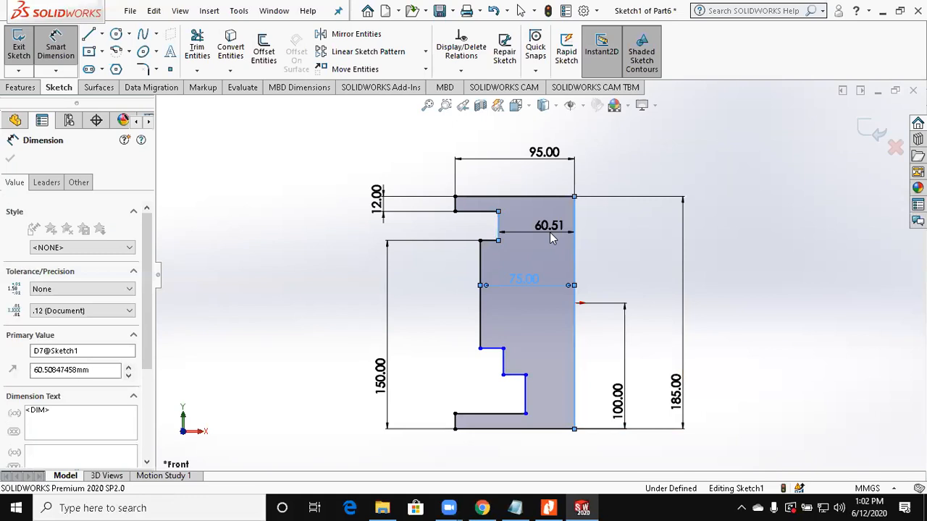
text(125/2)
key(Return)
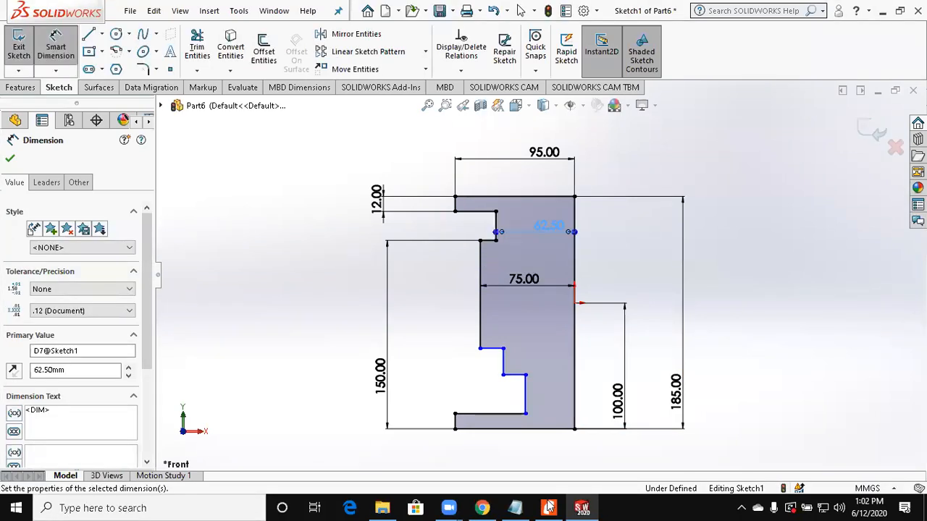
Step: Check the drawing and dimension the small step below the main body at 130/2 mm from the vertical centre line
key(alt+Tab)
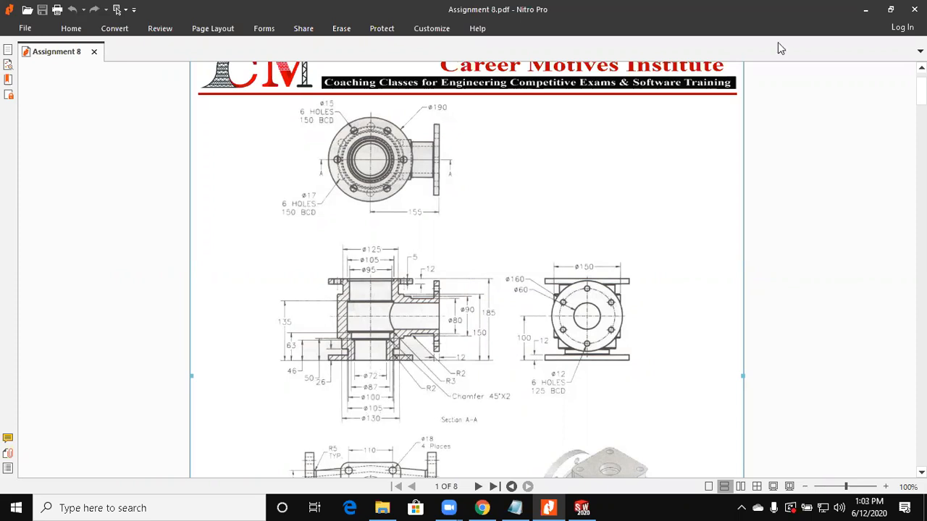
click(865, 14)
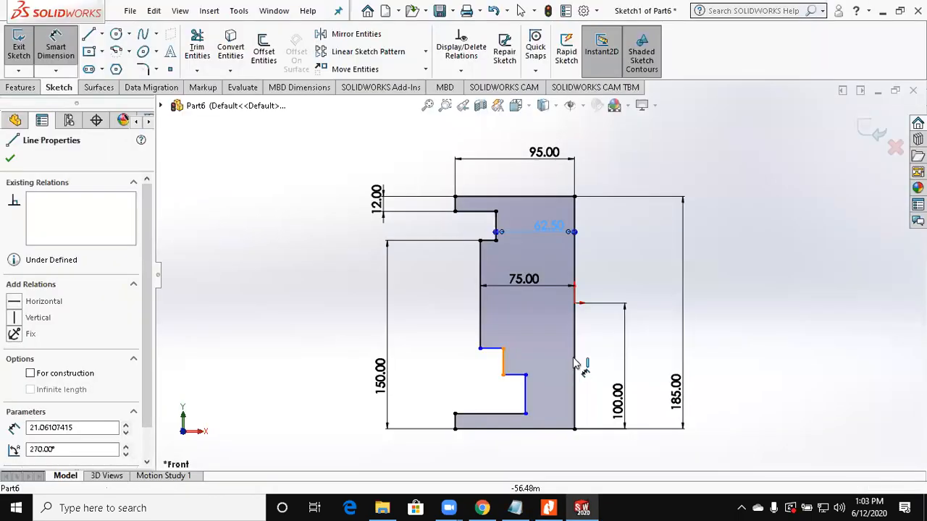
click(574, 360)
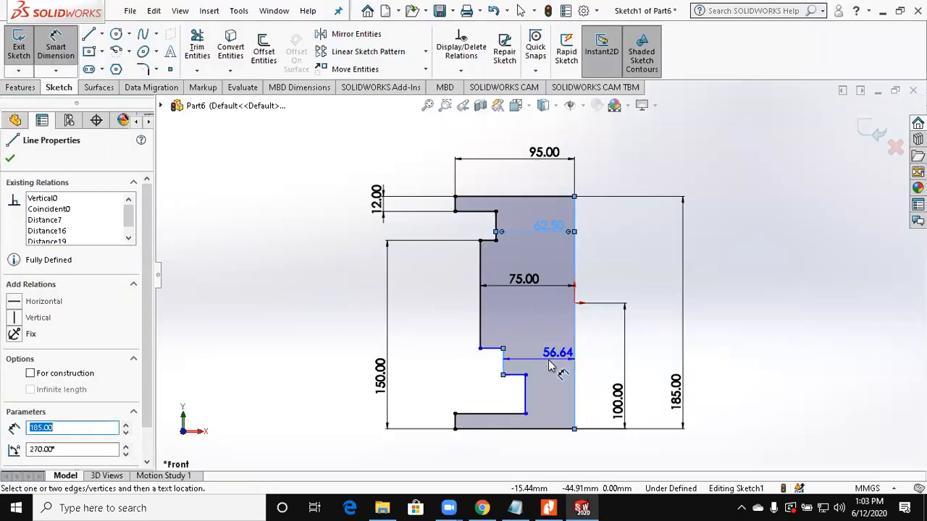
click(550, 366)
text(130)
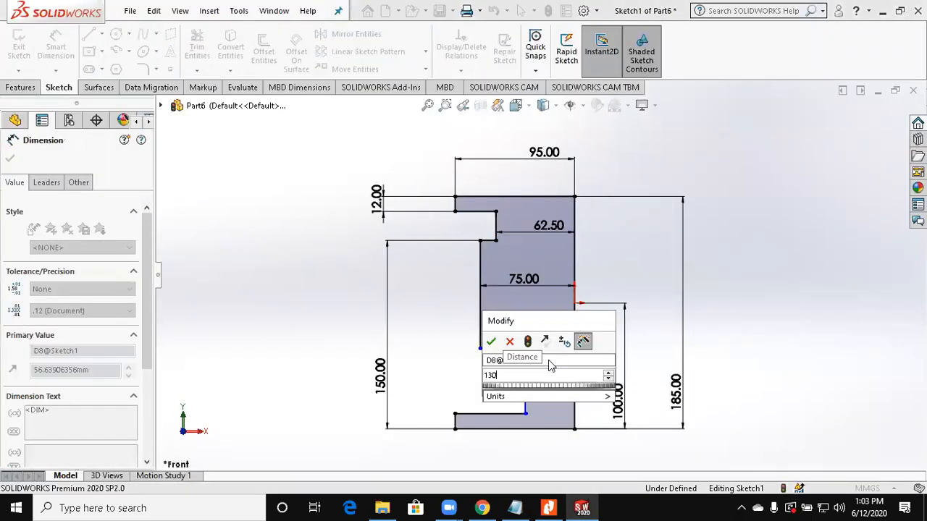
text(/2)
key(Return)
Step: Dimension the neck above the lower flange 50 mm from the vertical centre line
click(526, 398)
click(550, 442)
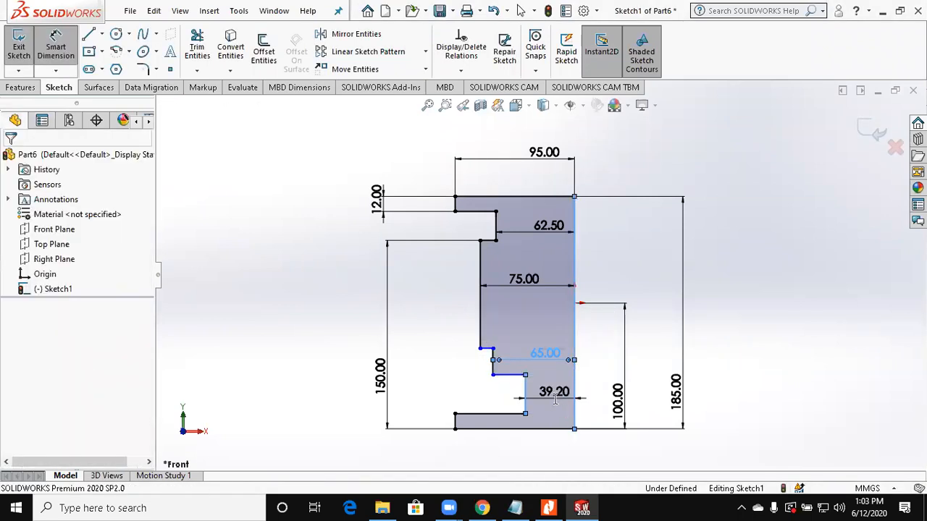
key(Return)
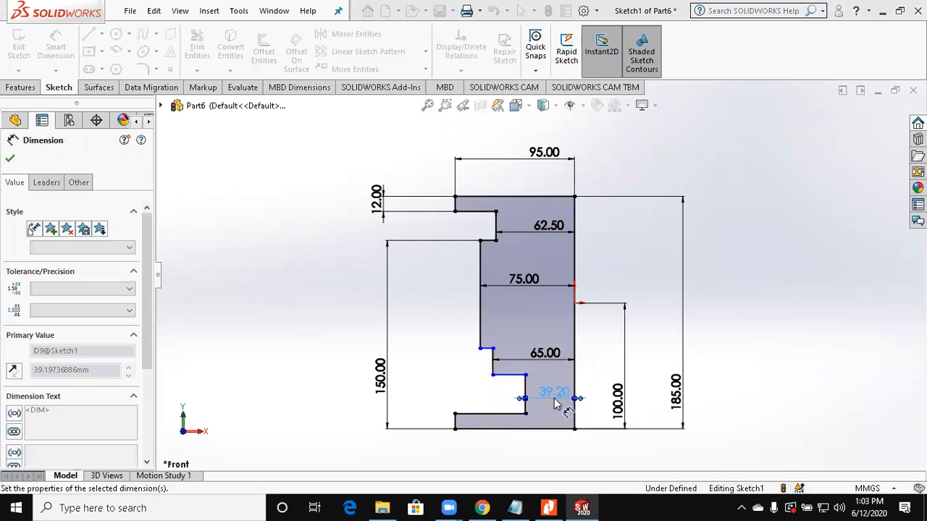
key(alt+Tab)
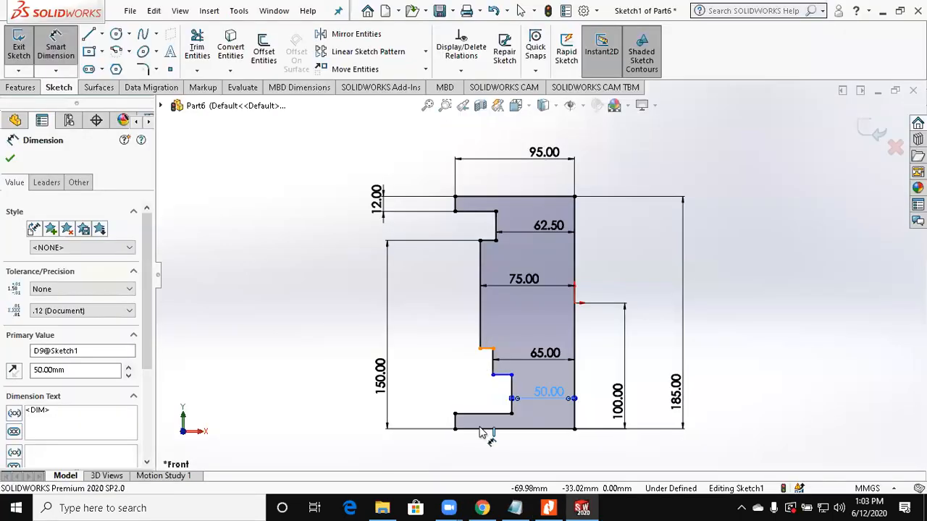
Step: Dimension the main body's lower shoulder 50 mm and the lower neck's upper shoulder 26 mm above the profile's bottom edge
click(475, 433)
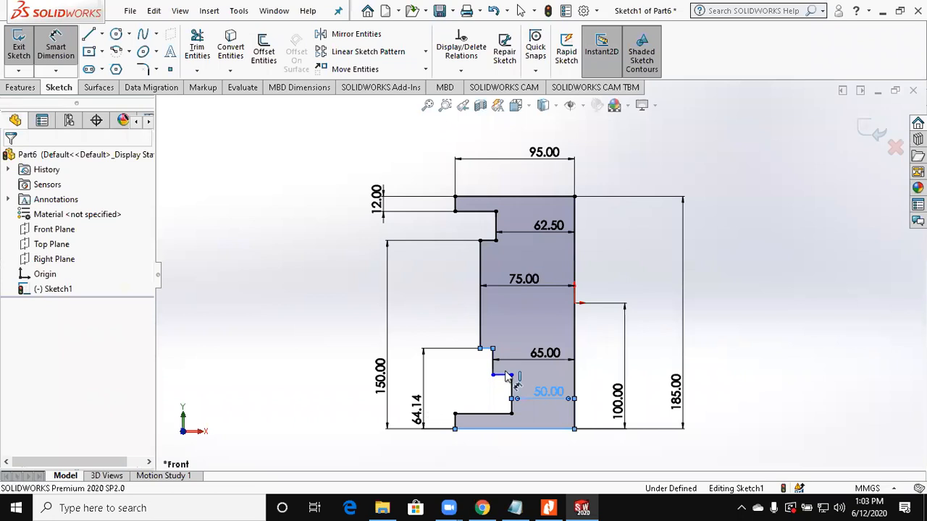
click(494, 430)
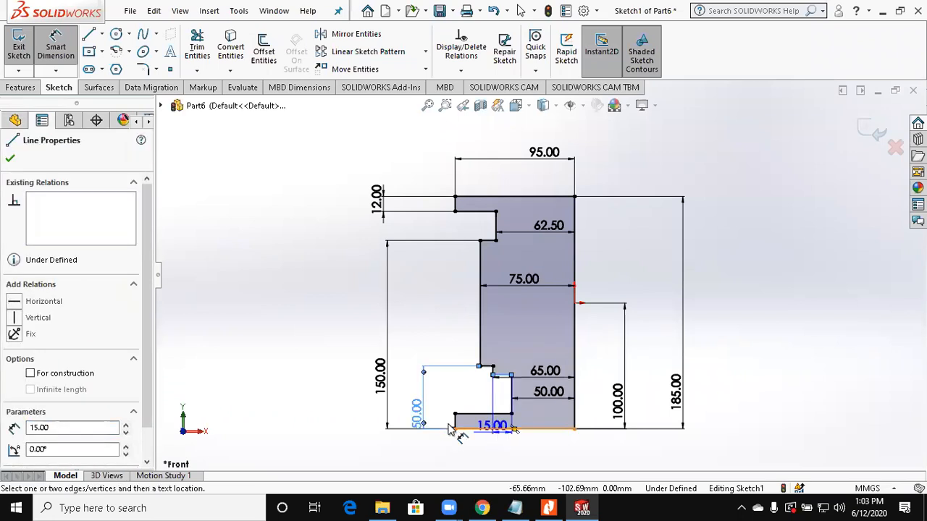
click(444, 426)
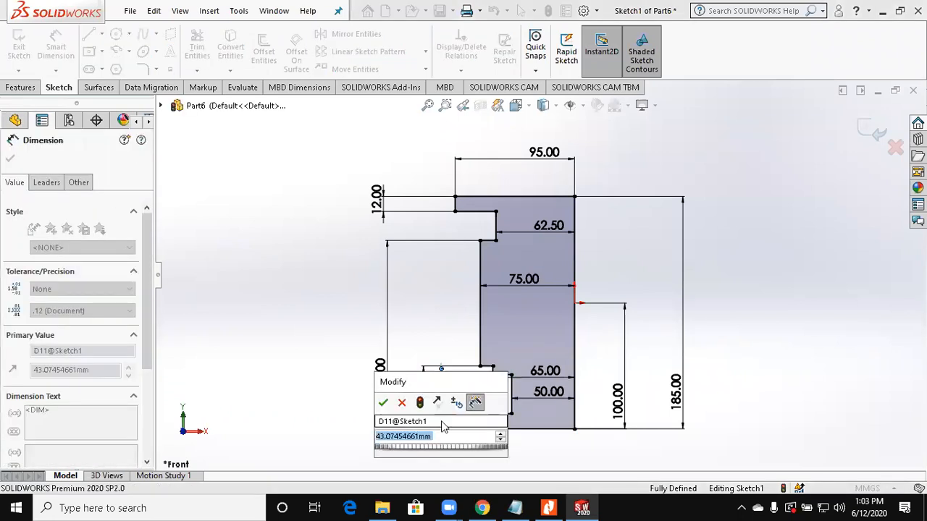
key(Return)
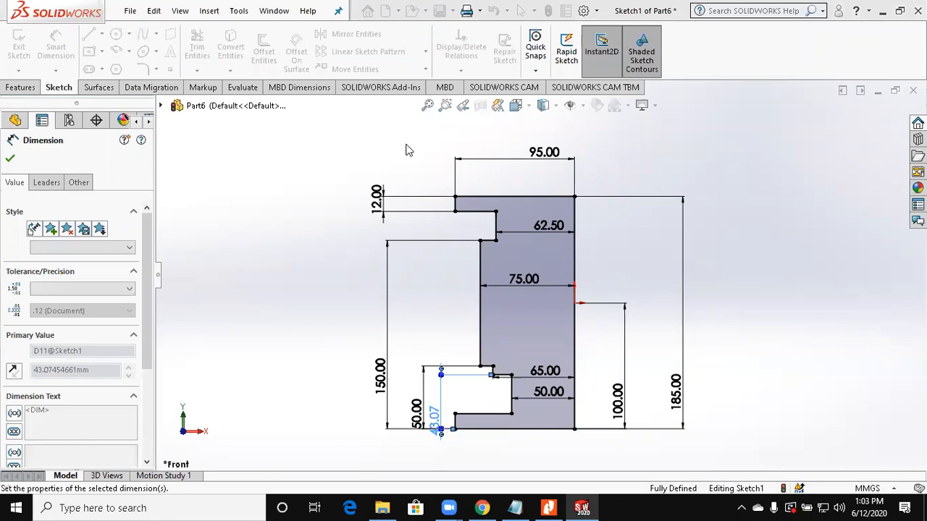
key(Escape)
Step: Revolve the profile 360 degrees about its vertical centre line to form the solid main body
click(20, 86)
click(65, 50)
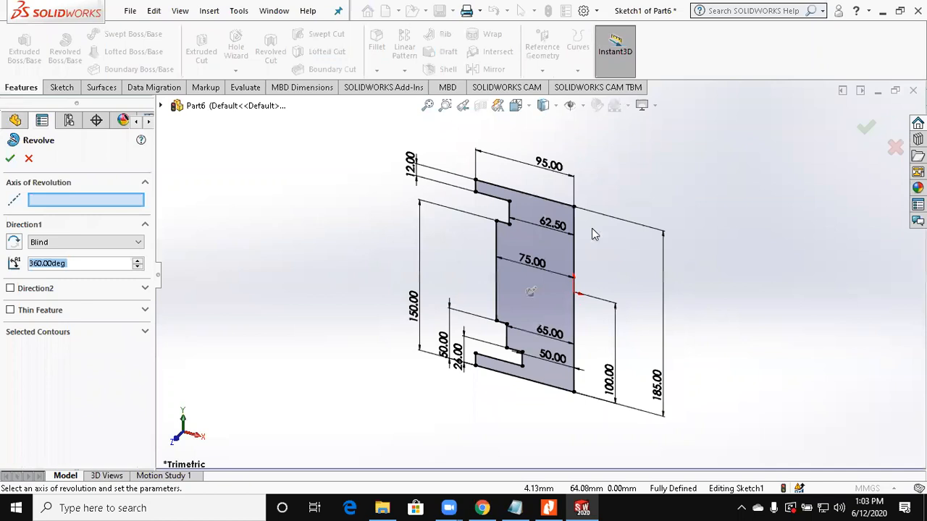
click(574, 232)
key(Return)
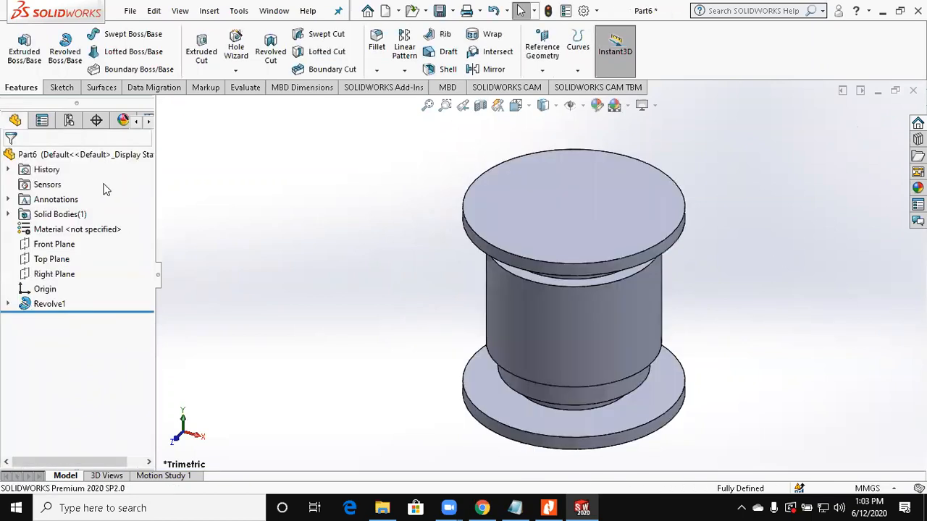
Step: Start a sketch on the Front Plane and draw the branch's horizontal base line from the origin, its raised end flange and the neck line
click(55, 244)
click(23, 53)
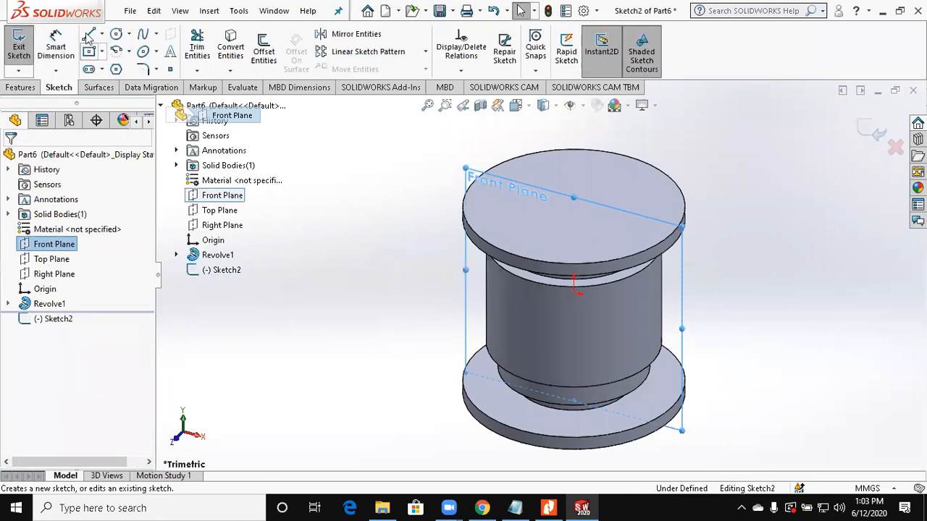
click(88, 35)
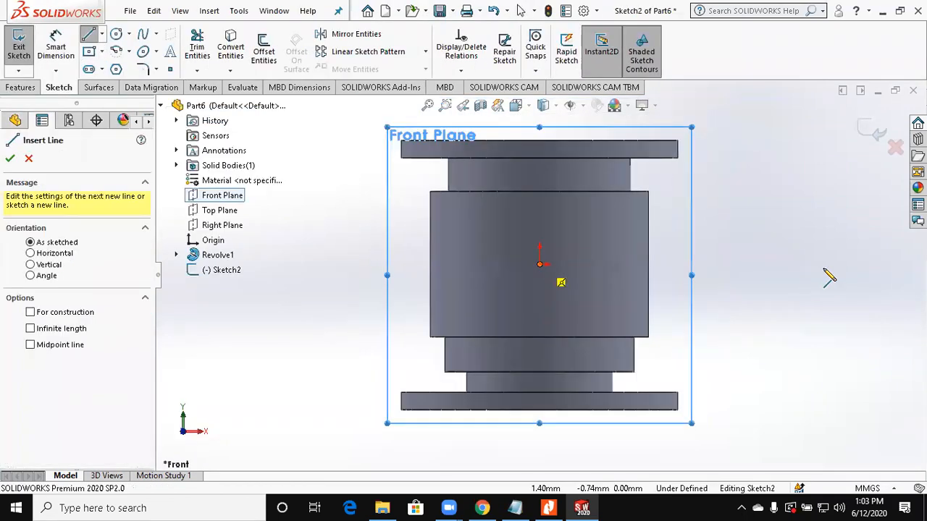
click(539, 264)
click(826, 265)
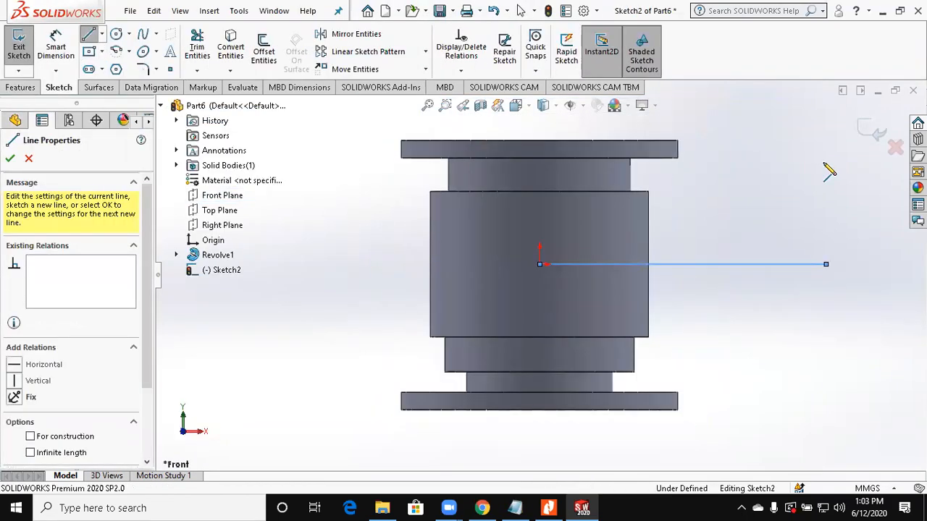
click(826, 163)
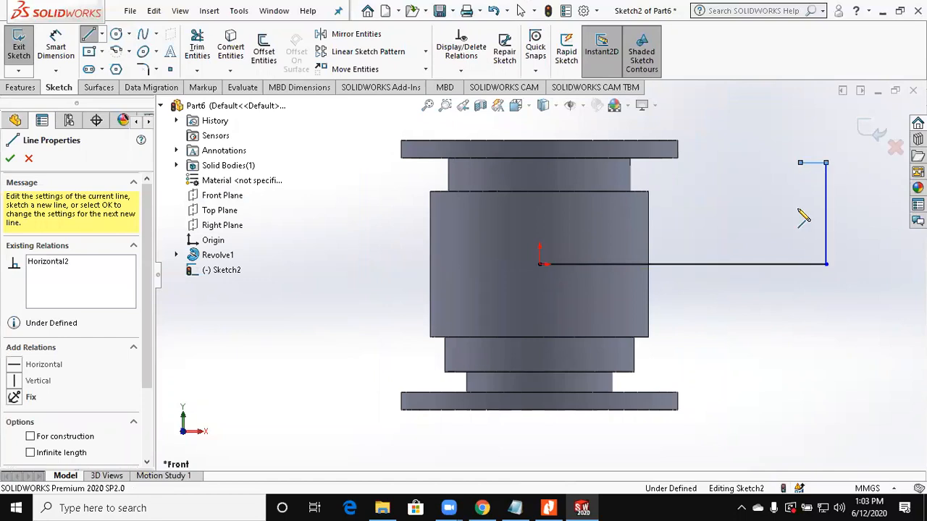
click(761, 203)
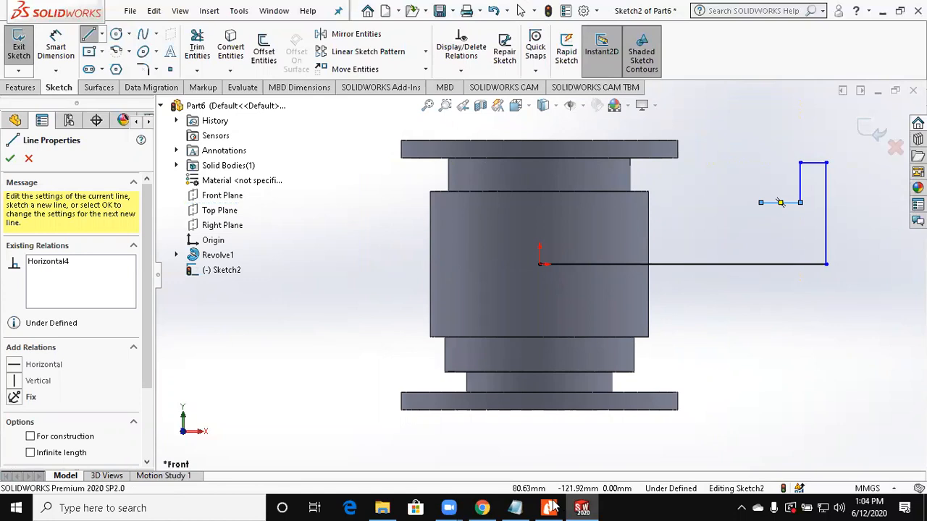
click(550, 506)
click(581, 507)
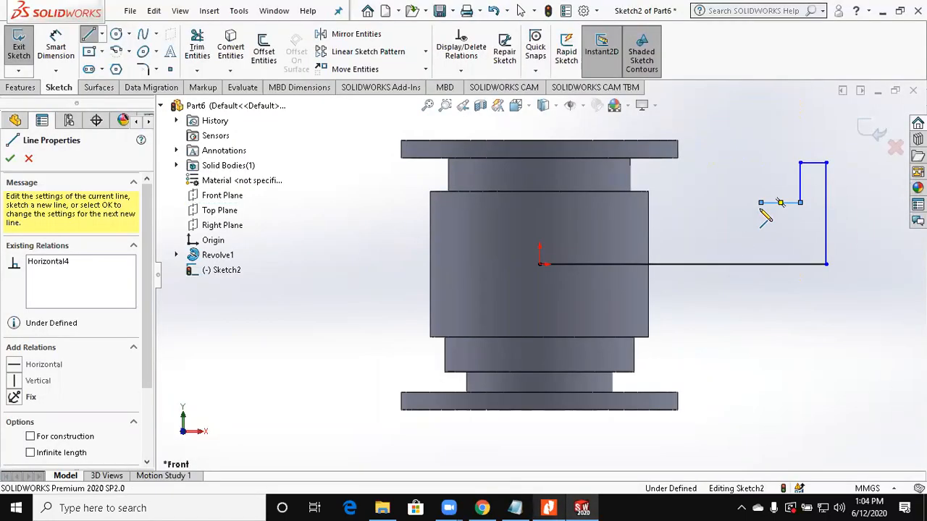
key(Escape)
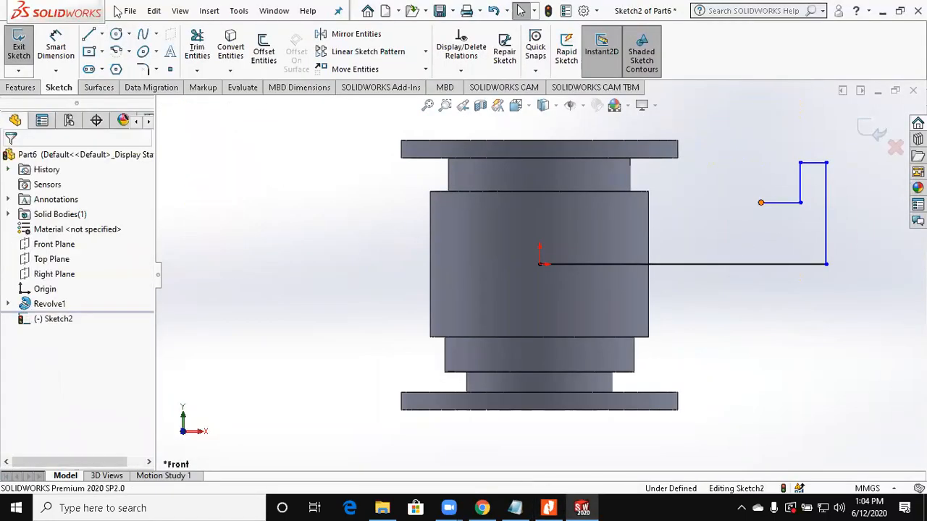
Step: Continue the branch profile from the neck with two small rising steps, a horizontal line above the origin and a vertical line closing it
click(90, 36)
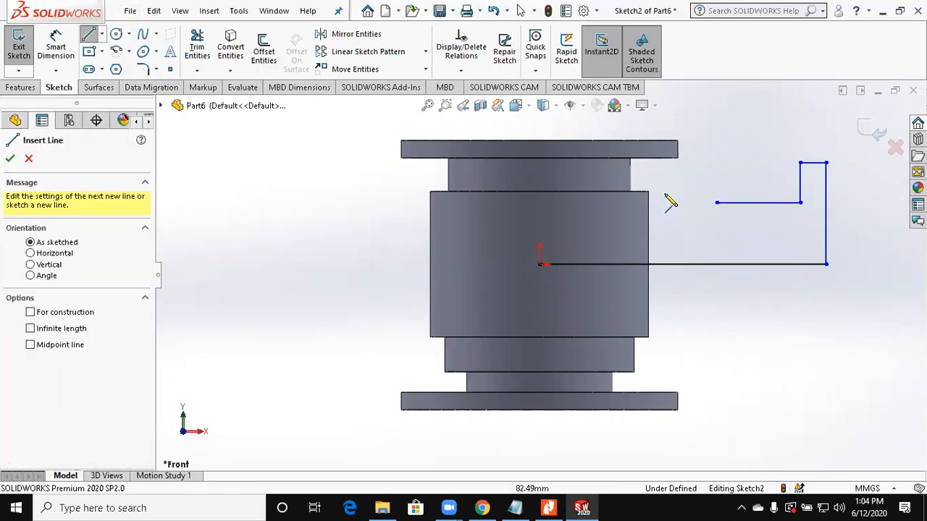
click(717, 203)
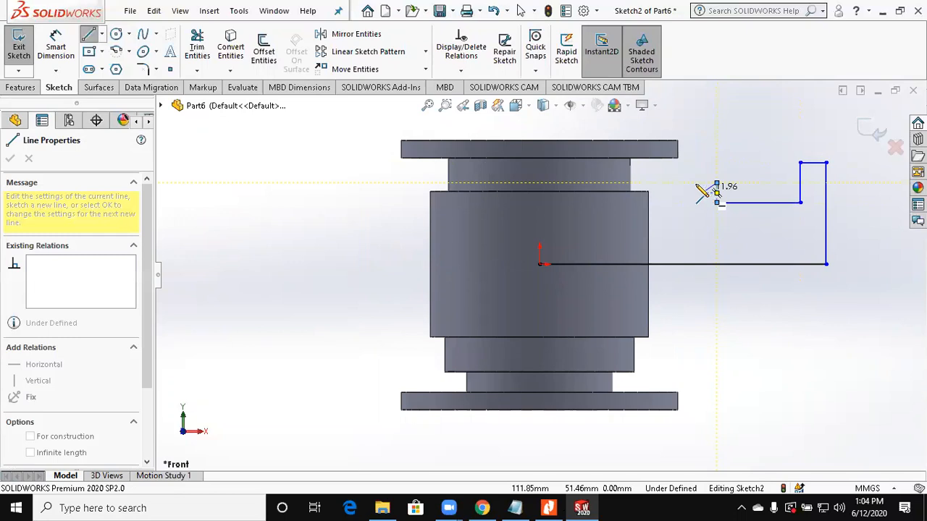
click(696, 183)
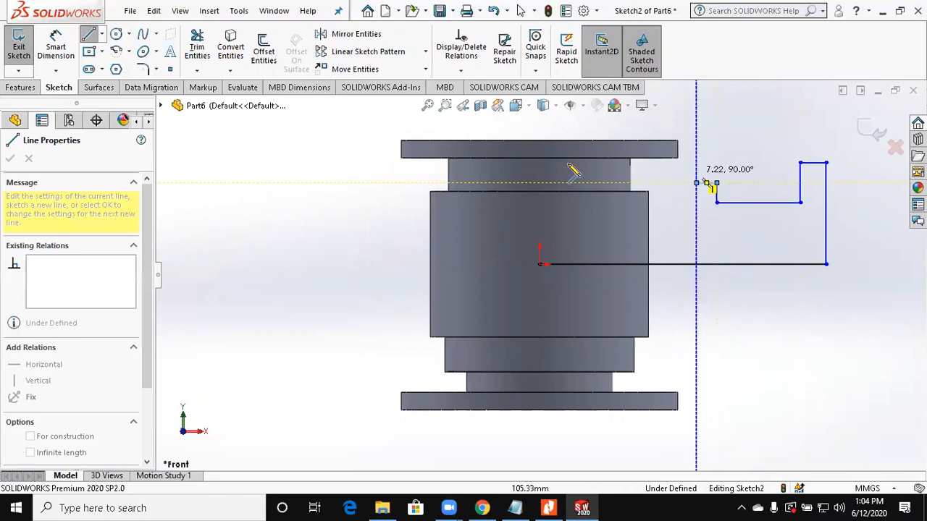
click(697, 170)
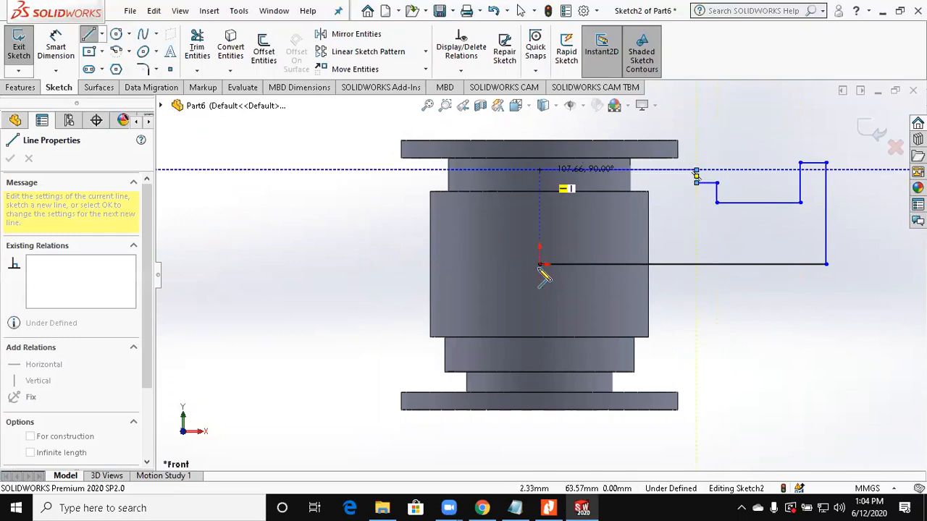
click(540, 170)
click(539, 264)
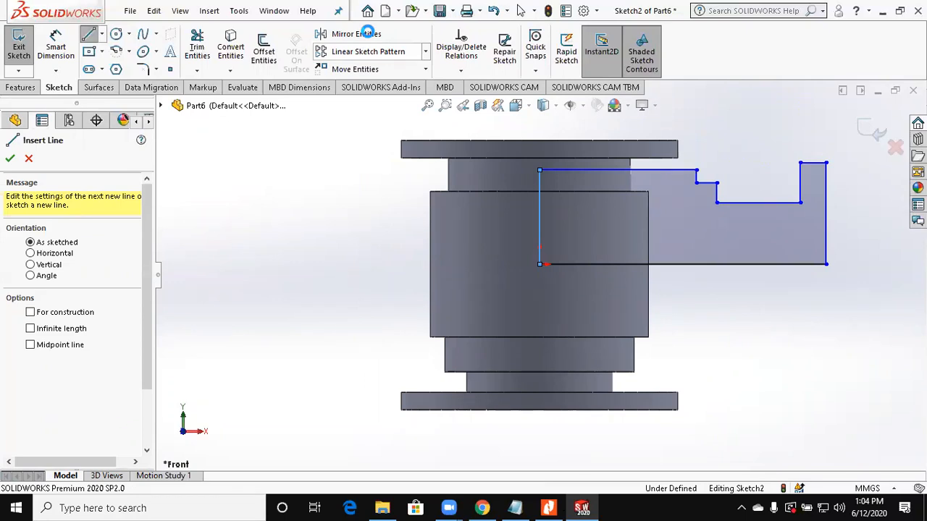
key(Escape)
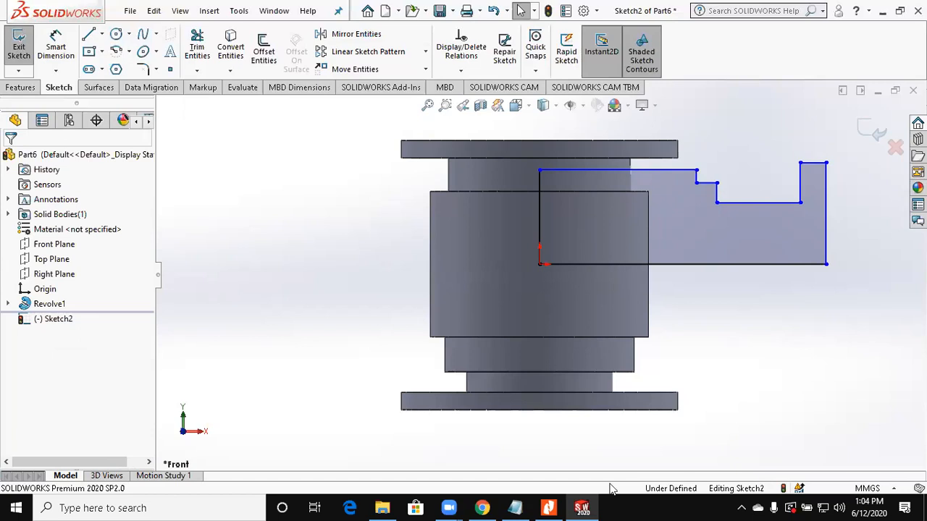
Step: Check the drawing and dimension the branch flange's outer edge 160/2 mm from the horizontal base line
click(549, 508)
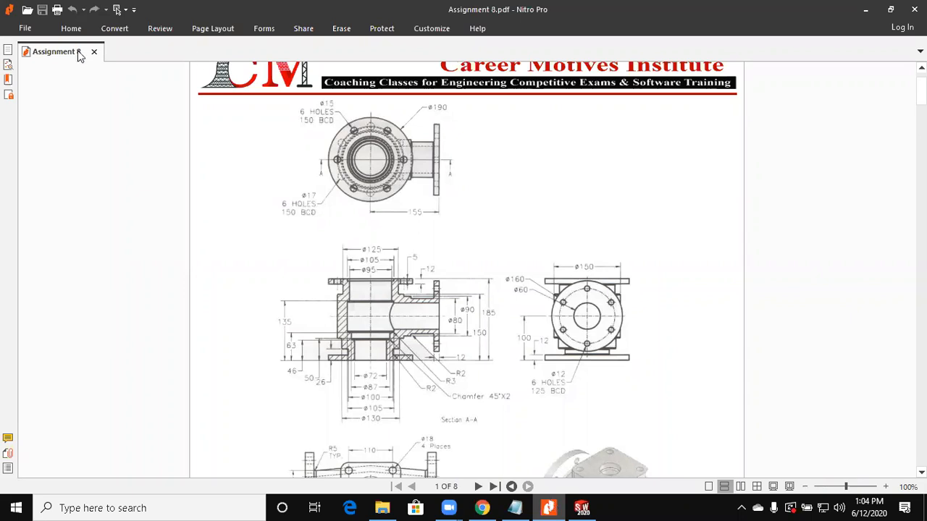
key(alt+Tab)
click(812, 164)
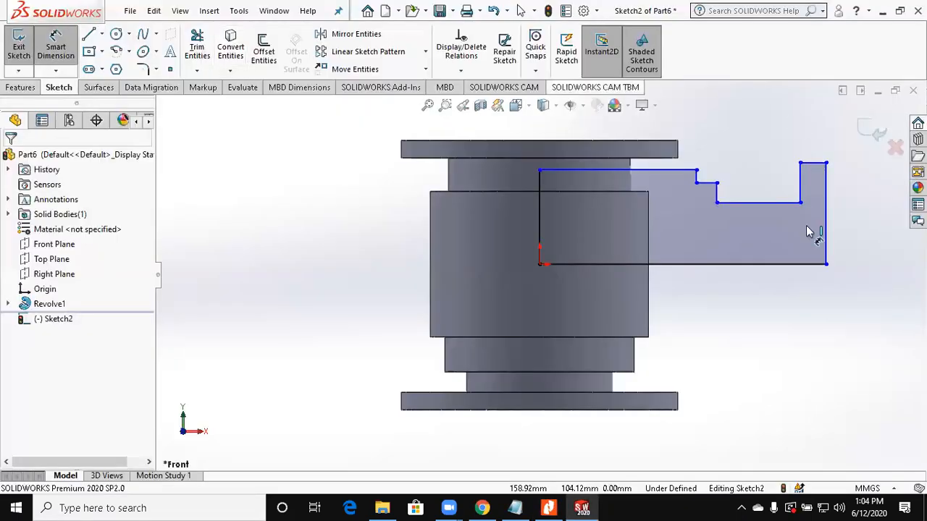
click(793, 263)
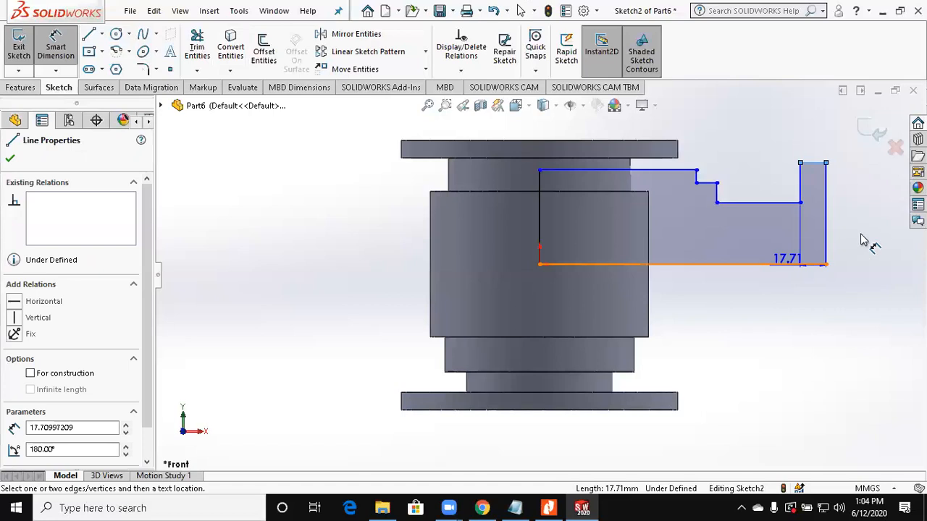
click(862, 236)
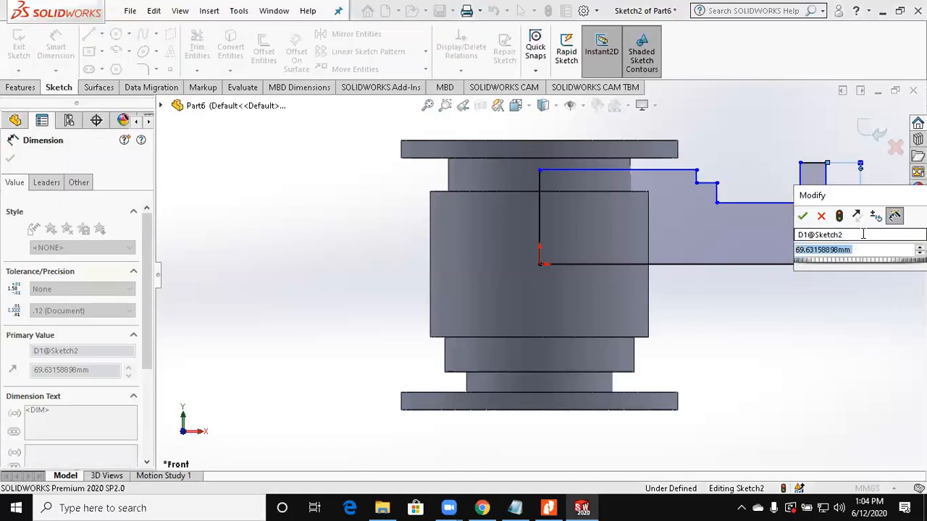
text(160/2)
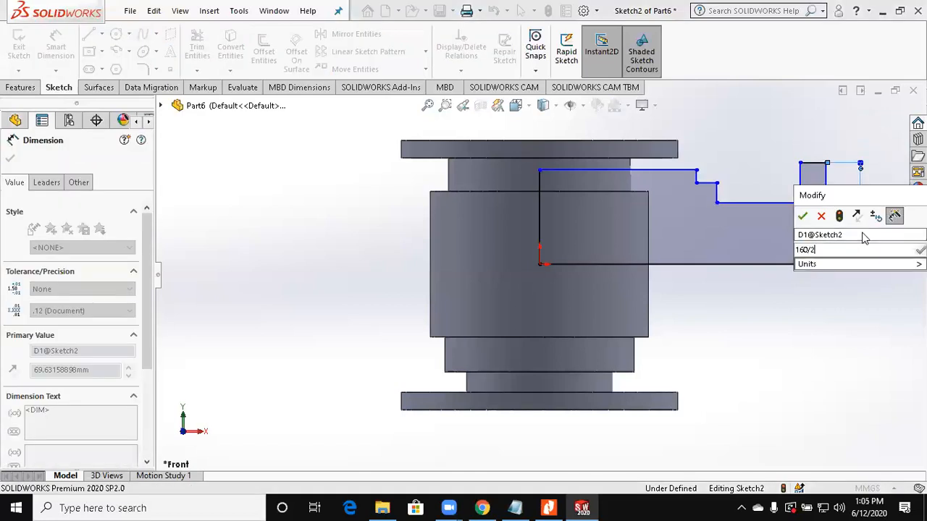
key(Return)
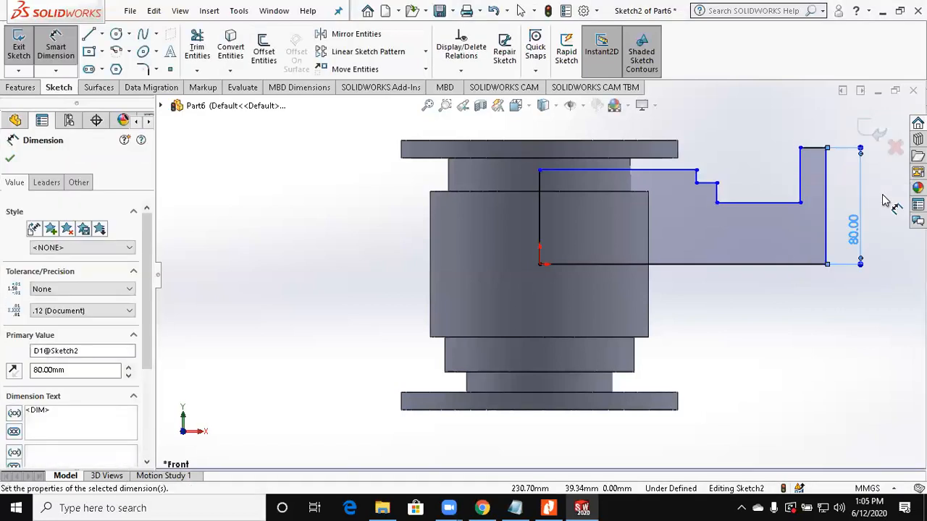
Step: Check the drawing and dimension the branch flange's thickness as 12 mm
click(548, 507)
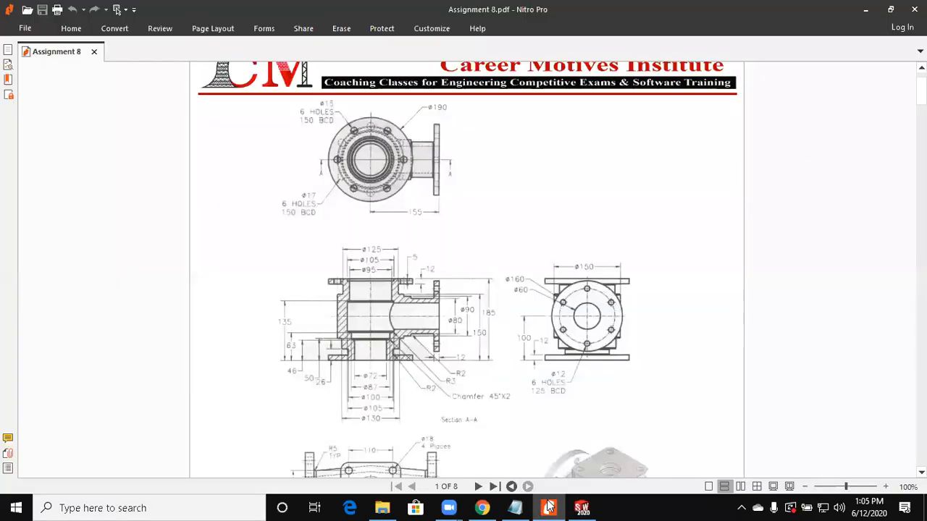
key(alt+Tab)
click(811, 147)
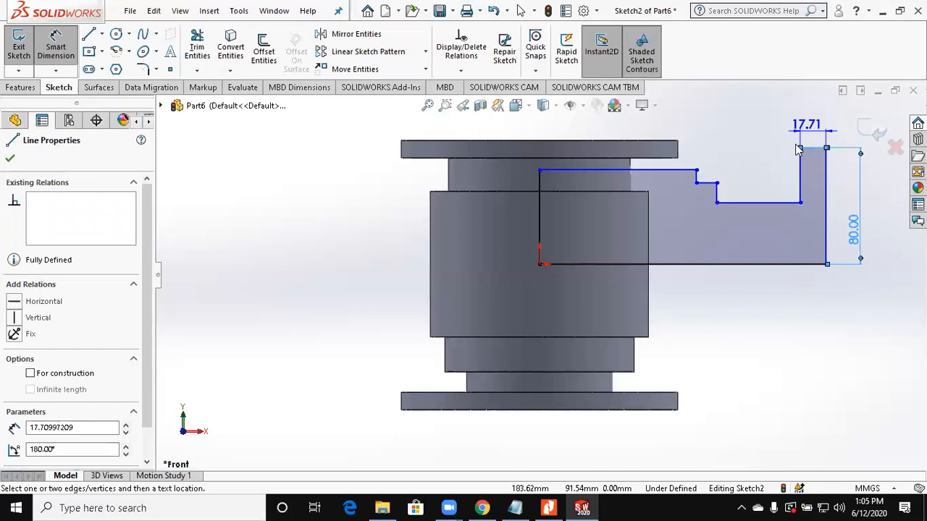
click(797, 144)
key(Return)
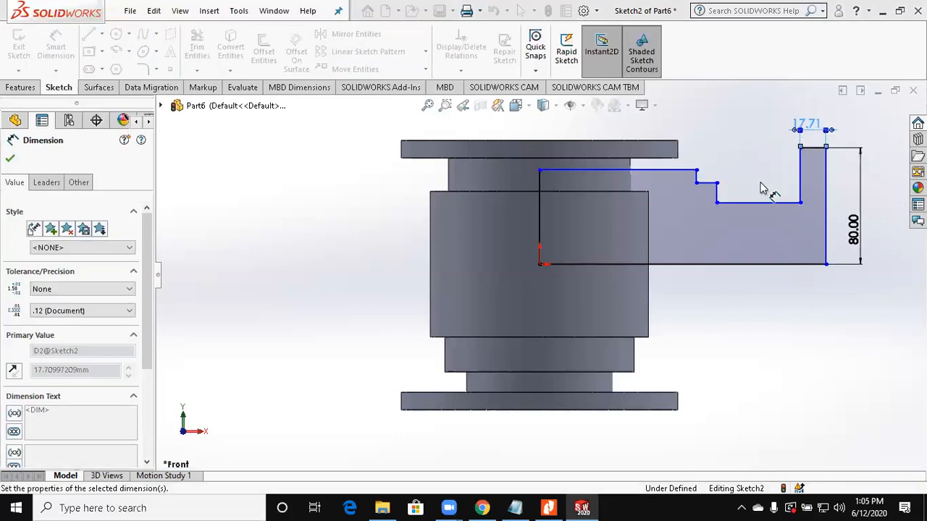
Step: Dimension the branch neck line 45 mm above the horizontal base line
click(755, 263)
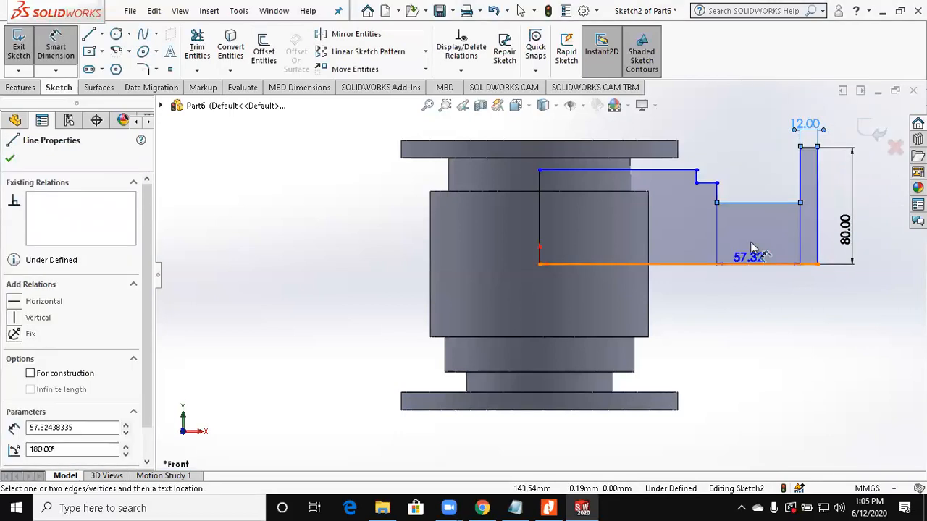
click(753, 203)
click(751, 246)
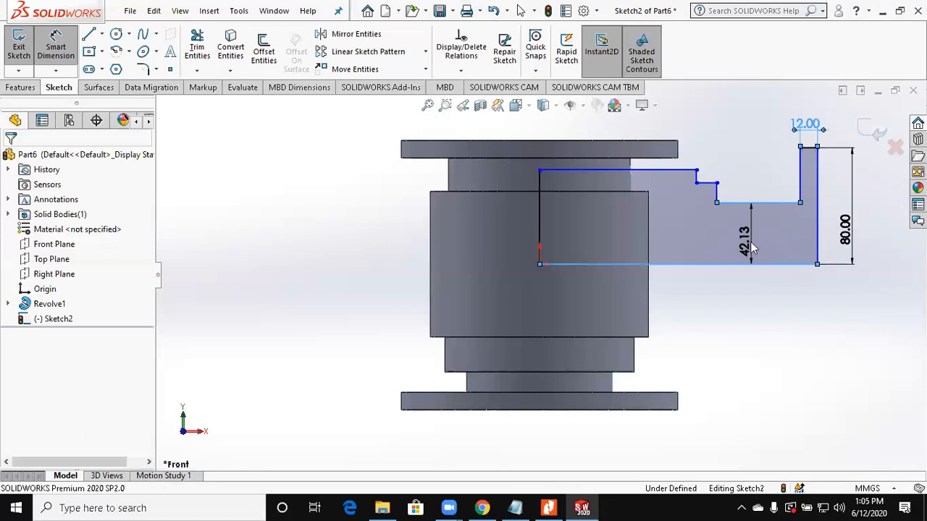
text(45)
key(Return)
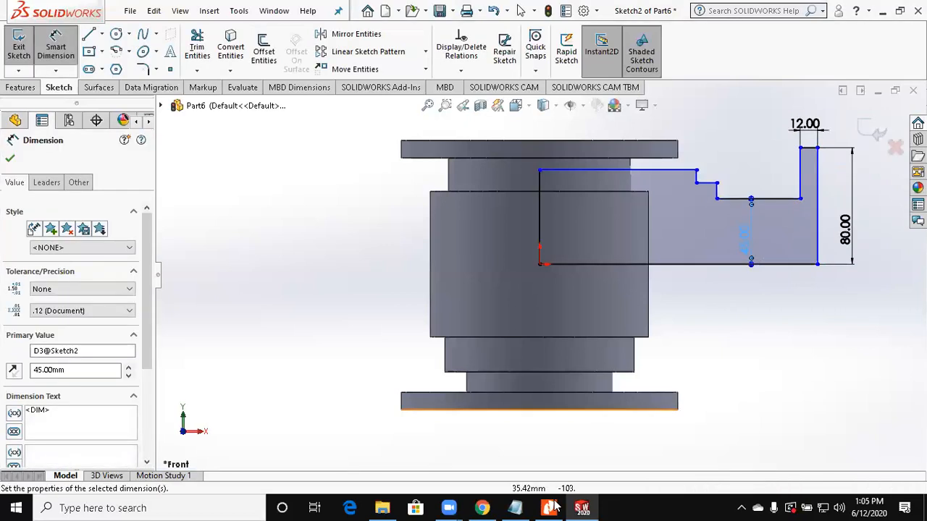
Step: Check the drawing and dimension the branch flange's outer face 155 mm from the origin
click(551, 508)
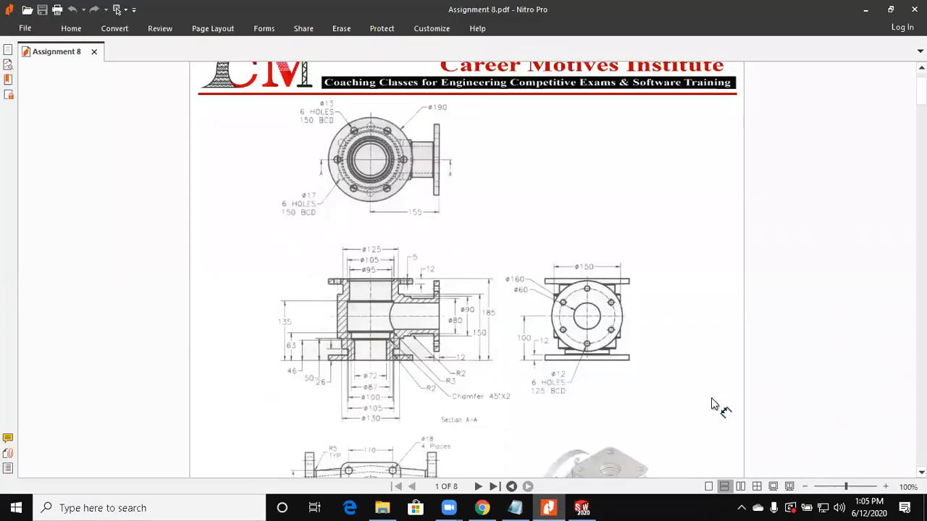
key(alt+Tab)
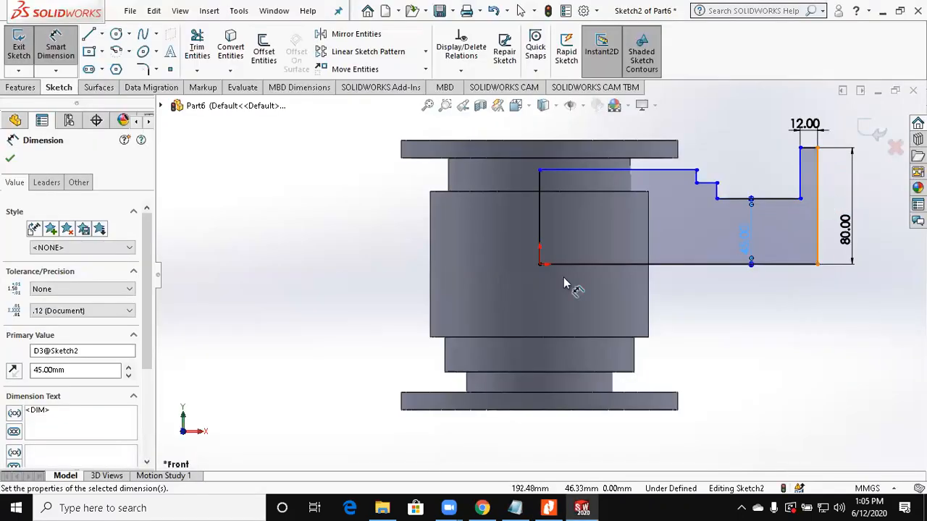
click(543, 267)
click(542, 267)
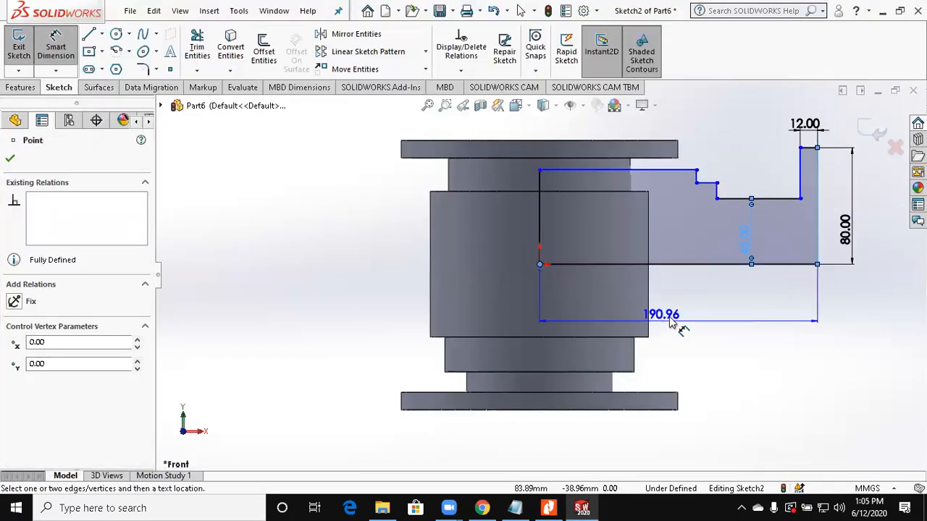
click(670, 317)
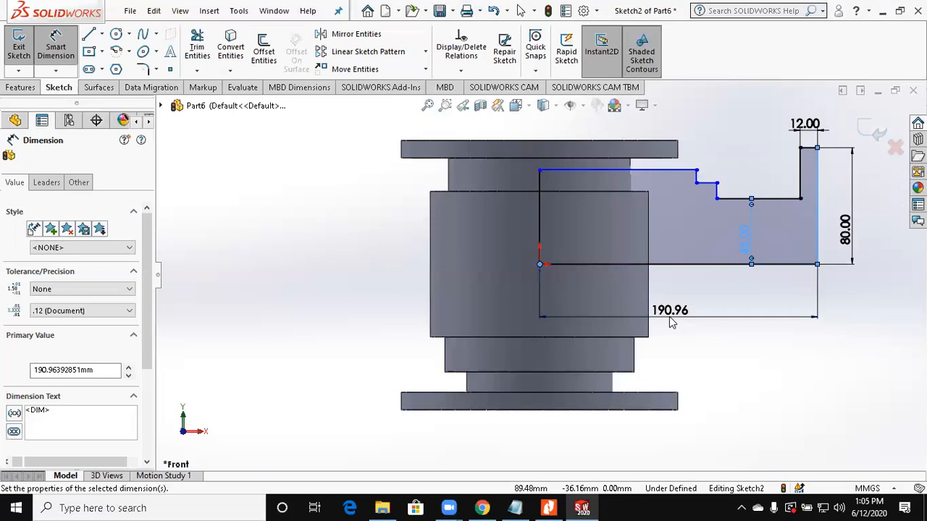
text(155)
key(Return)
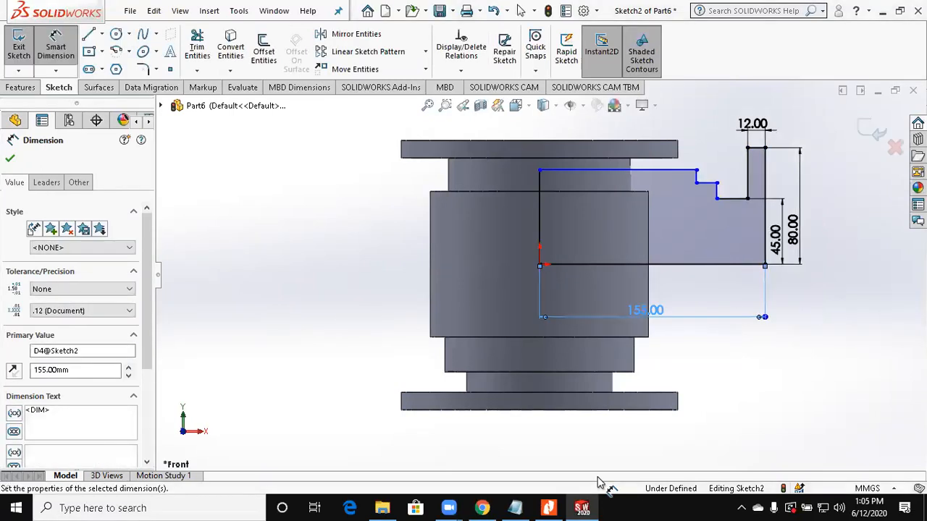
Step: Recheck the drawing and set the branch neck's height above the base line to 40 mm
click(549, 507)
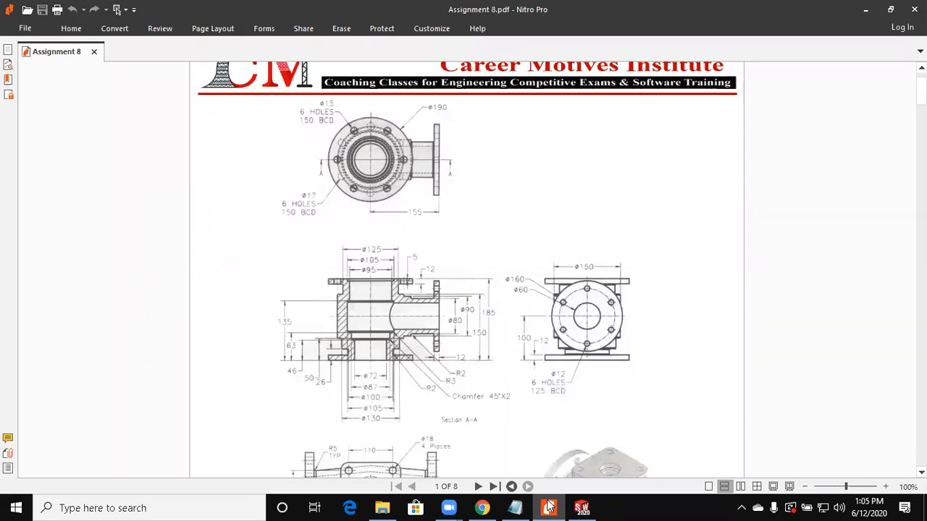
click(549, 507)
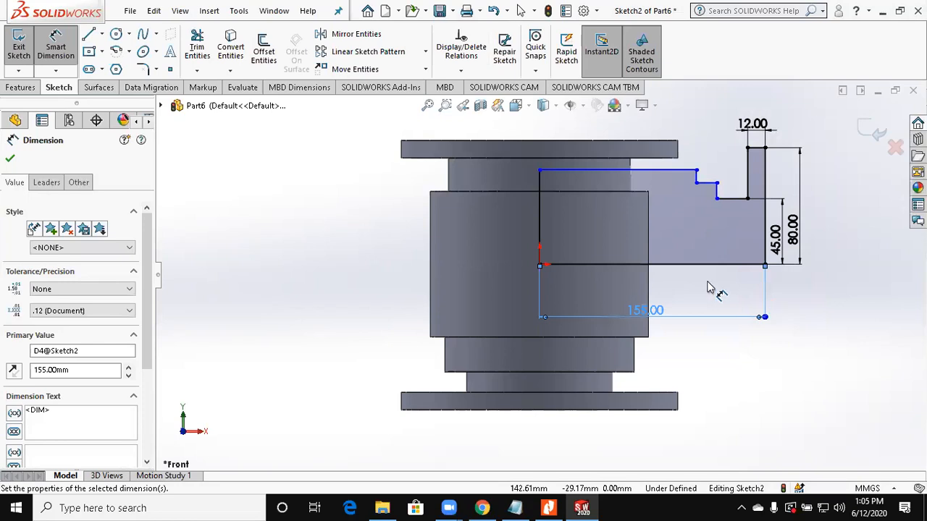
key(Escape)
scroll(709, 287, down, 2)
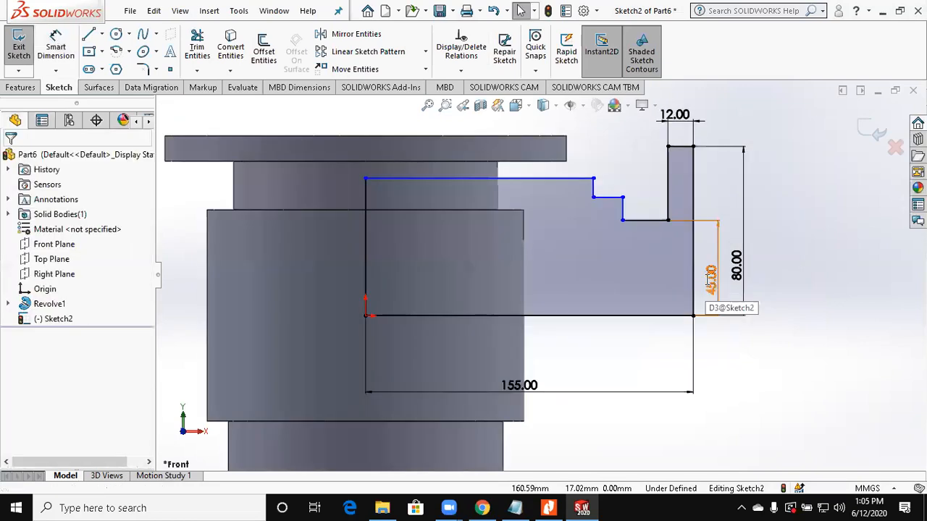
double_click(709, 281)
text(40)
key(Return)
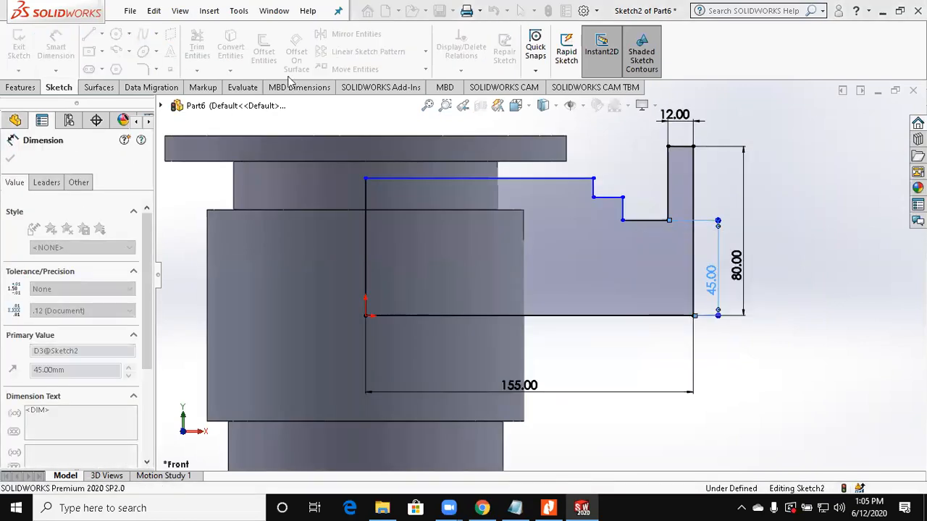
Step: Dimension the branch collar's short horizontal line 45 mm above the horizontal base line
click(610, 197)
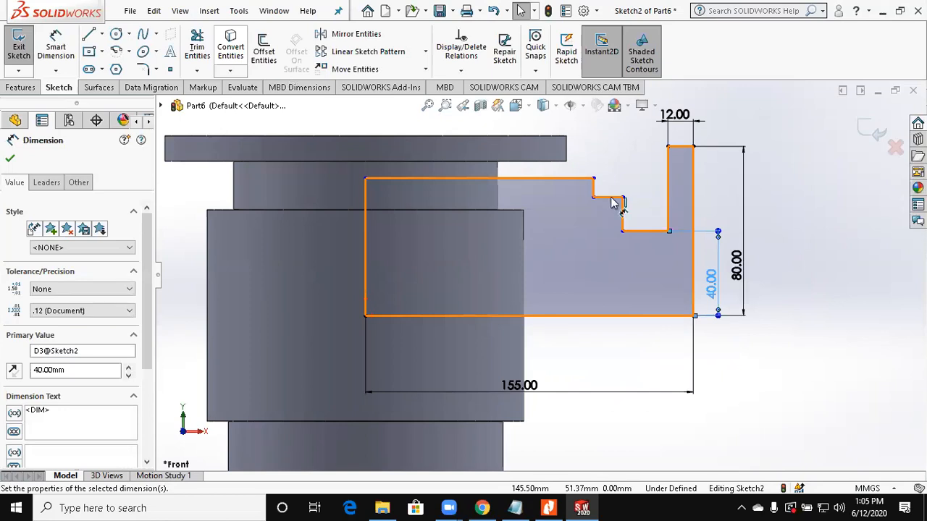
click(608, 316)
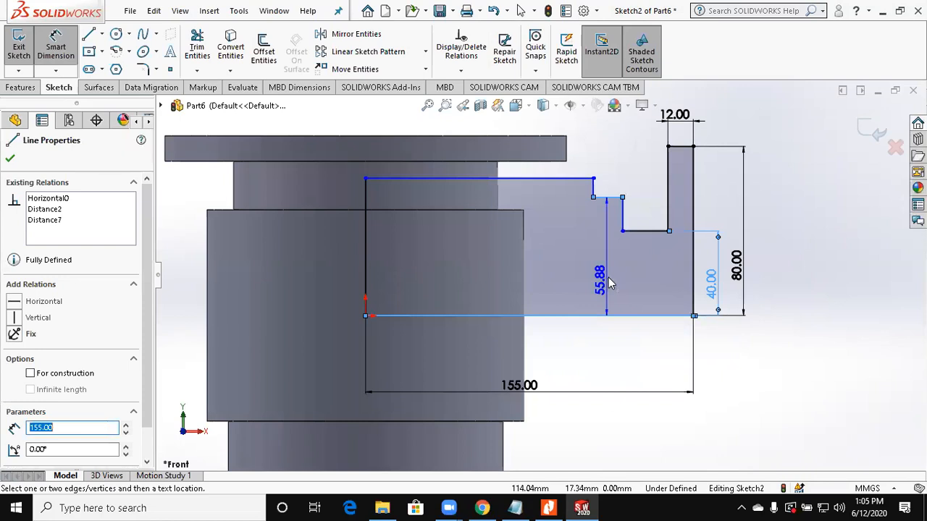
click(608, 284)
text(4)
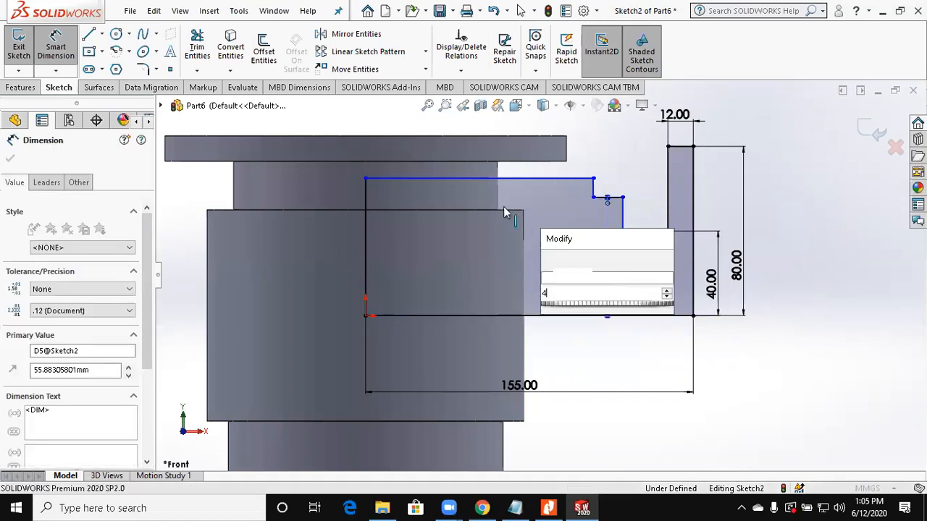
text(5)
key(Return)
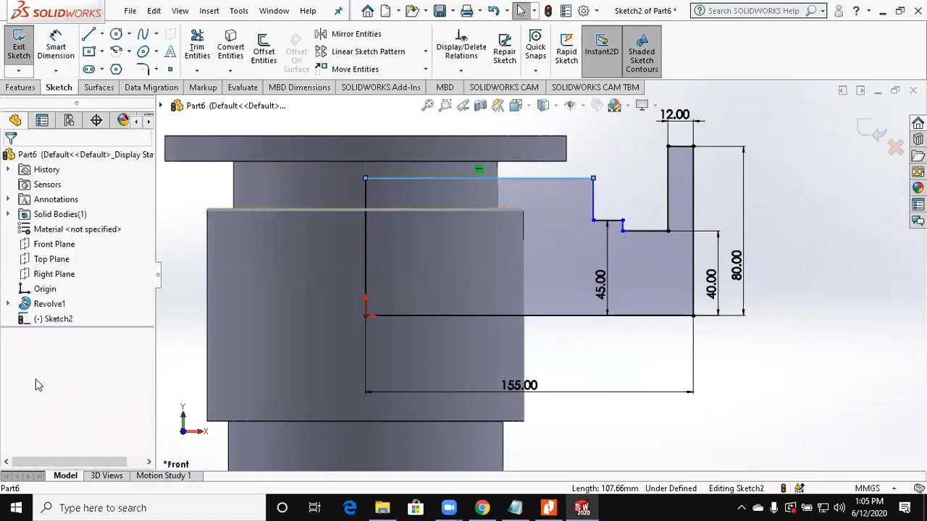
Step: Move the branch profile's upper corner onto the main body's outer shoulder corner and pull the collar's outer corner in close to the body
mouse_move(593, 208)
mouse_down()
mouse_move(518, 216)
mouse_move(524, 211)
mouse_up()
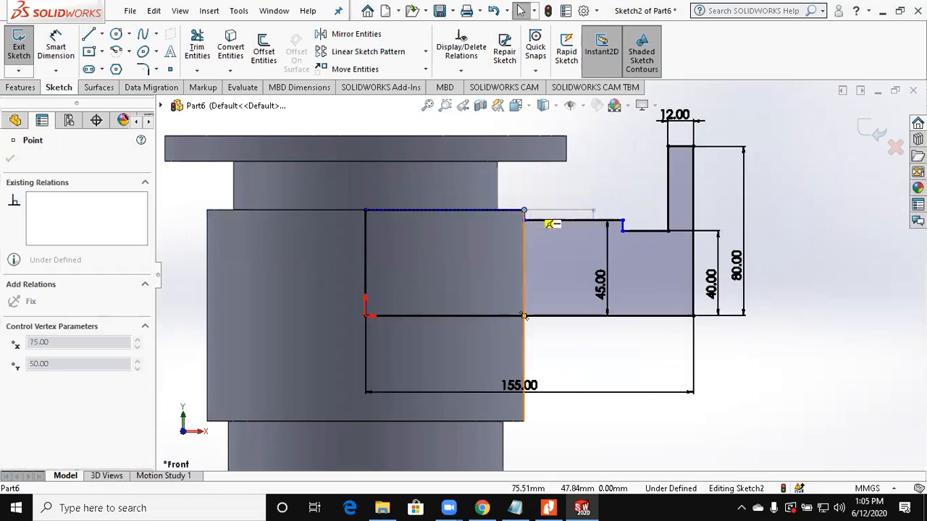
click(623, 221)
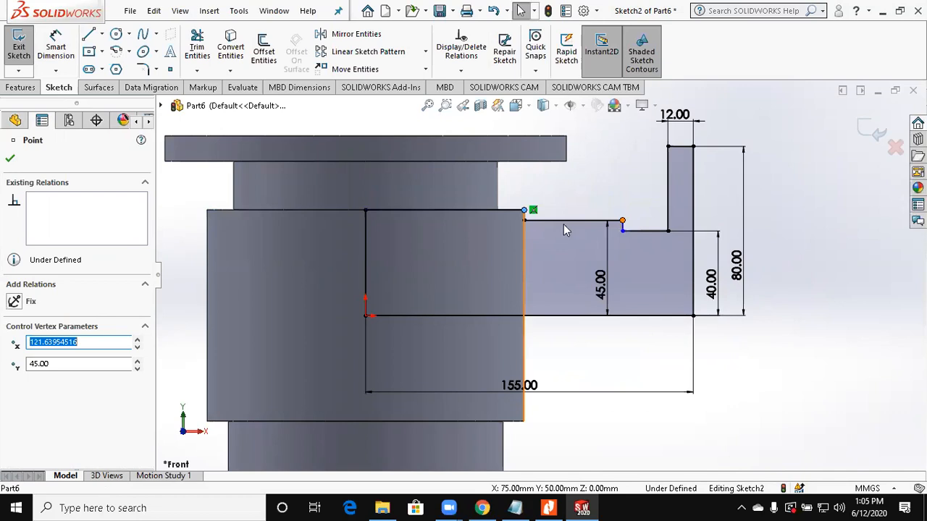
drag(622, 221, 546, 221)
Step: Dimension the branch collar's horizontal length as 10 mm
click(51, 61)
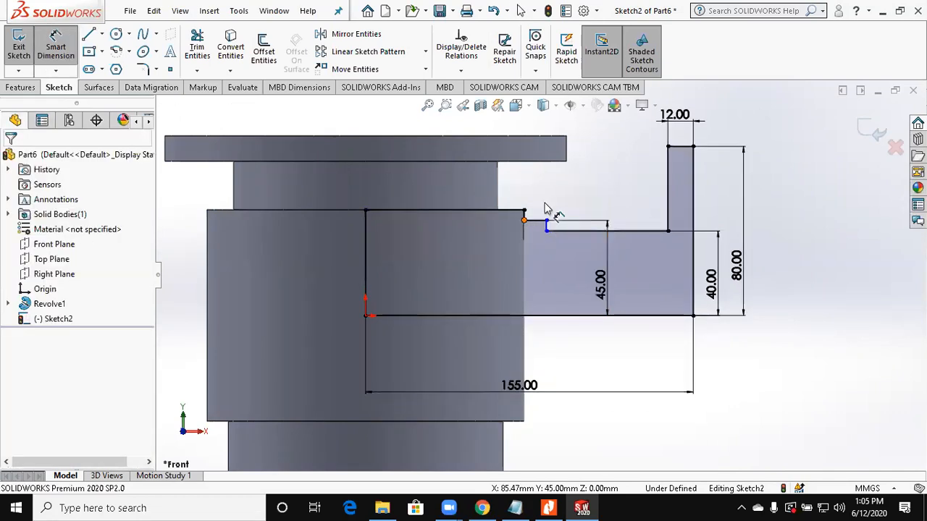
click(547, 221)
click(548, 209)
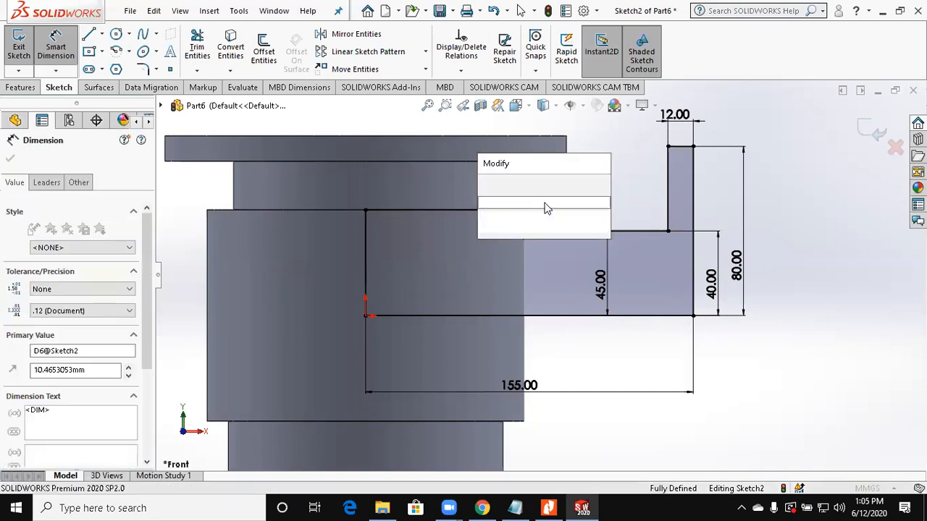
text(10)
key(Return)
key(Escape)
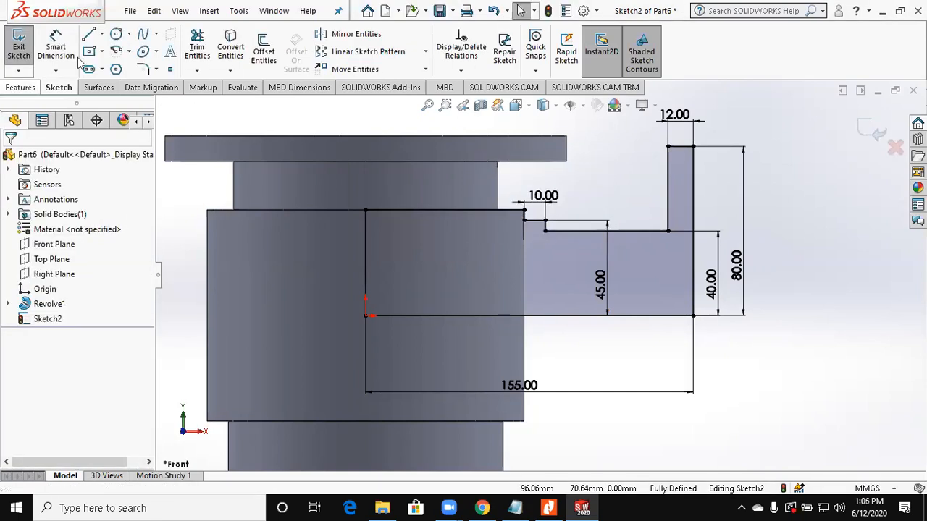
Step: Revolve the branch profile 360 degrees about its horizontal base line, merged with the main body
click(20, 87)
click(78, 61)
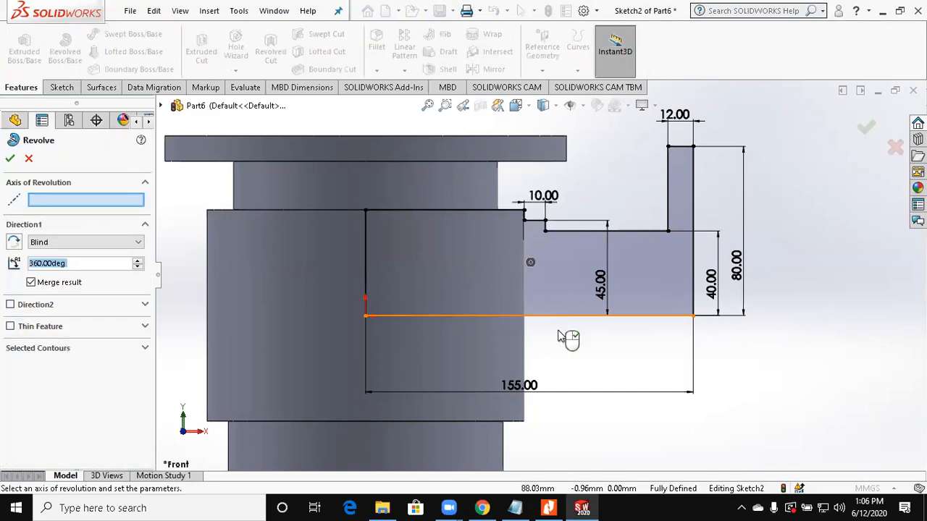
click(558, 333)
key(Return)
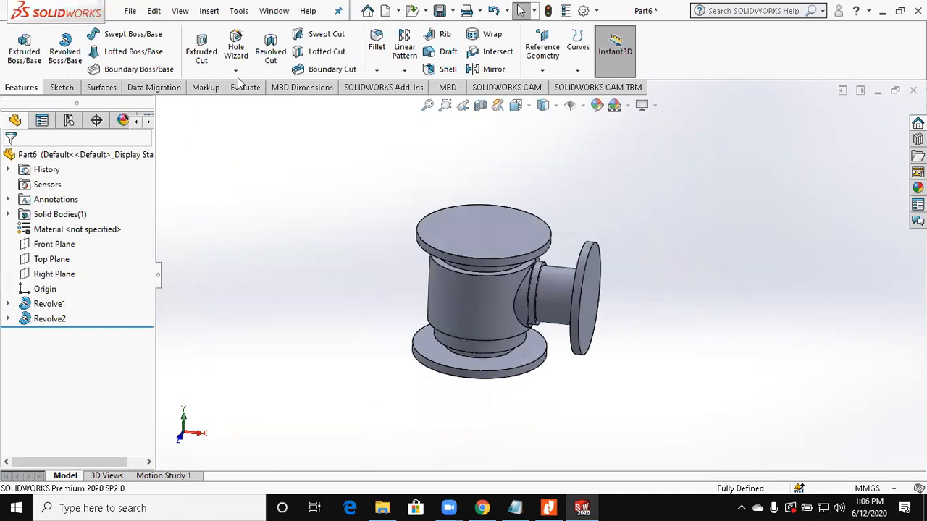
Step: Open a new sketch on the Front Plane and show the model in section view
click(53, 244)
click(59, 87)
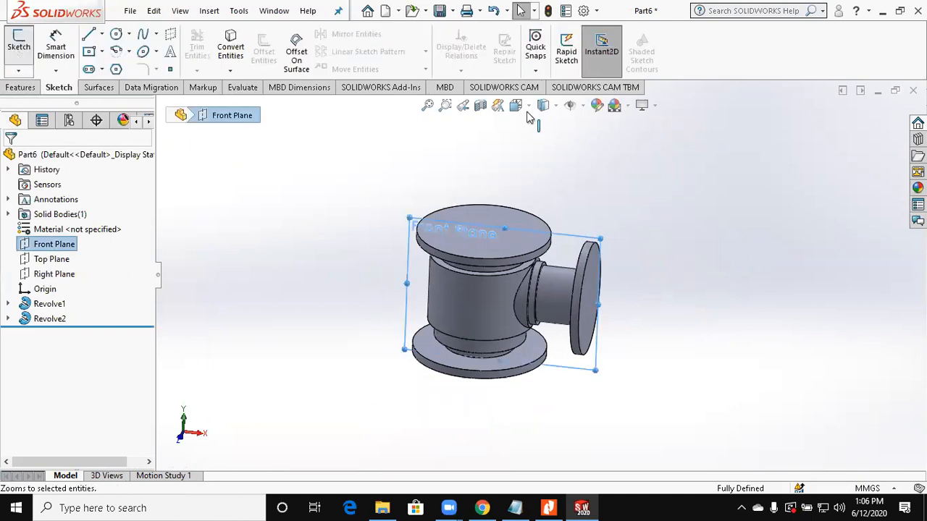
scroll(489, 113, up, 2)
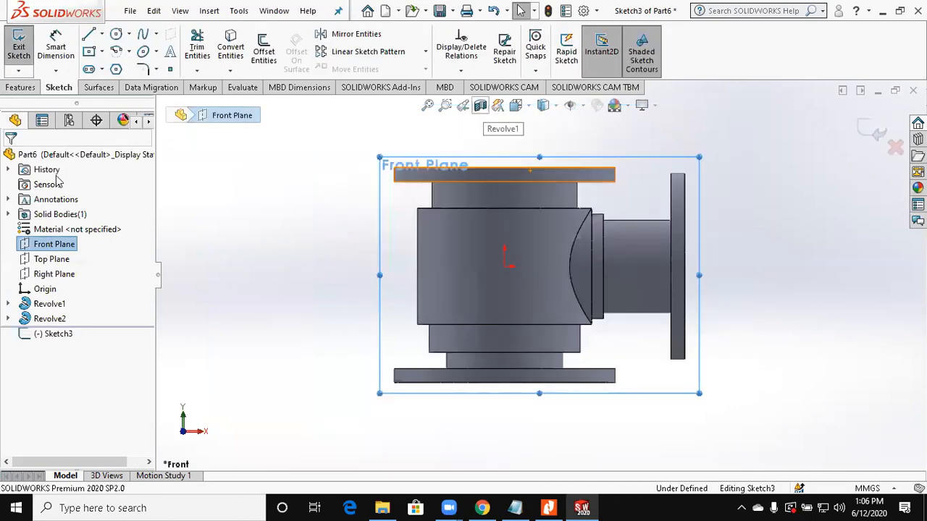
click(10, 158)
Step: Draw a vertical line along the main body's central axis from the top flange face to the bottom flange face
click(88, 34)
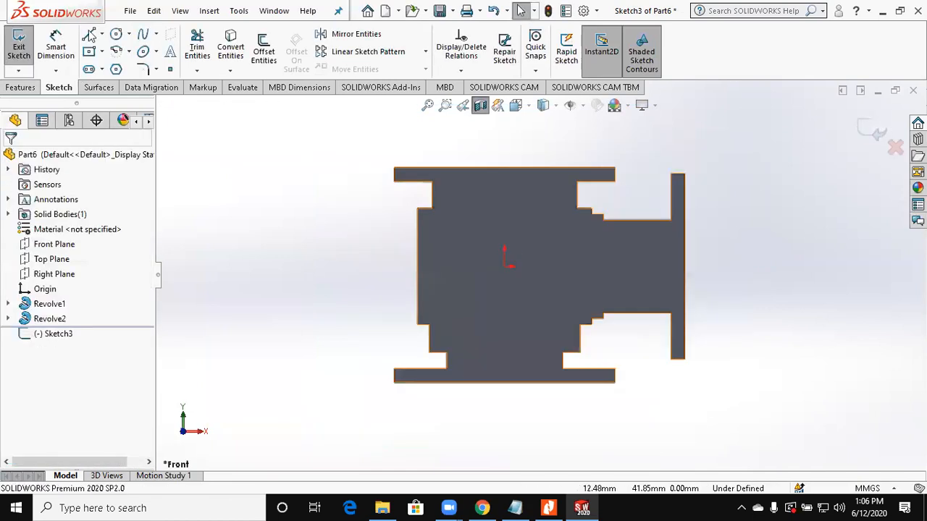
click(505, 168)
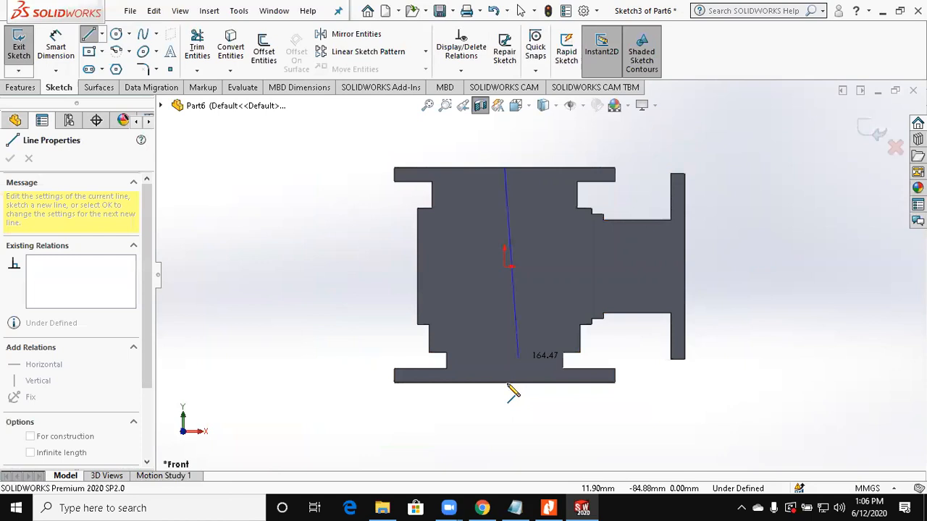
click(507, 383)
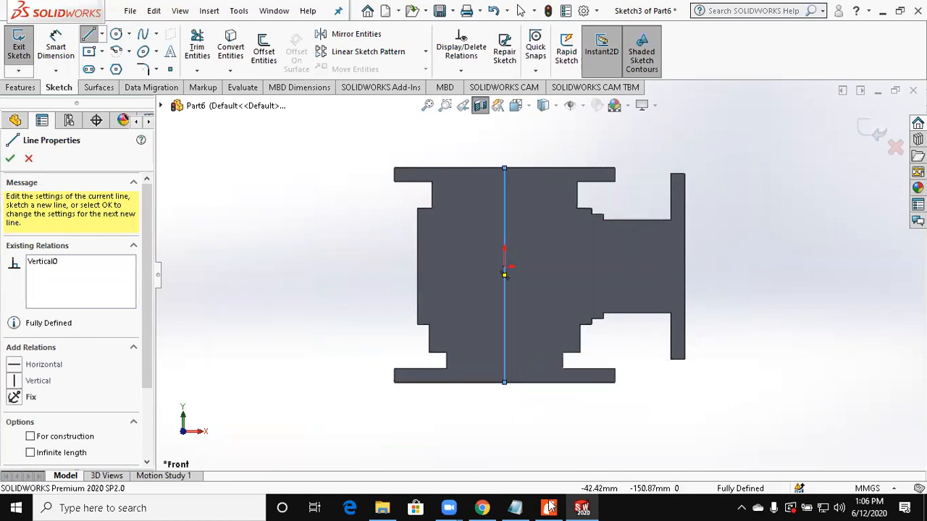
Step: Check the drawing and start the bore profile with a line about 51 mm long along the top face, a short drop and an inward step
click(550, 507)
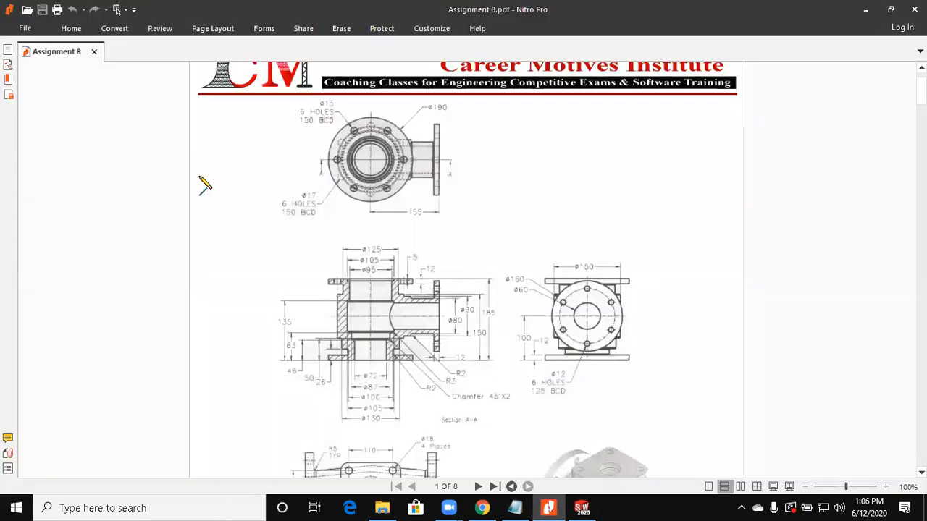
key(alt+Tab)
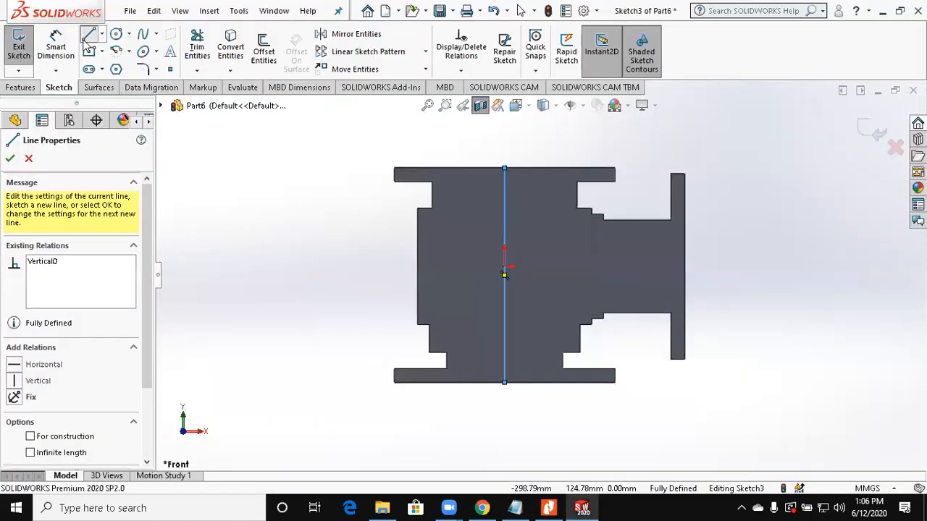
click(504, 169)
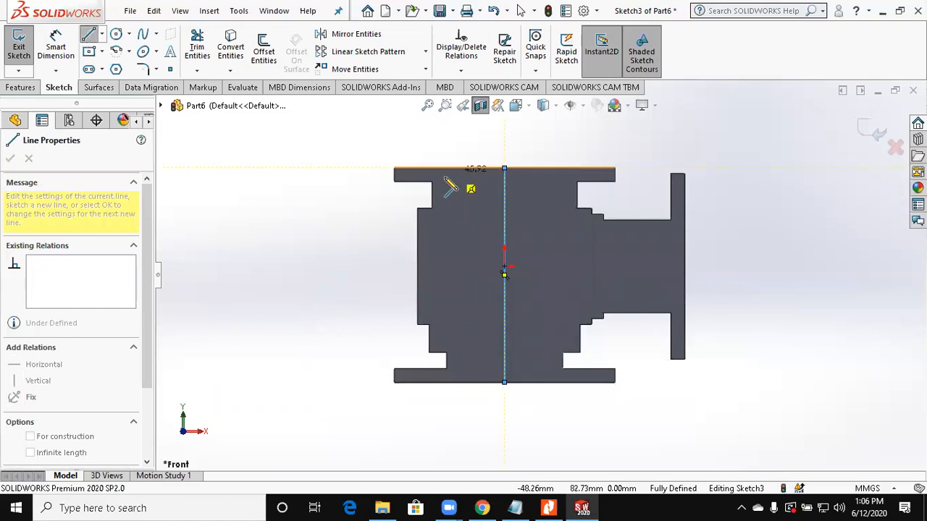
click(445, 168)
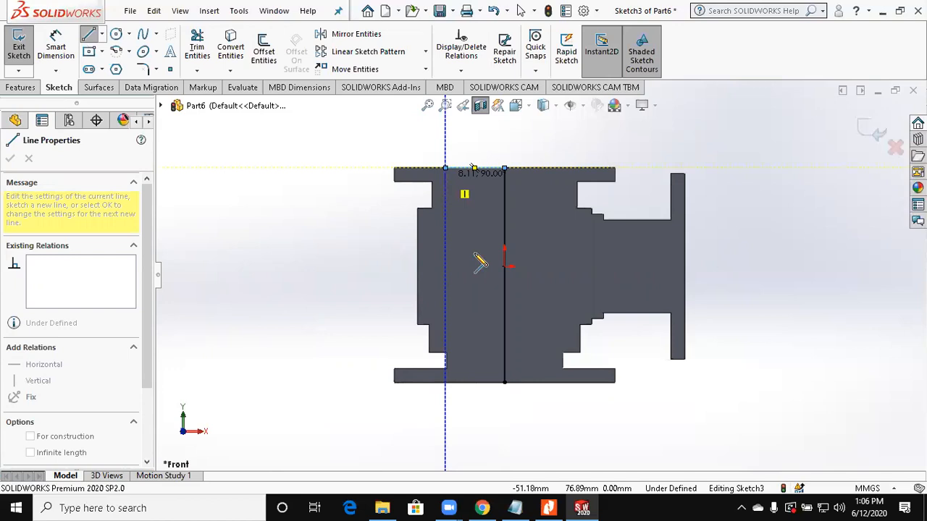
scroll(471, 210, down, 2)
click(550, 507)
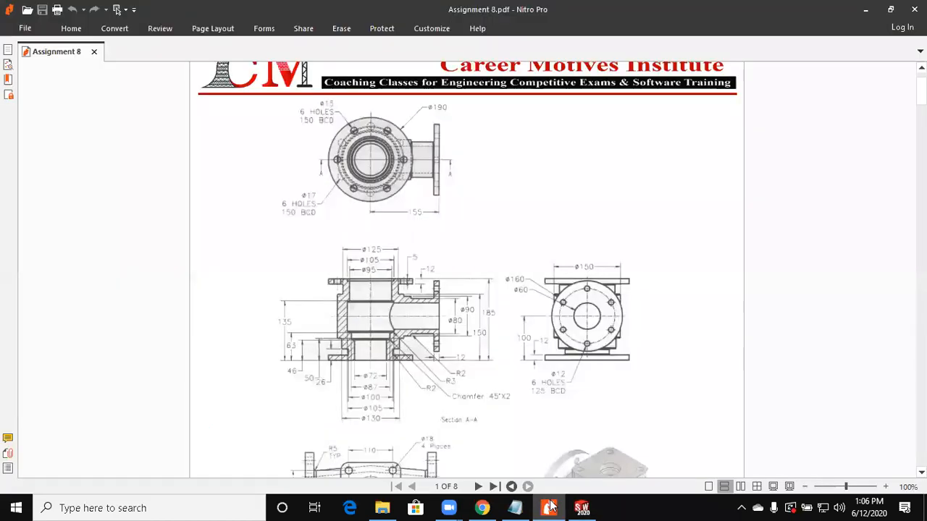
key(alt+Tab)
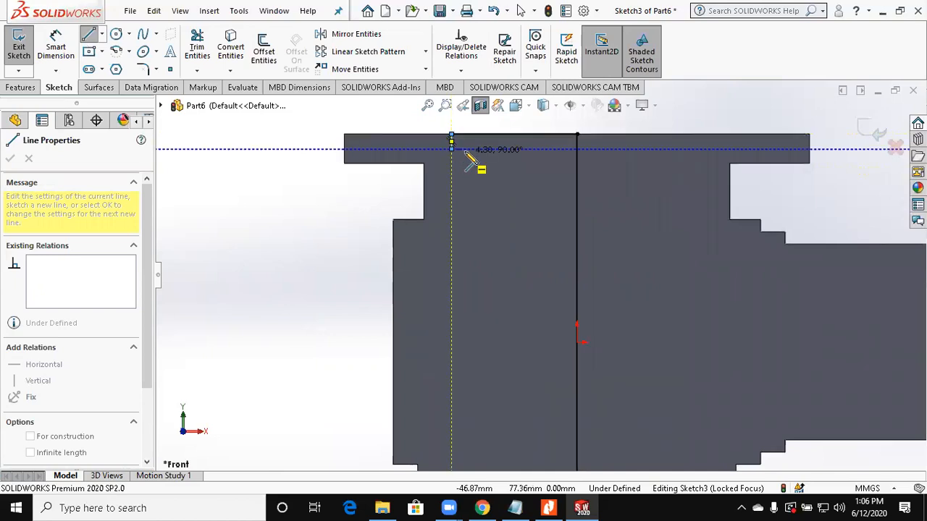
click(466, 151)
scroll(539, 402, up, 2)
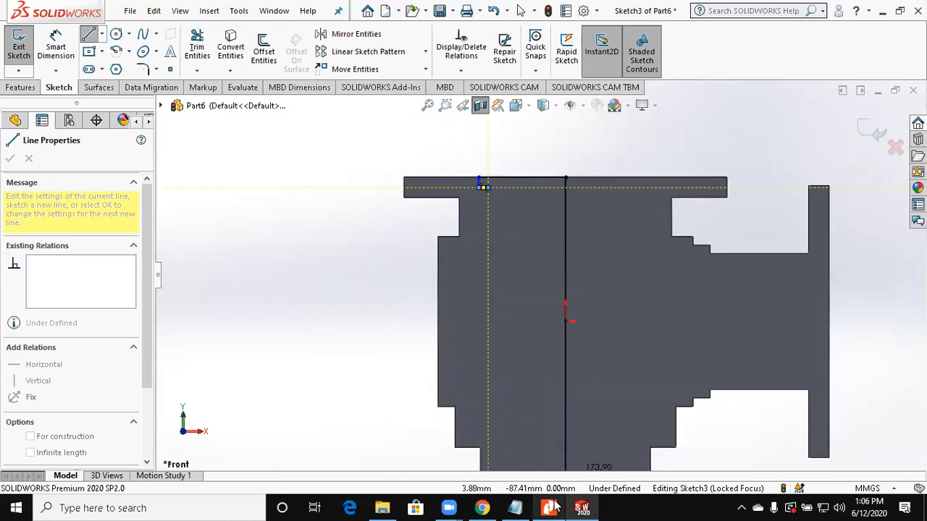
Step: Check the drawing and continue the bore profile down through two inward steps to the bottom face, closing it at the vertical axis line
click(551, 508)
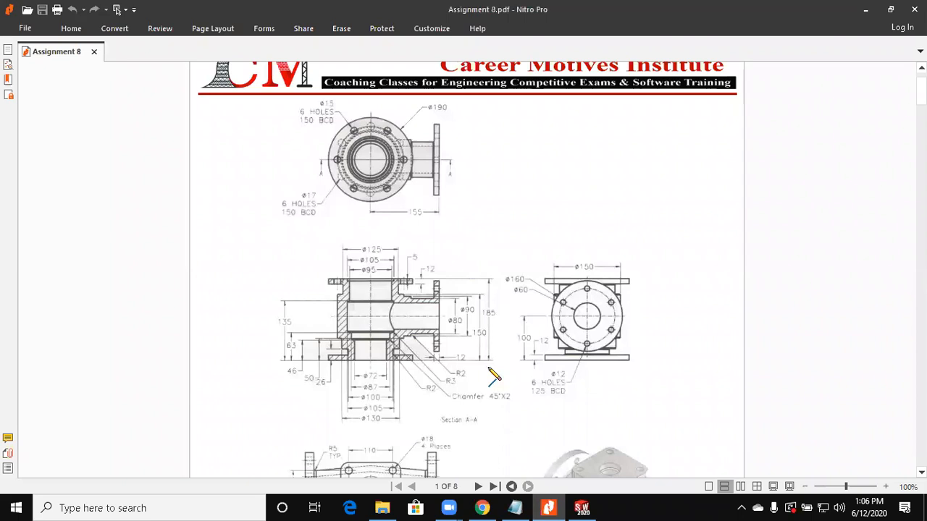
key(alt+Tab)
click(500, 360)
click(500, 377)
click(515, 377)
scroll(515, 410, down, 1)
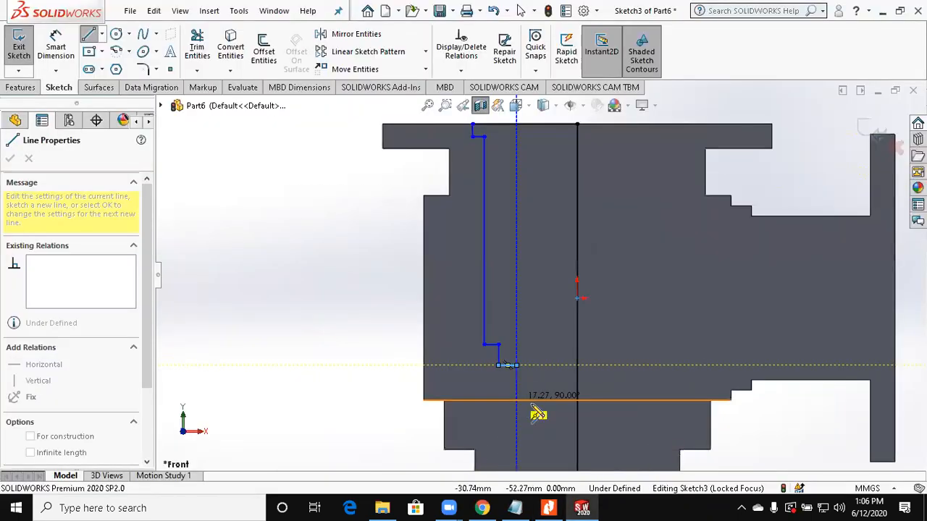
scroll(537, 413, up, 1)
scroll(507, 462, up, 1)
scroll(520, 410, down, 1)
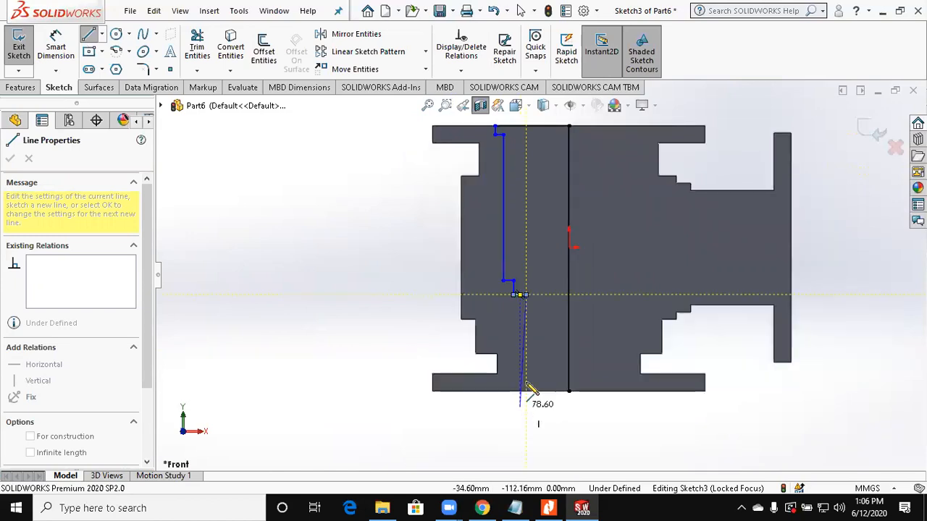
click(526, 381)
click(579, 381)
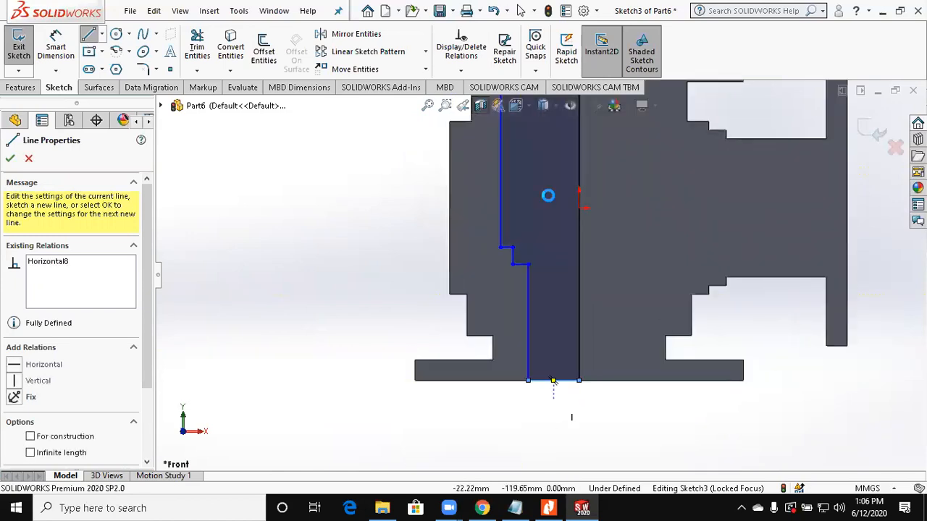
key(Escape)
Step: Check the drawing and dimension the bore's short top recess wall 105/2 mm from the vertical axis line
scroll(548, 196, down, 1)
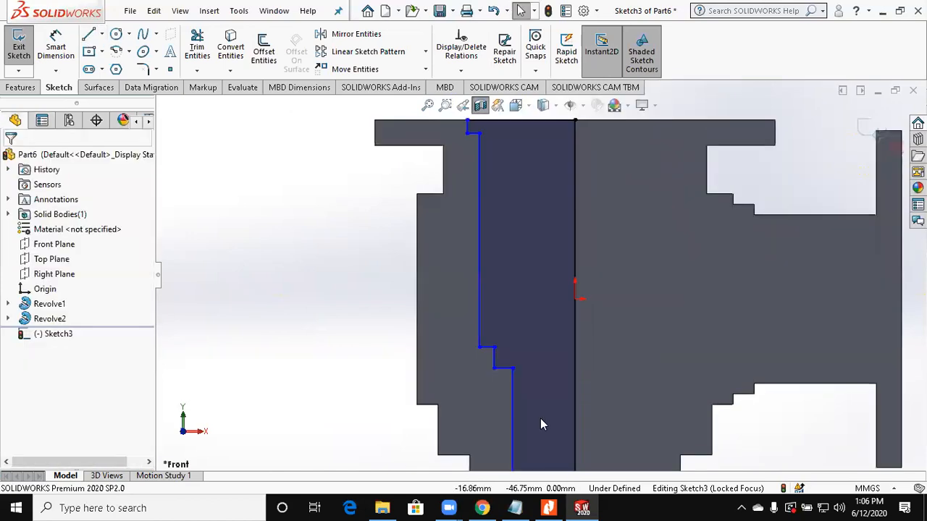
click(551, 507)
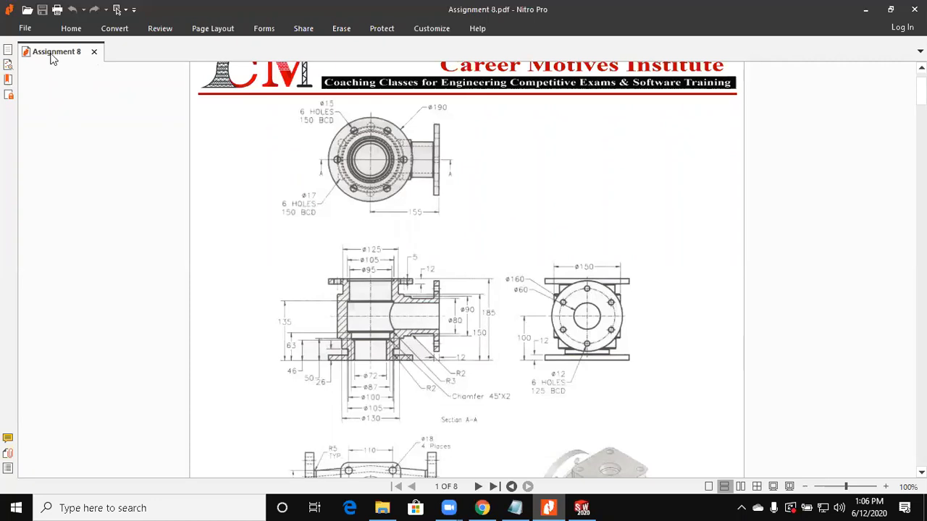
key(alt+Tab)
scroll(534, 204, down, 3)
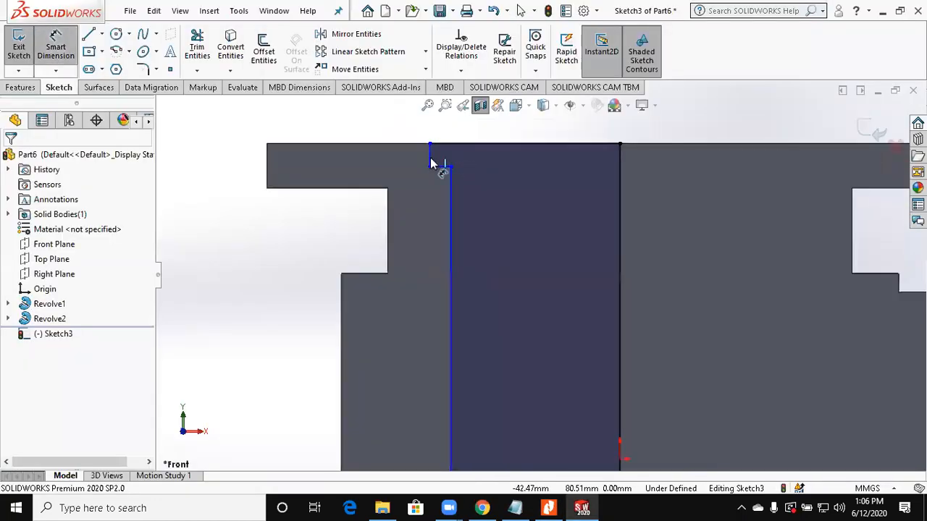
click(431, 159)
click(619, 184)
scroll(600, 189, up, 2)
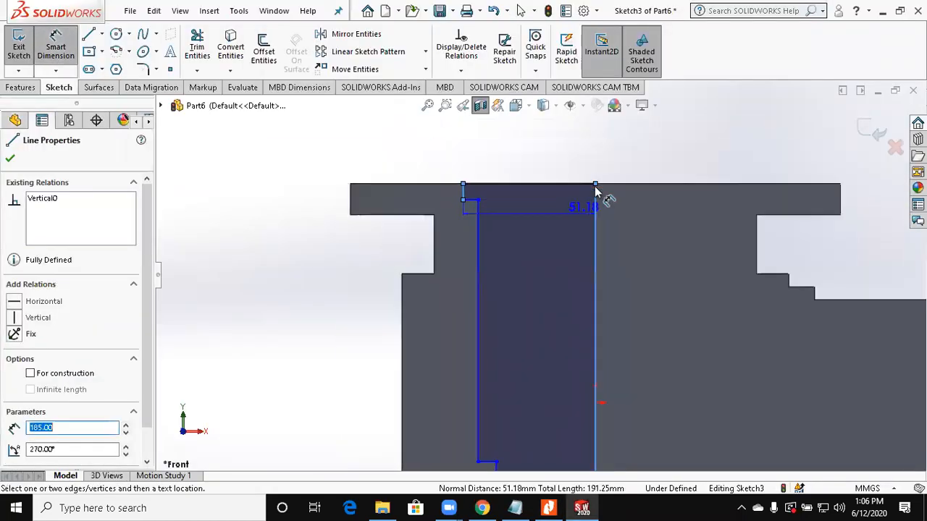
click(564, 151)
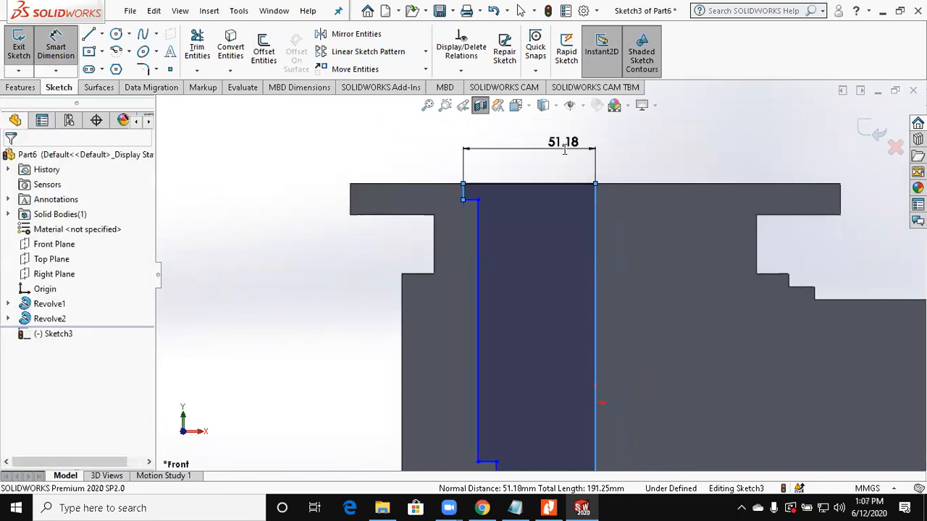
text(105/2)
key(Return)
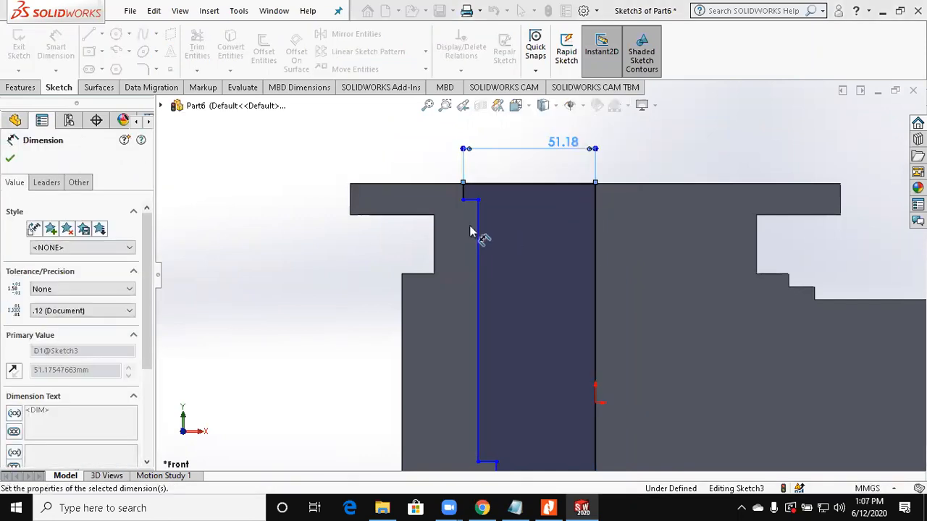
Step: Dimension the bore's long vertical wall 95/2 mm from the vertical axis line
click(596, 249)
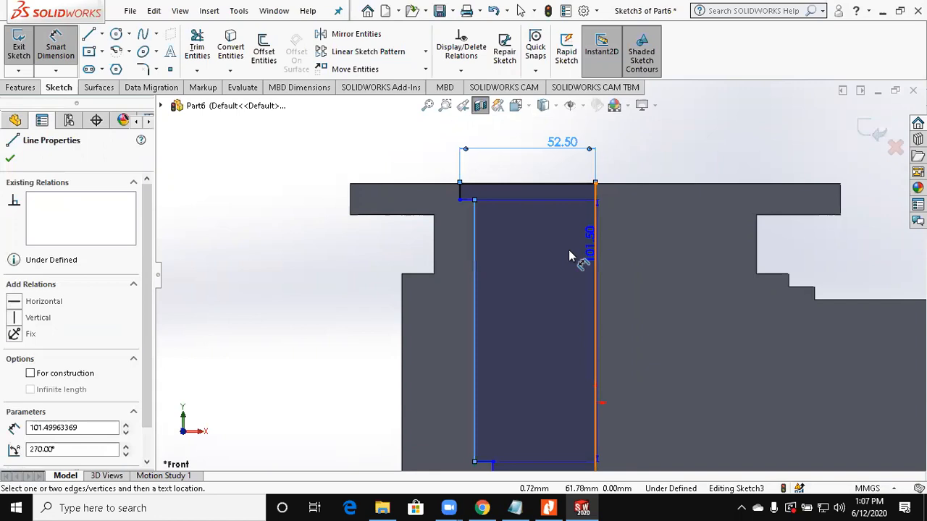
click(568, 253)
text(95/2)
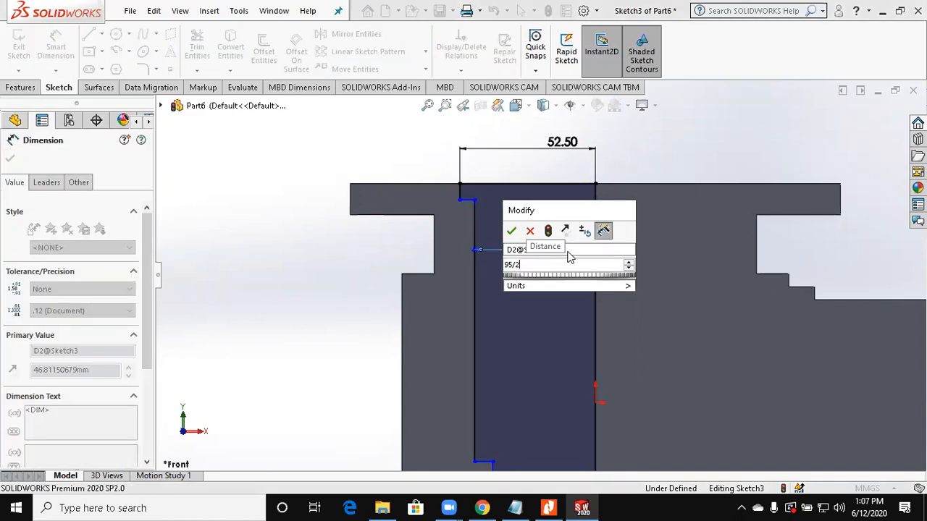
key(Return)
Step: Check the drawing and dimension the bore's top recess 5 mm deep from the top face
click(549, 508)
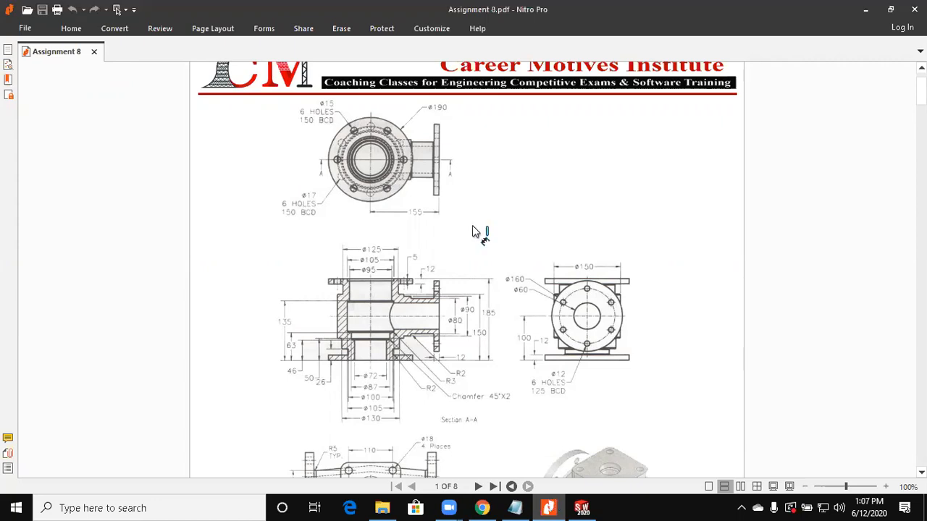
key(alt+Tab)
click(466, 199)
click(476, 184)
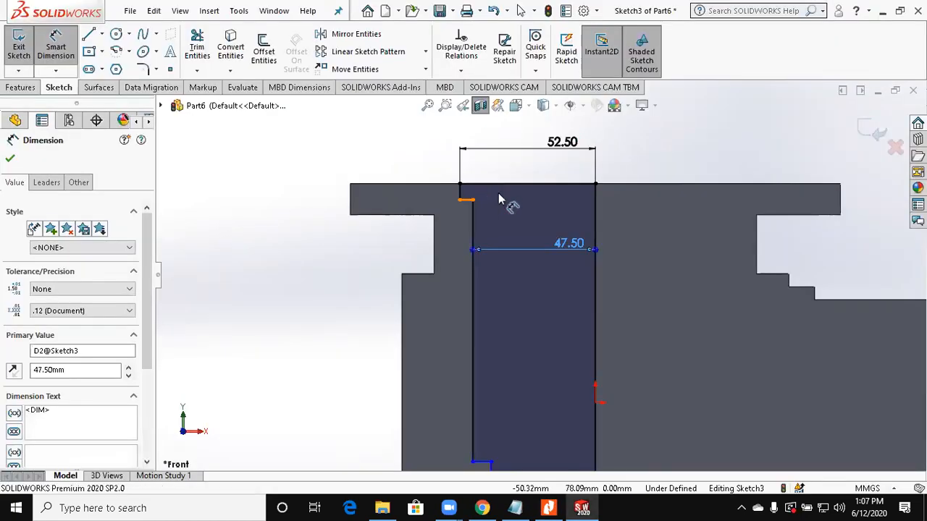
click(498, 199)
text(5)
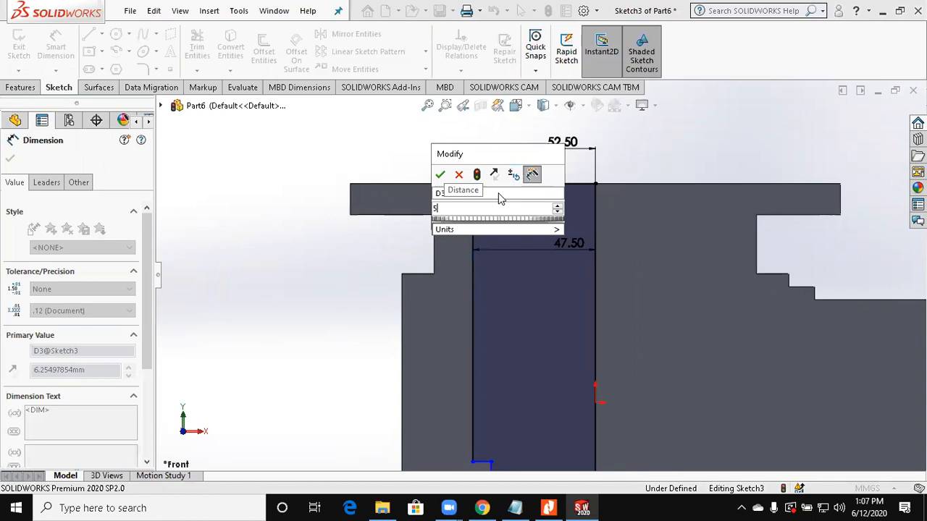
key(Return)
Step: Check the drawing and dimension the ledge at the lower end of the long bore wall 63 mm above the bottom face
scroll(547, 387, up, 2)
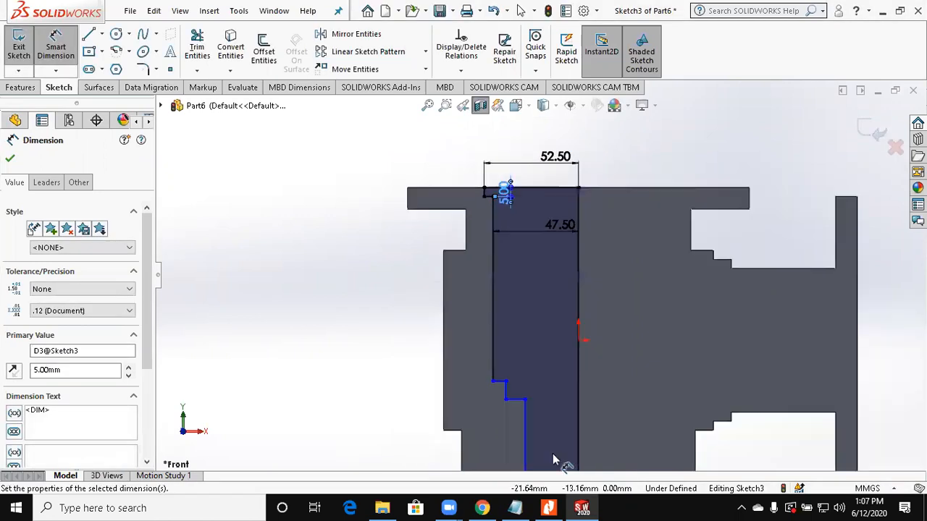
scroll(553, 459, up, 1)
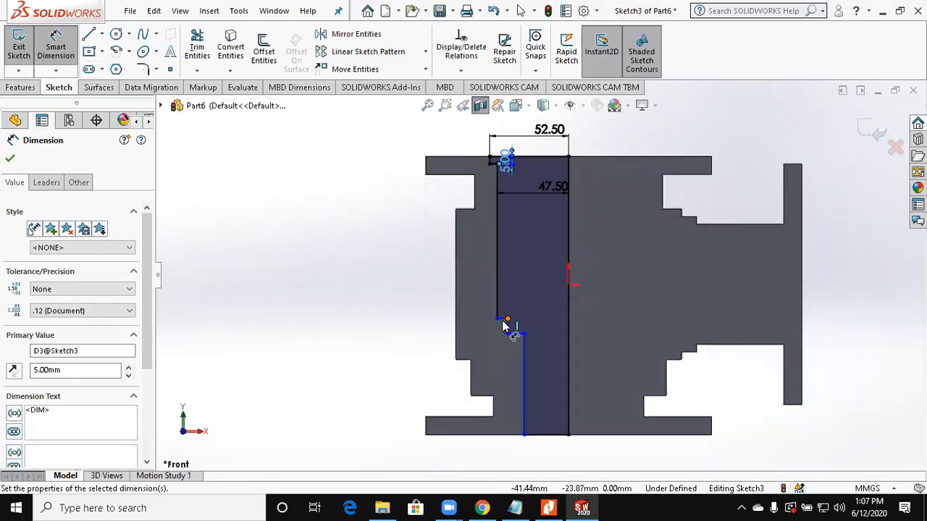
click(504, 319)
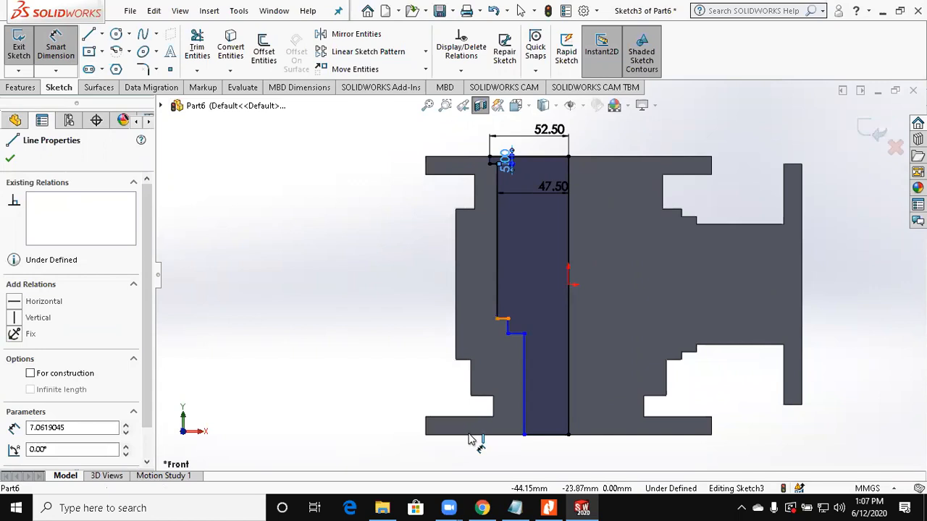
click(469, 436)
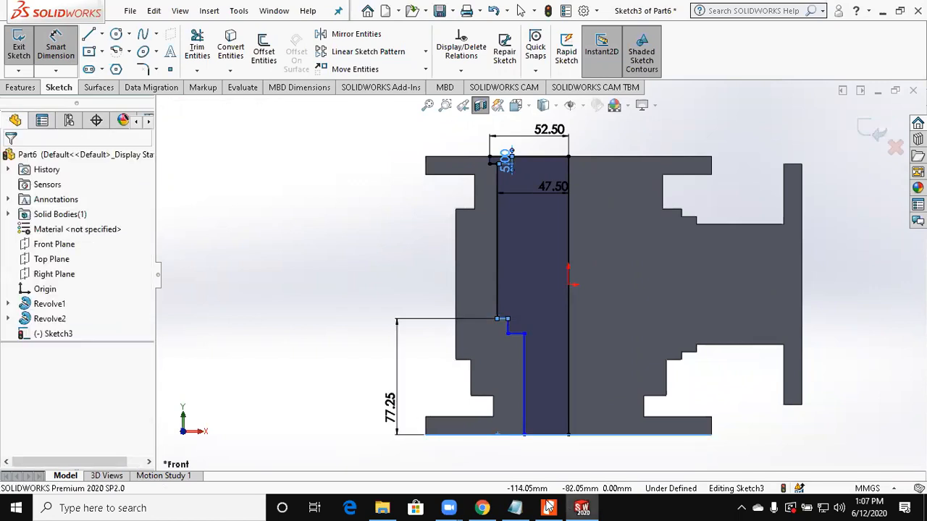
click(548, 506)
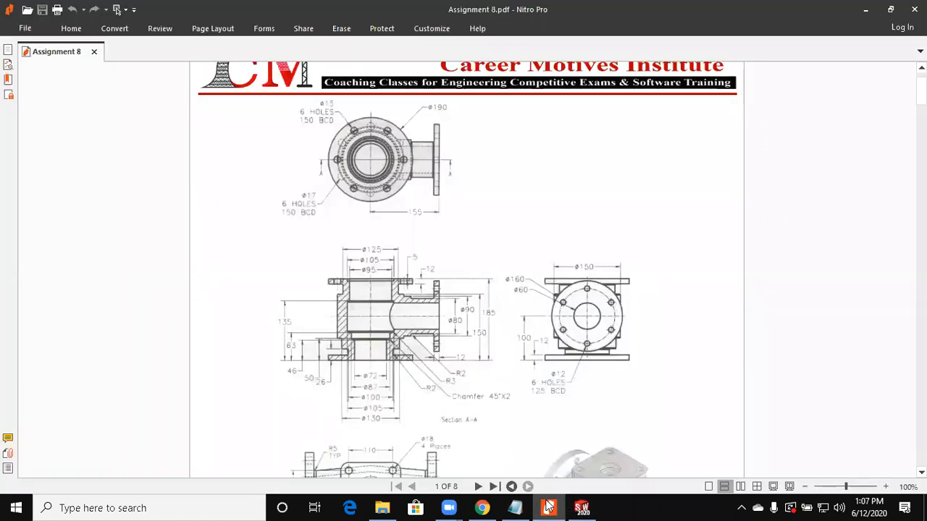
click(548, 506)
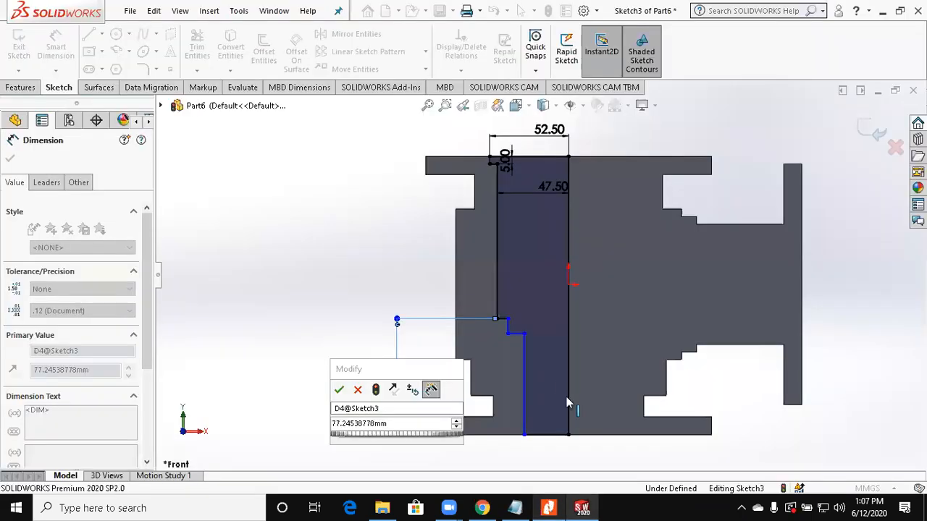
scroll(558, 381, down, 2)
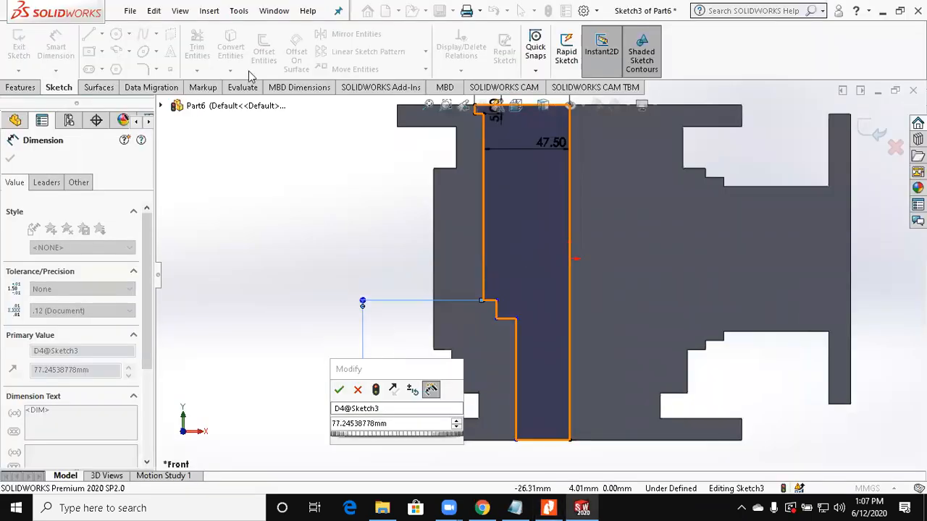
scroll(505, 193, up, 1)
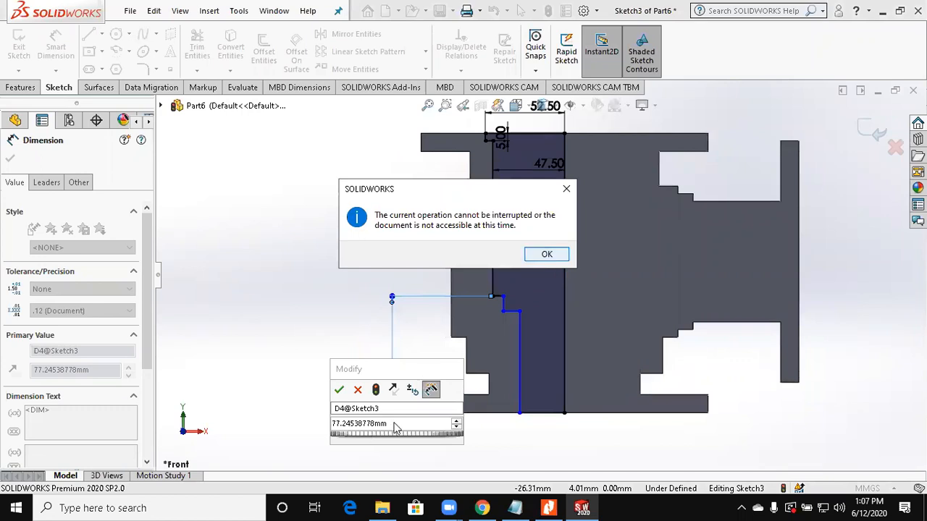
key(Return)
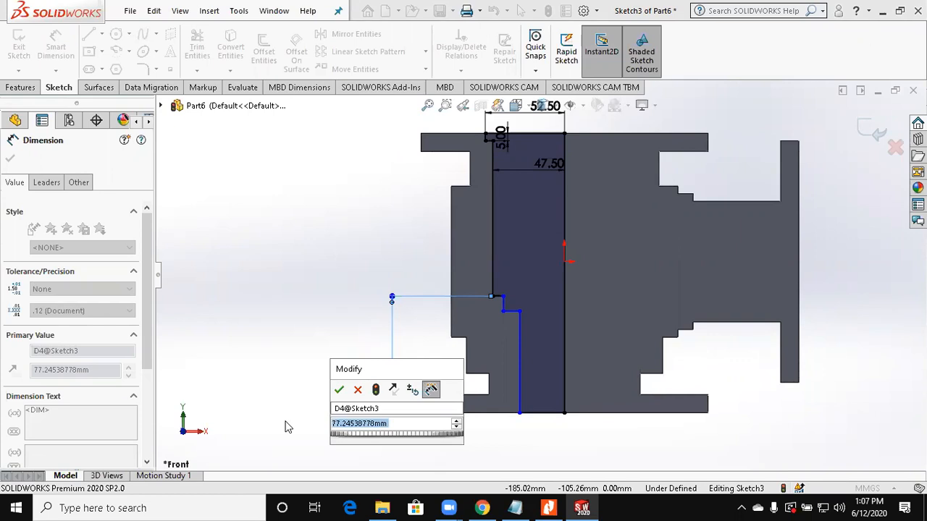
text(63.00mm)
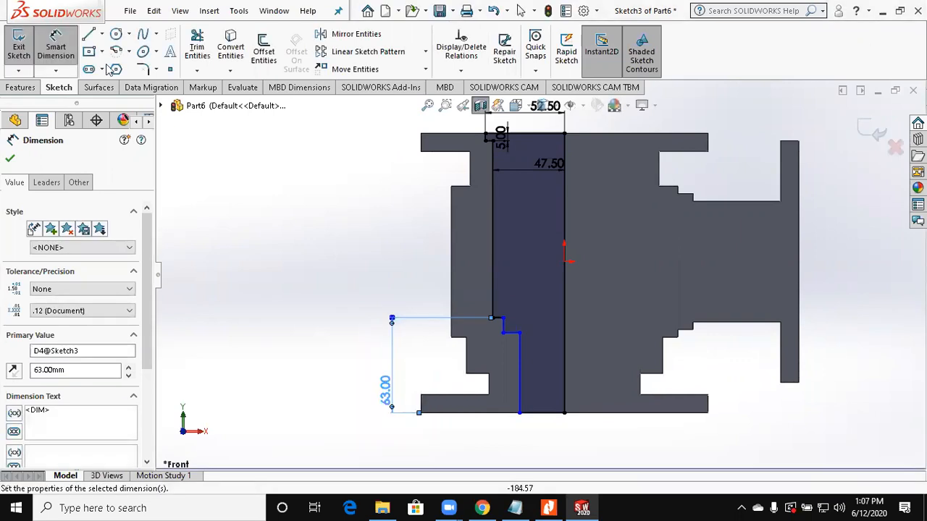
Step: Draw a rectangle about 54 mm tall across the long bore wall and trim it into an outward recess of the profile
click(89, 50)
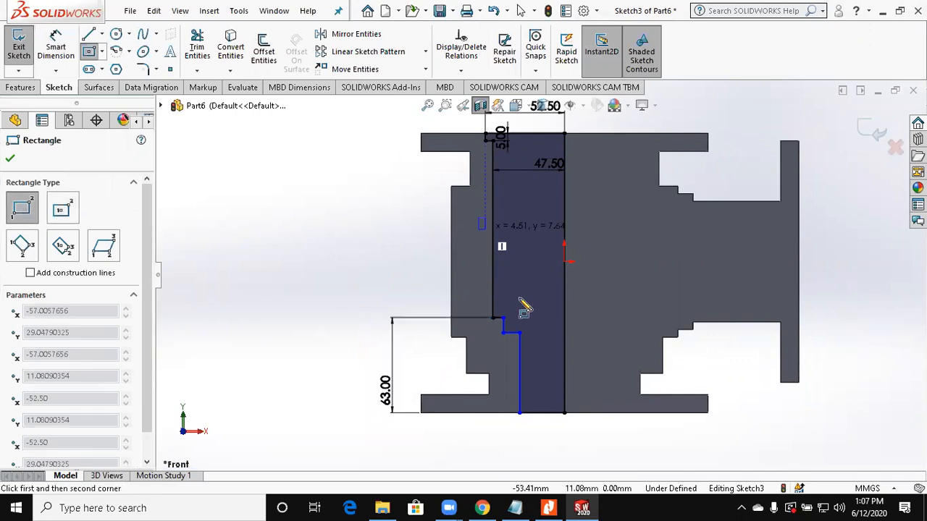
click(519, 299)
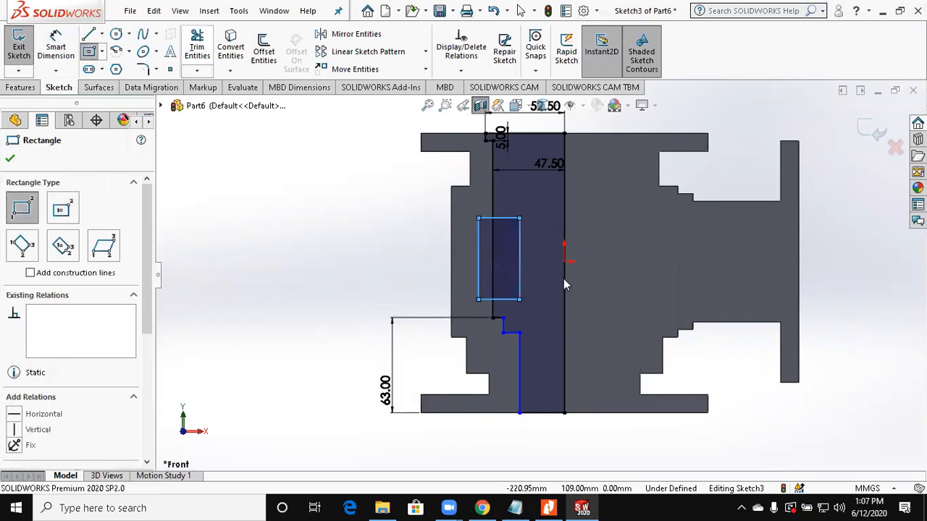
click(196, 45)
scroll(366, 206, down, 2)
mouse_move(610, 296)
mouse_down()
mouse_move(549, 289)
mouse_move(571, 347)
mouse_up()
scroll(571, 350, up, 2)
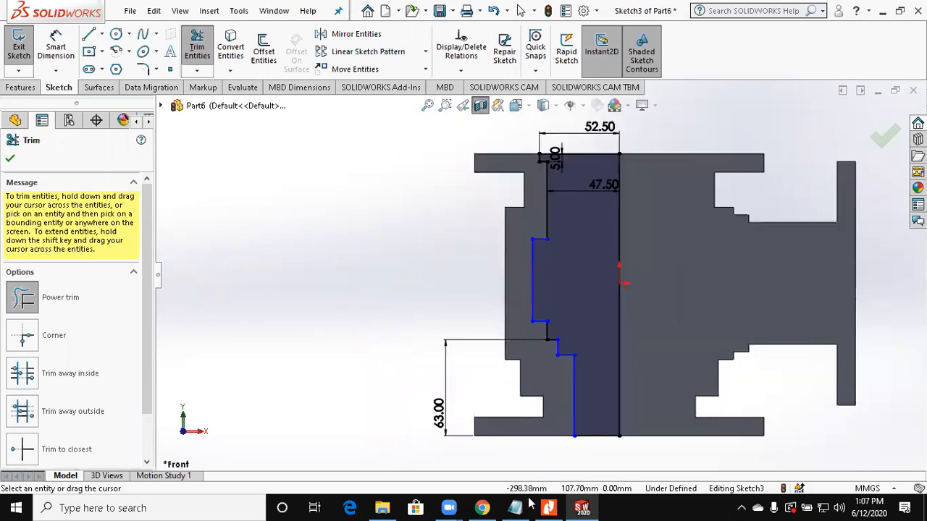
Step: Check the drawing and make the middle recess's outer wall collinear with the short top recess wall
click(556, 507)
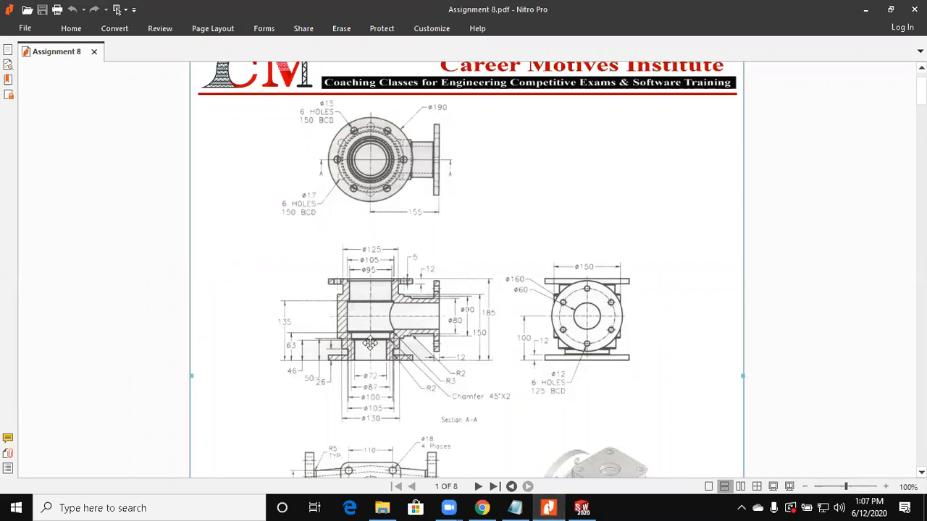
key(alt+Tab)
click(533, 270)
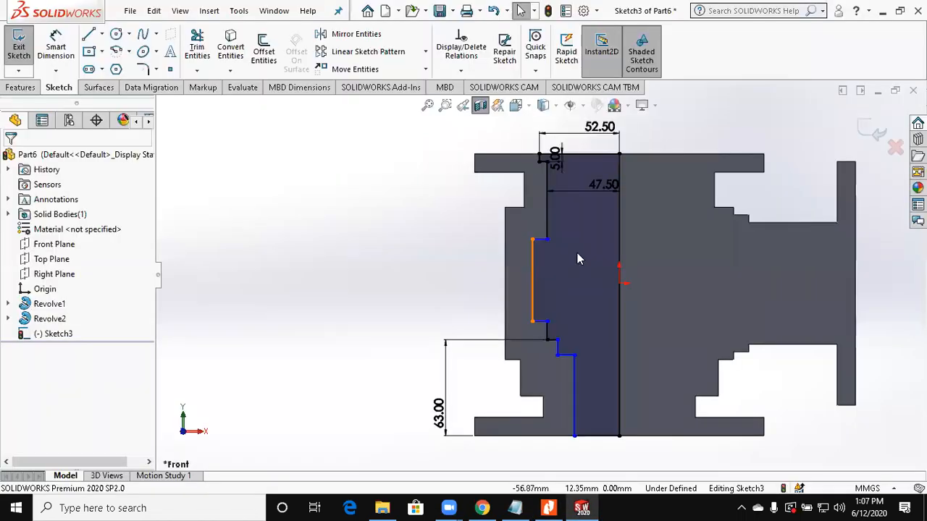
scroll(536, 178, down, 4)
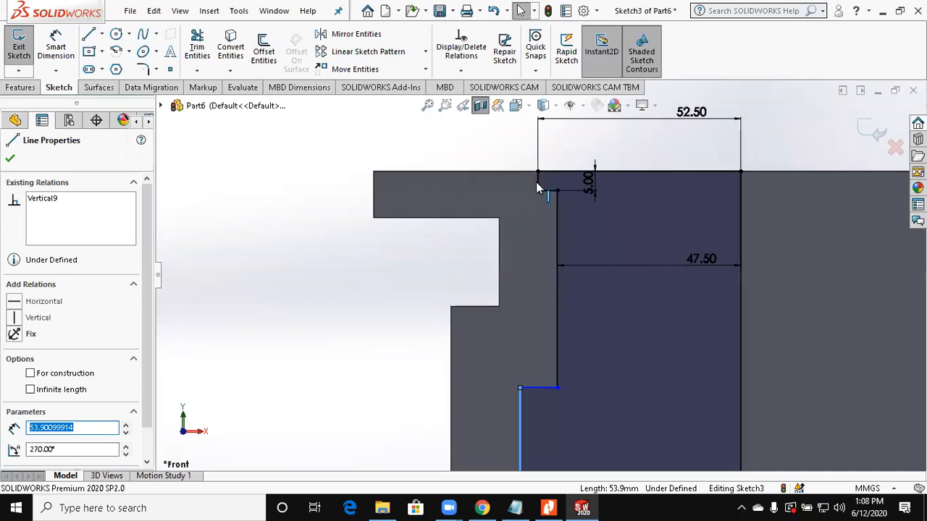
click(537, 181)
scroll(541, 276, up, 1)
ctrl+click(520, 442)
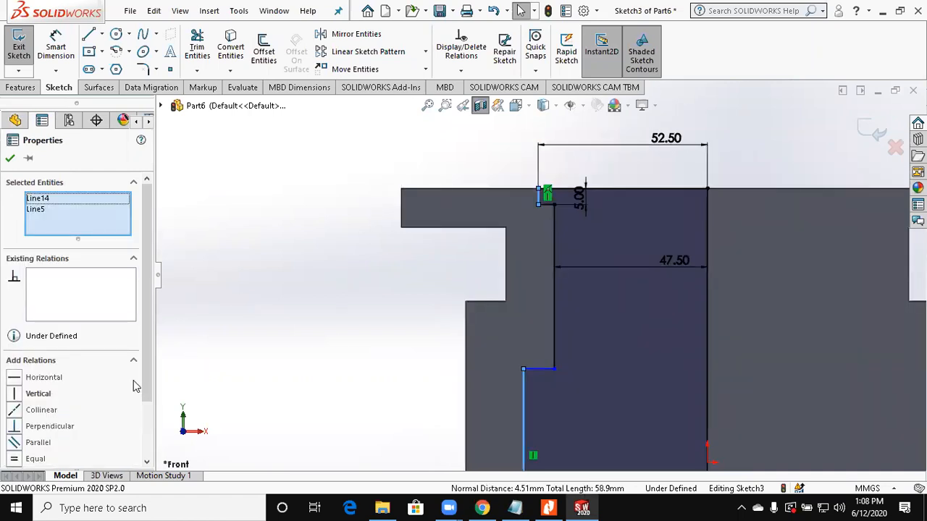
click(41, 410)
click(352, 347)
Step: Dimension the upper edge of the middle recess 135 mm above the bottom face
scroll(538, 275, up, 3)
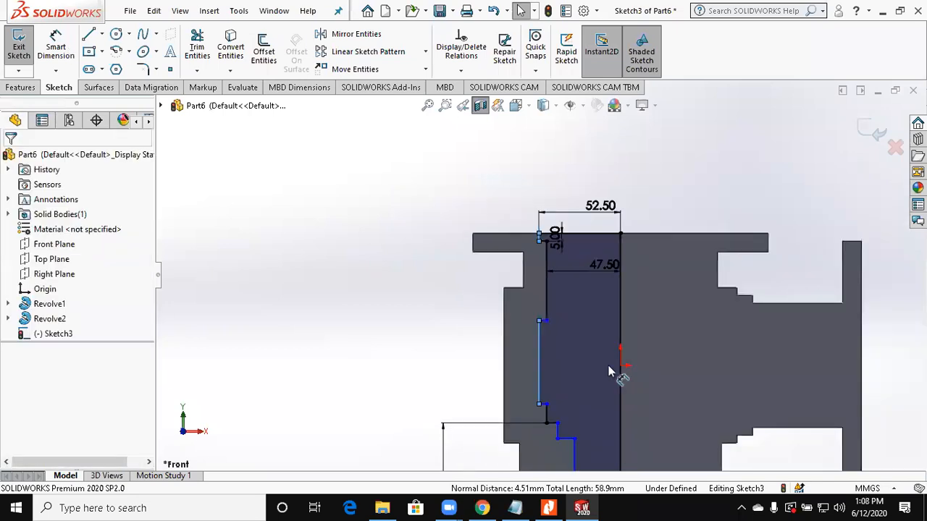
click(547, 321)
scroll(546, 372, up, 2)
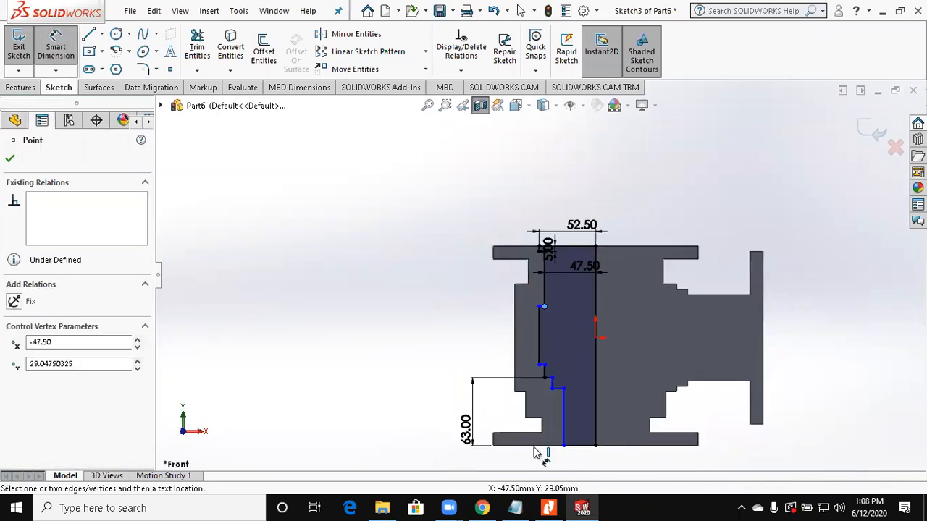
click(408, 413)
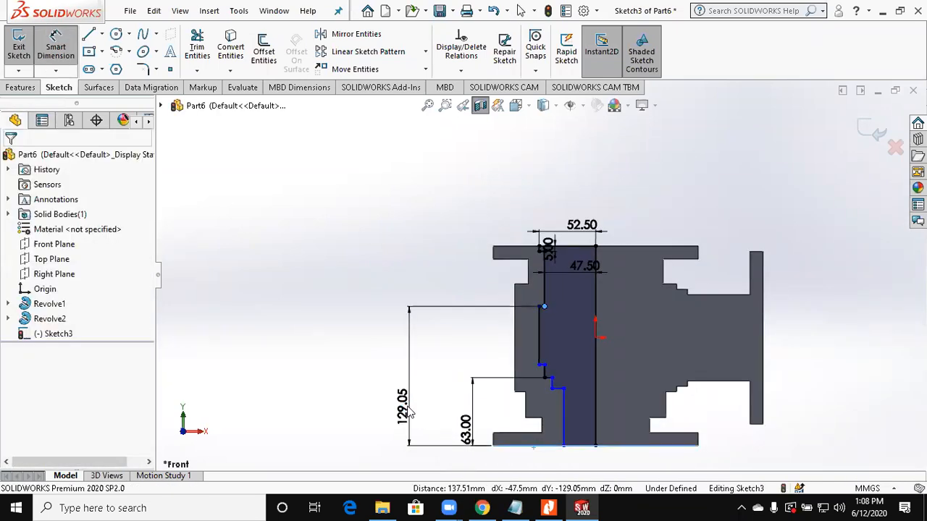
click(407, 412)
text(135)
key(Return)
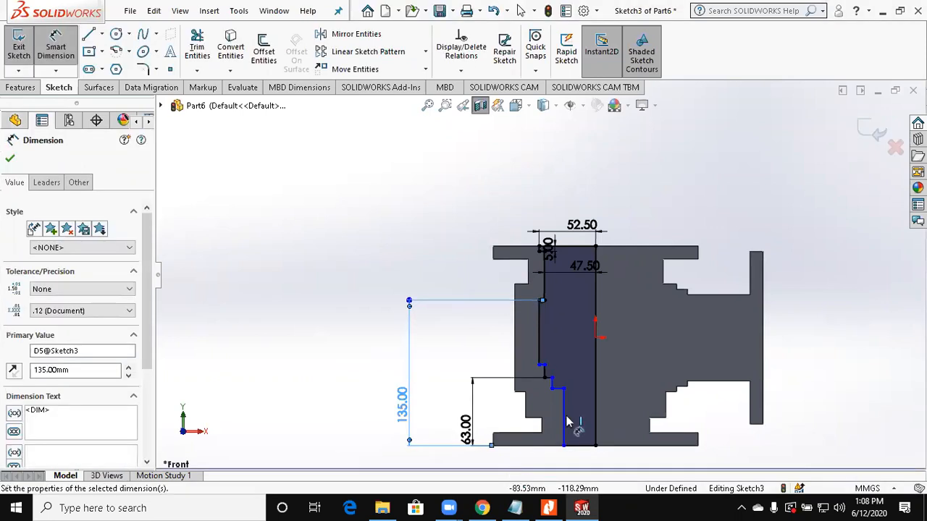
Step: Delete the 63 mm height dimension from the ledge below the middle recess
scroll(568, 427, up, 2)
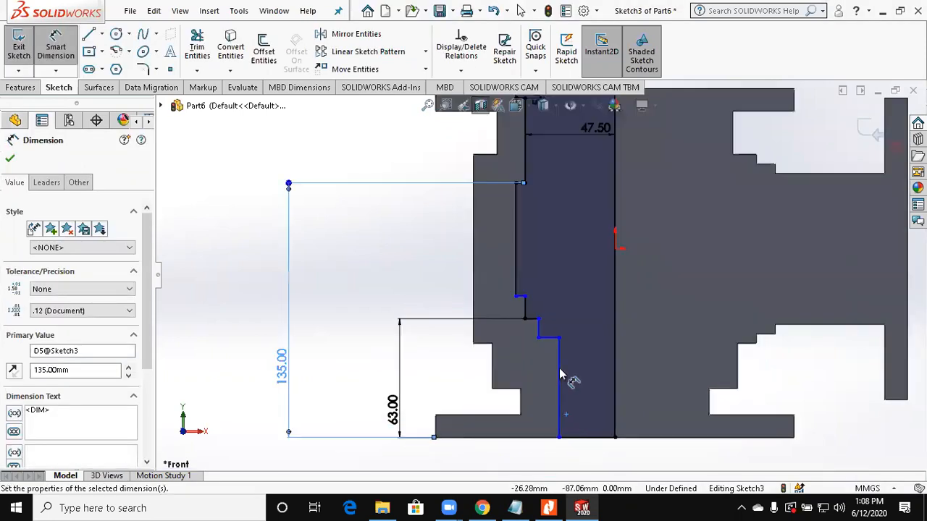
scroll(435, 316, up, 1)
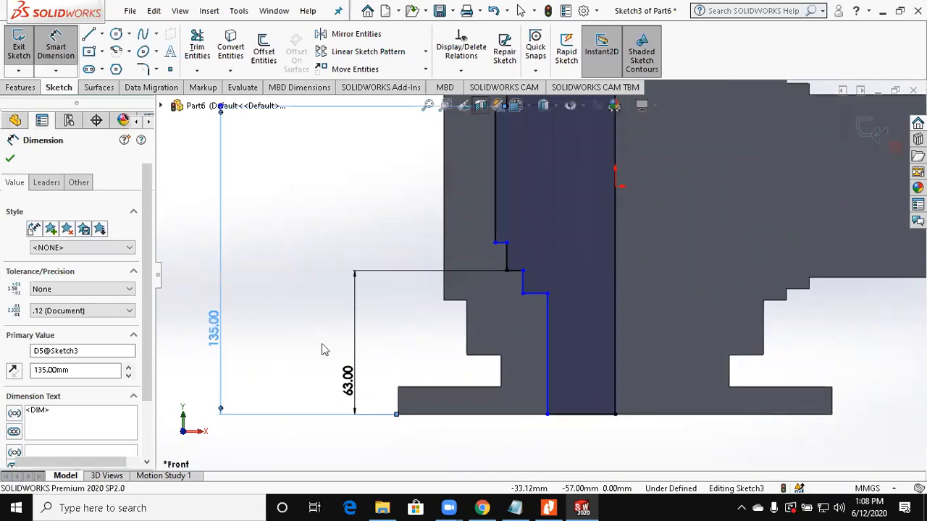
drag(370, 373, 322, 343)
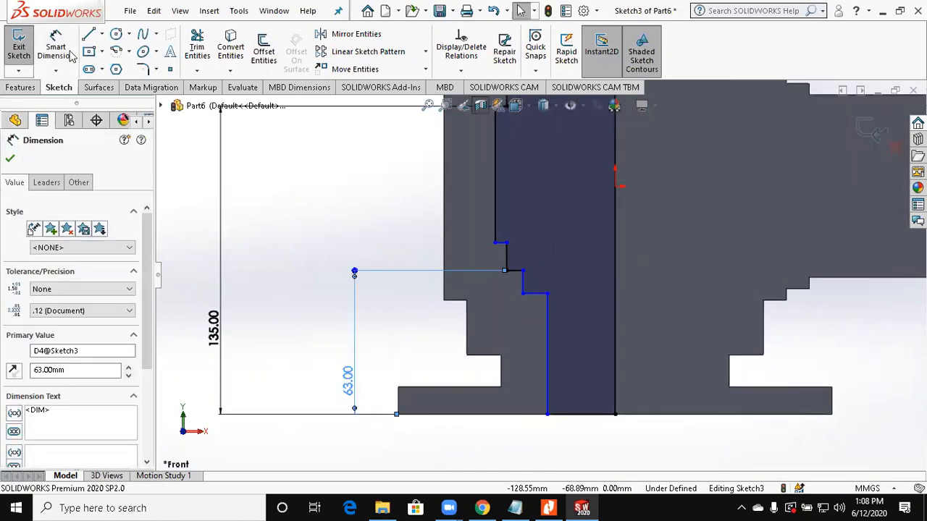
key(Delete)
Step: Dimension the lower edge of the middle recess 63 mm above the bottom face
click(68, 51)
click(507, 243)
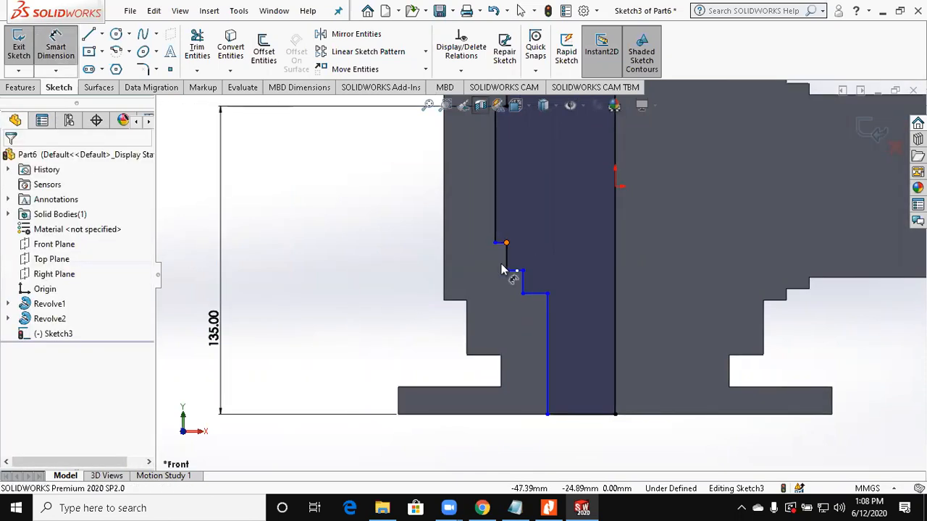
click(478, 415)
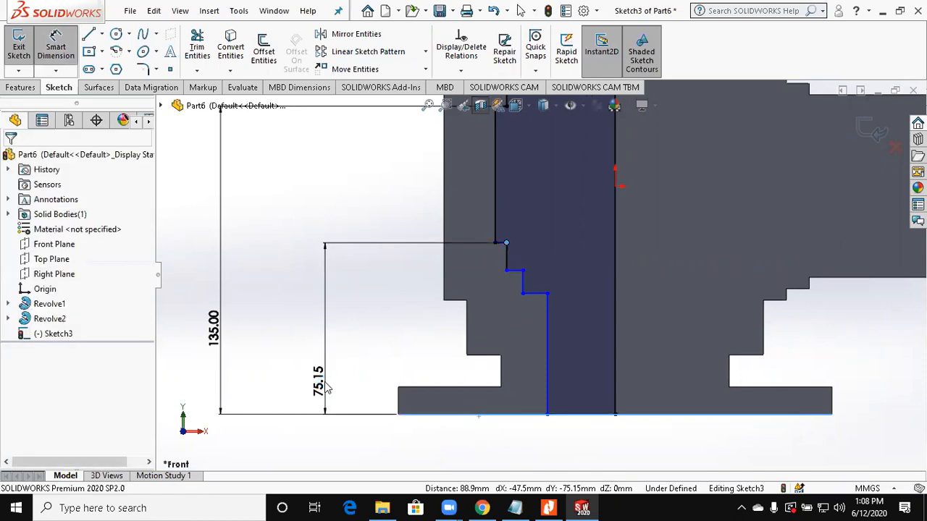
click(325, 387)
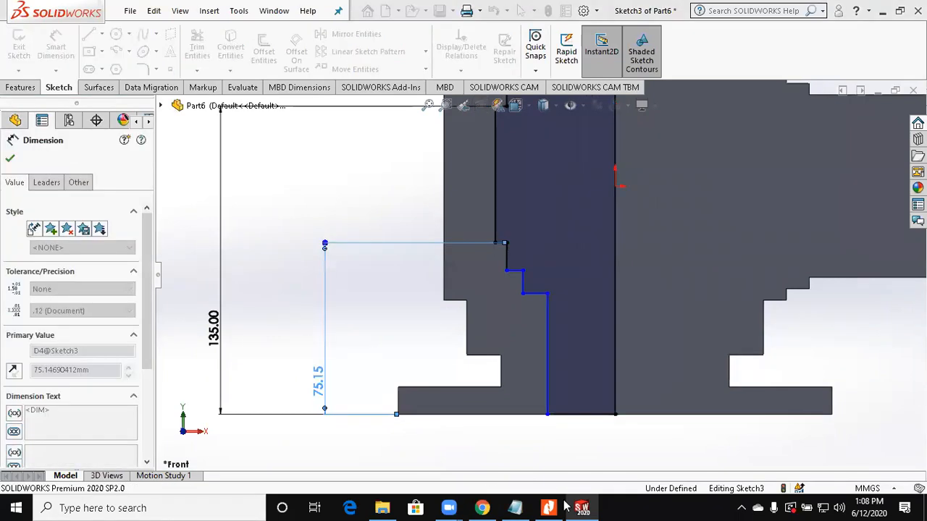
text(63)
key(Return)
key(Escape)
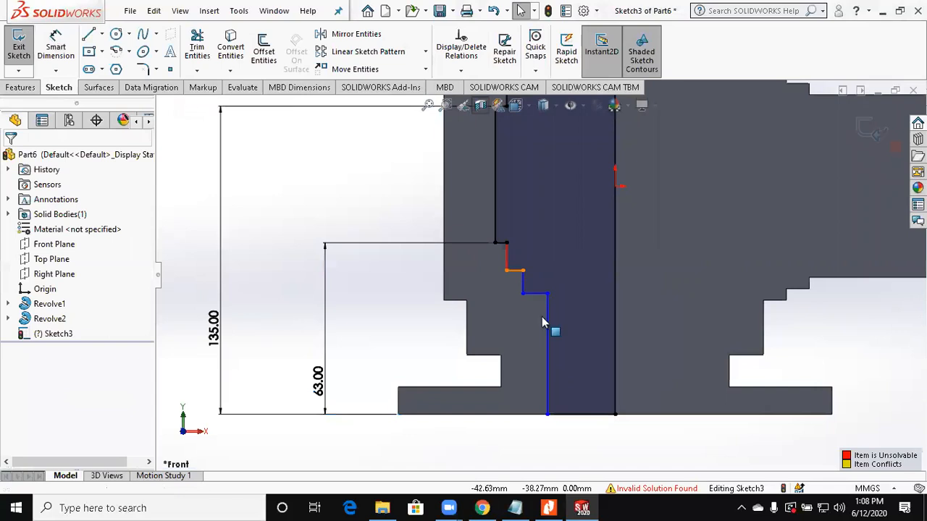
Step: Delete the conflicting short horizontal and vertical step lines just below the middle recess in the bore profile
scroll(511, 277, down, 2)
click(519, 269)
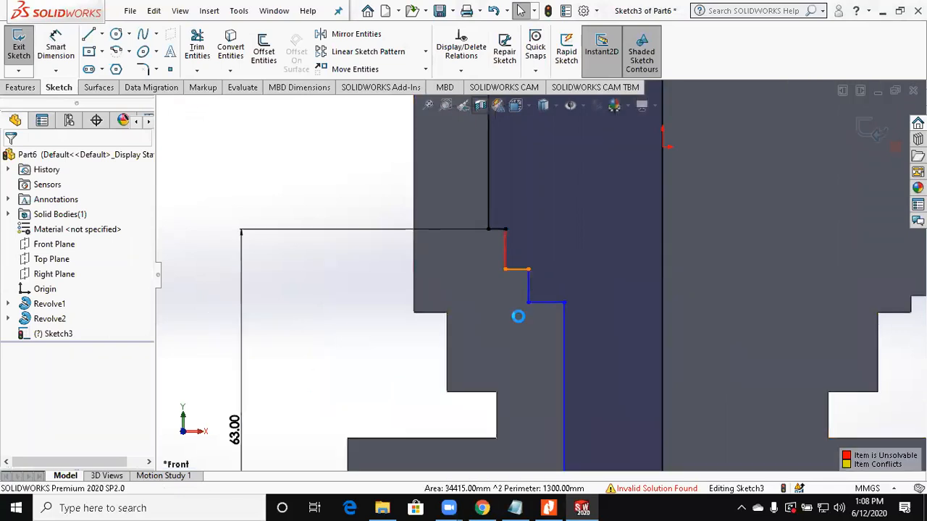
key(Delete)
click(506, 255)
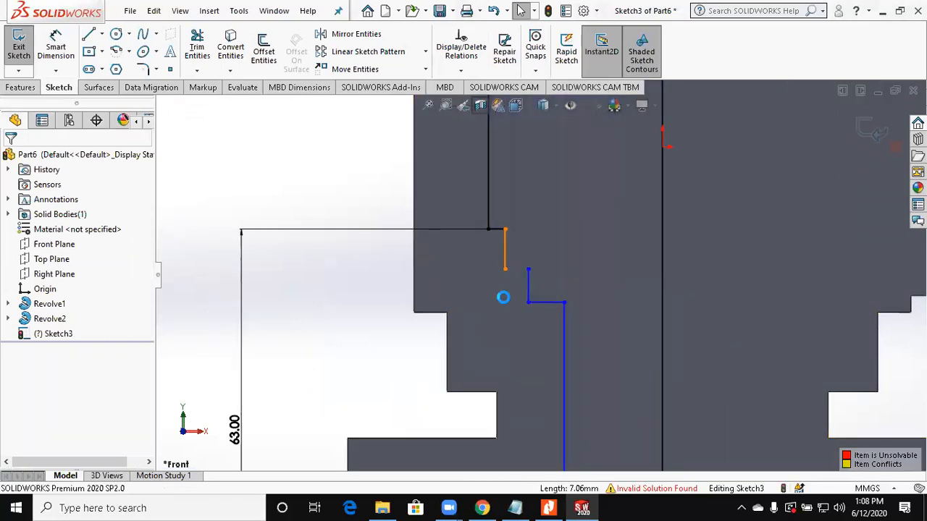
key(Delete)
Step: Extend the middle recess's lower edge to the top end of the next step wall, closing the gap in the profile
scroll(503, 282, down, 4)
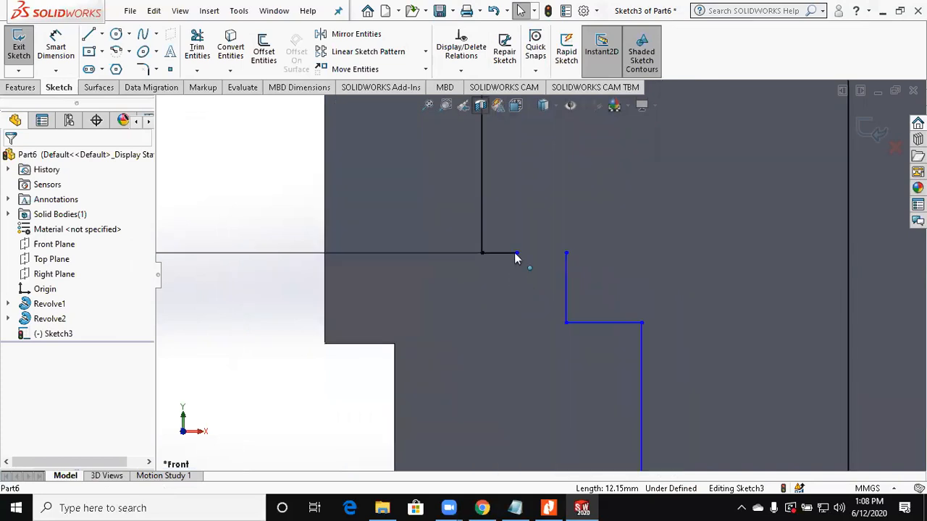
drag(516, 254, 567, 253)
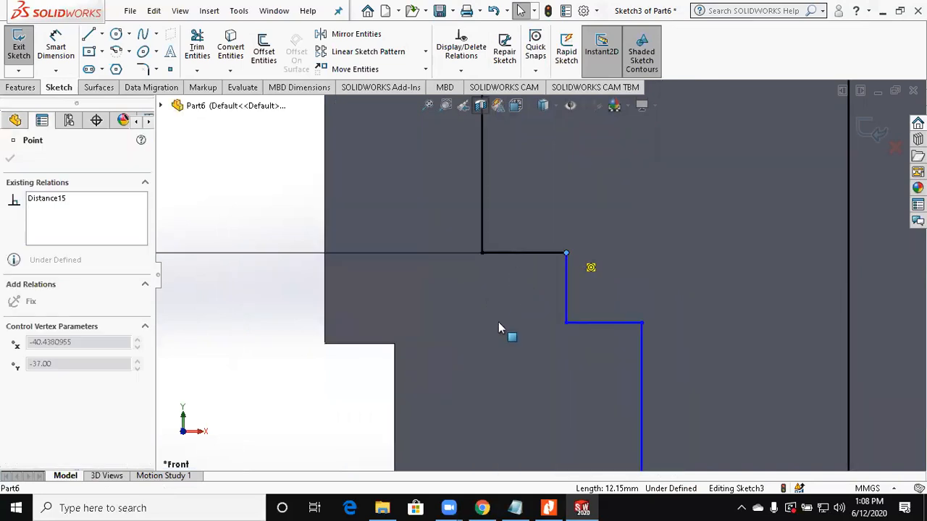
key(Escape)
scroll(498, 322, up, 6)
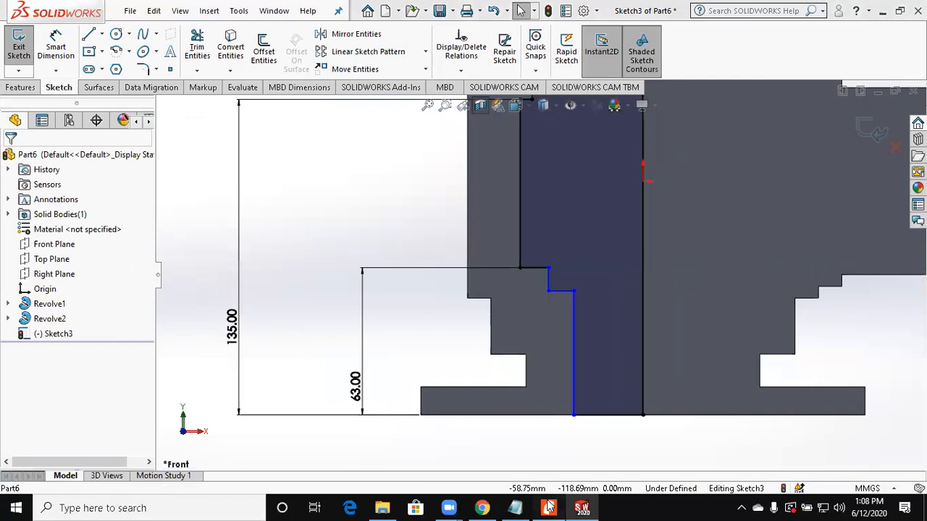
Step: Check the drawing and dimension the ledge below the middle recess 46 mm above the bottom face
click(549, 506)
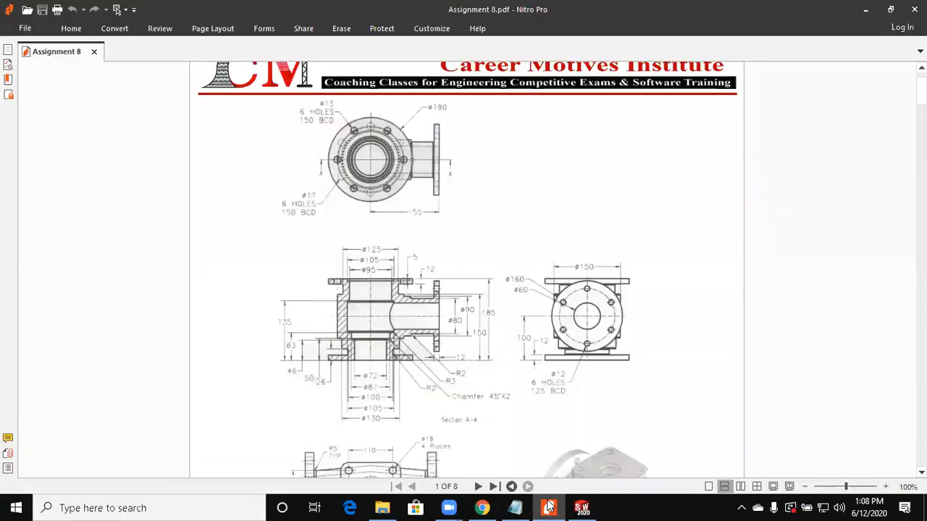
key(alt+Tab)
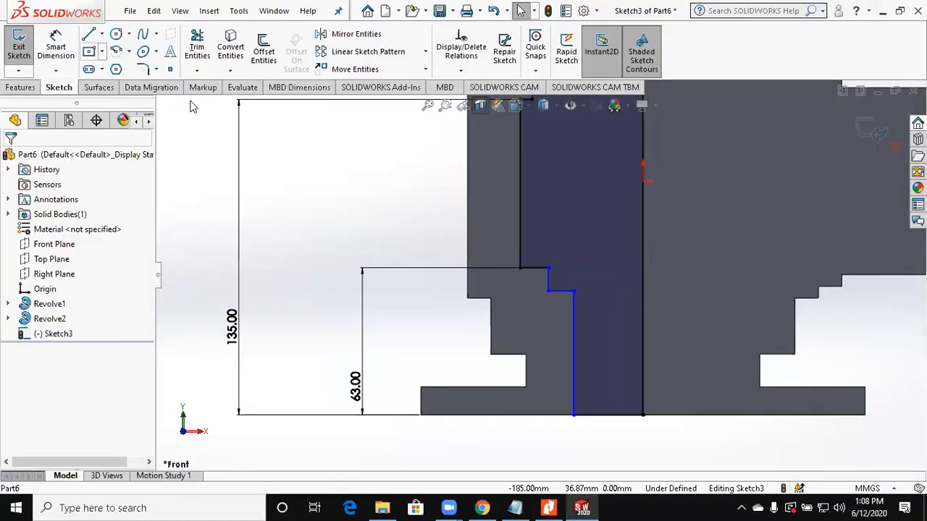
click(56, 47)
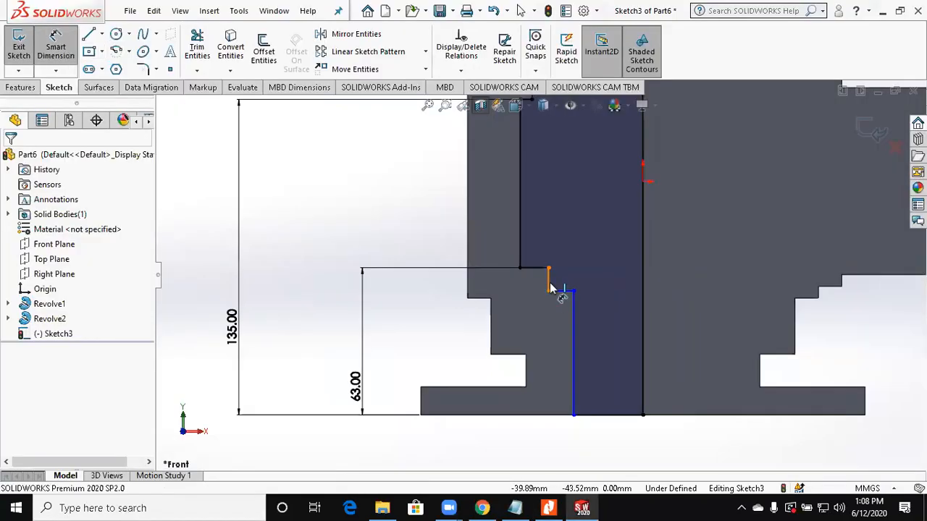
click(555, 419)
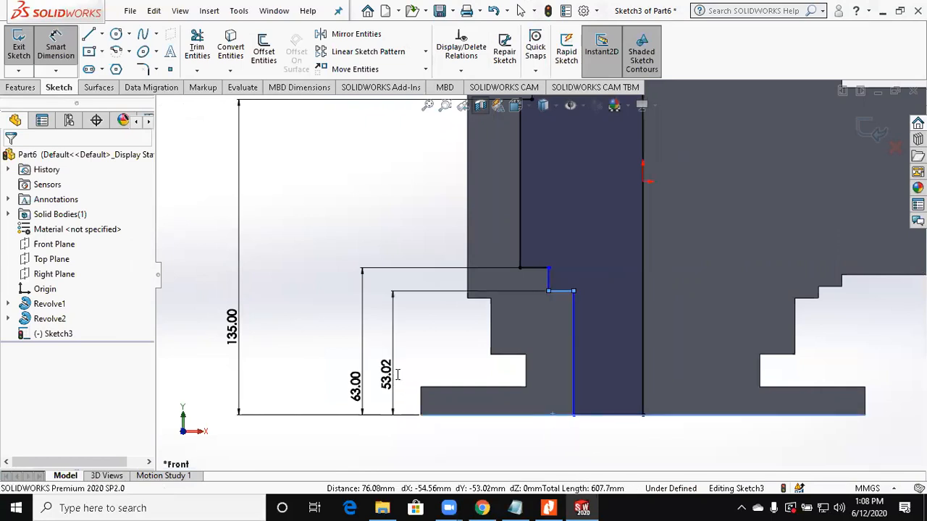
click(396, 381)
text(46)
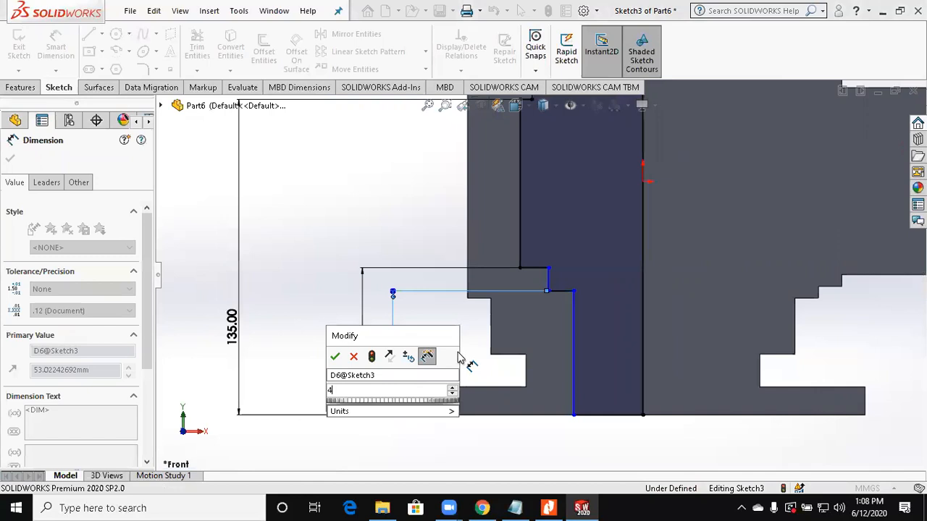
key(Return)
Step: Check the drawing and dimension the short wall above the 46 mm ledge 43.5 mm from the centre axis, half of diameter 87
click(548, 283)
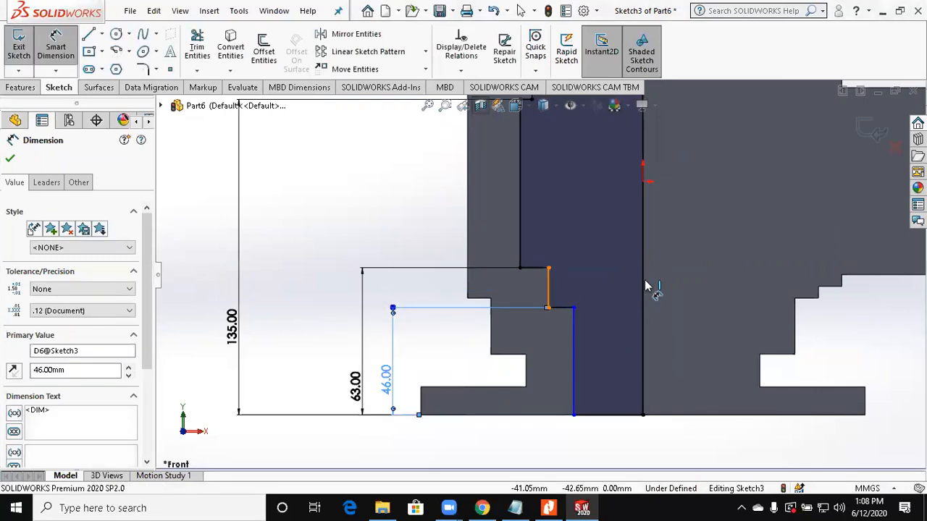
click(642, 287)
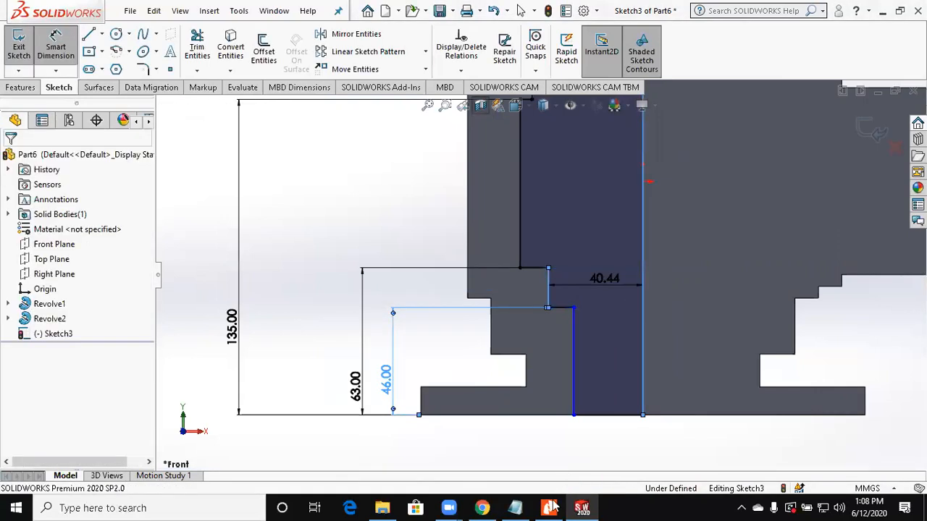
click(604, 281)
click(552, 507)
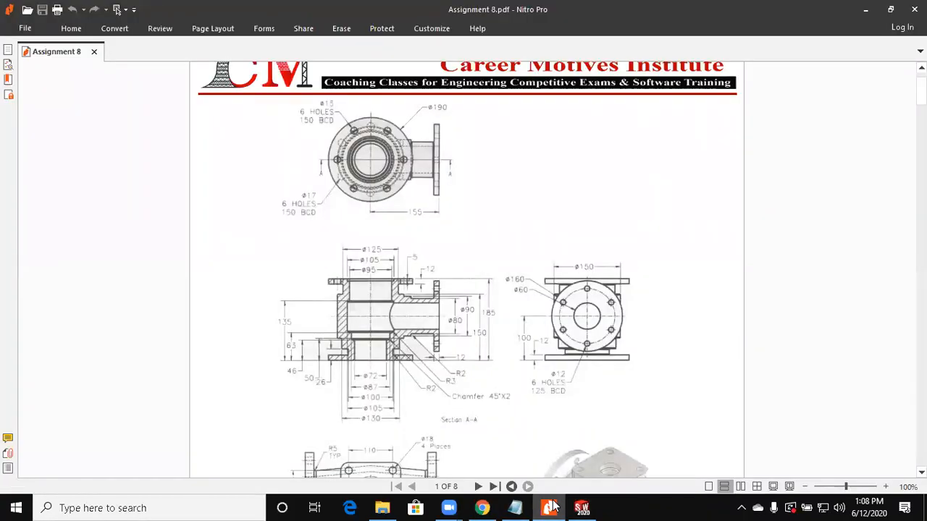
click(581, 508)
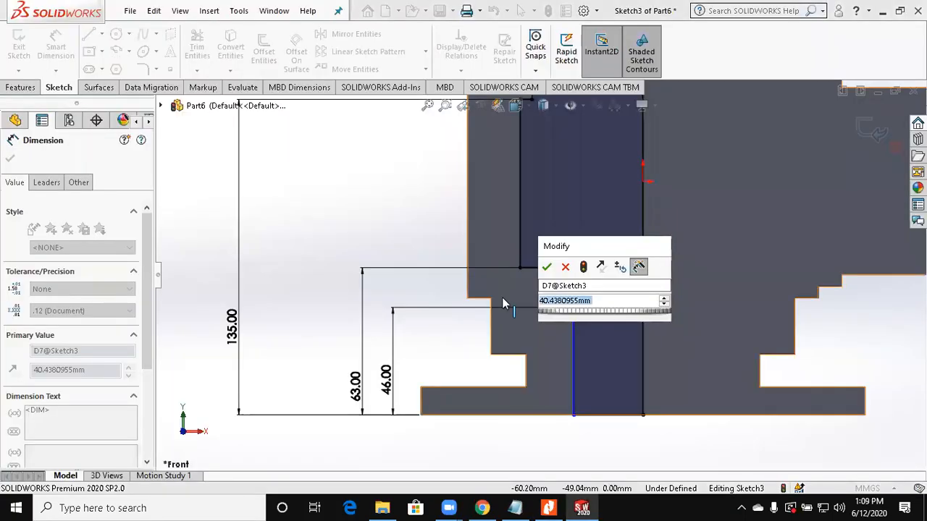
text(87)
key(Escape)
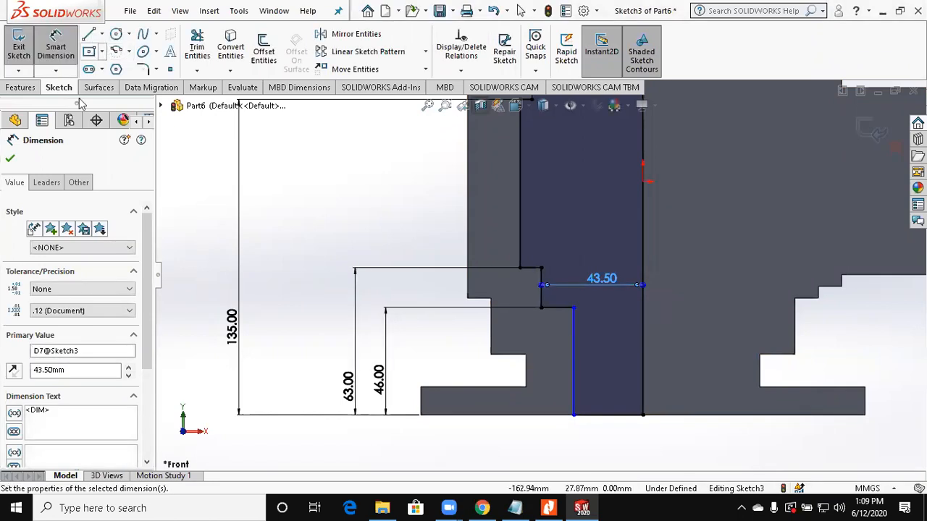
Step: Sketch a corner rectangle across the lowest bore wall and the bottom face, its upper edge about 36 mm above that face
click(89, 52)
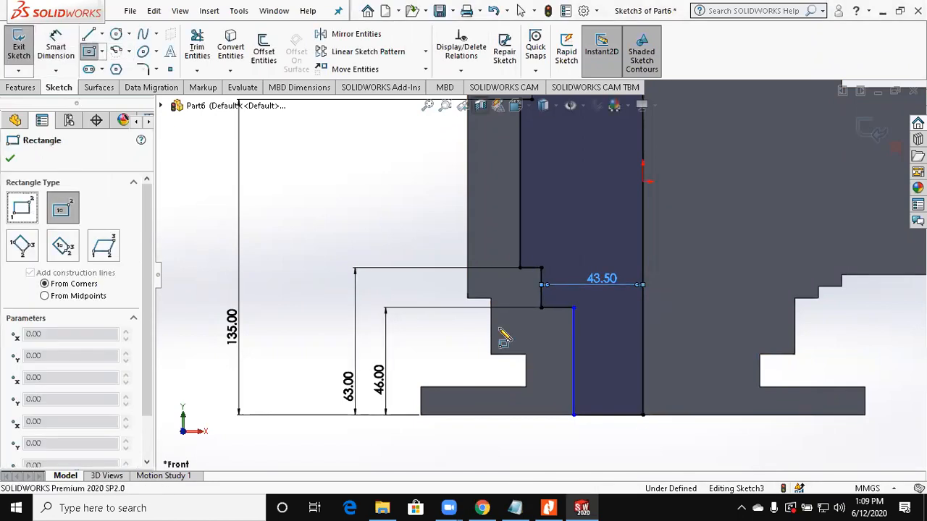
scroll(529, 268, down, 2)
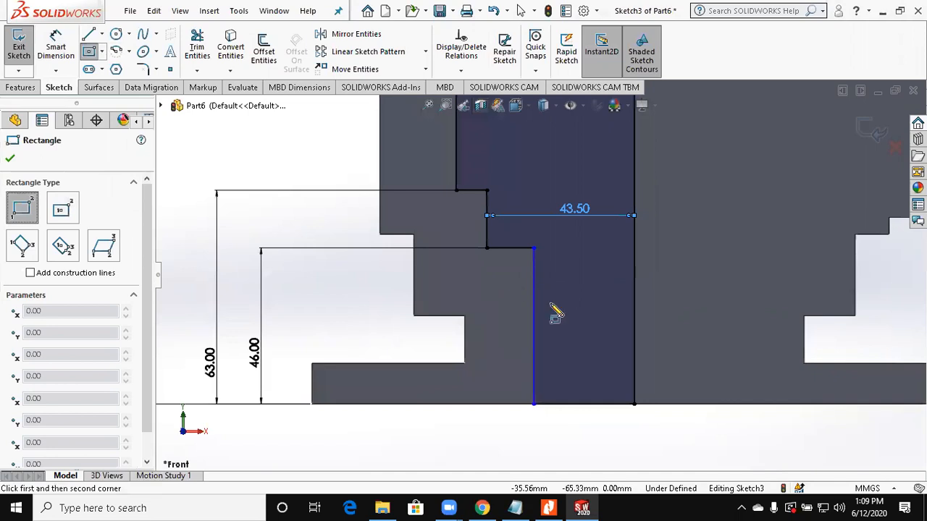
click(518, 332)
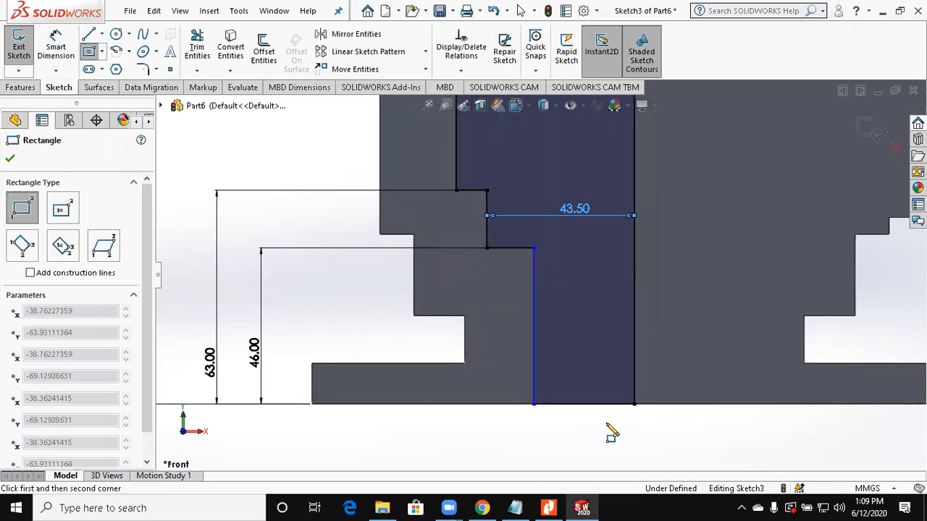
click(607, 425)
key(Escape)
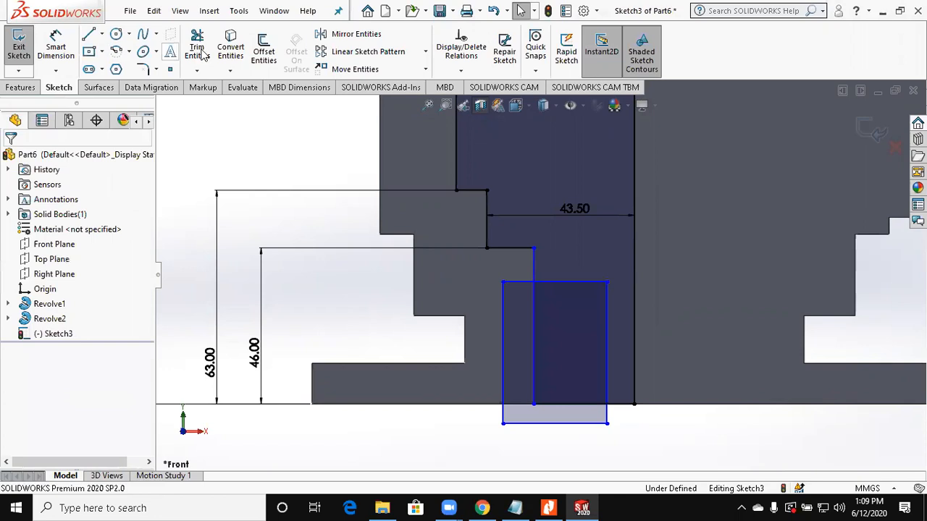
Step: Trim the rectangle and the lowest bore wall so a single wider step remains, ending at the bottom face
click(203, 55)
drag(558, 311, 538, 324)
mouse_move(605, 362)
mouse_down()
mouse_move(622, 432)
mouse_move(540, 426)
mouse_move(532, 411)
mouse_up()
key(Escape)
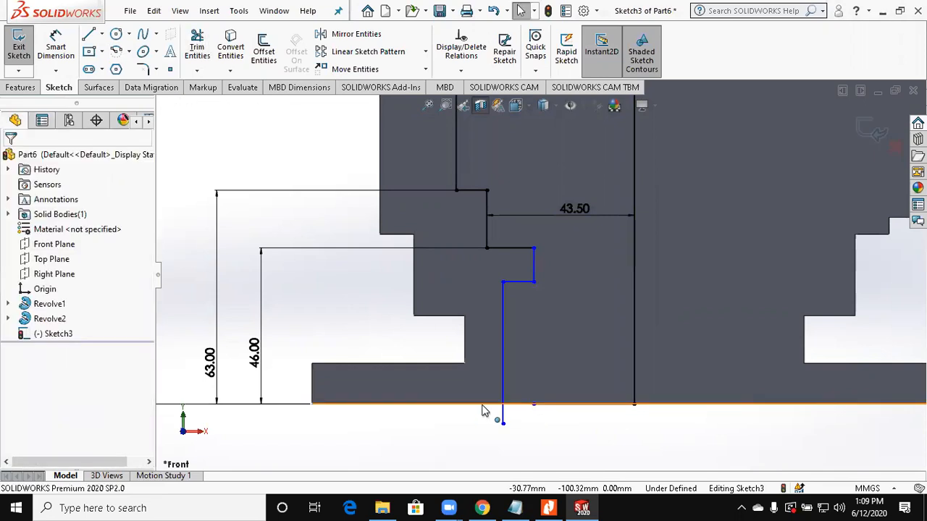
click(487, 404)
key(Return)
mouse_move(464, 379)
mouse_down()
mouse_move(502, 425)
mouse_move(488, 400)
mouse_up()
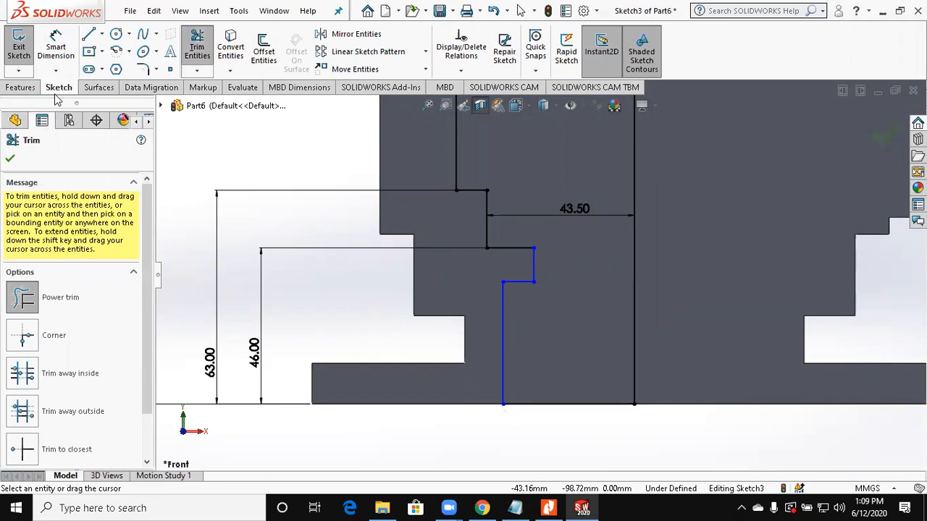
key(Escape)
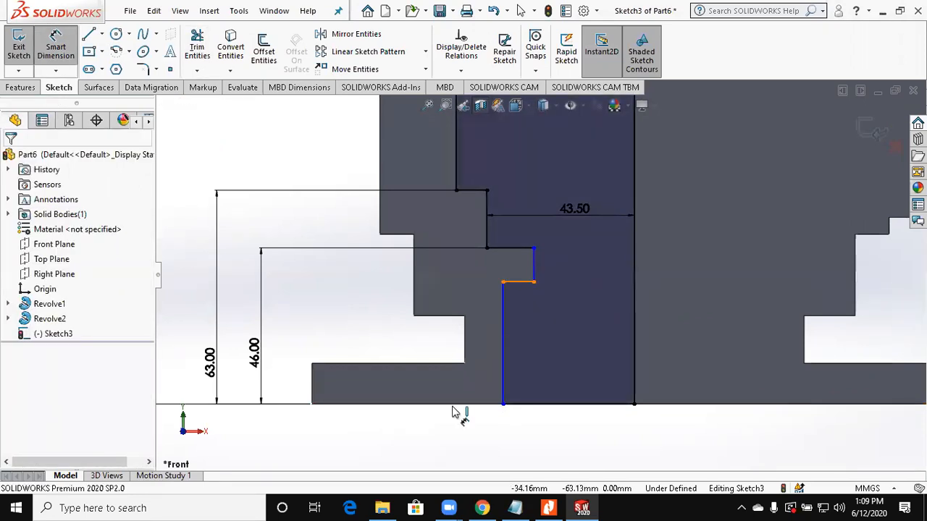
Step: Dimension the upper edge of the wider bottom step 26 mm above the bottom face
click(444, 403)
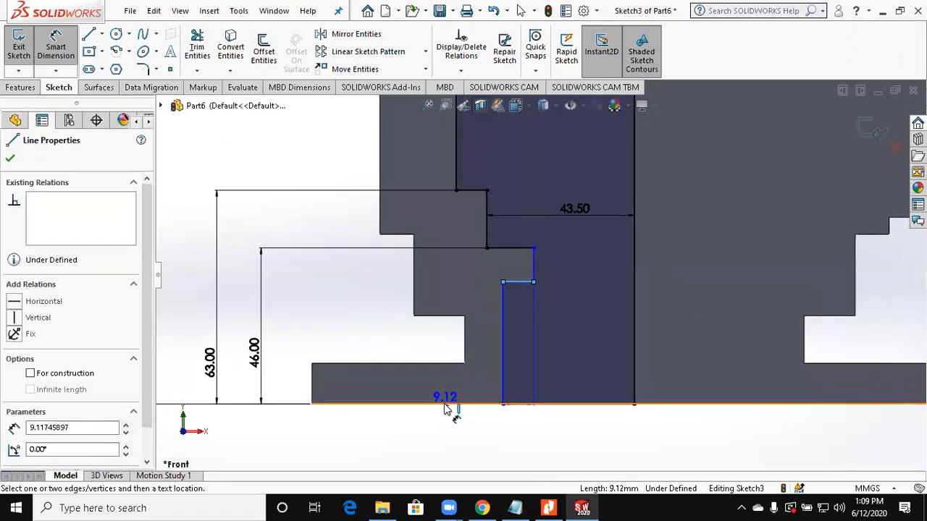
click(314, 366)
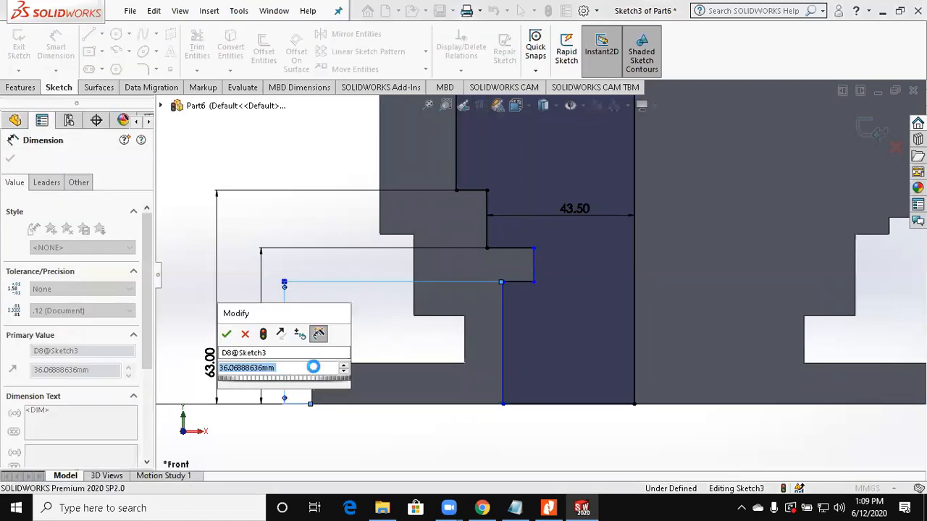
key(Return)
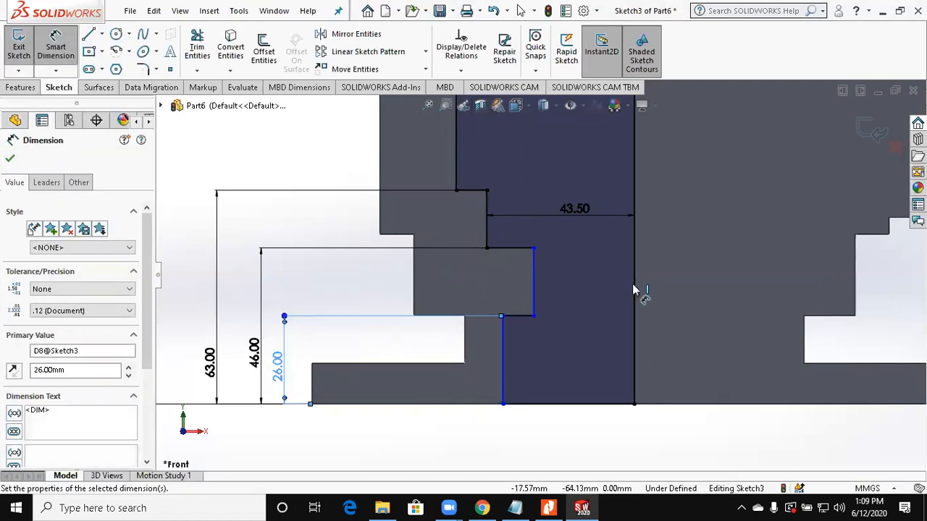
Step: Check the drawing and dimension the bore wall between the 46 mm and 26 mm levels 36 mm from the centre axis
click(534, 286)
key(Escape)
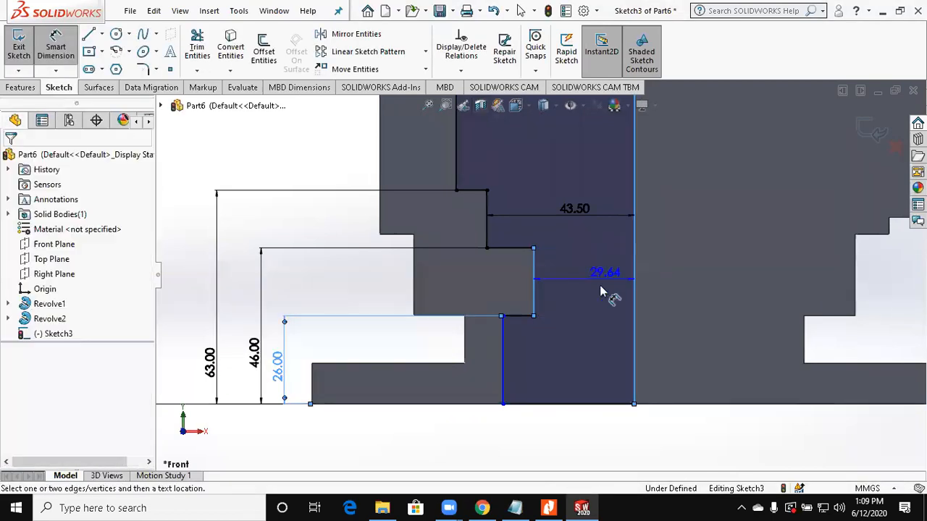
click(546, 508)
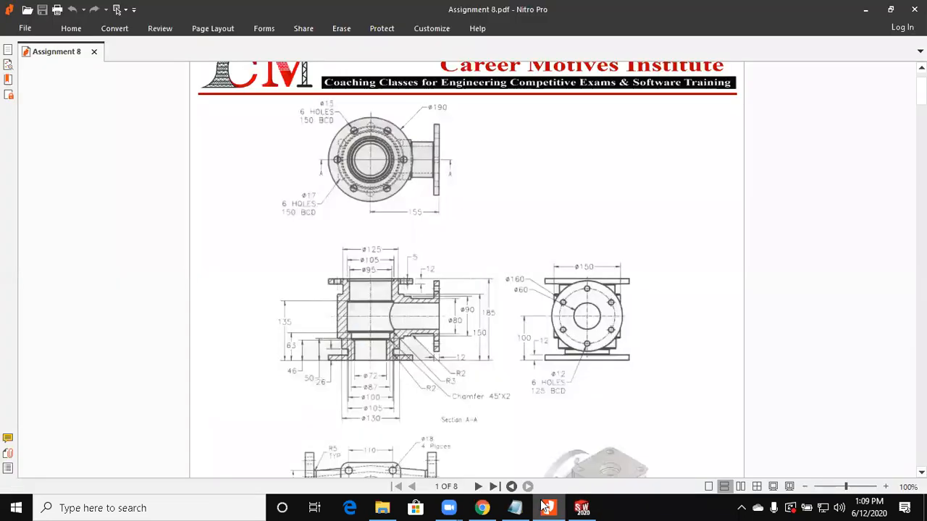
click(582, 507)
drag(594, 296, 512, 293)
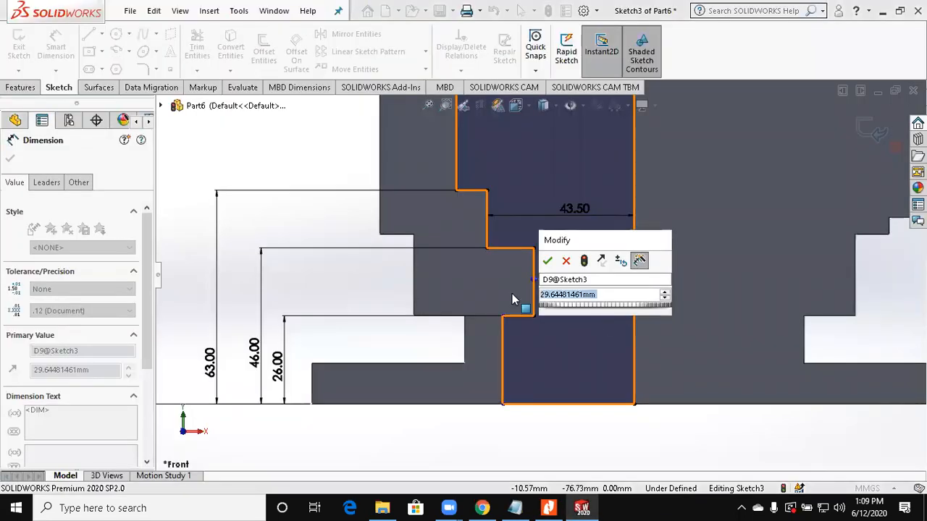
text(36)
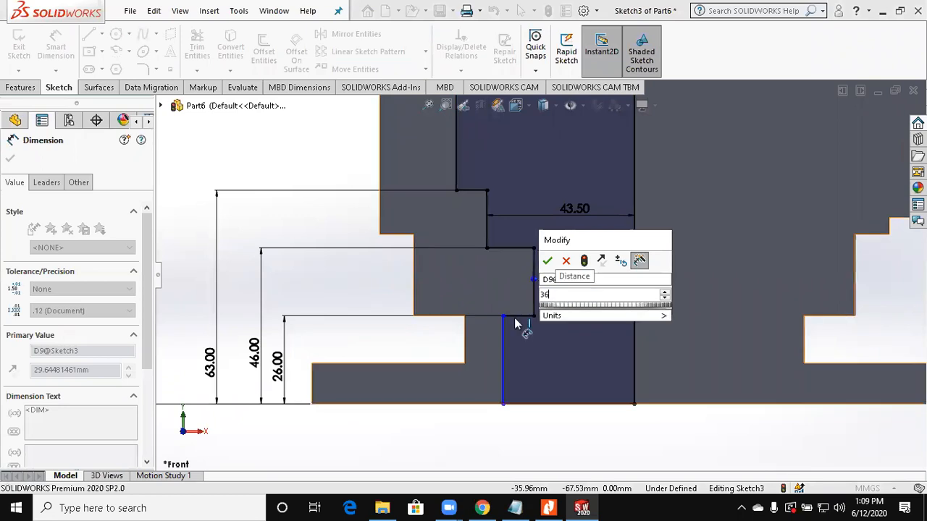
key(Return)
Step: Check the drawing and delete the vertical wall of the wider bottom step
click(546, 410)
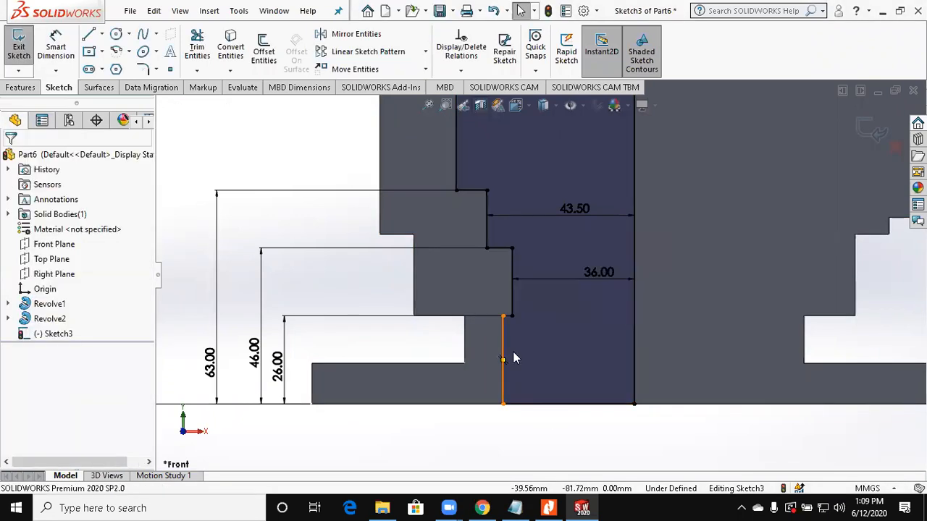
click(506, 325)
scroll(511, 337, down, 2)
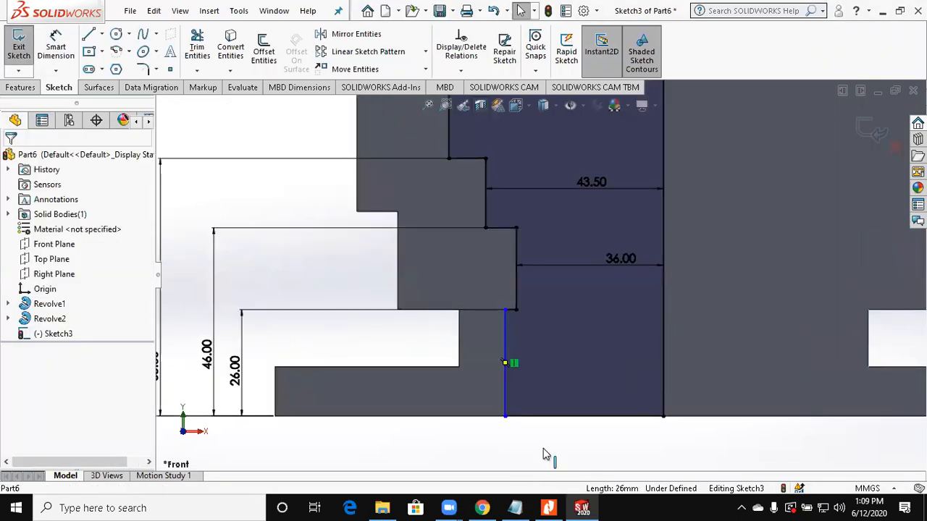
click(548, 507)
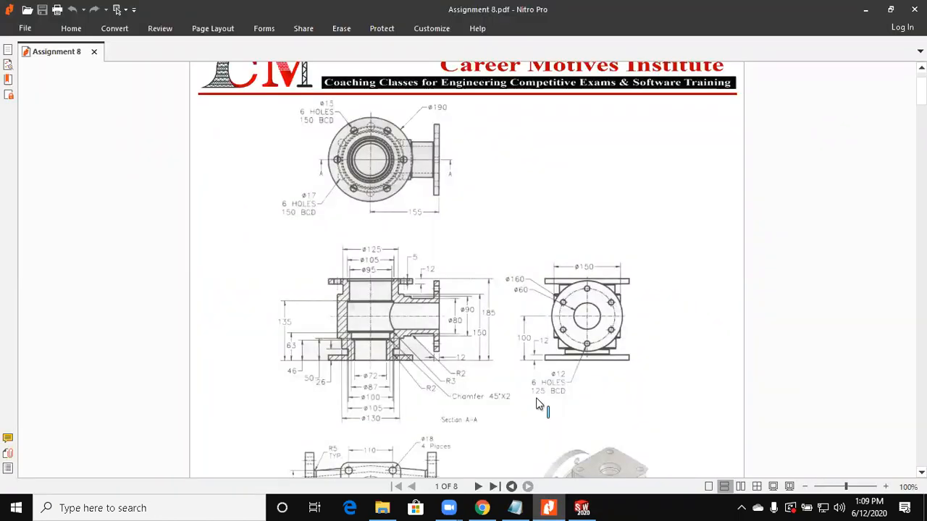
key(alt+Tab)
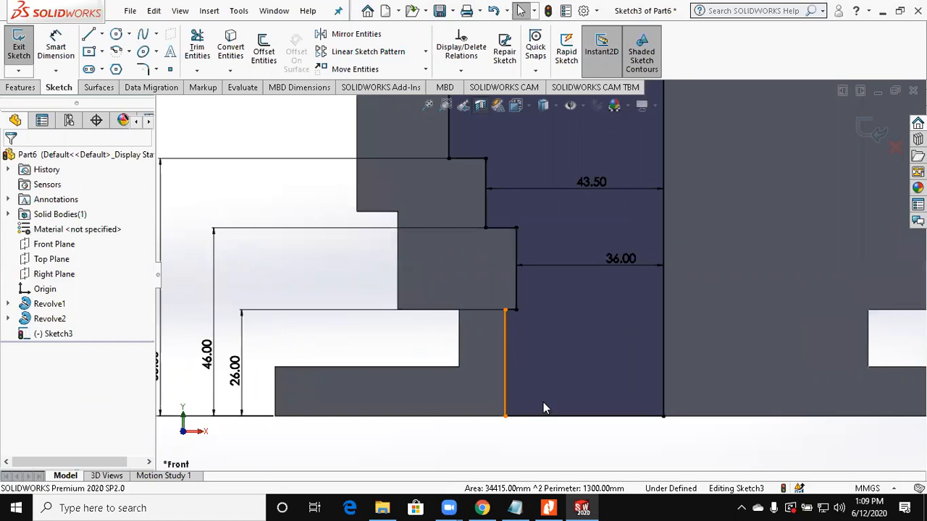
click(505, 366)
key(Delete)
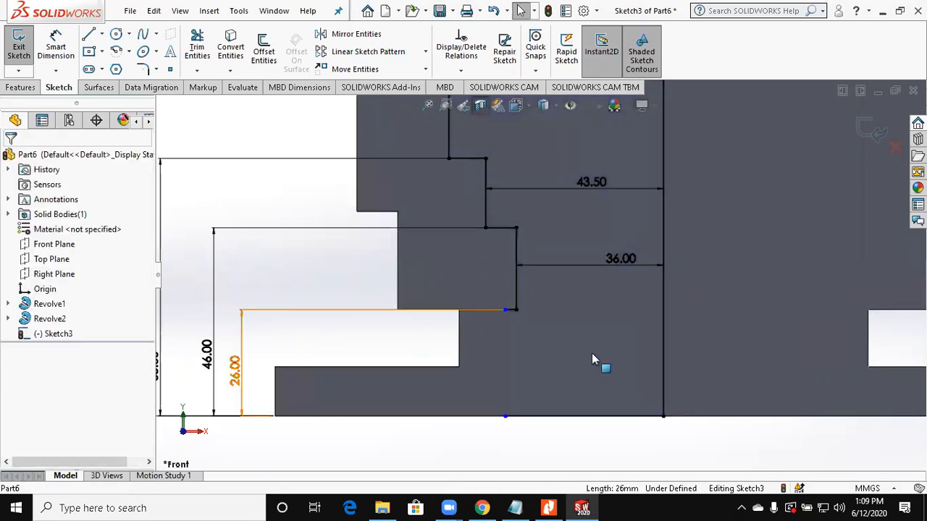
scroll(526, 312, down, 2)
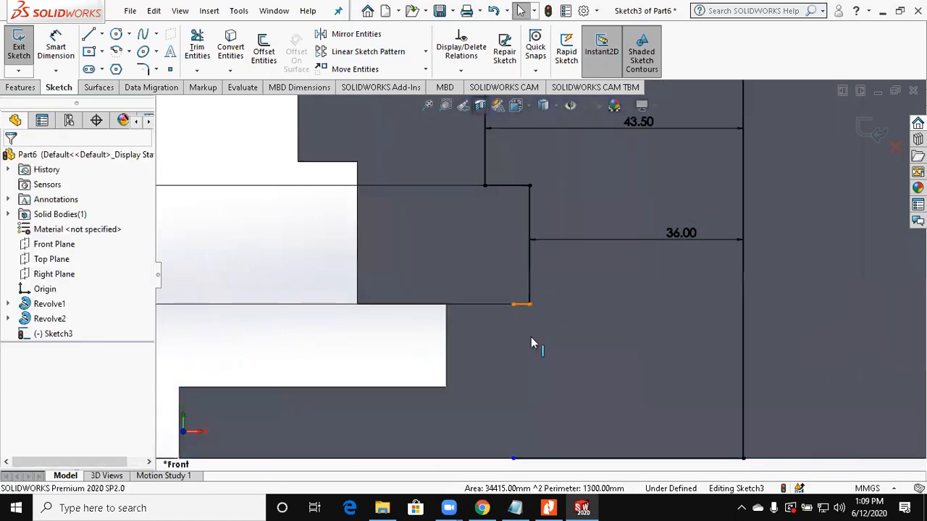
Step: Delete the leftover horizontal edge of the wide bottom step and extend the 36 mm bore wall down to the bottom face
click(524, 305)
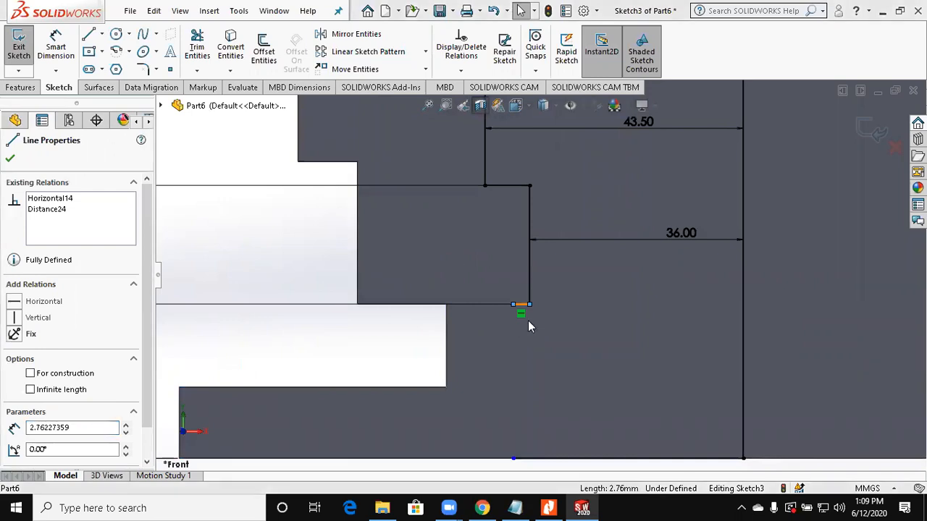
key(Delete)
scroll(530, 312, up, 1)
drag(532, 300, 519, 418)
Step: Trim the short excess of the profile's bottom line that extends outside the bore wall
click(199, 62)
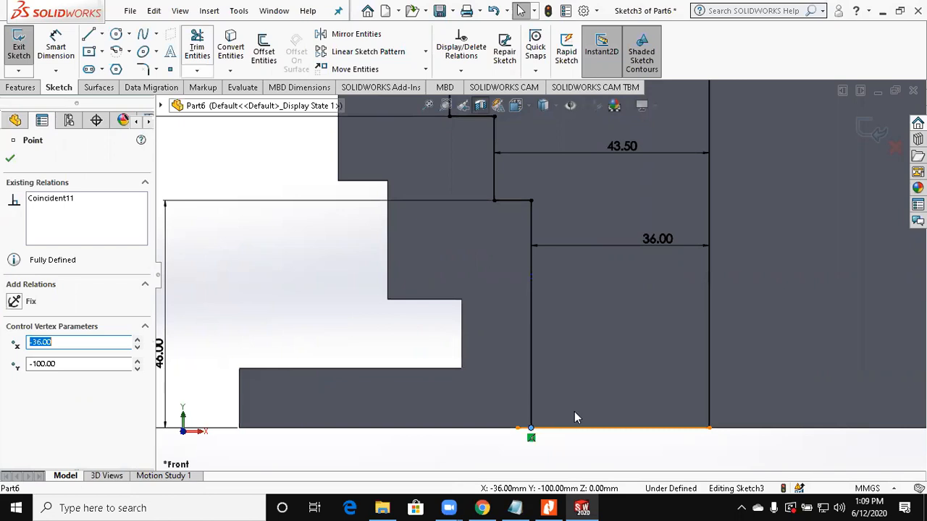
scroll(520, 433, down, 2)
scroll(544, 458, down, 2)
drag(511, 425, 543, 455)
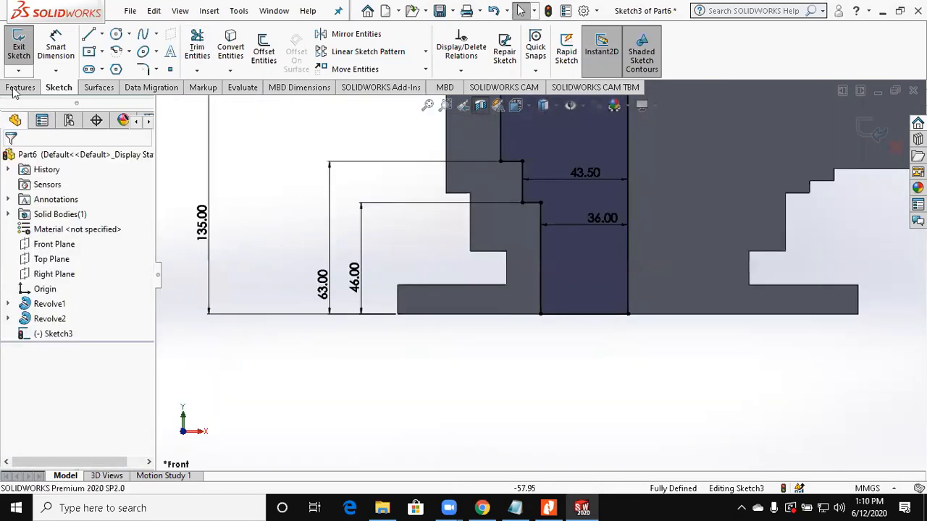
Step: Revolve-cut the stepped bore profile 360° about the main body's centre axis
click(21, 87)
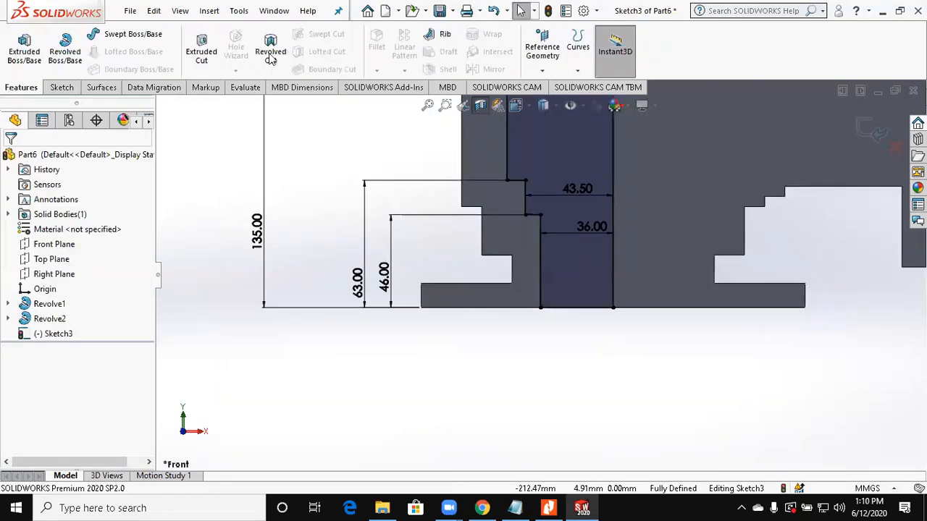
click(270, 57)
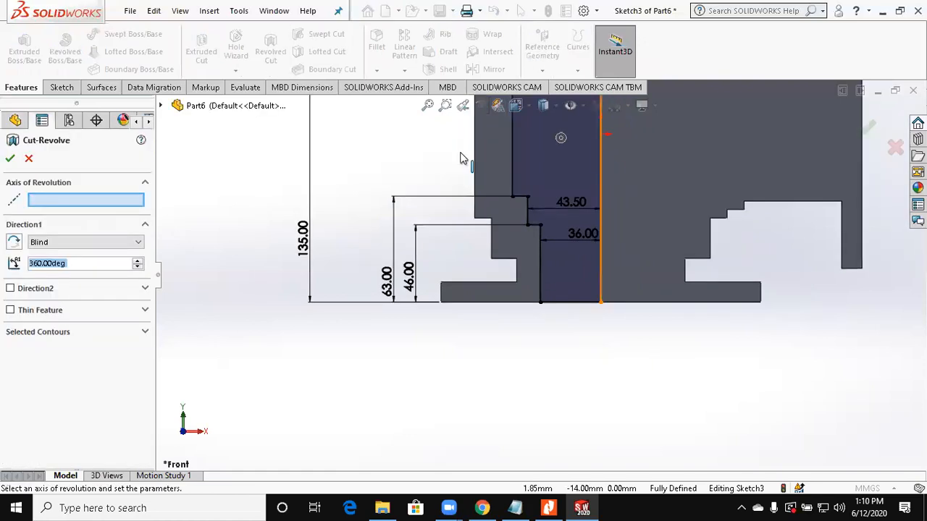
click(10, 155)
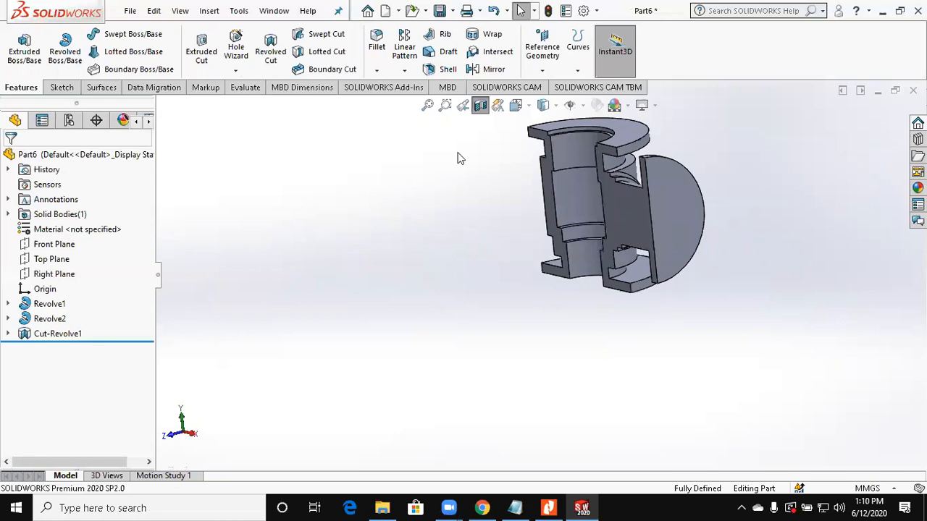
Step: Start a sketch on the branch flange's outer face and draw a circle of about 61 mm diameter centred on the origin
click(50, 318)
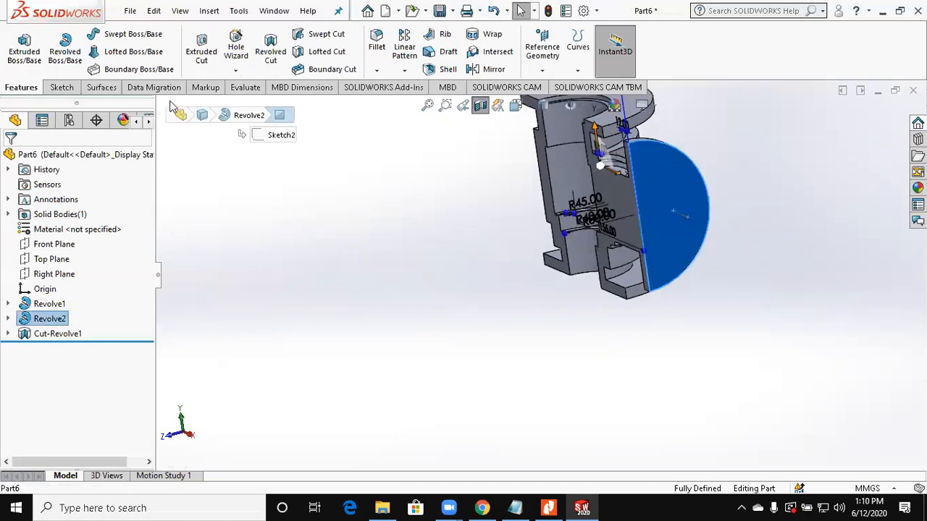
click(24, 43)
click(114, 35)
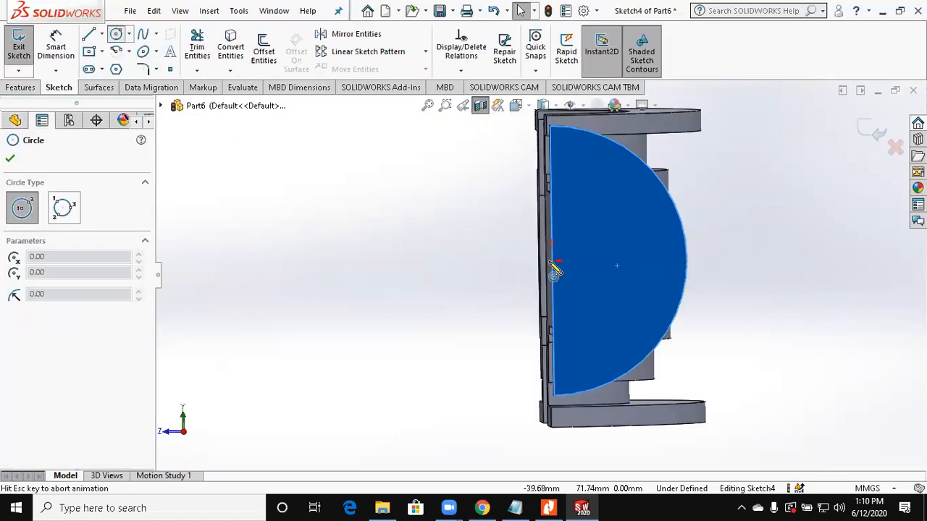
click(541, 262)
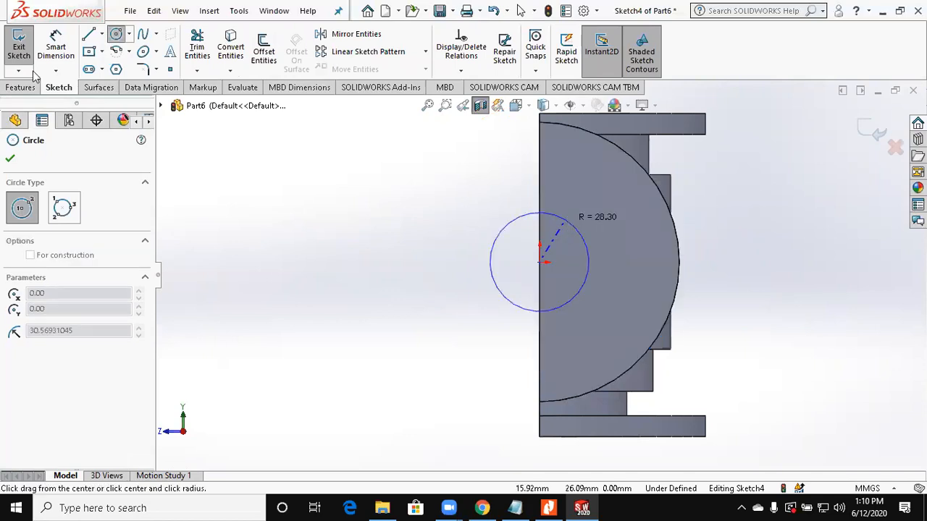
click(595, 251)
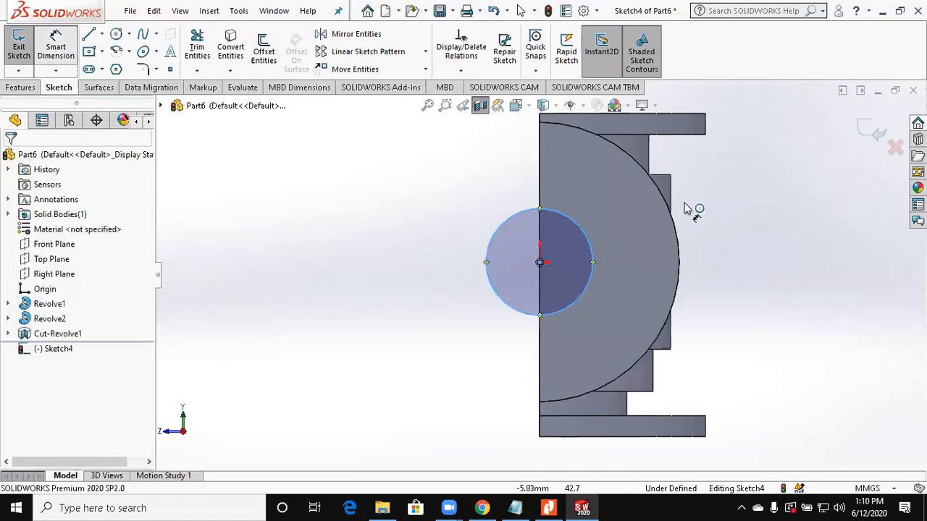
Step: Dimension the circle on the branch flange with a diameter of 40 mm
click(718, 194)
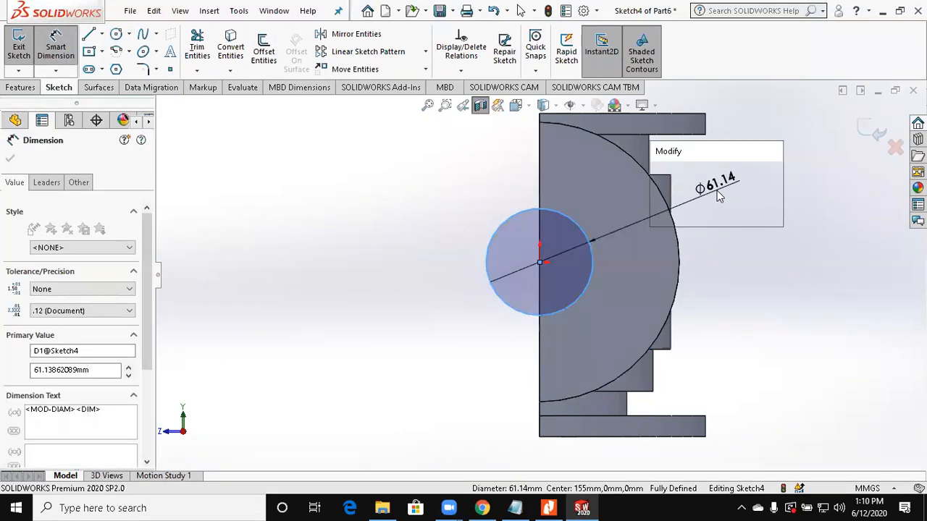
text(45)
key(BackSpace)
text(0)
key(Return)
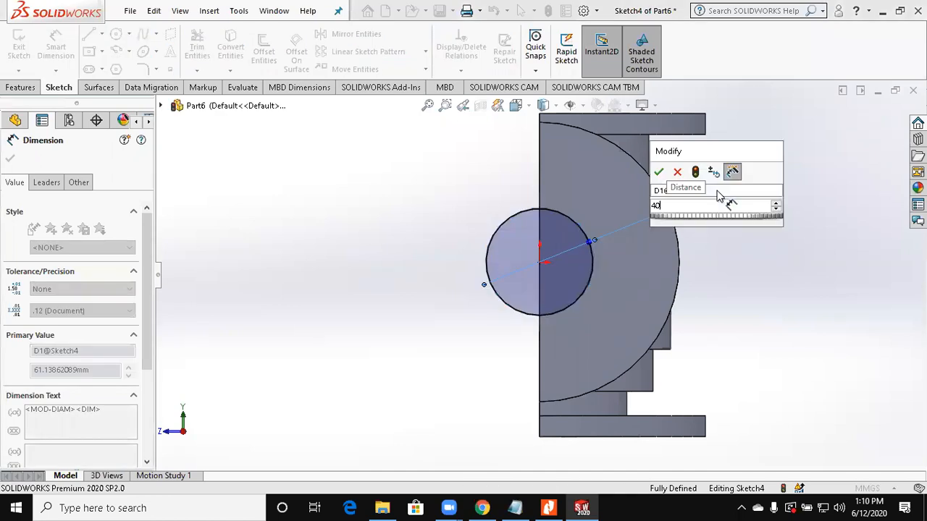
Step: Set the diameter of the branch flange circle to 80 mm
scroll(526, 252, up, 2)
middle_drag(502, 270, 788, 222)
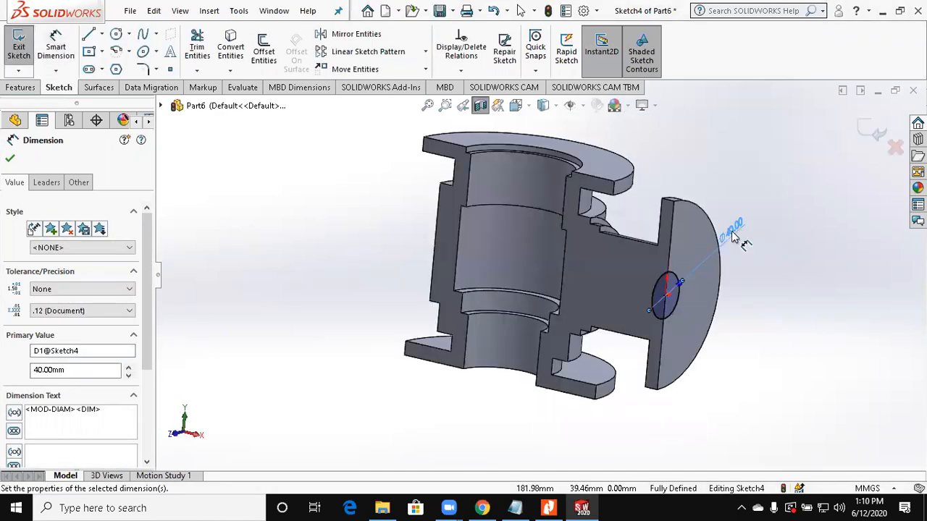
key(Escape)
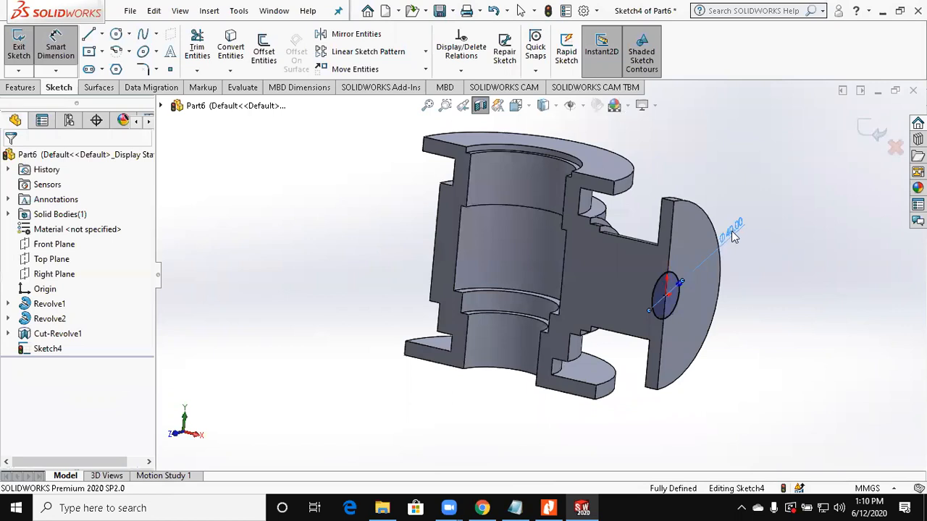
double_click(731, 231)
key(Escape)
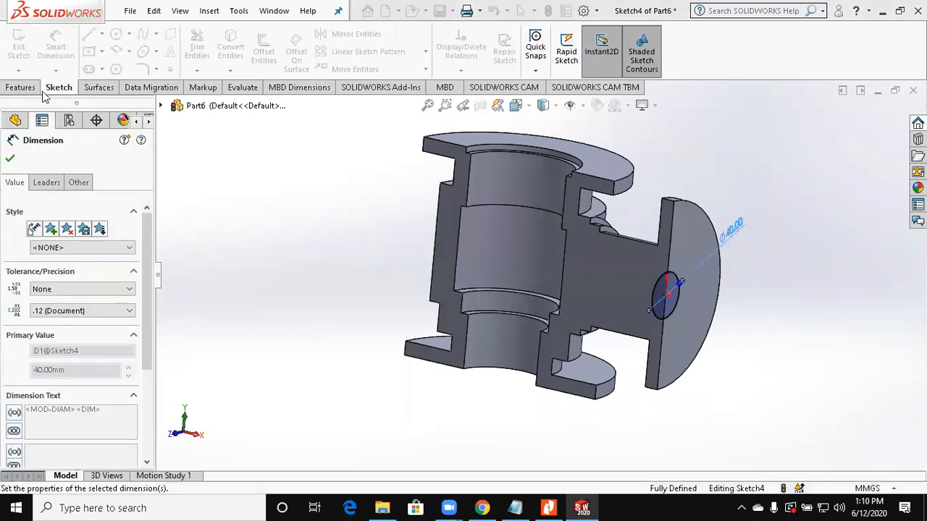
Step: Try to cut-extrude the 80 mm circle through the branch with the Up To Next end condition, keeping all bodies
click(36, 89)
click(196, 54)
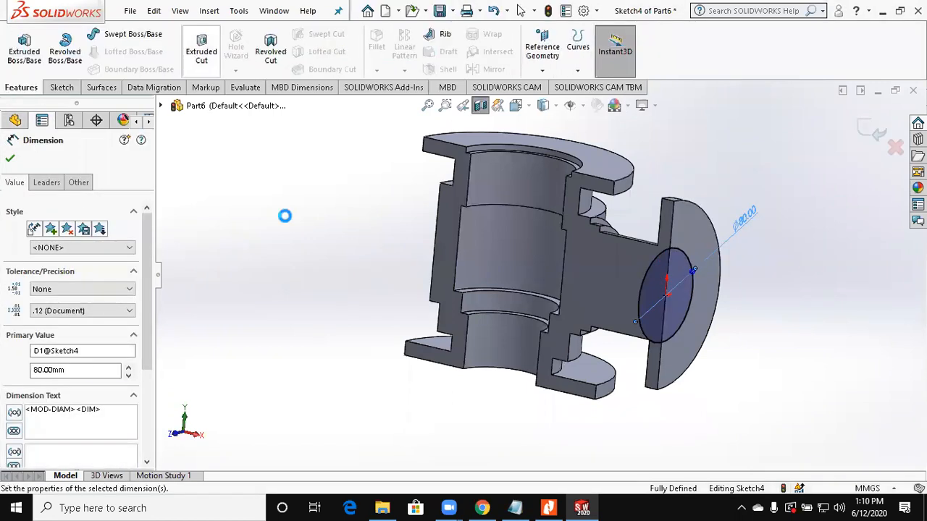
click(64, 240)
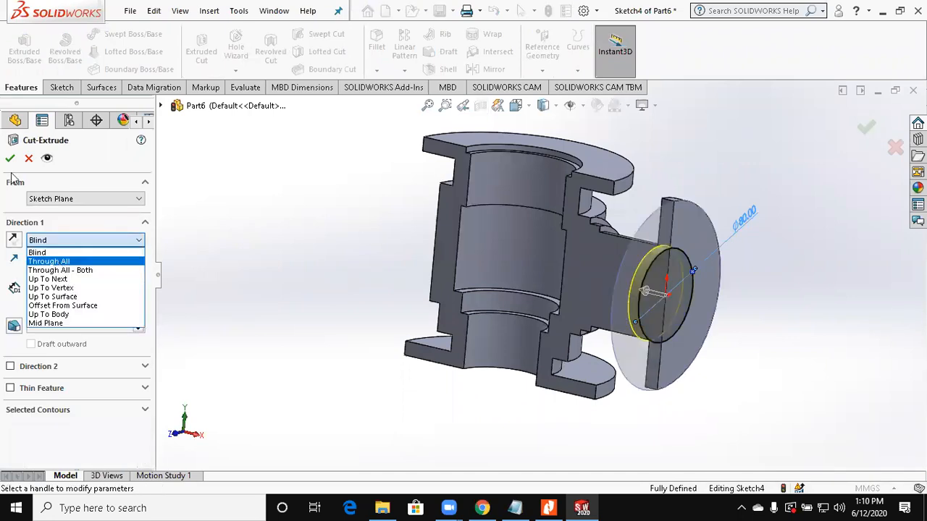
click(52, 242)
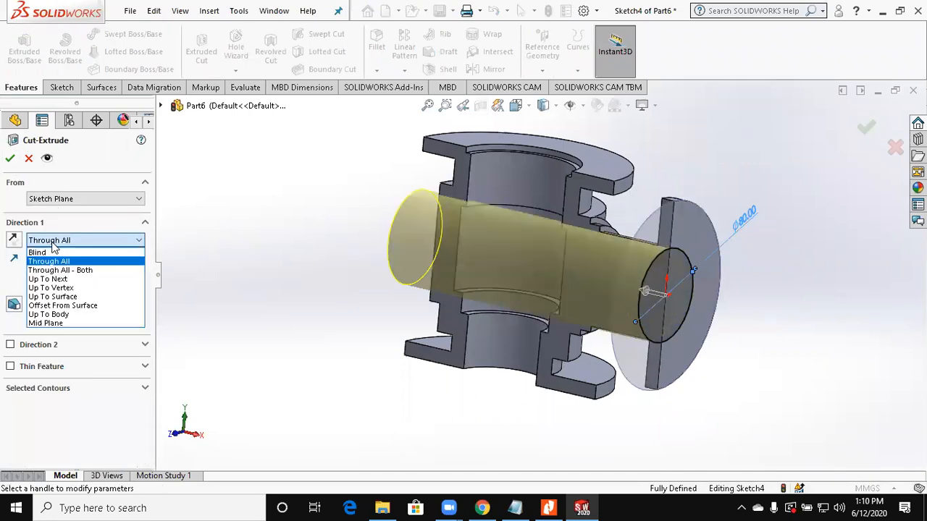
click(48, 279)
click(11, 160)
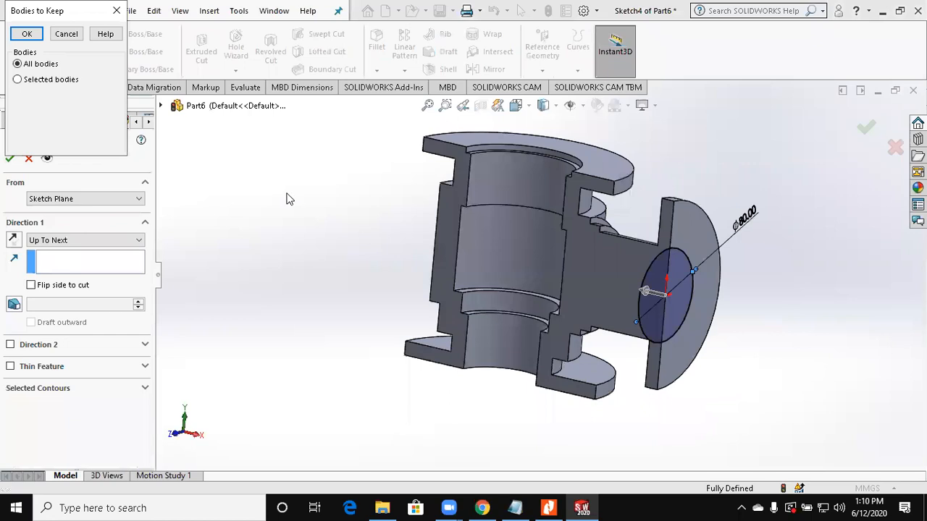
click(29, 34)
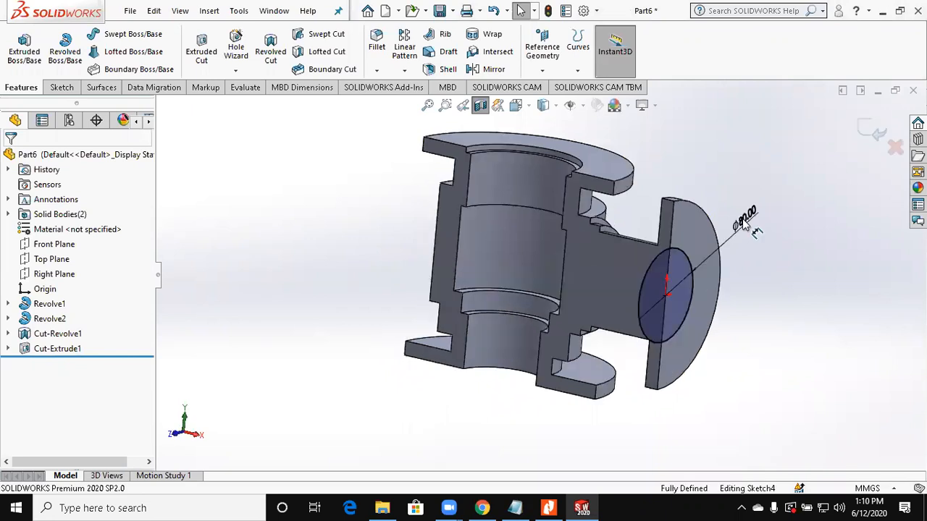
Step: Set the diameter of the branch flange circle to 60 mm
double_click(746, 223)
text(6)
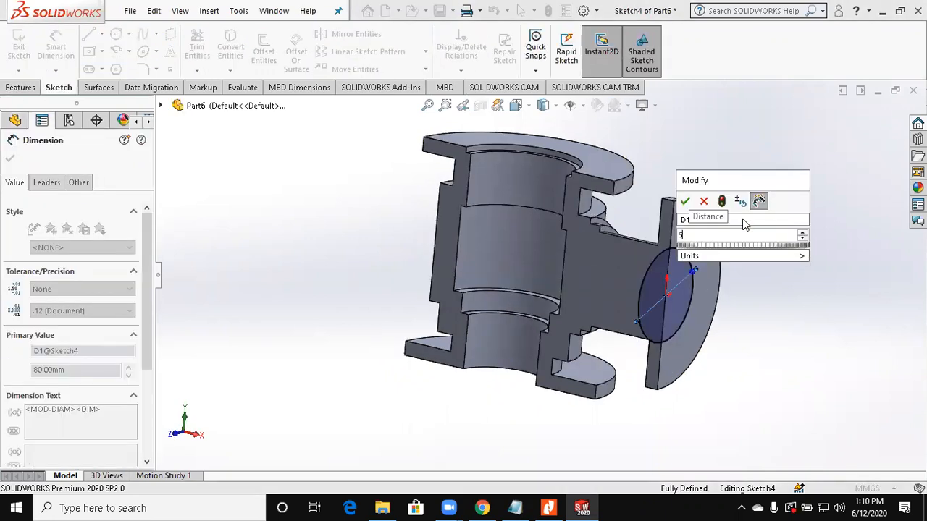
text(0)
key(Return)
Step: Cut-extrude the 60 mm circle through the branch up to the main bore using Up To Next, and inspect the section
click(20, 87)
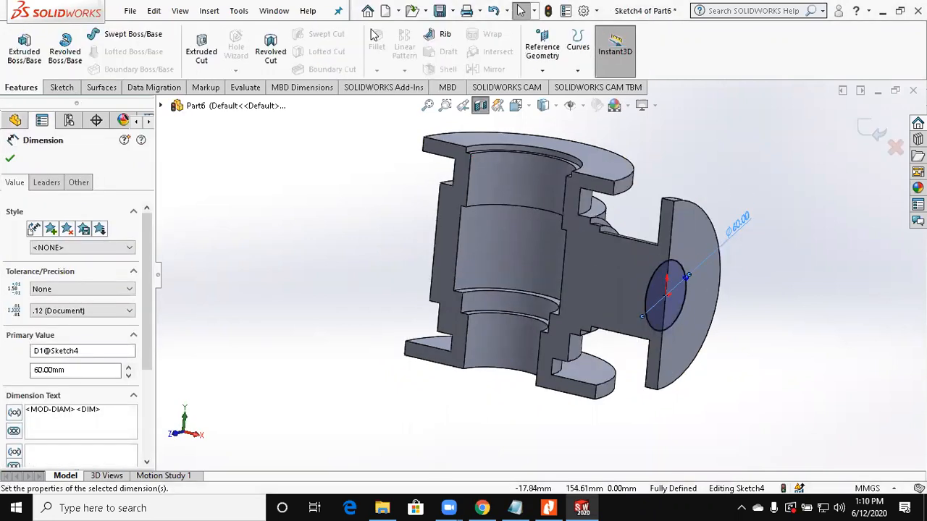
click(209, 58)
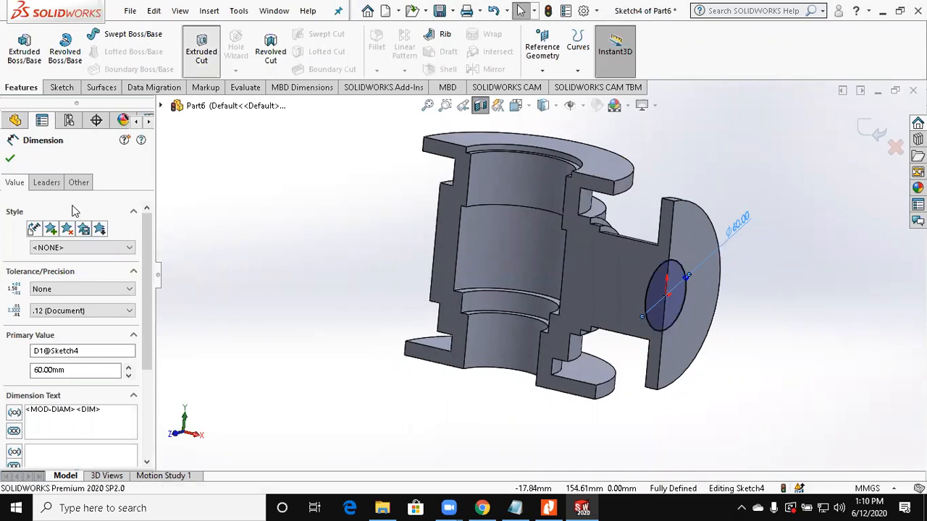
click(62, 241)
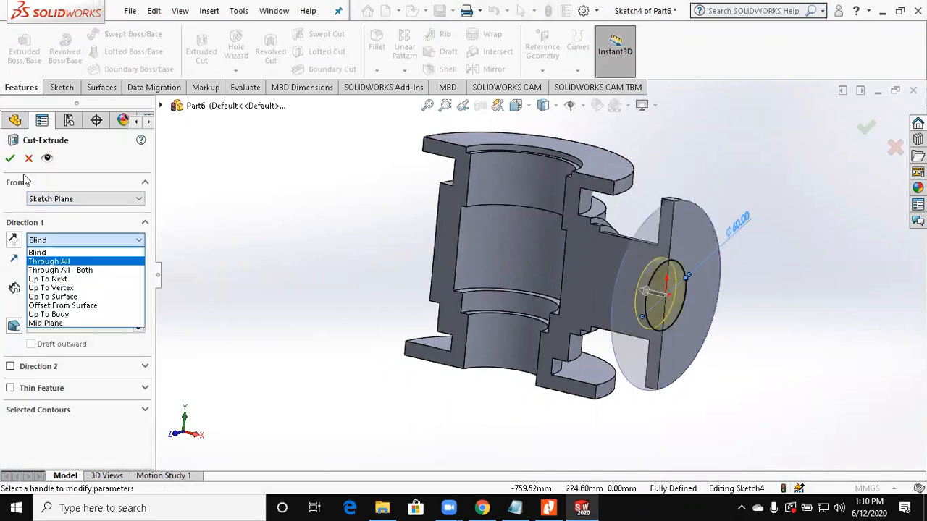
click(60, 282)
click(14, 160)
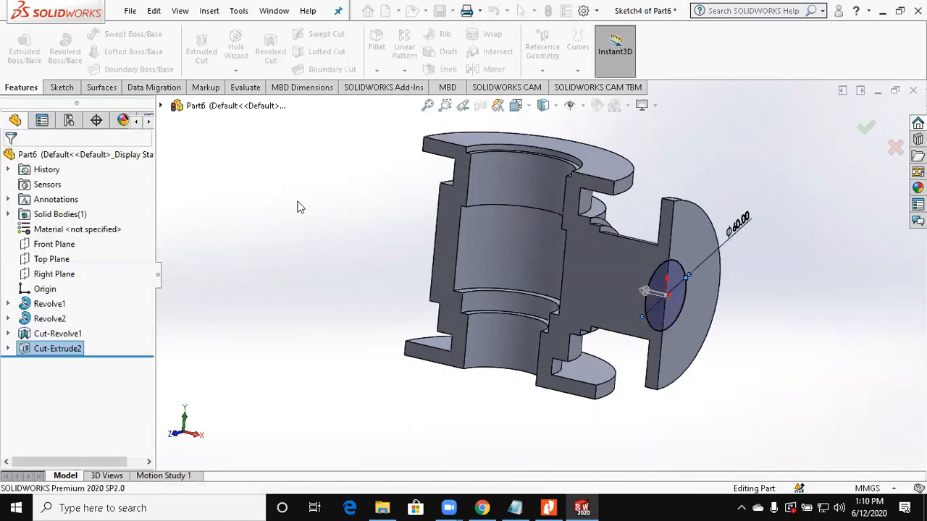
middle_drag(681, 287, 709, 263)
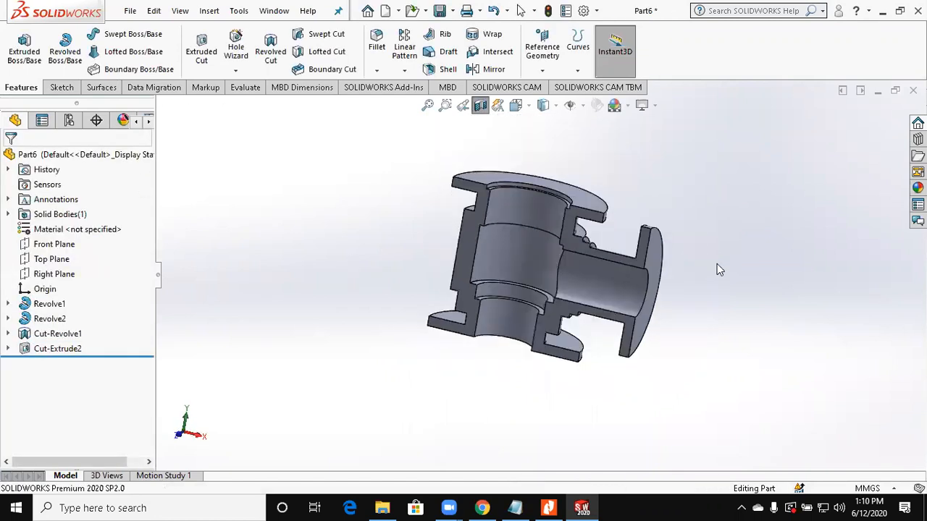